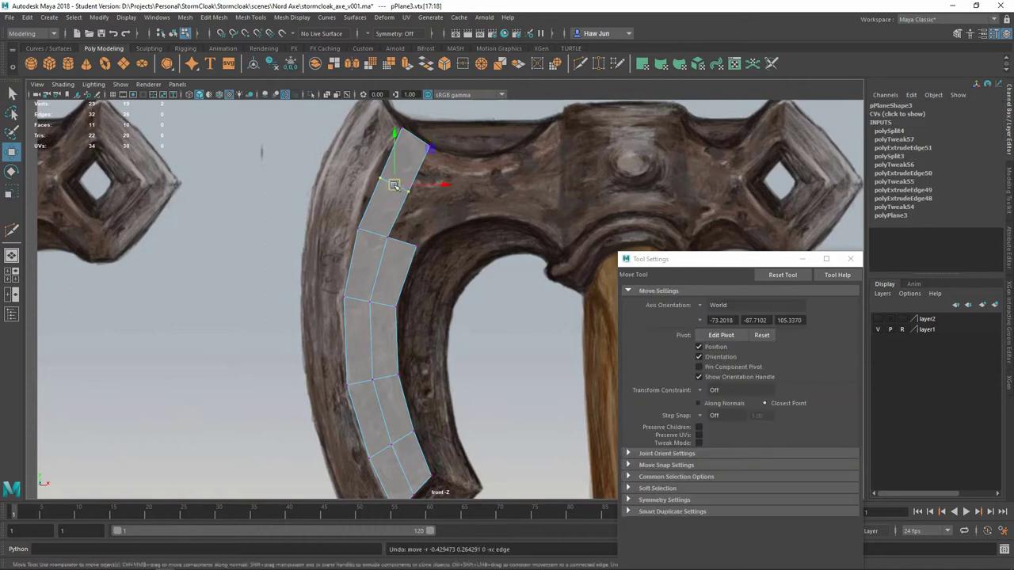
Step: Cut a new edge loop along the blade's polygon strip with Multi-Cut
click(462, 171)
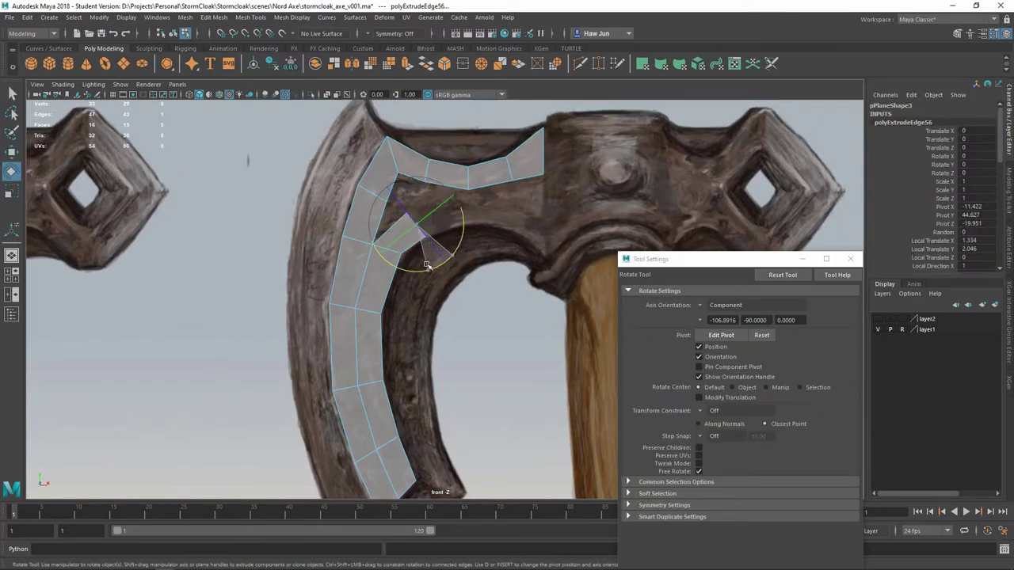
shift+right_drag(378, 255, 386, 250)
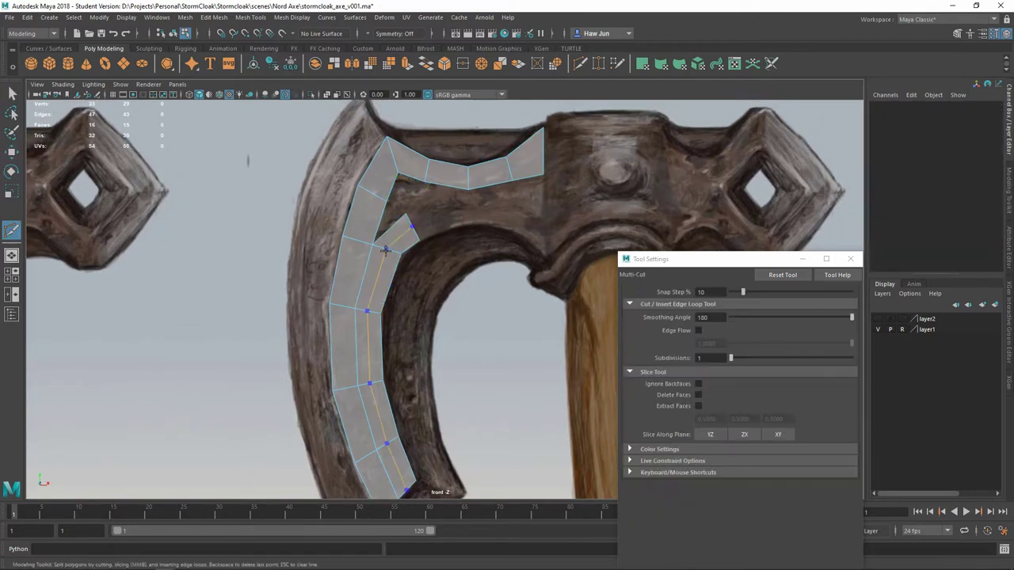
key(q)
Step: Extrude the strip's edge into a new segment pulled along the inner curve
click(373, 195)
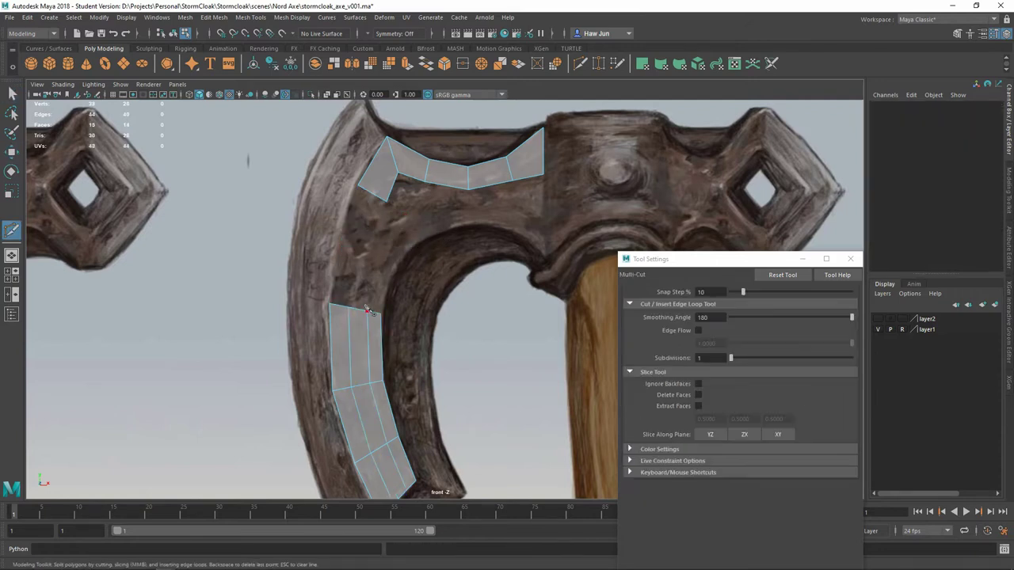
shift+right_click(373, 195)
click(371, 222)
drag(385, 192, 400, 226)
key(w)
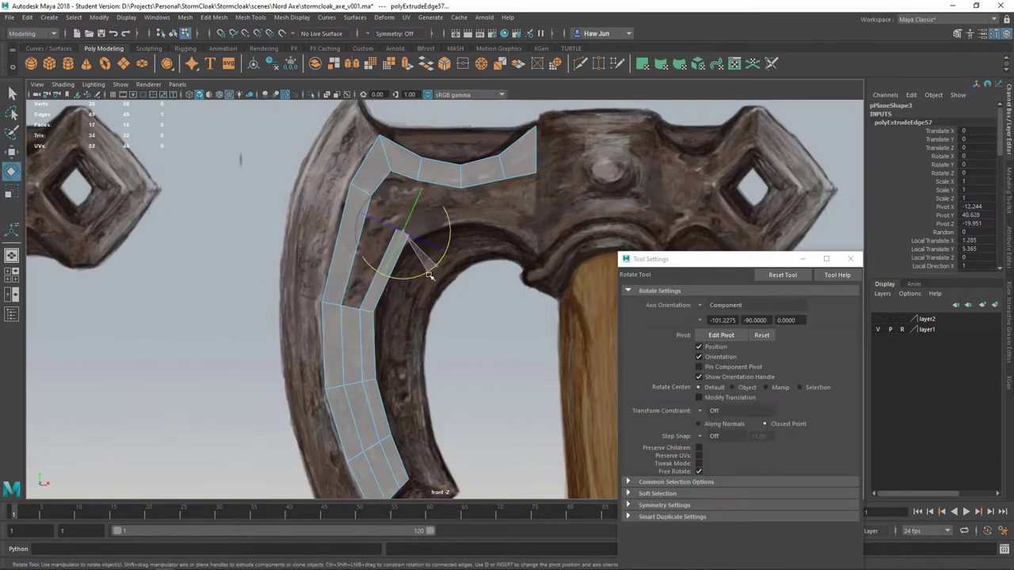
click(467, 247)
Step: Reposition the strip's end vertex and extrude another segment rotated to follow the curve
click(419, 215)
alt+middle_drag(418, 214, 422, 210)
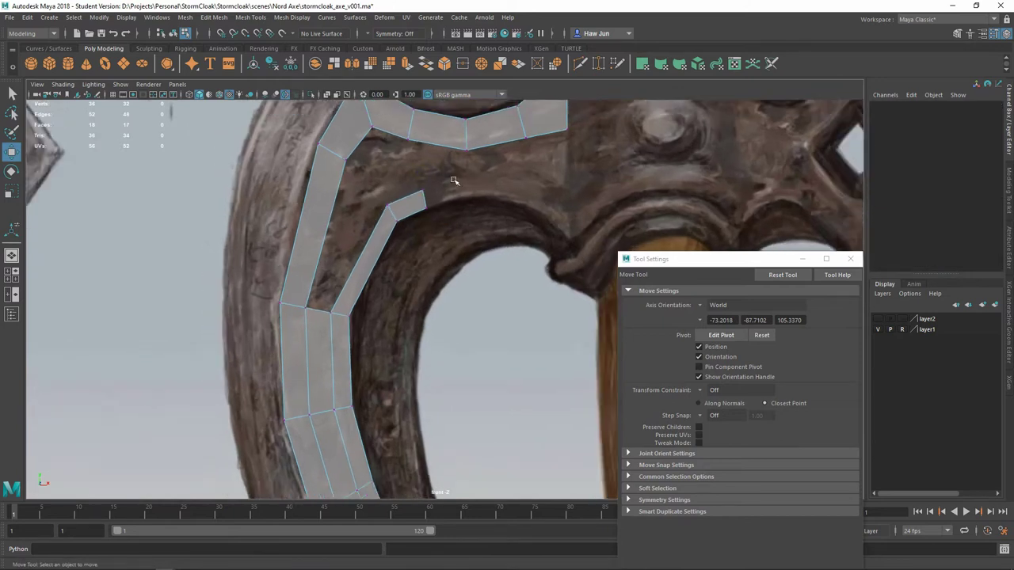
key(e)
mouse_move(422, 210)
shift+mouse_down()
mouse_move(491, 202)
mouse_move(527, 241)
mouse_move(563, 238)
shift+mouse_up()
Step: Align the strips' end vertices and bridge the gaps between the two strips with faces
key(r)
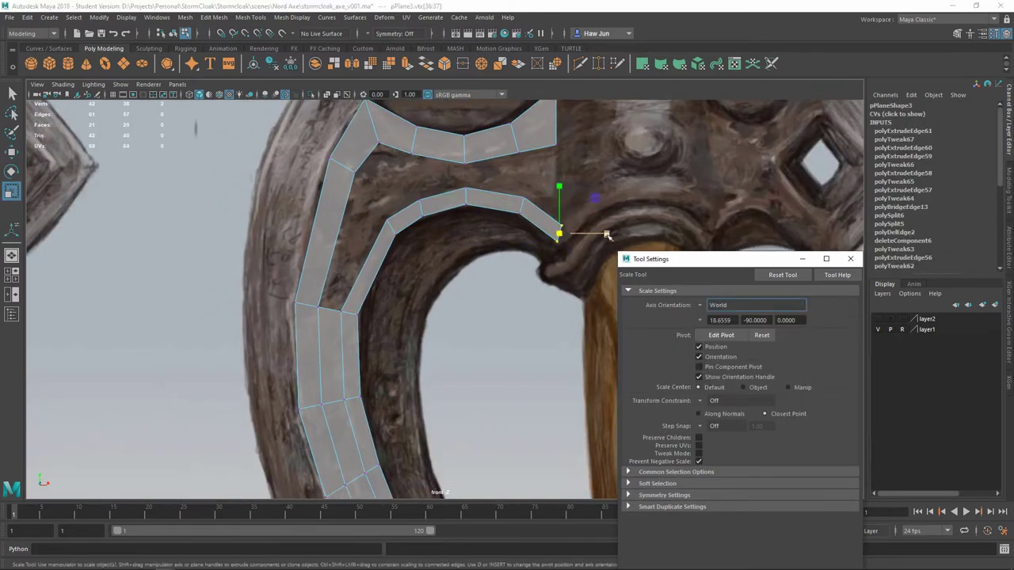
alt+middle_drag(606, 235, 523, 170)
shift+right_drag(380, 274, 423, 183)
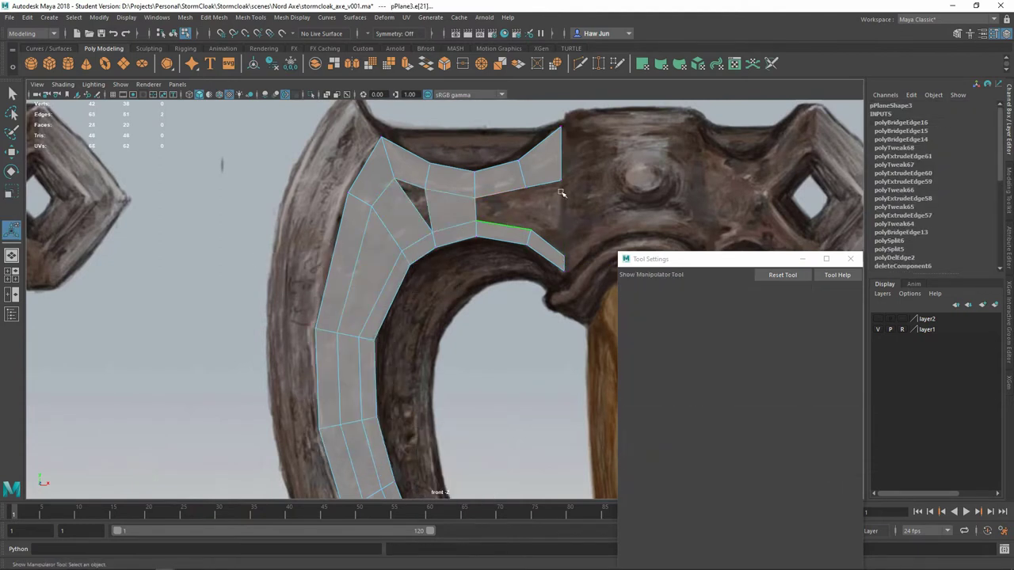
shift+right_drag(420, 238, 444, 208)
shift+right_drag(385, 277, 410, 254)
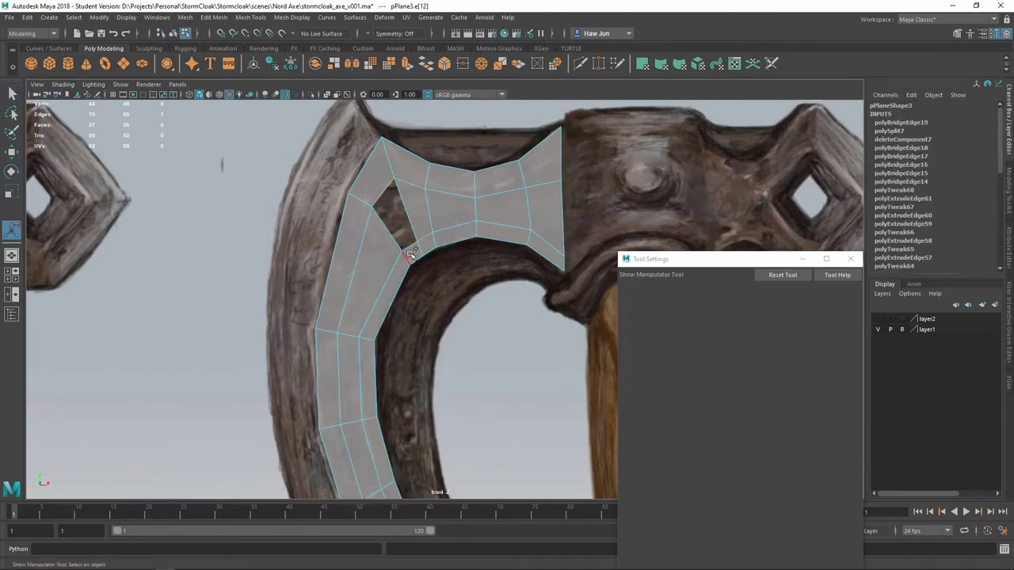
Step: Slide blade vertices along their edges to match the reference shape
key(w)
scroll(411, 252, up, 1)
click(411, 252)
click(478, 180)
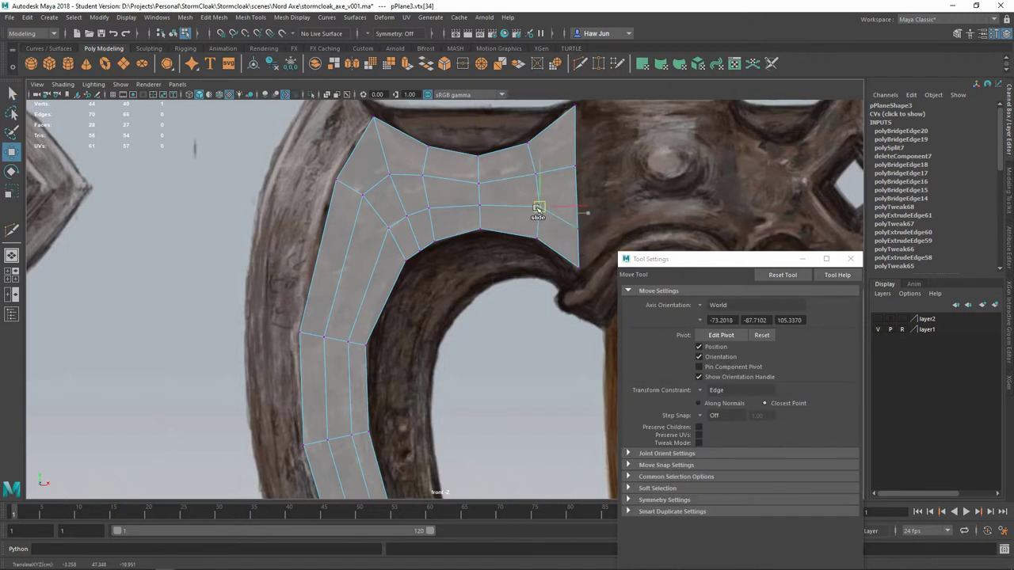
alt+middle_drag(536, 208, 436, 309)
right_drag(362, 227, 451, 244)
alt+middle_drag(451, 244, 396, 227)
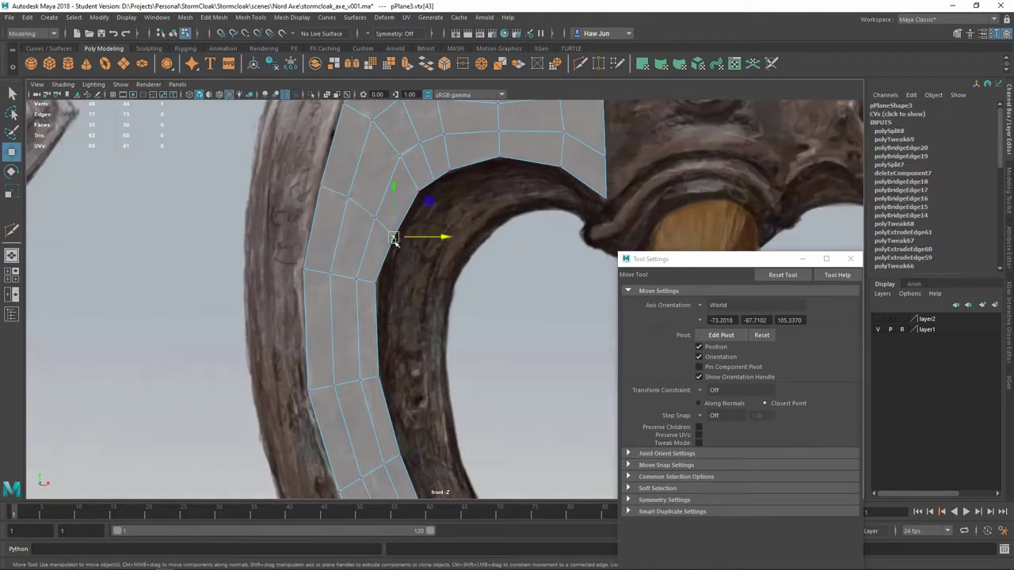
scroll(476, 206, down, 3)
Step: Scale the blade's right vertex column and extrude it over the head's centre
click(518, 157)
scroll(562, 194, up, 3)
scroll(561, 194, down, 1)
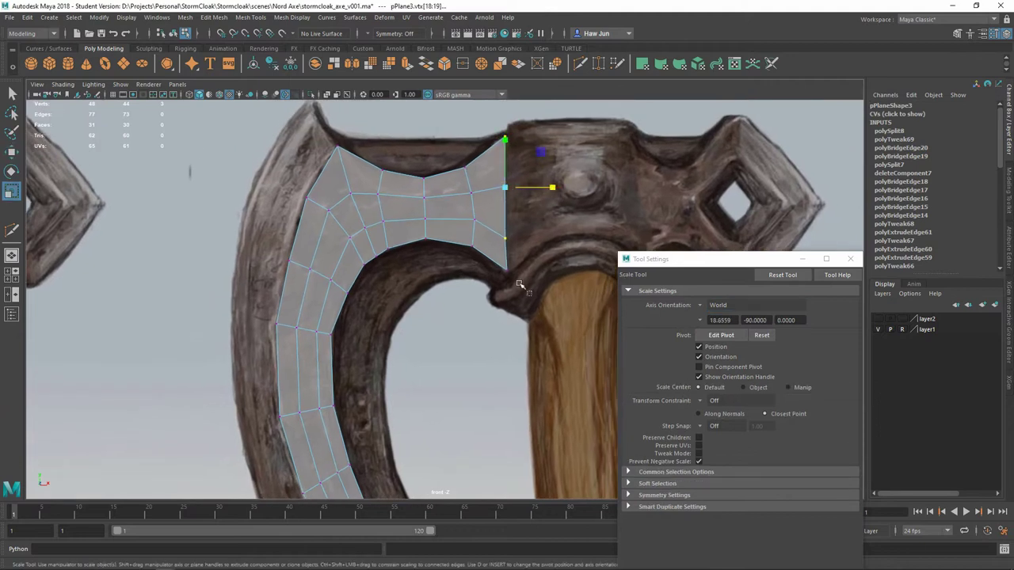
drag(527, 123, 487, 277)
key(r)
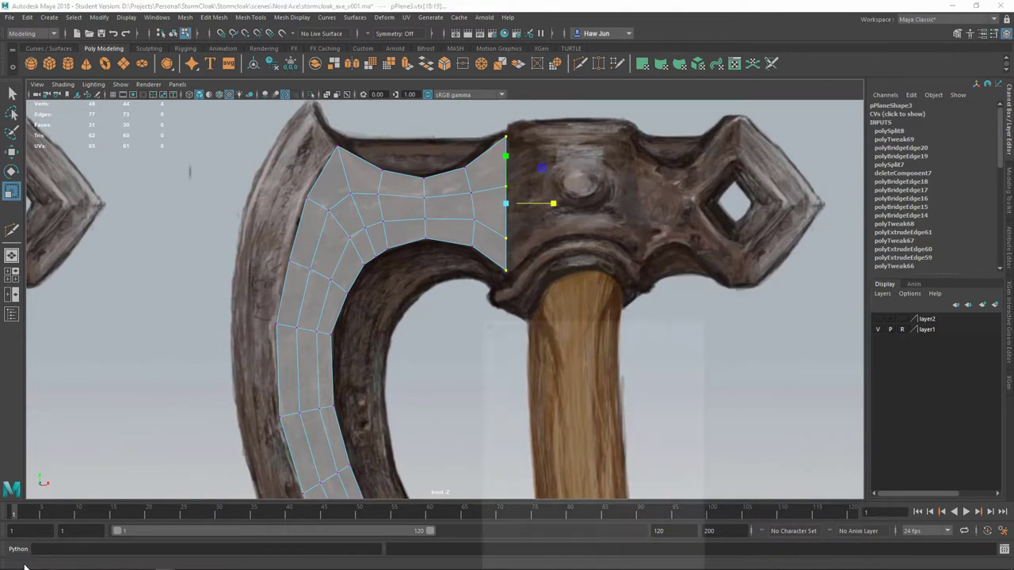
shift+right_drag(458, 198, 537, 209)
drag(513, 150, 642, 149)
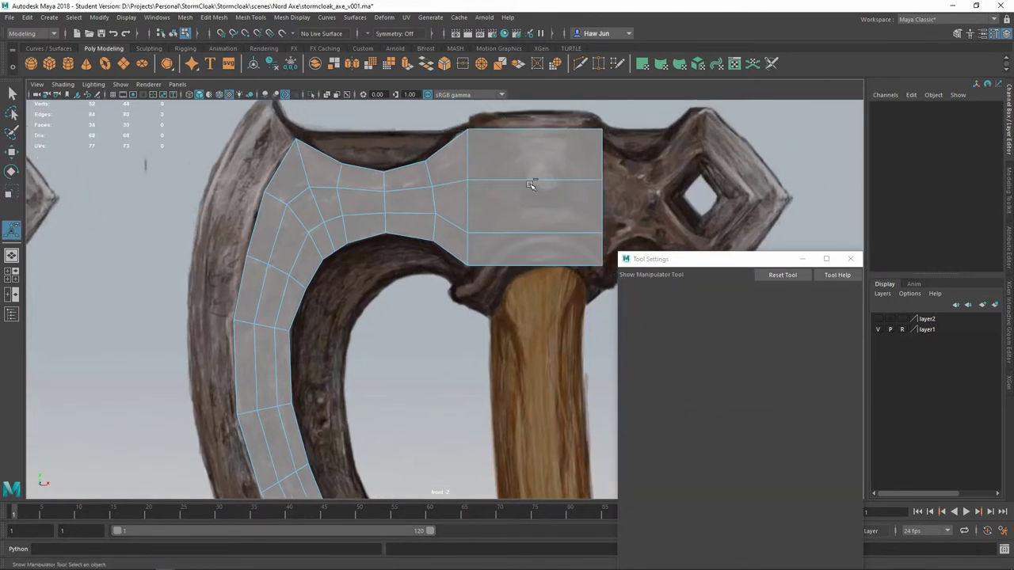
Step: Add Multi-Cut edge loops across the centre block and raise its lower vertex rows
shift+right_drag(554, 199, 548, 198)
ctrl+click(541, 198)
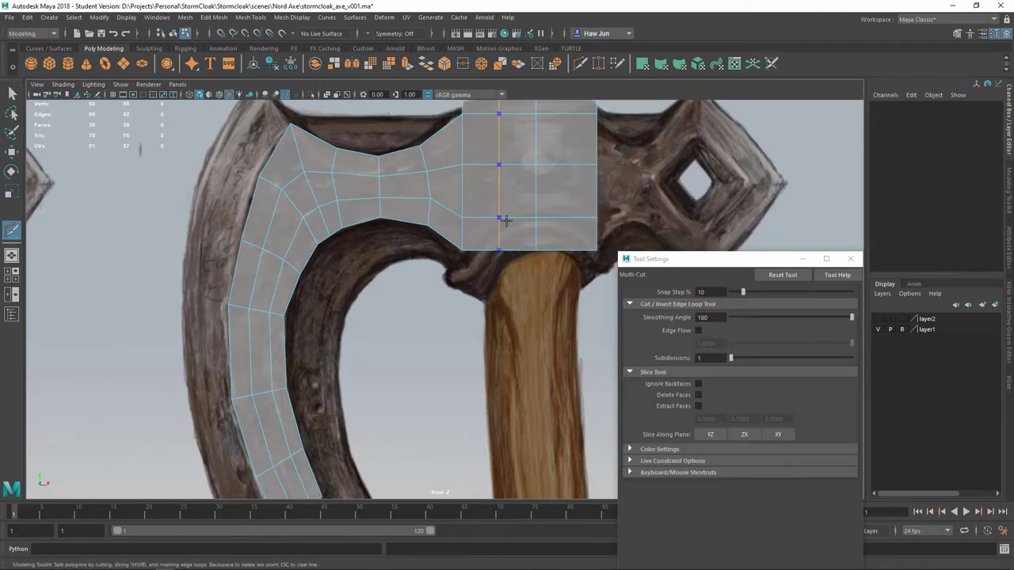
key(q)
key(w)
drag(538, 251, 538, 234)
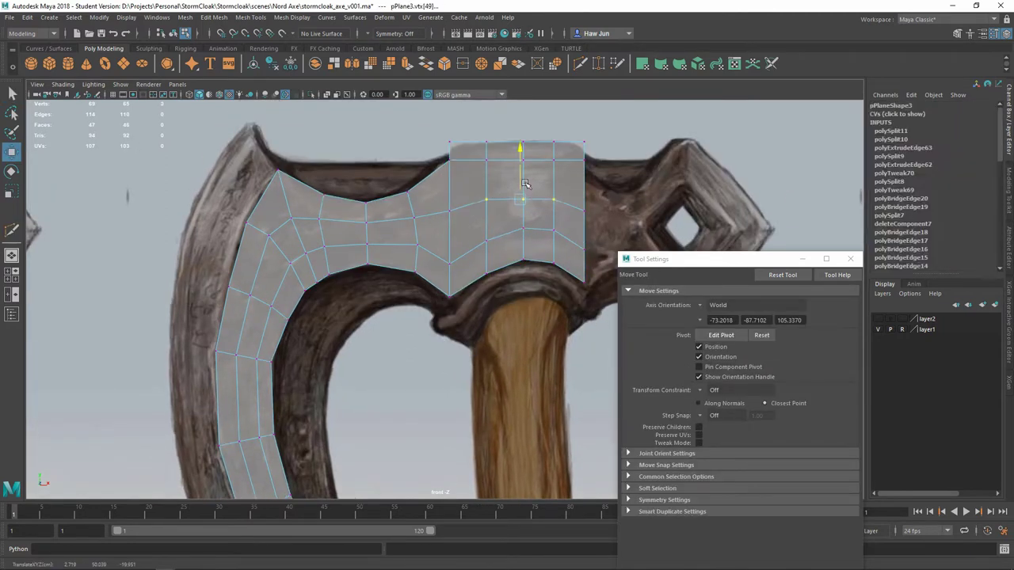
click(450, 144)
click(450, 131)
alt+middle_drag(449, 130, 411, 109)
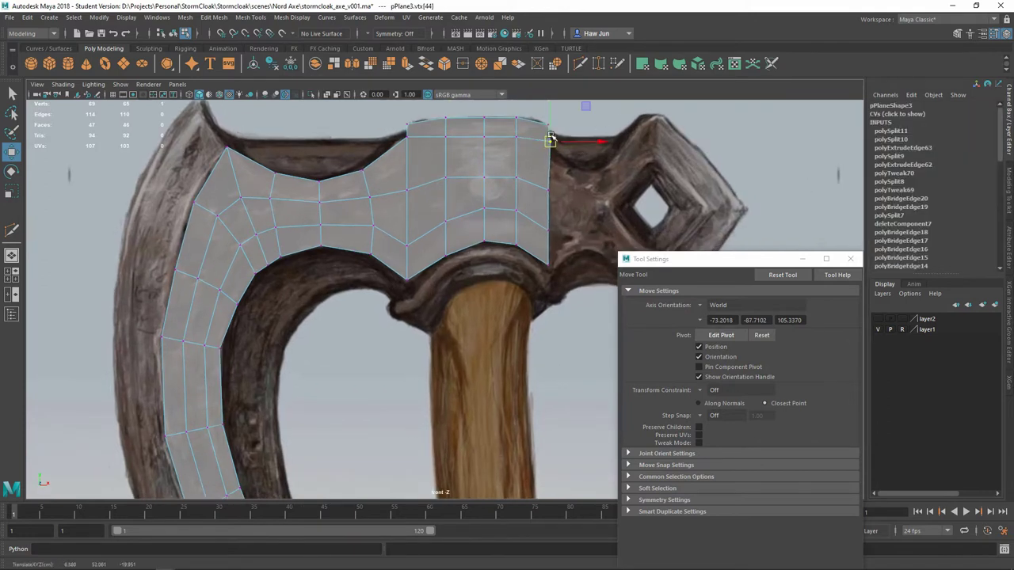
Step: Extrude the block's right edge into new faces toward the square hole
alt+middle_drag(479, 301, 439, 323)
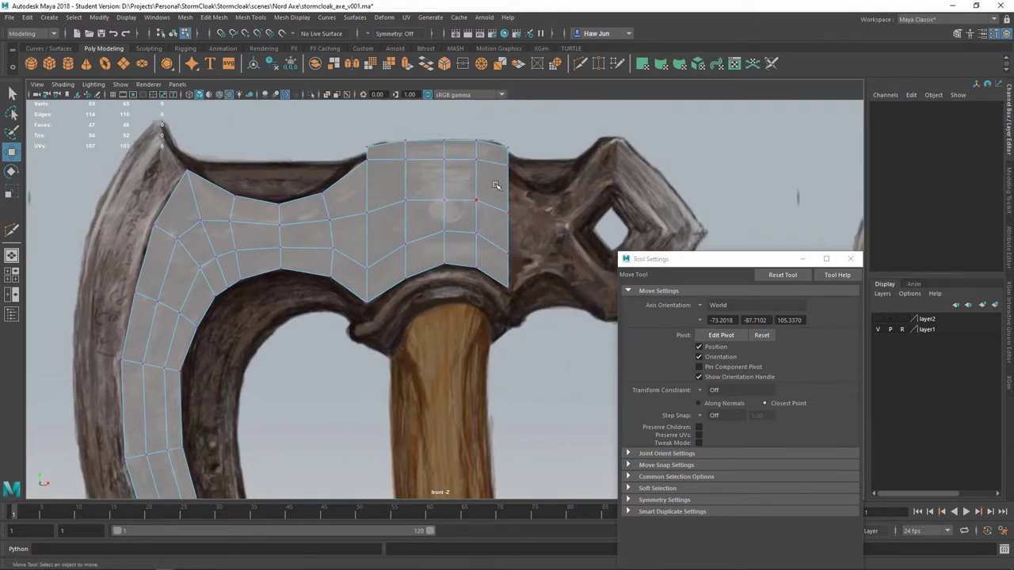
click(506, 187)
key(ctrl+e)
drag(507, 190, 545, 209)
key(e)
alt+middle_drag(538, 213, 519, 214)
Step: Extrude the new segment's outer edge further toward the square hole
key(ctrl+e)
key(e)
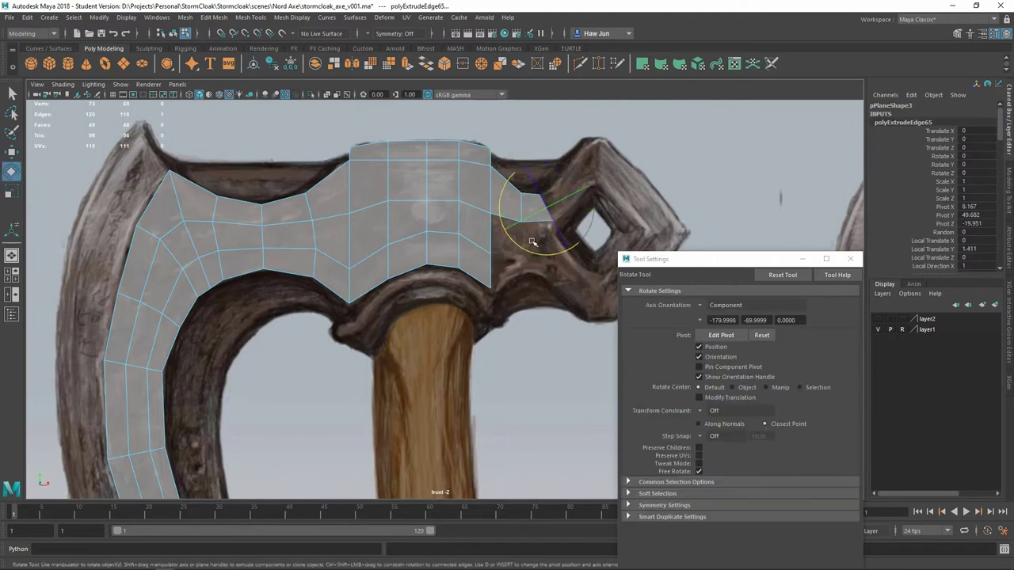
alt+middle_drag(580, 224, 558, 280)
click(468, 218)
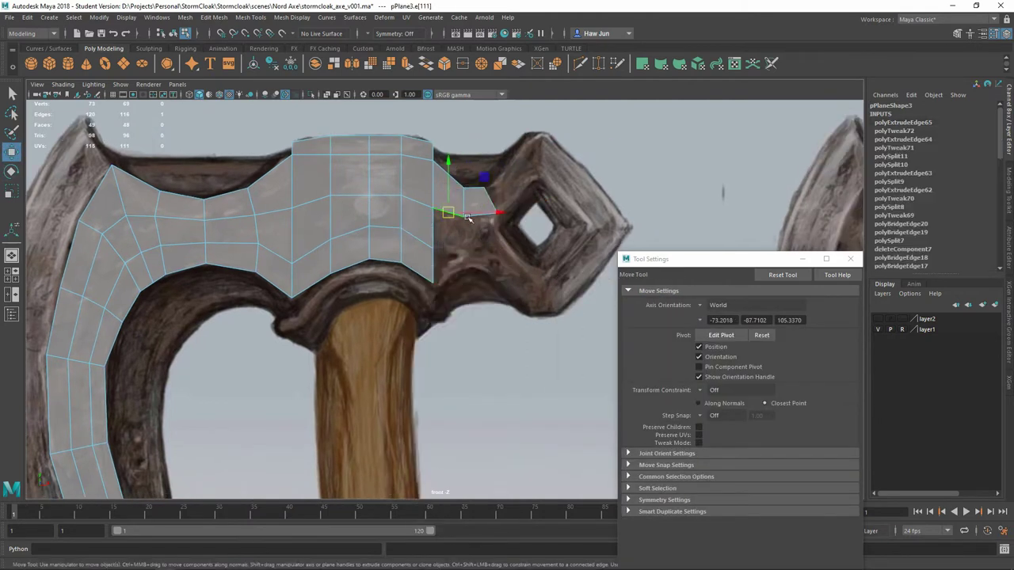
drag(434, 194, 494, 170)
key(ctrl+e)
key(q)
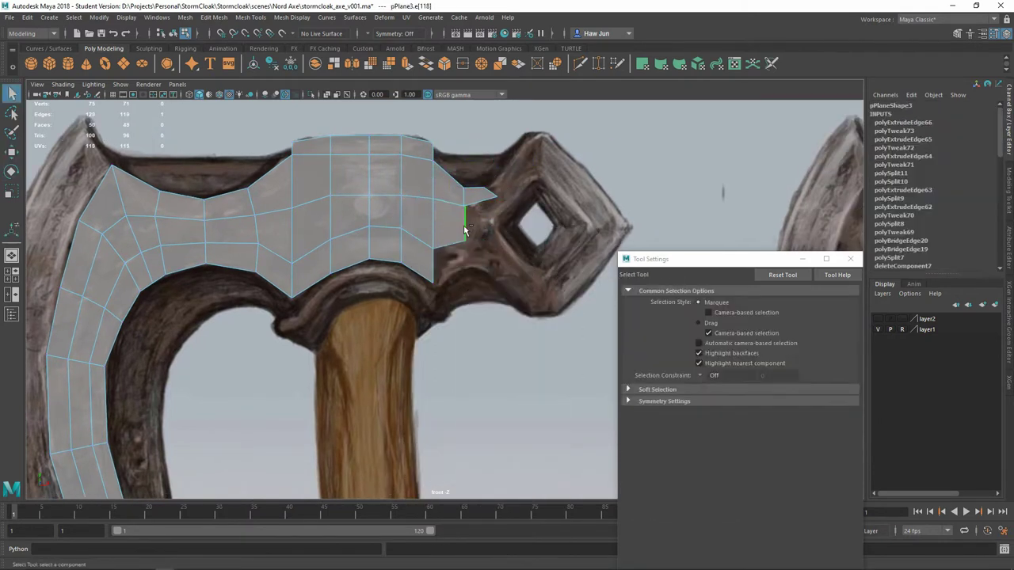
Step: Extrude and position new faces along the hole's lower edge
click(494, 226)
key(r)
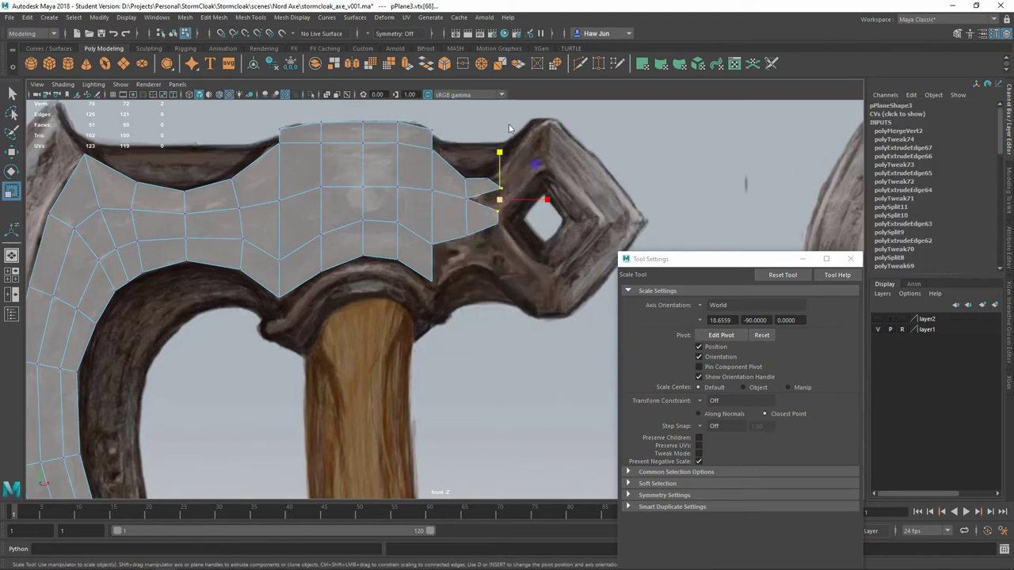
alt+middle_drag(495, 177, 476, 207)
shift+right_drag(430, 219, 430, 301)
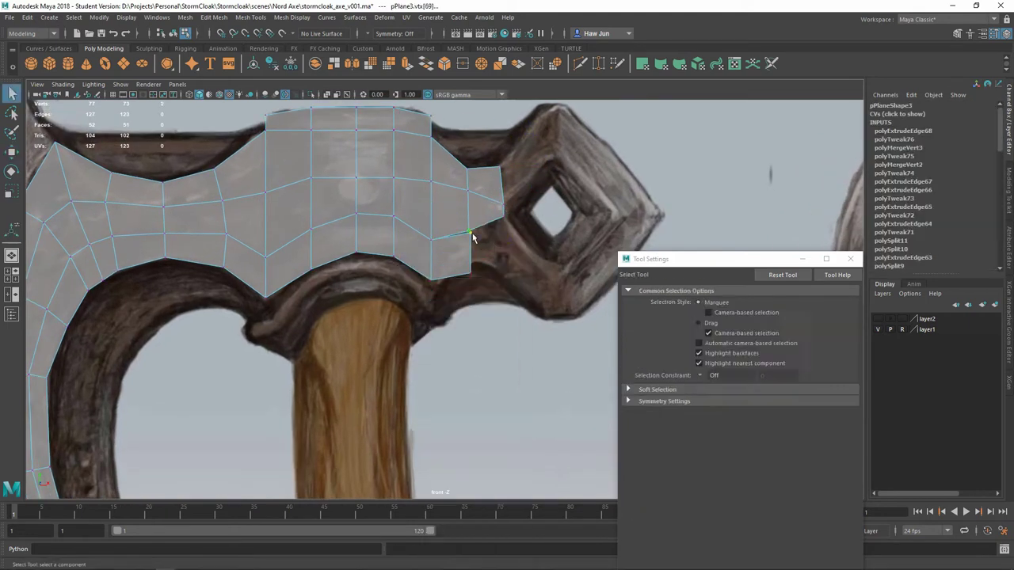
key(w)
click(468, 260)
shift+right_drag(453, 252, 475, 308)
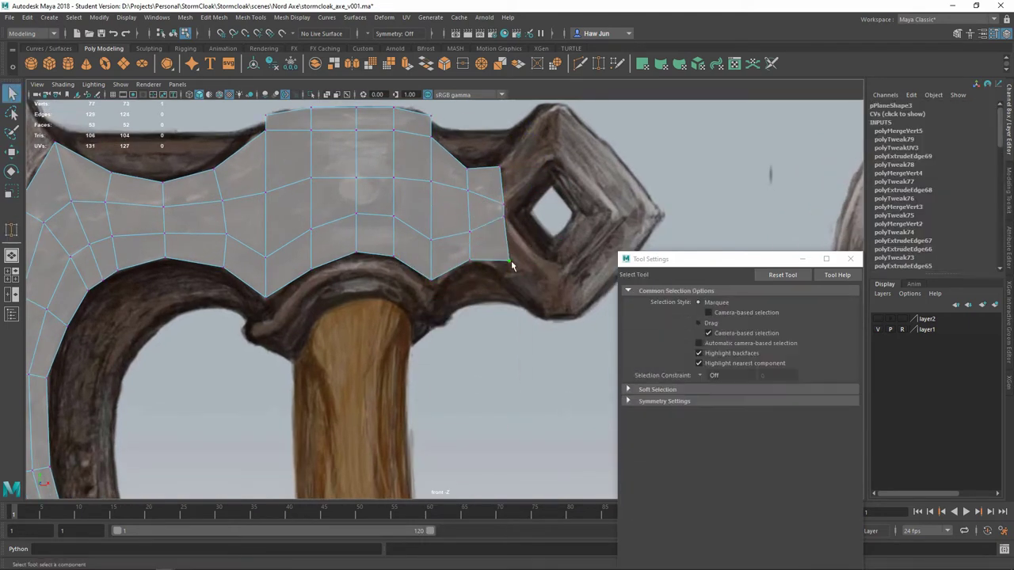
key(w)
Step: Extrude the right edge under the hole and move its vertices out to the axe tip
shift+right_drag(506, 235, 491, 309)
key(w)
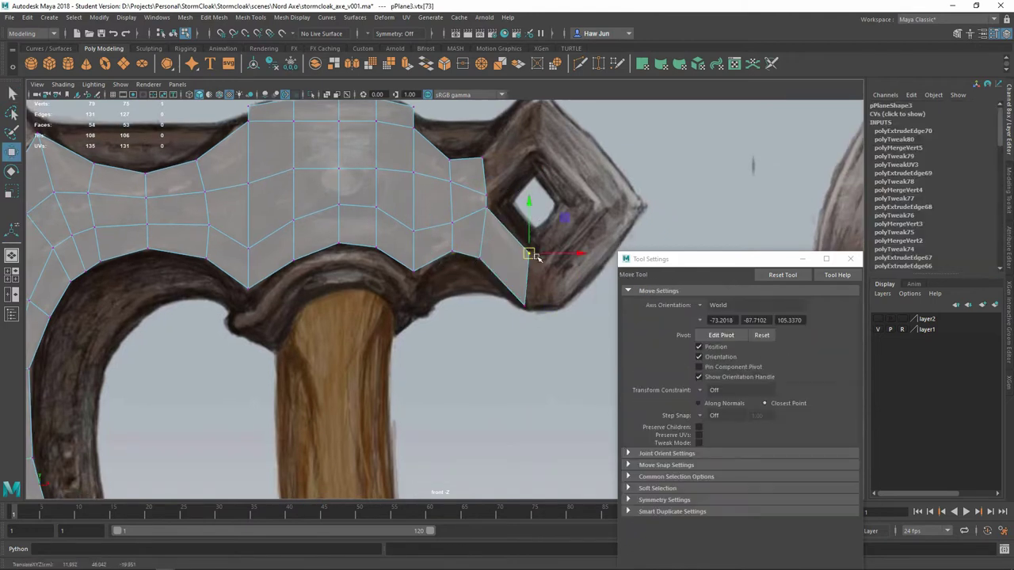
drag(523, 273, 571, 271)
key(ctrl+e)
drag(543, 317, 547, 341)
alt+middle_drag(547, 341, 530, 289)
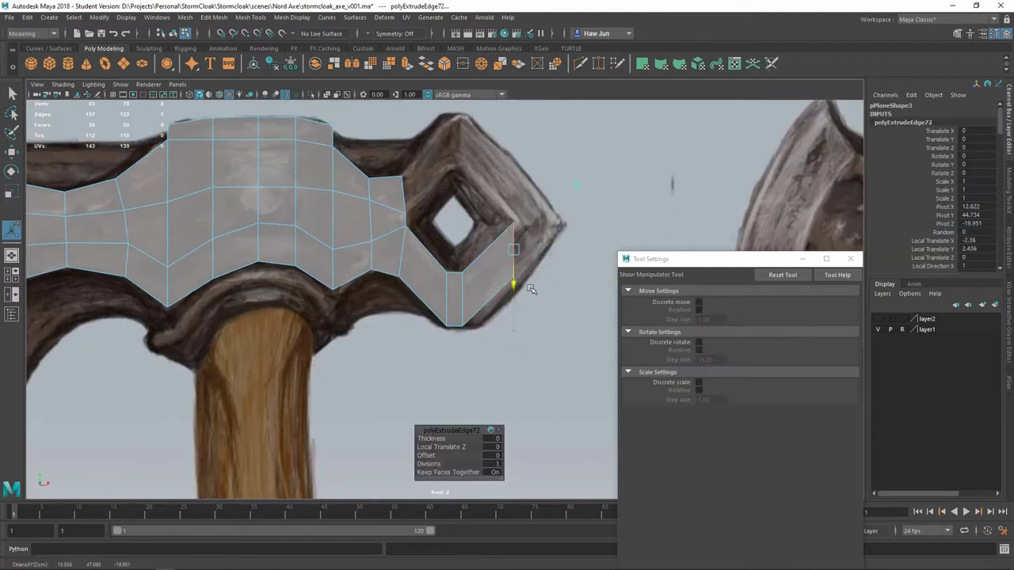
key(w)
drag(516, 272, 515, 217)
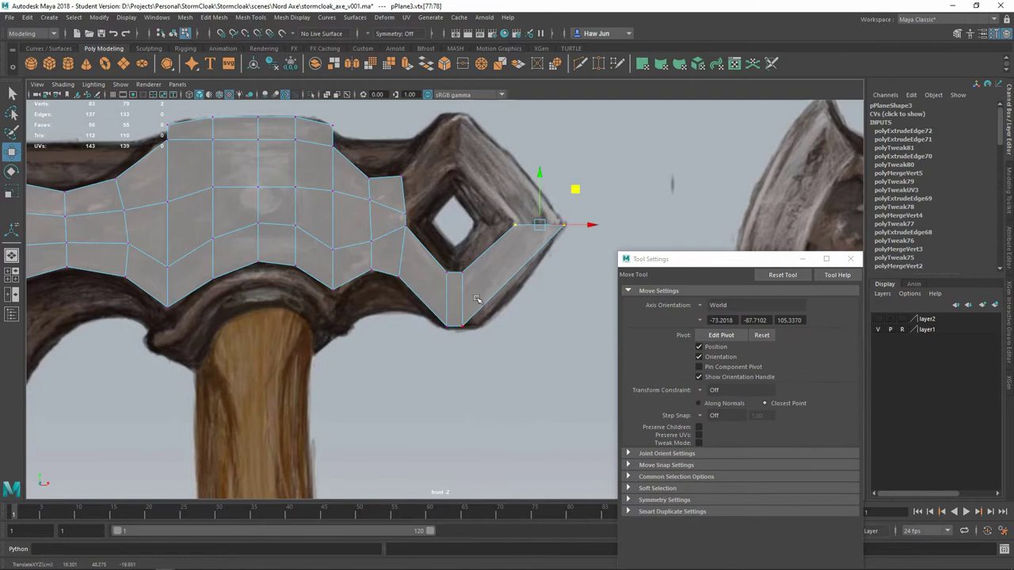
Step: Extrude the tip edge up and left along the hole's top
scroll(476, 299, up, 3)
scroll(507, 270, down, 2)
click(534, 247)
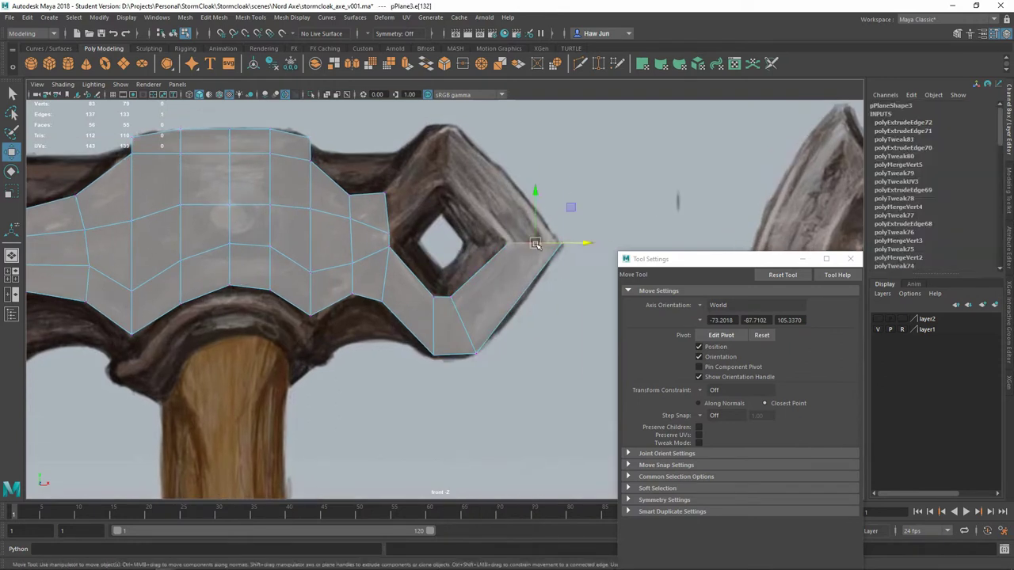
shift+drag(534, 242, 474, 179)
click(498, 178)
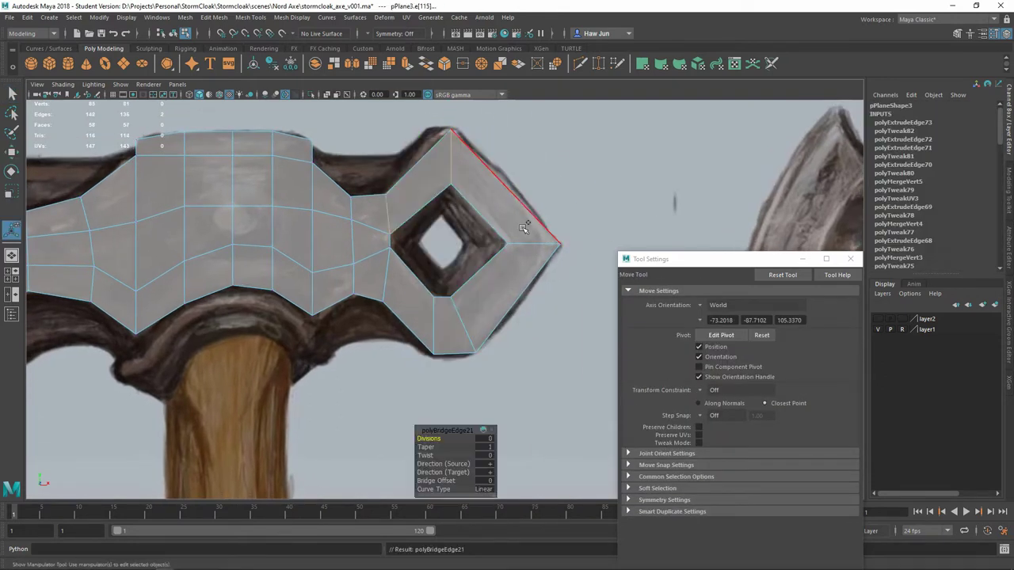
Step: Try a bevel on the axe head, then undo it
key(ctrl+b)
key(ctrl+z)
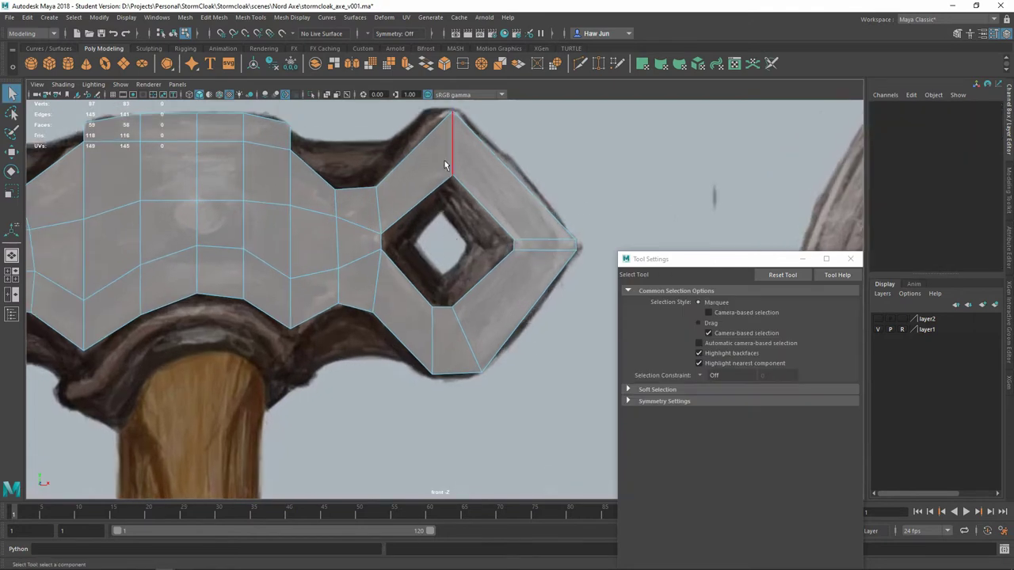
key(shift+z)
key(ctrl+z)
Step: Extrude the diamond hole's border edges into an inner ring and adjust its corner vertices
click(453, 203)
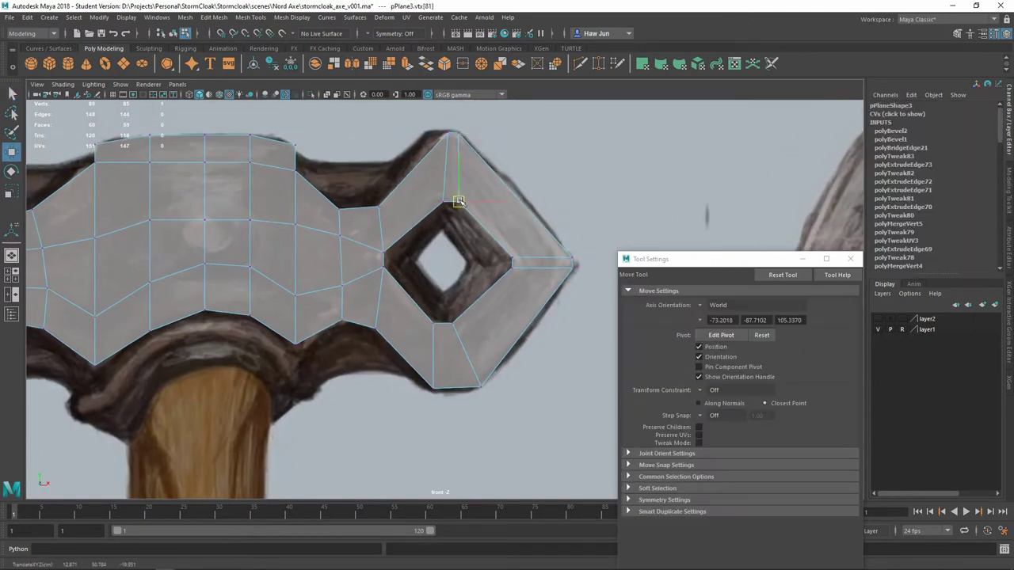
shift+click(465, 315)
key(ctrl+e)
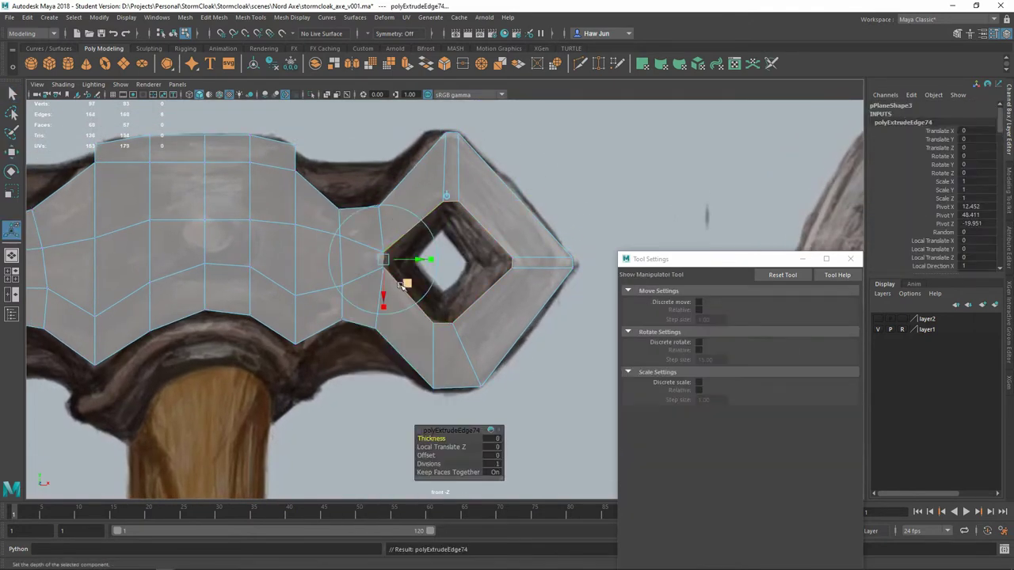
key(w)
scroll(463, 219, up, 3)
click(445, 170)
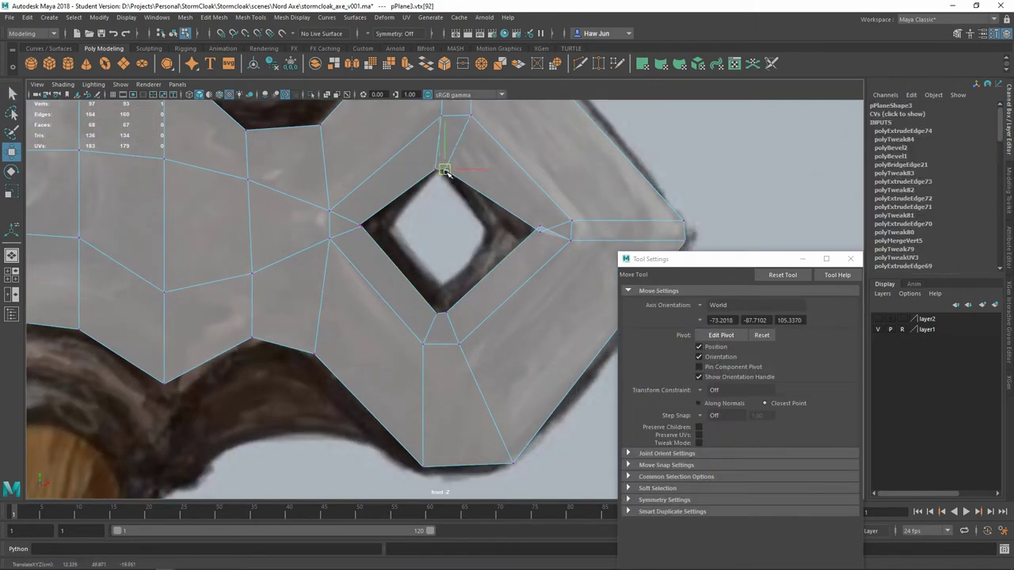
key(ctrl+z)
key(ctrl+z)
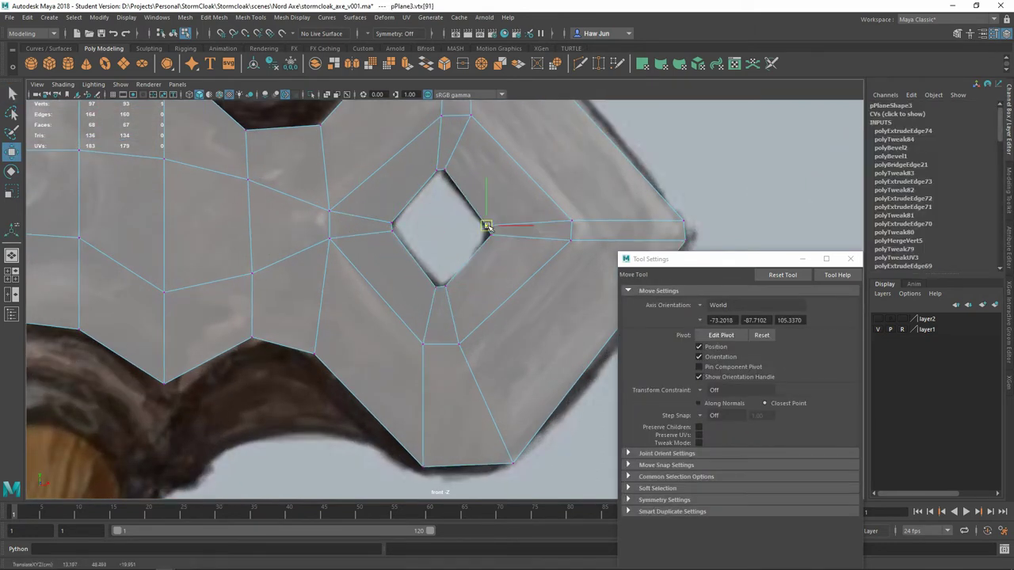
key(ctrl+z)
Step: Check a vertex on the head's lower edge, then clear the selection
scroll(511, 219, down, 3)
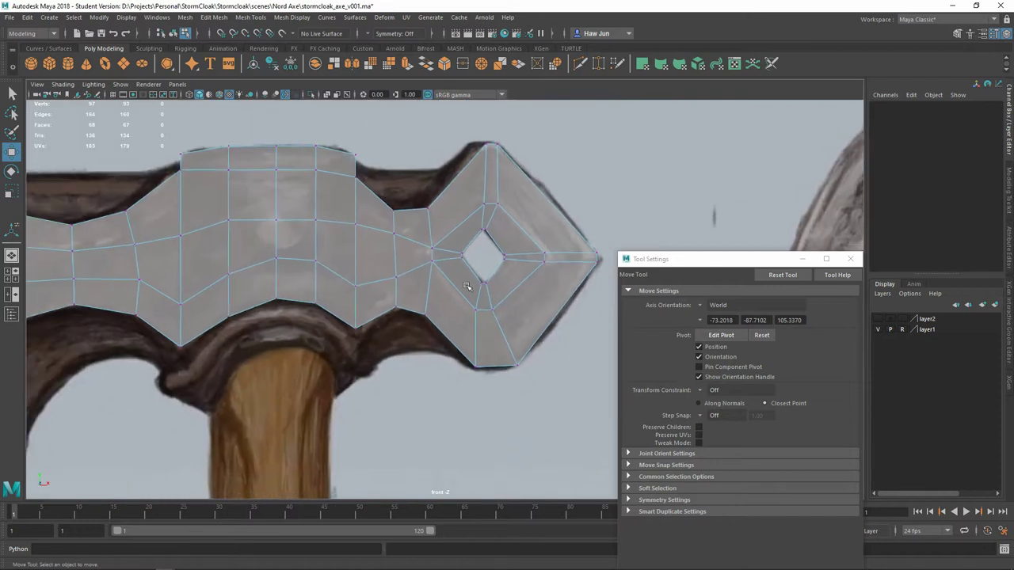
scroll(491, 238, up, 1)
click(524, 380)
click(548, 379)
scroll(389, 287, down, 3)
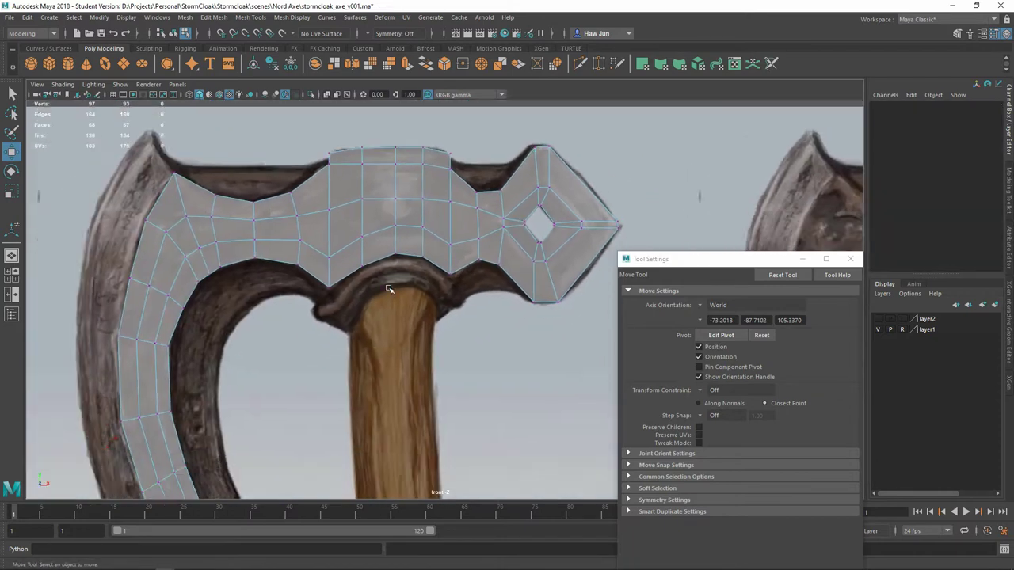
scroll(405, 294, up, 1)
Step: Select the blade's top corner and outer-edge vertices, checking the lower tip
key(q)
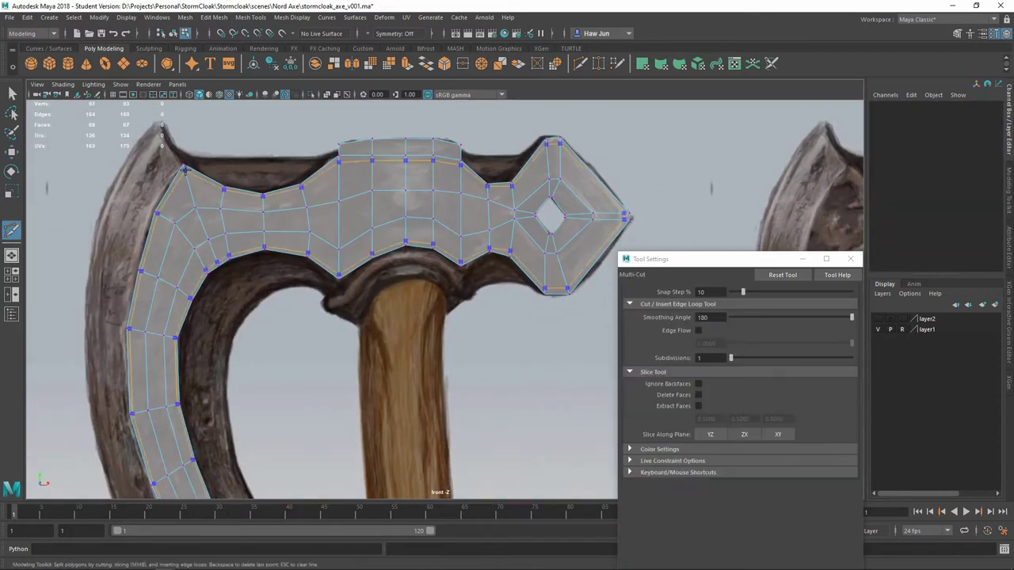
scroll(400, 194, up, 3)
scroll(370, 183, down, 1)
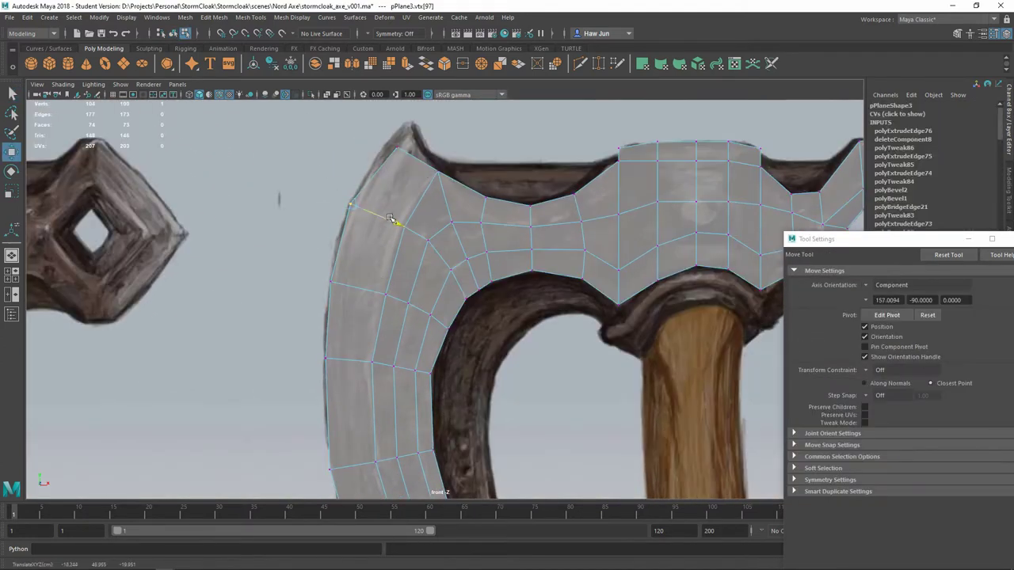
click(392, 132)
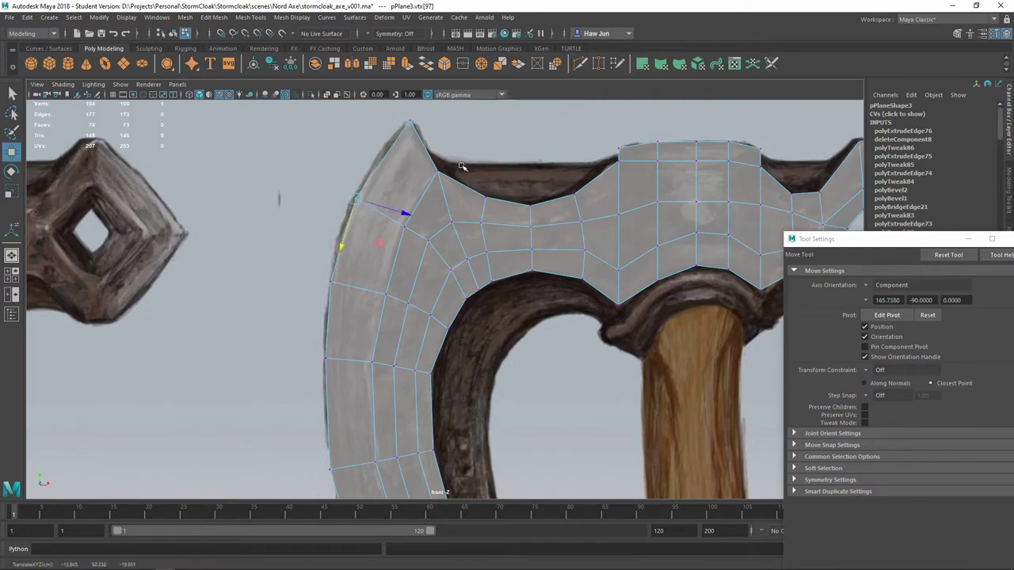
click(333, 285)
alt+middle_drag(388, 283, 453, 328)
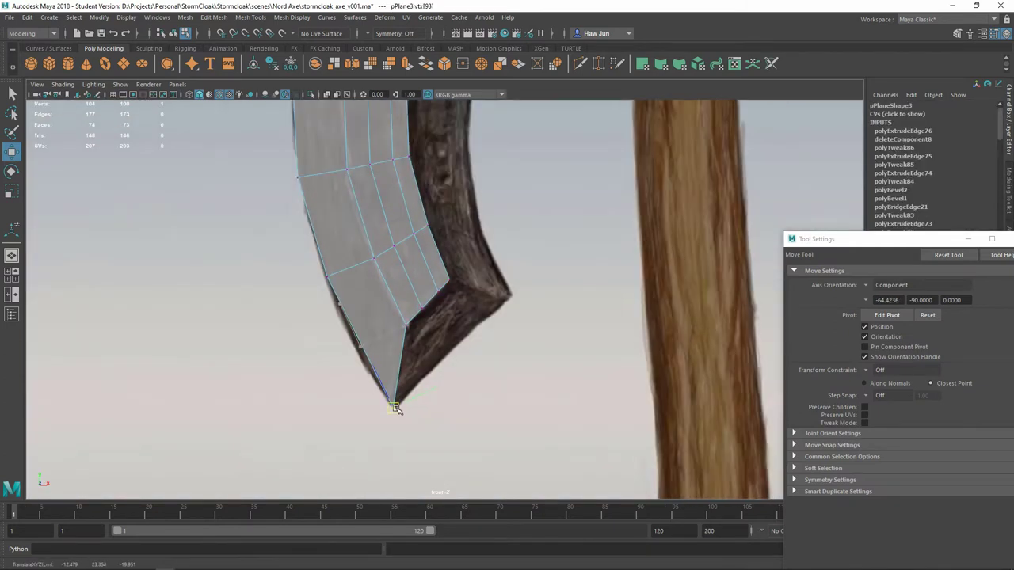
key(ctrl+z)
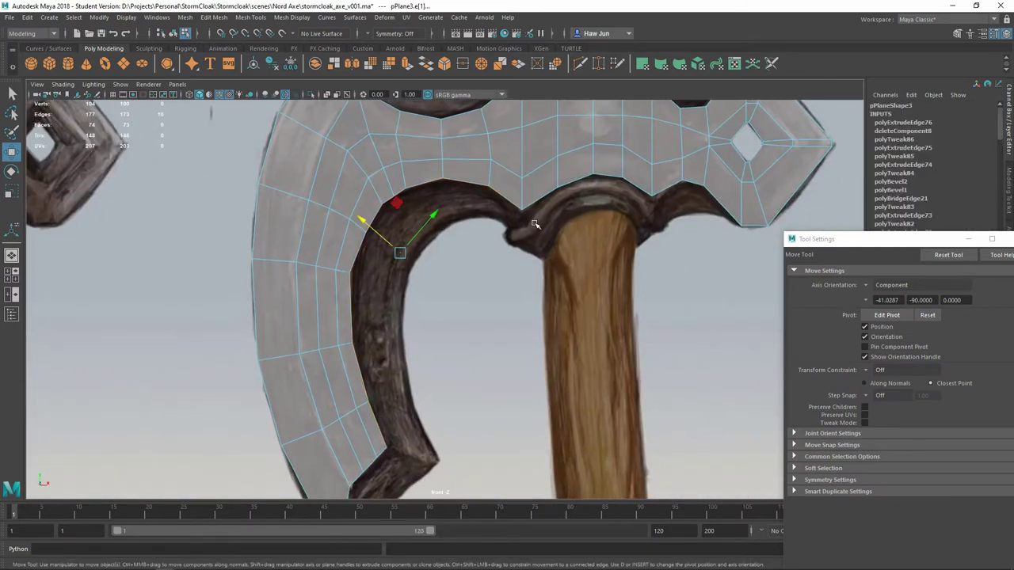
Step: Select and inspect vertices along the blade's inner curve
right_drag(430, 396, 431, 404)
click(492, 189)
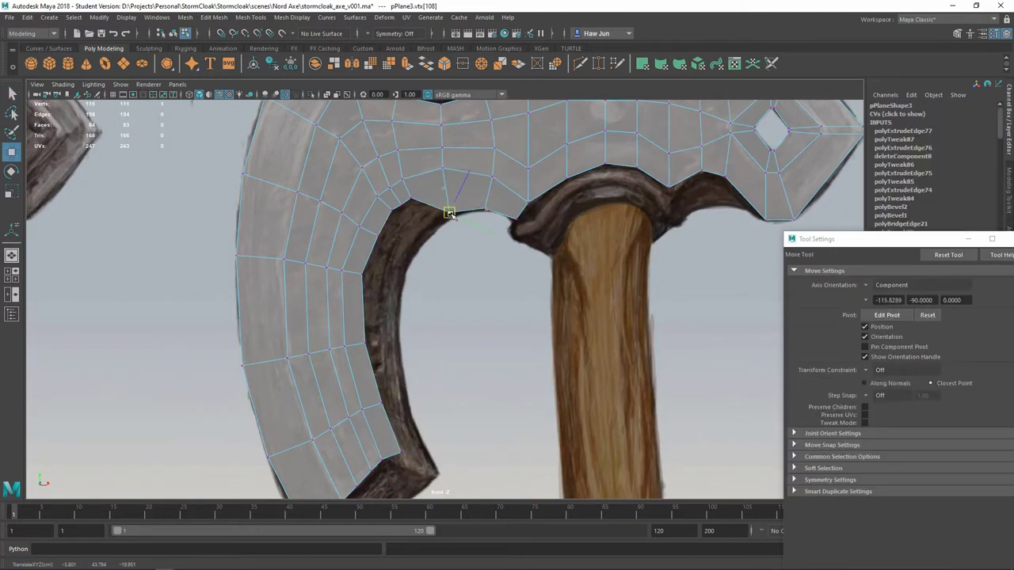
alt+right_drag(403, 210, 438, 263)
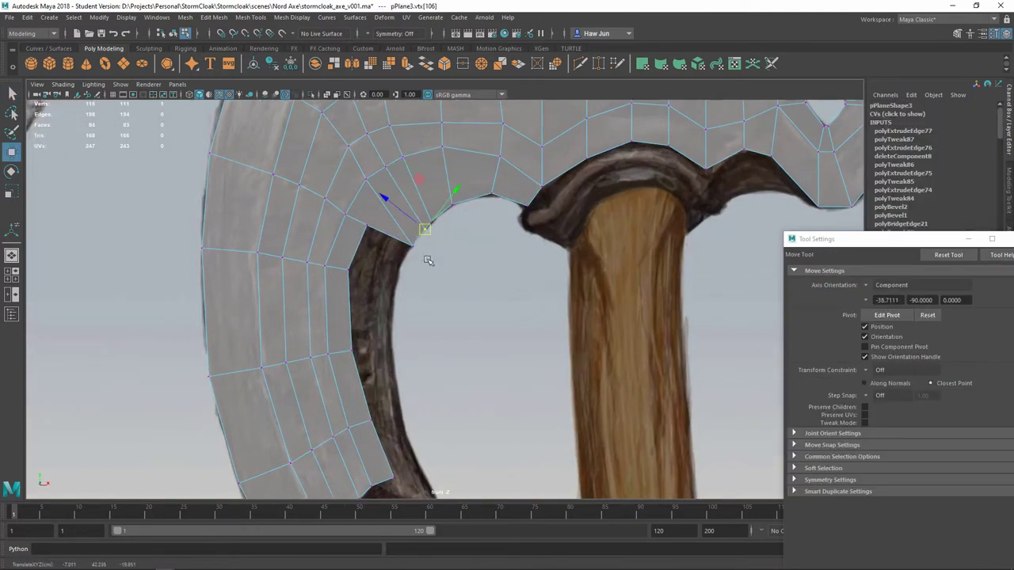
alt+middle_drag(355, 272, 335, 185)
click(391, 331)
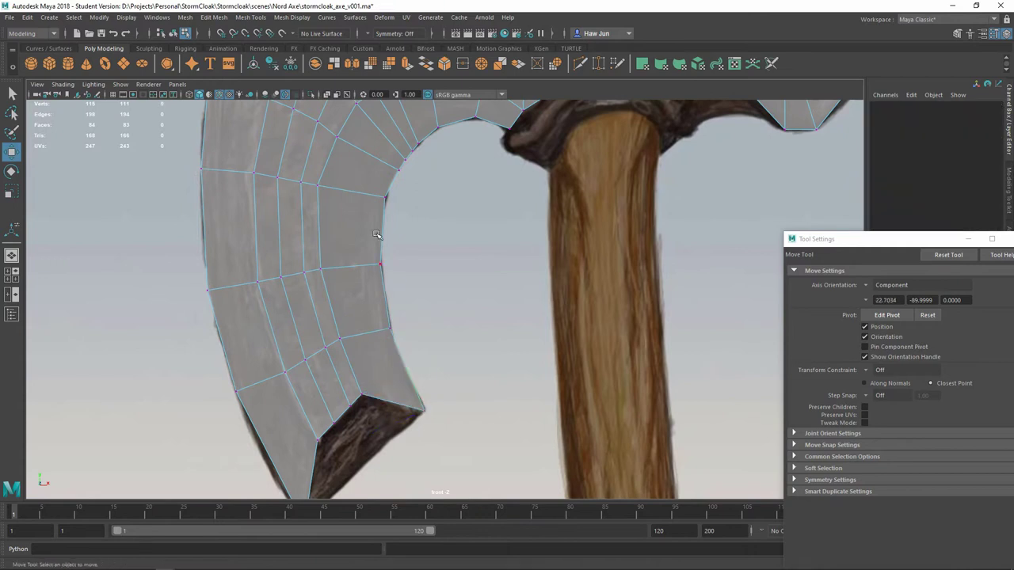
click(385, 197)
alt+right_drag(385, 197, 412, 267)
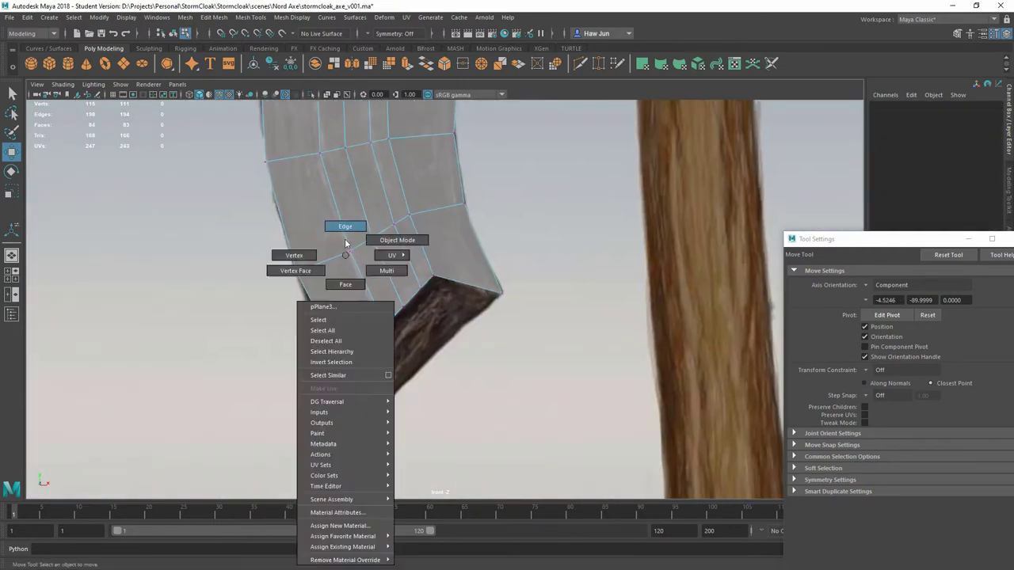
Step: Target Weld the extra vertex near the blade's lower tip
right_drag(340, 229, 477, 346)
click(403, 318)
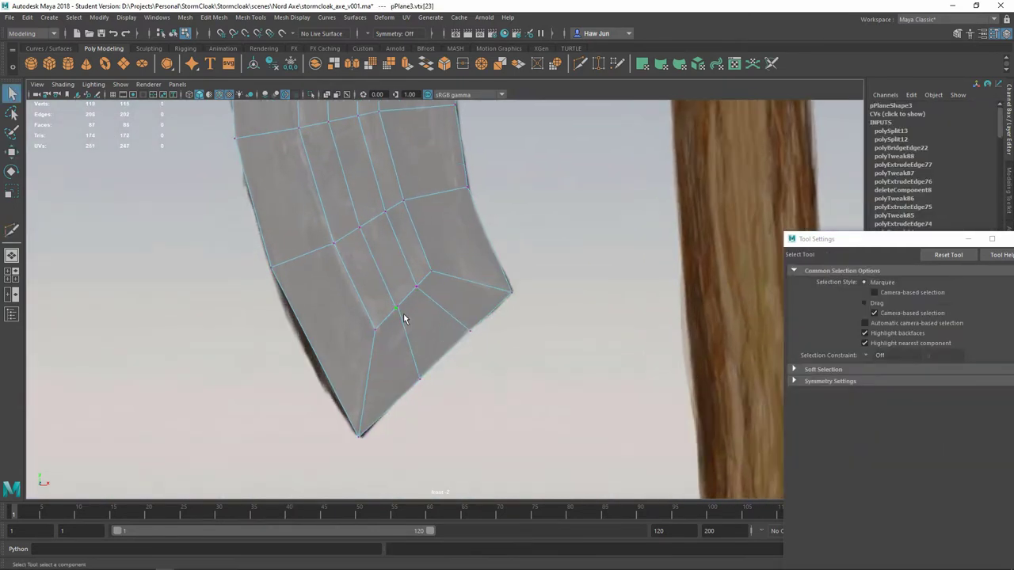
scroll(403, 318, up, 5)
click(443, 301)
key(w)
scroll(544, 227, down, 10)
Step: Slide lower-blade and middle-row vertices along their edges to trace the painted axe
click(389, 242)
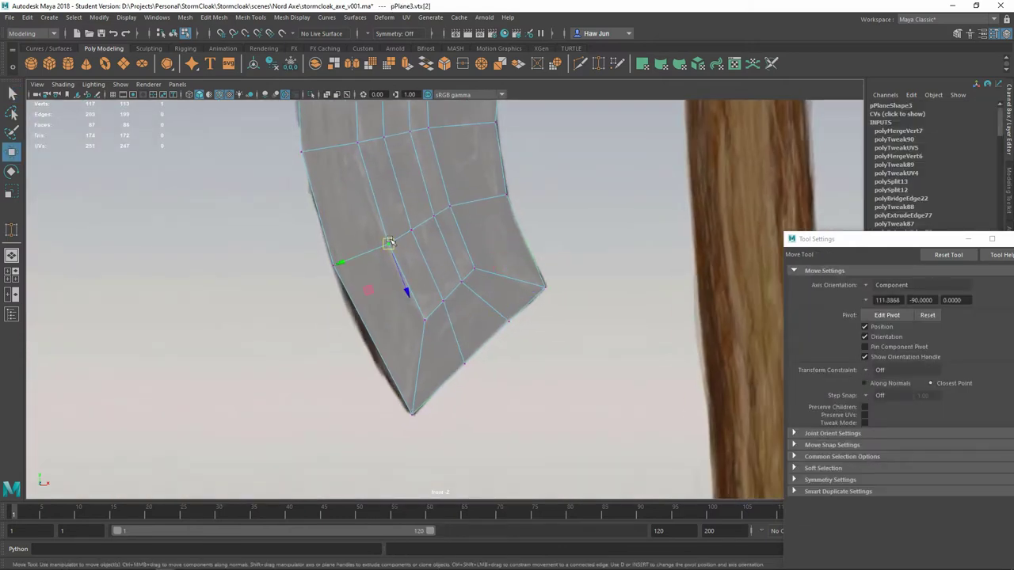
scroll(436, 228, down, 5)
shift+right_drag(394, 237, 394, 179)
scroll(394, 179, down, 2)
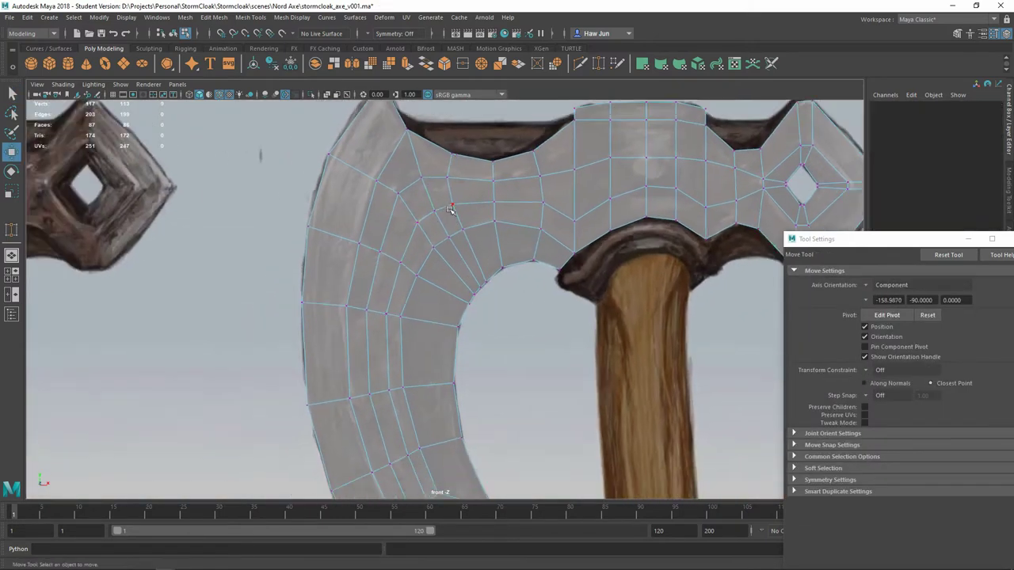
scroll(392, 215, up, 2)
key(w)
scroll(332, 331, up, 2)
click(325, 321)
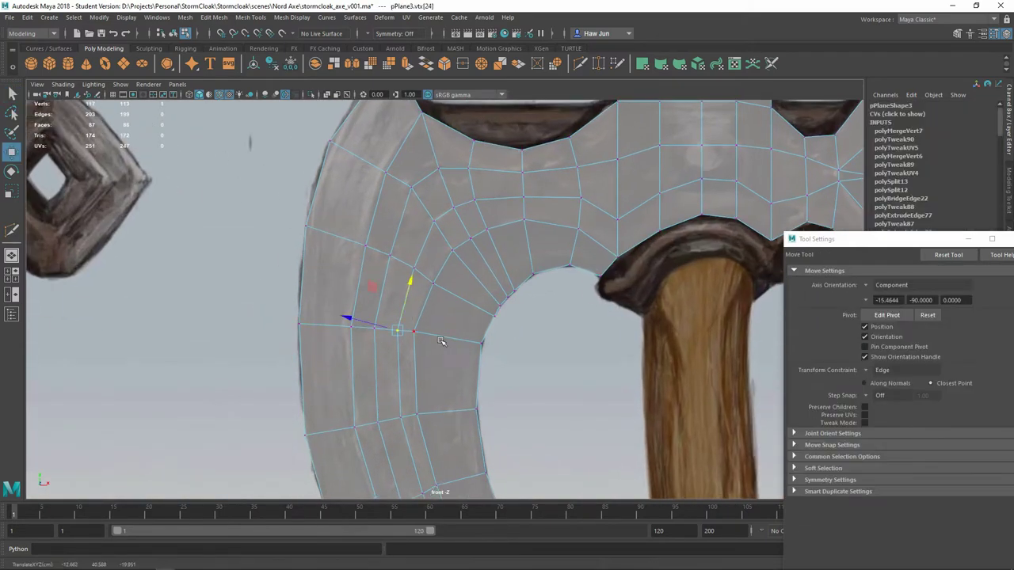
scroll(418, 338, down, 5)
scroll(426, 230, up, 5)
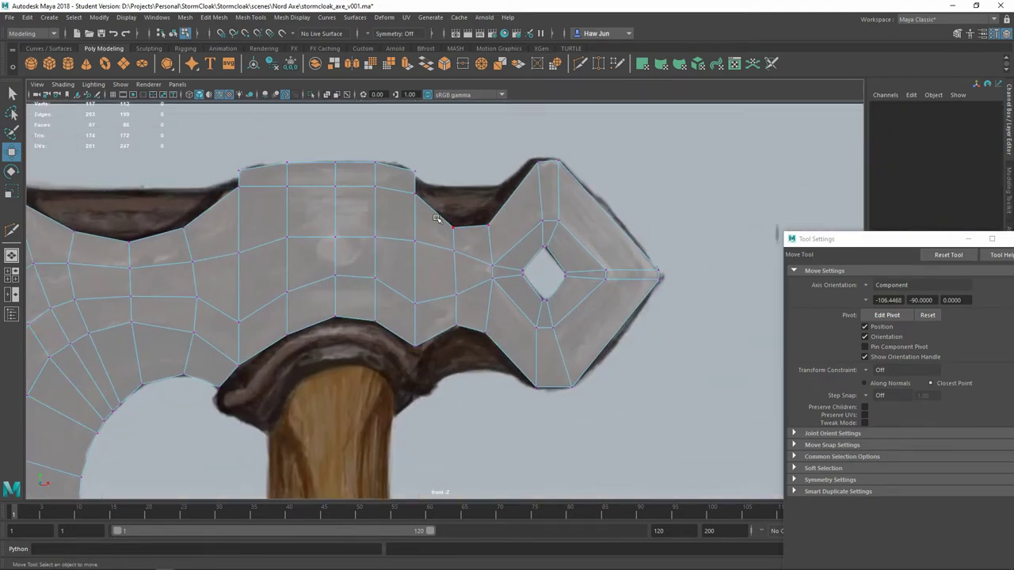
Step: Select the vertex beside the top notch and the top edge beside the hole spike
click(435, 218)
scroll(434, 206, up, 1)
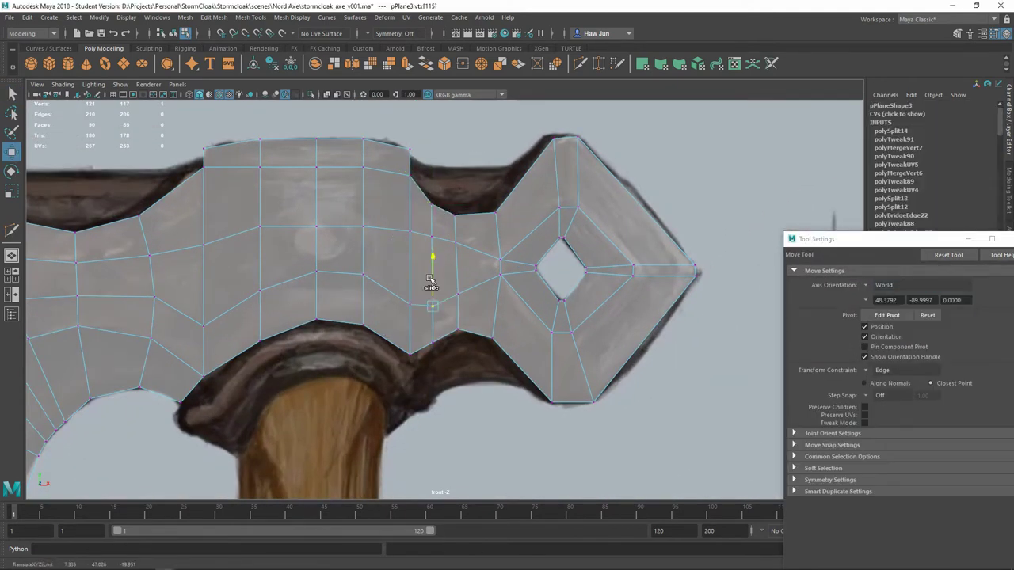
click(408, 150)
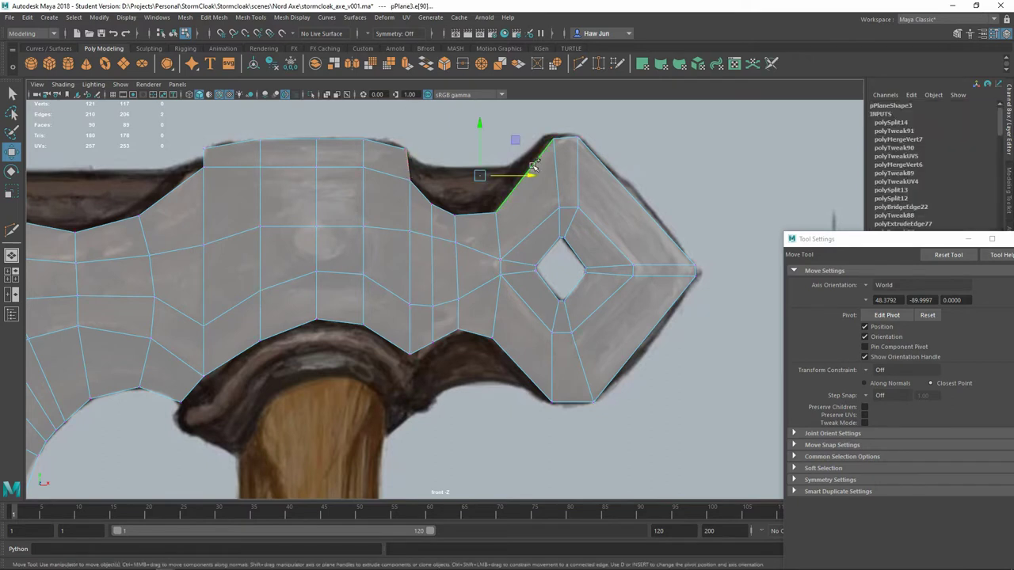
scroll(404, 170, up, 3)
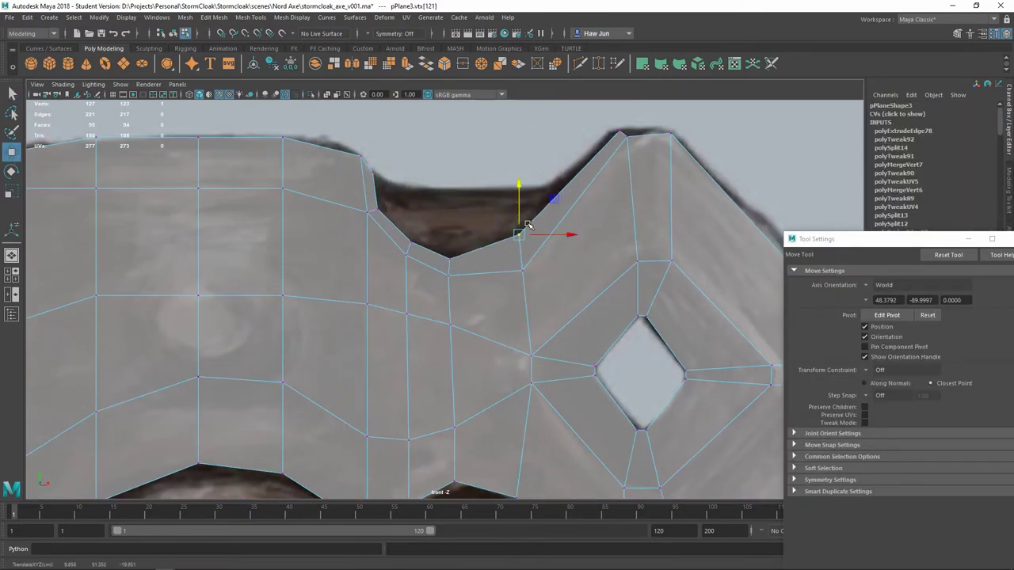
scroll(538, 163, down, 2)
right_drag(415, 238, 411, 199)
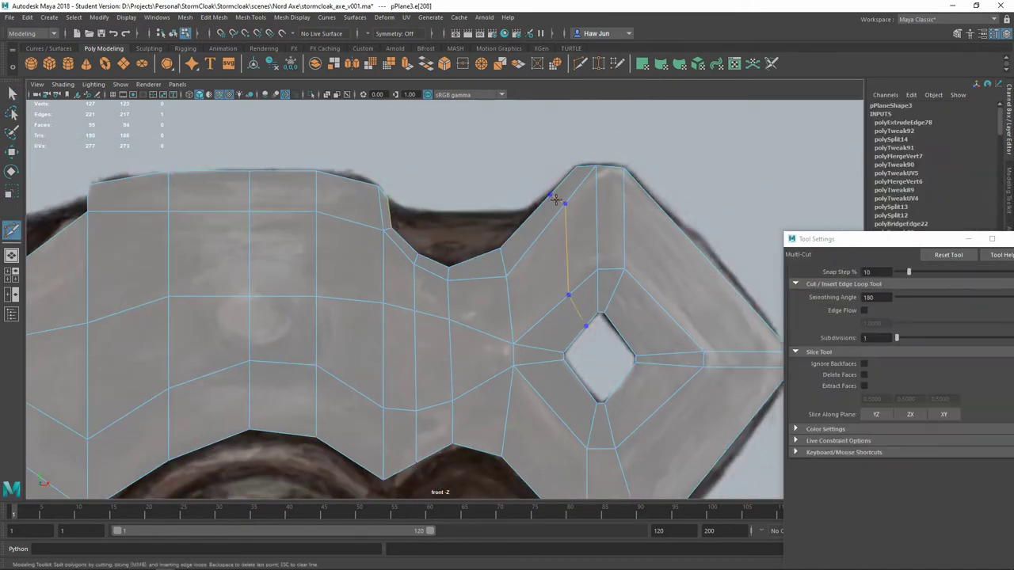
Step: Cut a new edge from the top toward the hole, undo the notch edits, and merge the doubled top-edge vertices
key(q)
key(ctrl+z)
key(w)
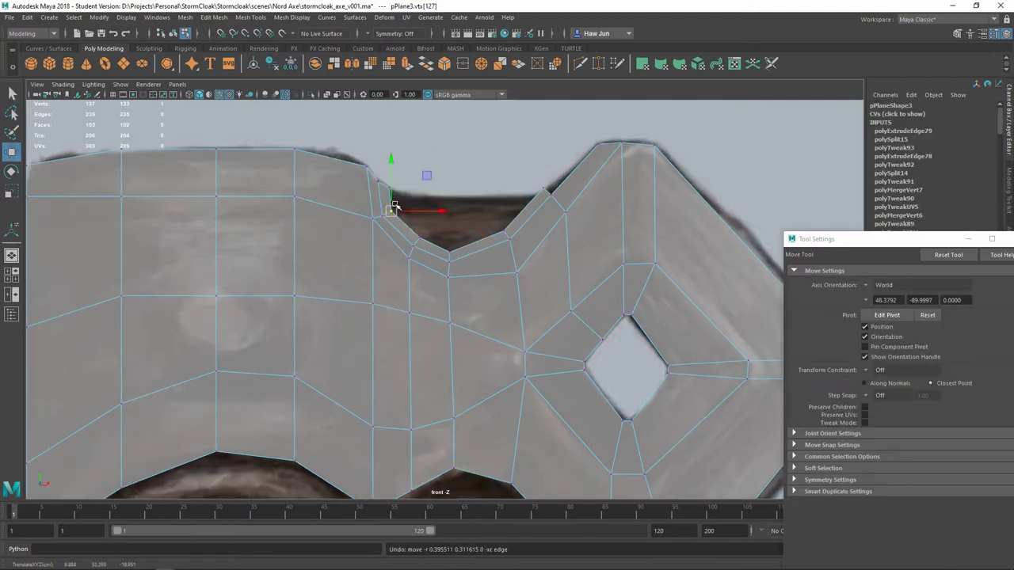
key(ctrl+z)
key(ctrl+z)
key(ctrl+z)
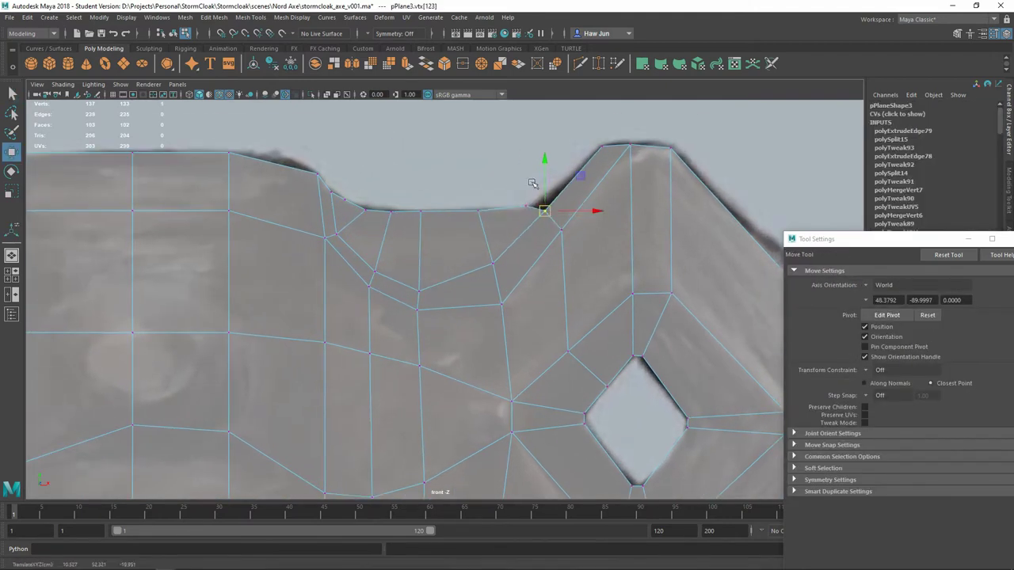
key(shift+z)
key(shift+z)
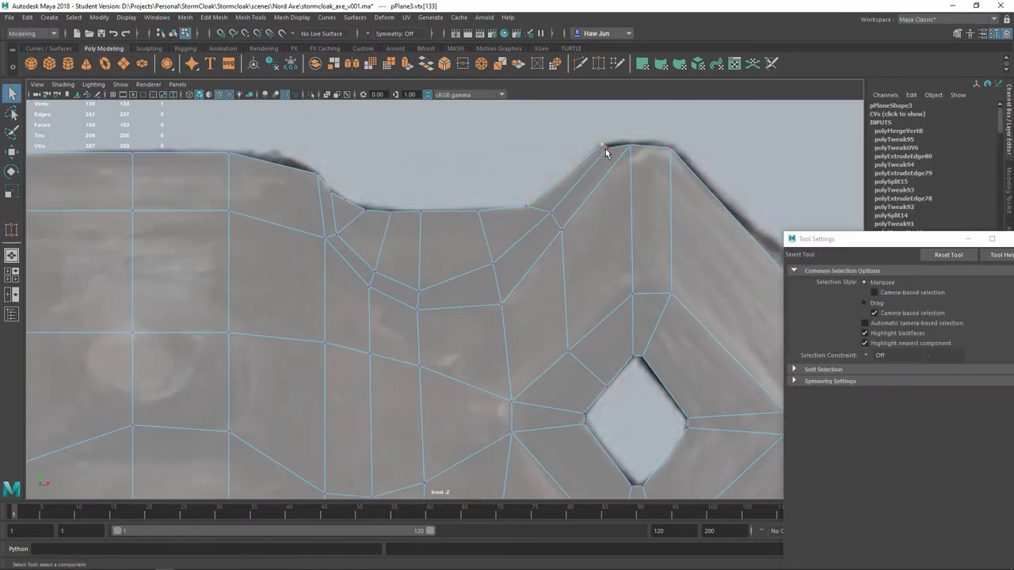
Step: Move down to the handle notch and select its vertex
scroll(515, 238, down, 2)
scroll(519, 249, down, 1)
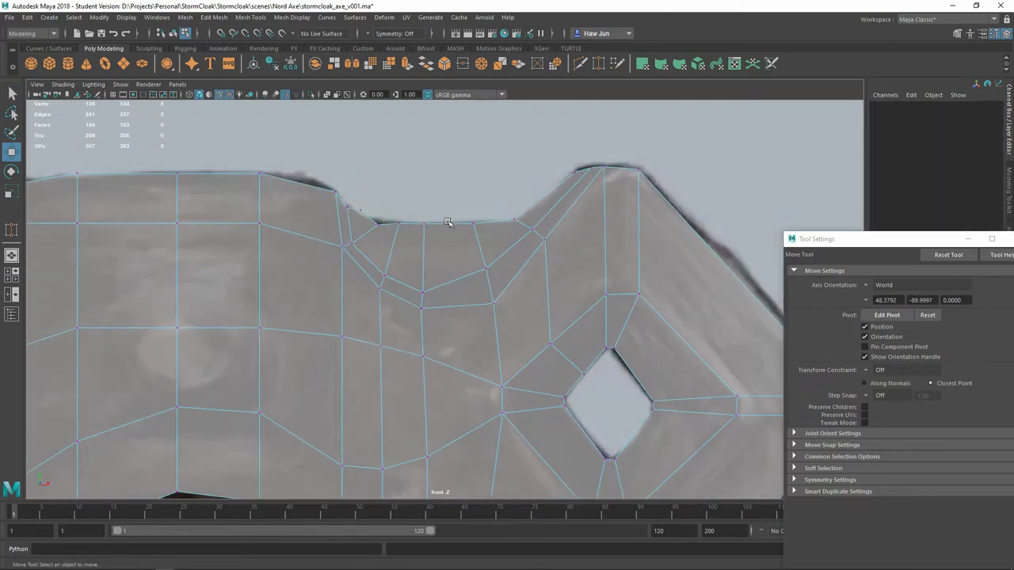
scroll(527, 267, down, 2)
scroll(396, 293, down, 3)
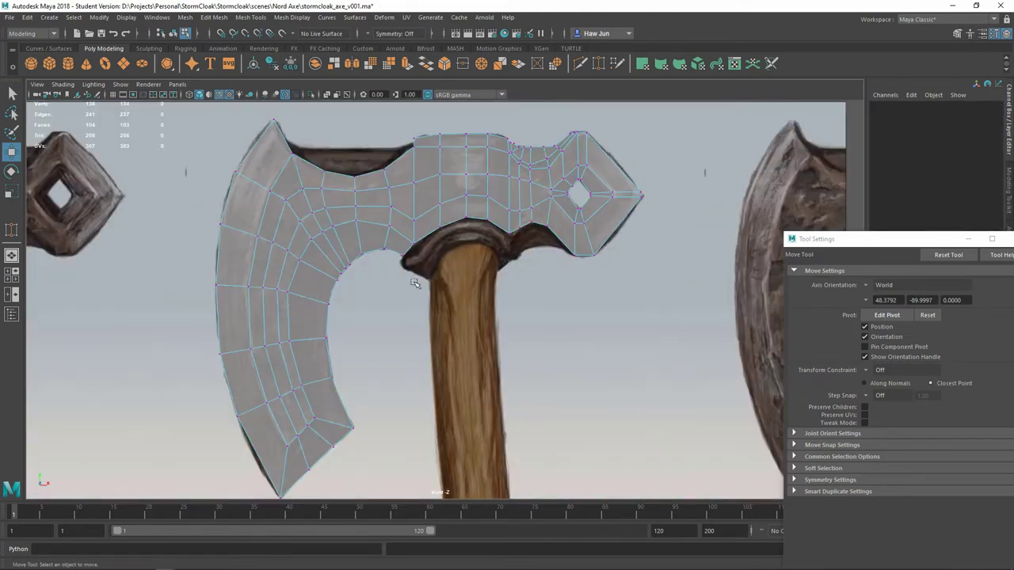
scroll(511, 246, up, 3)
click(519, 244)
Step: Weld the stray notch vertex onto the vertex directly below it
scroll(523, 241, up, 1)
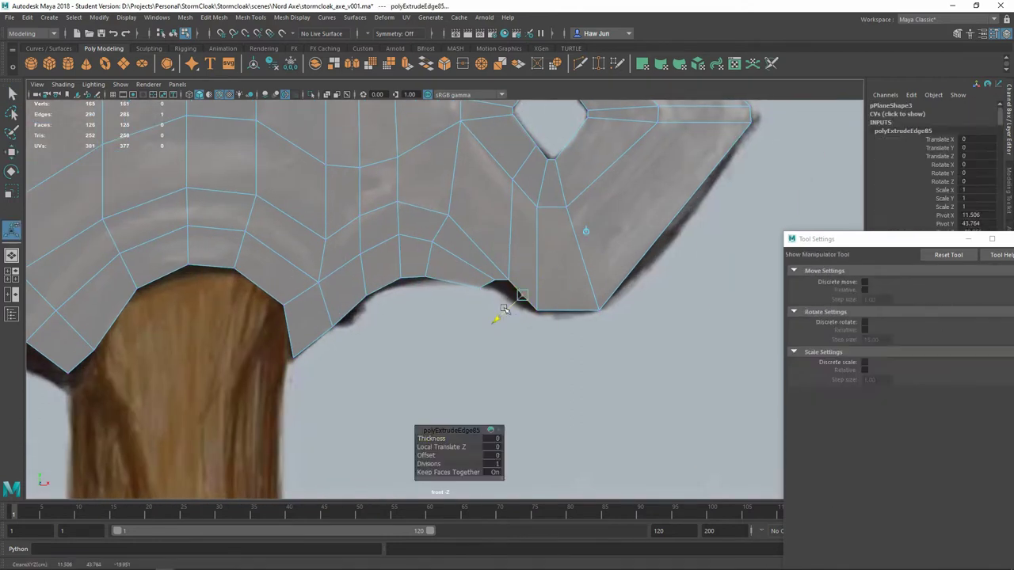
drag(497, 282, 530, 320)
key(w)
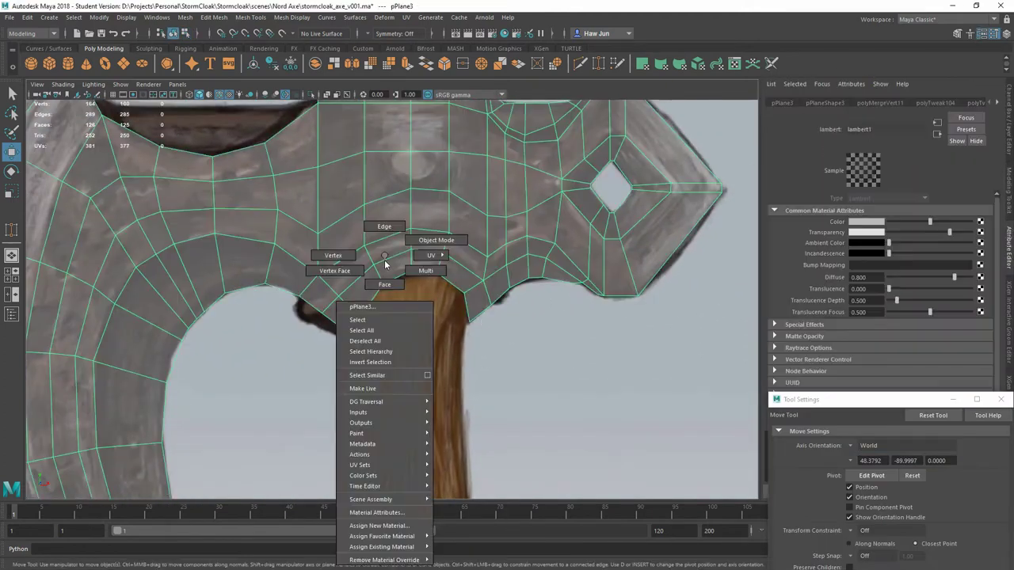
right_drag(386, 264, 337, 255)
scroll(362, 216, up, 2)
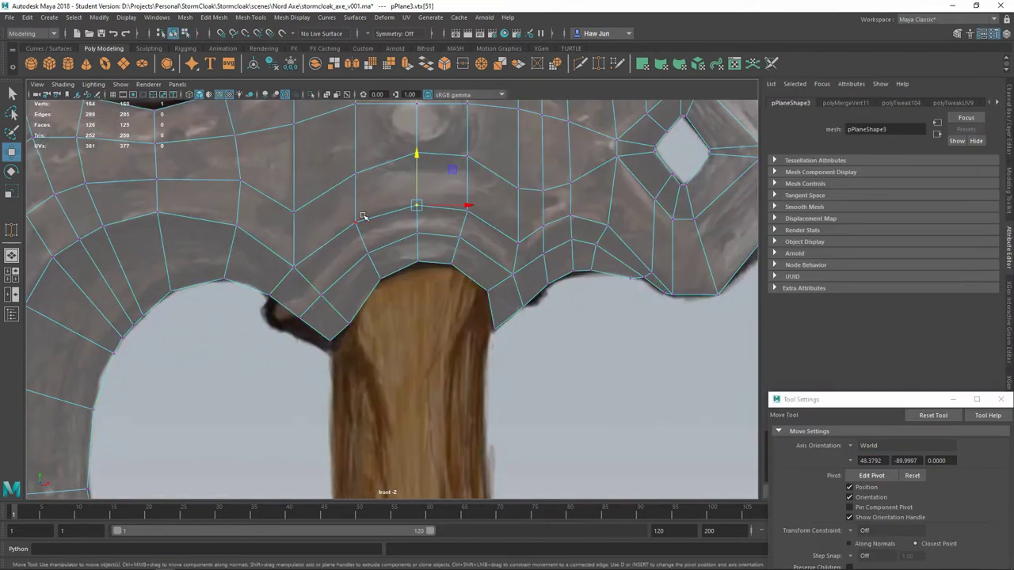
click(473, 351)
Step: Shift the notch corner vertex left of the haft toward the dark notch
right_drag(283, 283, 285, 294)
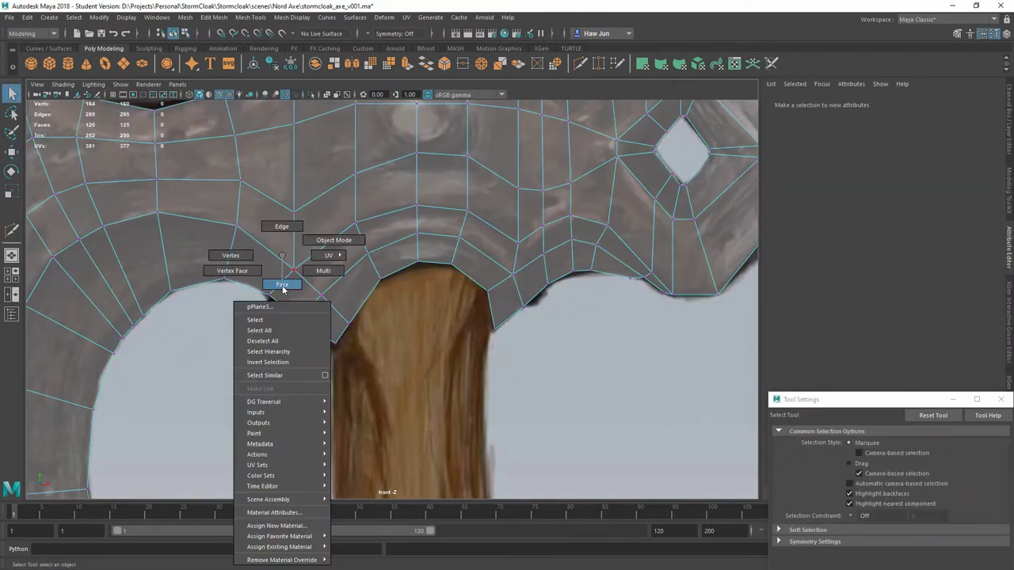
click(323, 283)
scroll(292, 289, down, 1)
key(w)
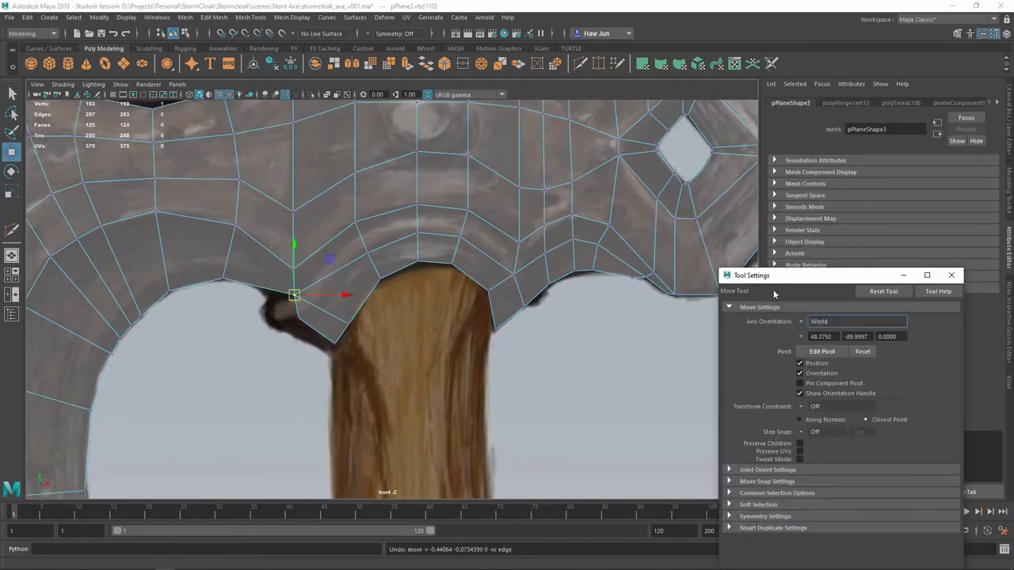
key(ctrl+a)
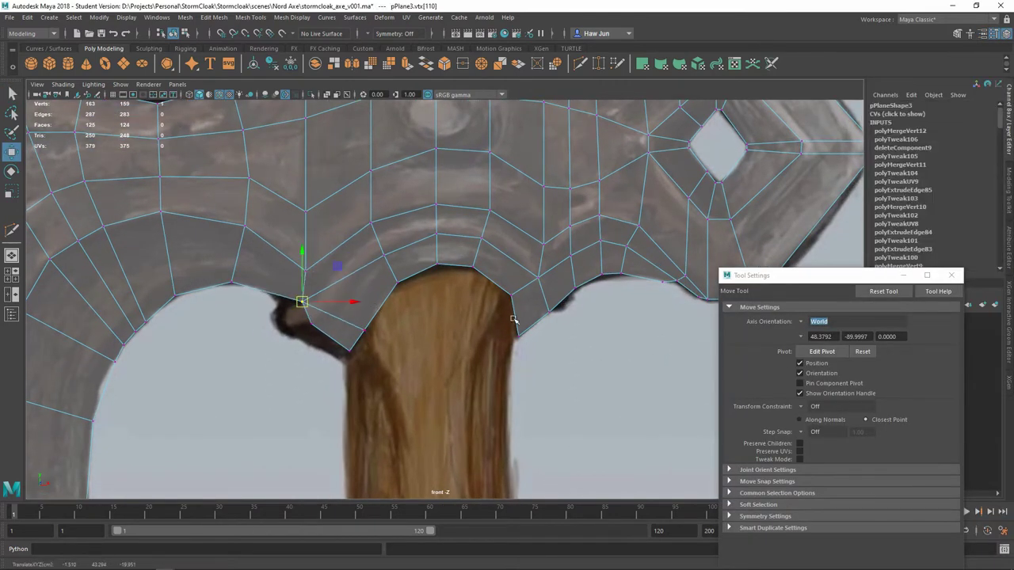
Step: Multi-Cut an edge loop along the head's inner curve around the handle opening
key(y)
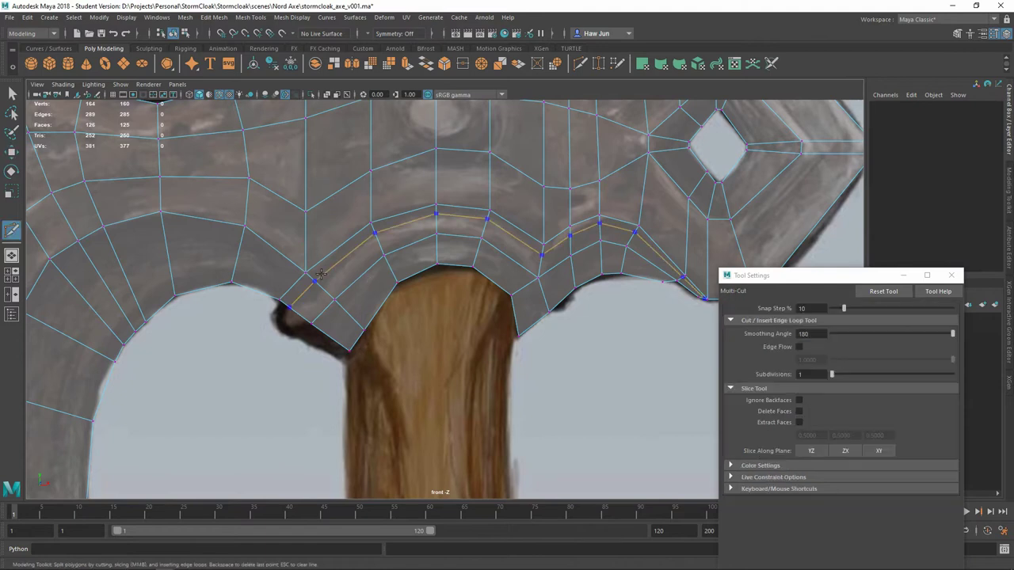
key(ctrl+z)
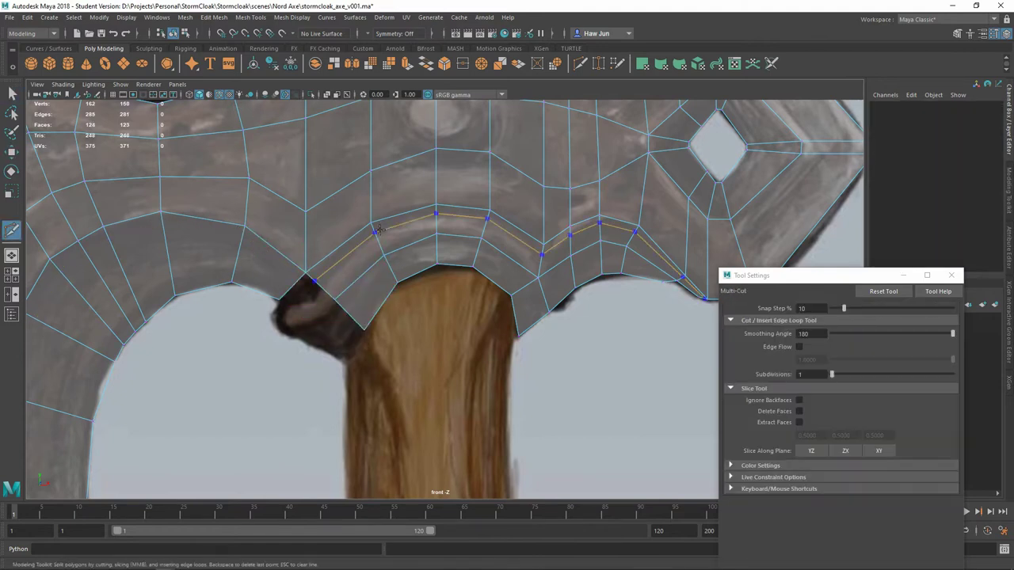
scroll(304, 276, down, 5)
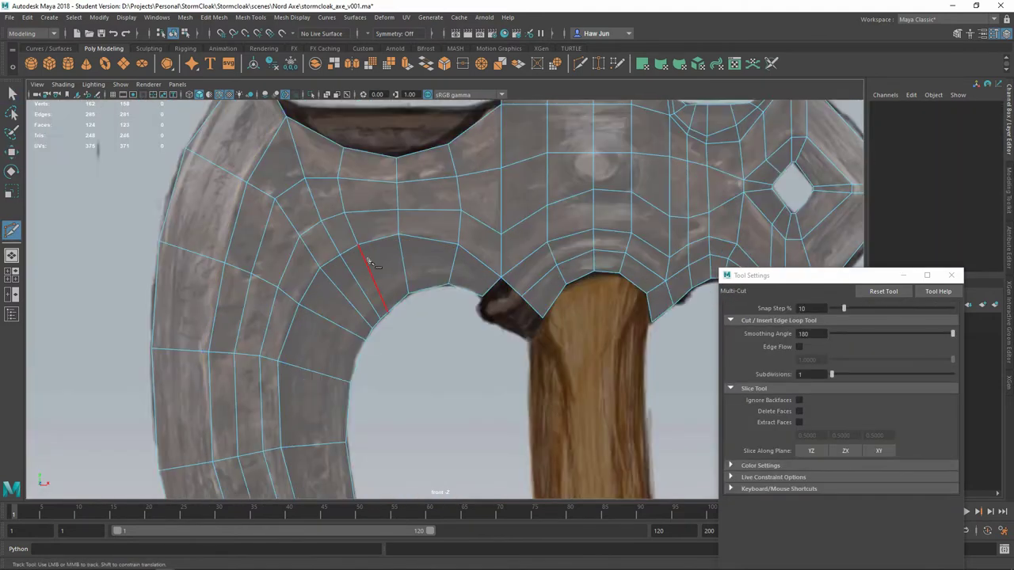
scroll(265, 243, up, 5)
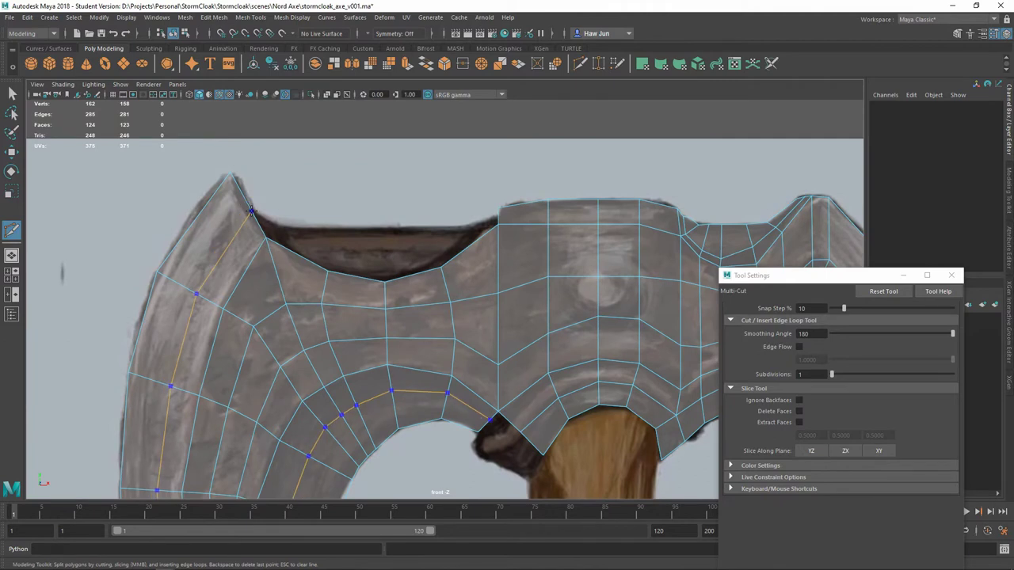
ctrl+click(250, 211)
key(w)
click(251, 232)
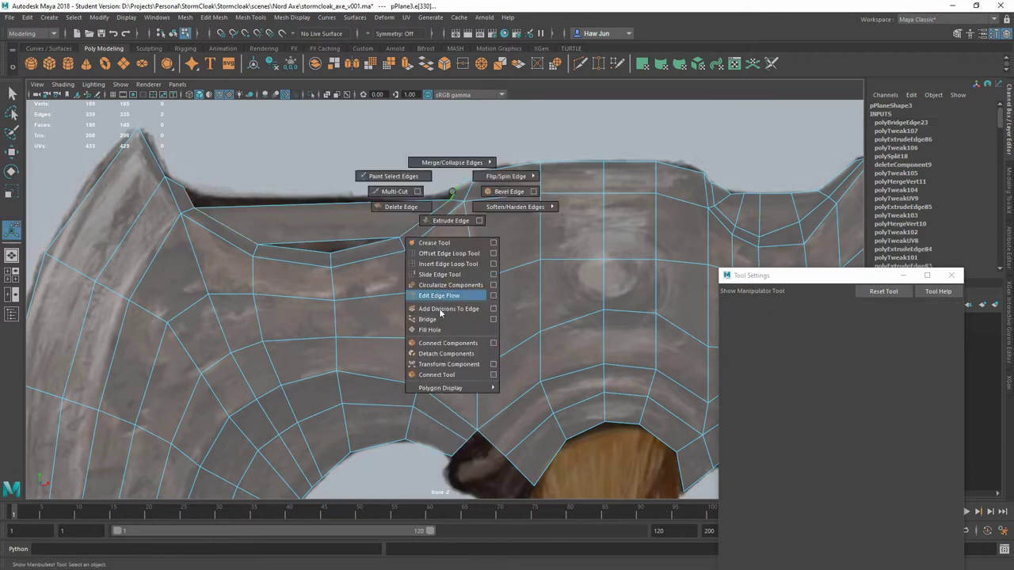
Step: Extrude the notch's top edge and pull it up toward the reference outline
shift+right_drag(423, 228, 432, 293)
key(q)
click(235, 228)
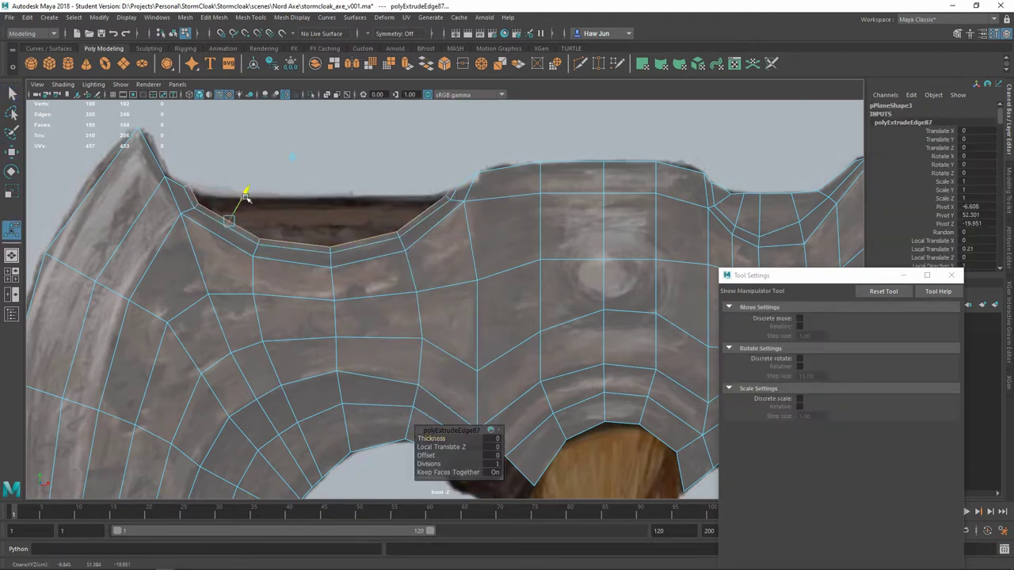
key(w)
shift+right_drag(430, 192, 444, 237)
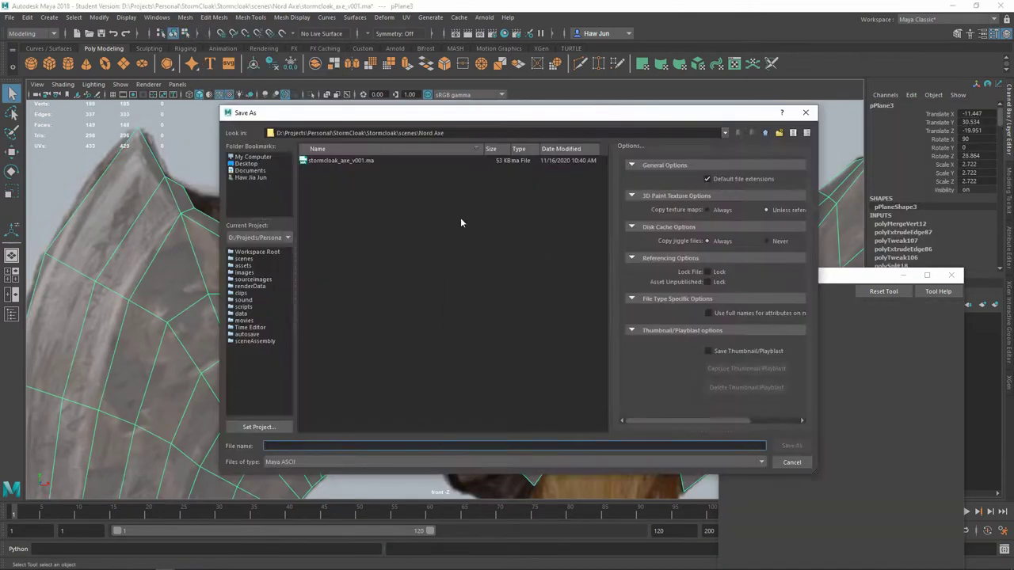
Step: Scale the overlapping top vertices together and merge them to close the notch
key(Return)
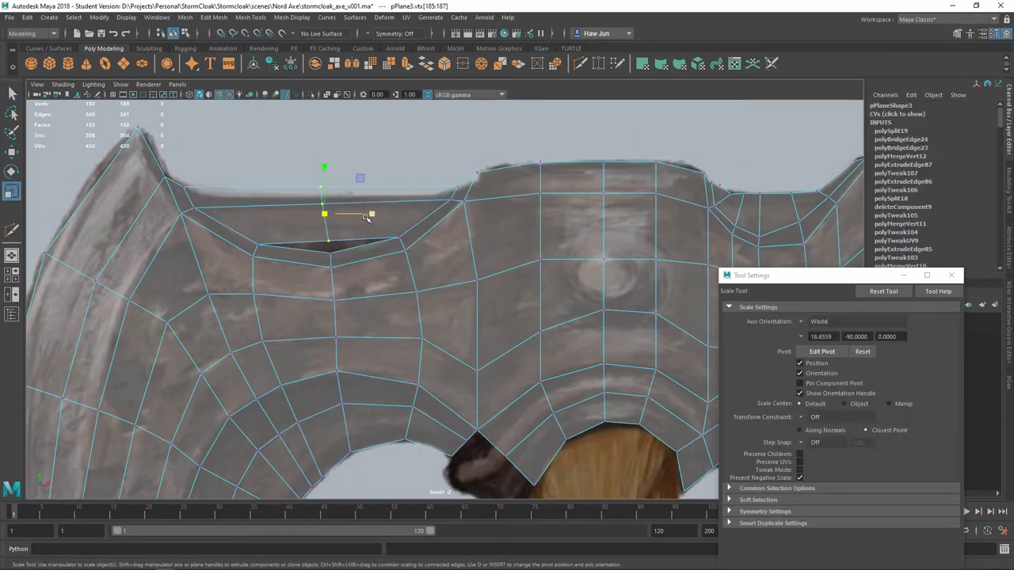
shift+right_drag(328, 208, 325, 184)
key(w)
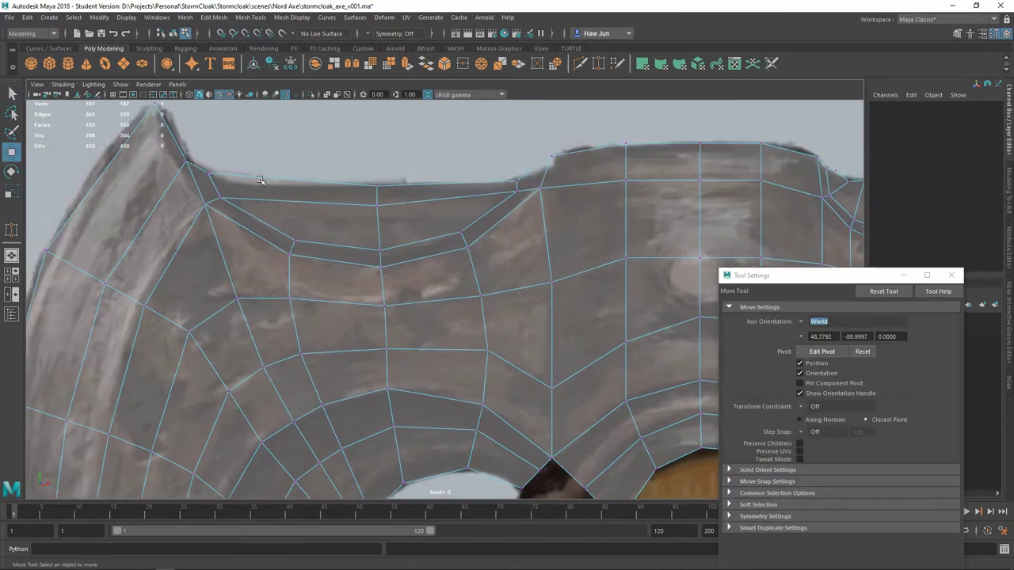
scroll(388, 203, down, 1)
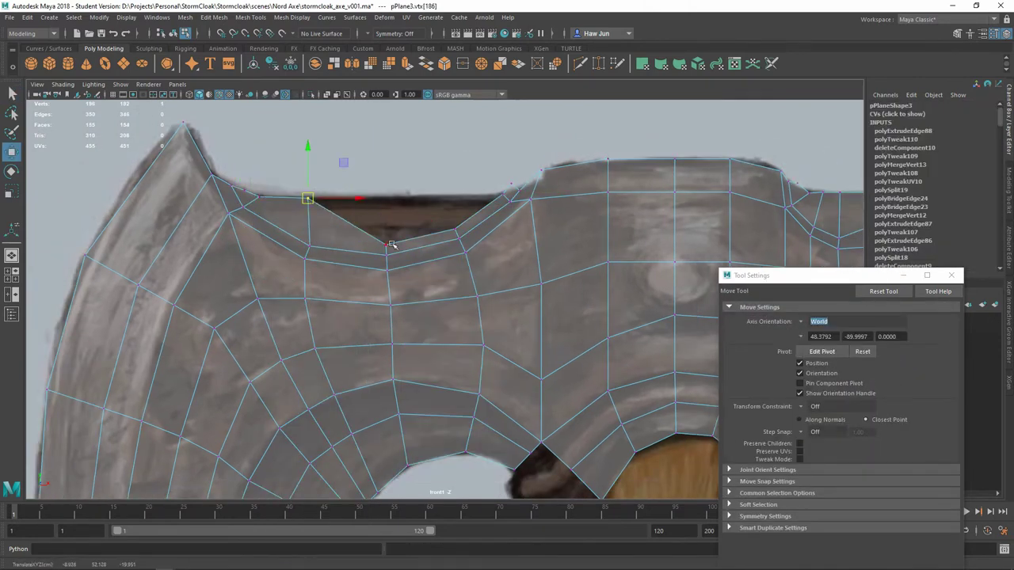
scroll(411, 202, up, 2)
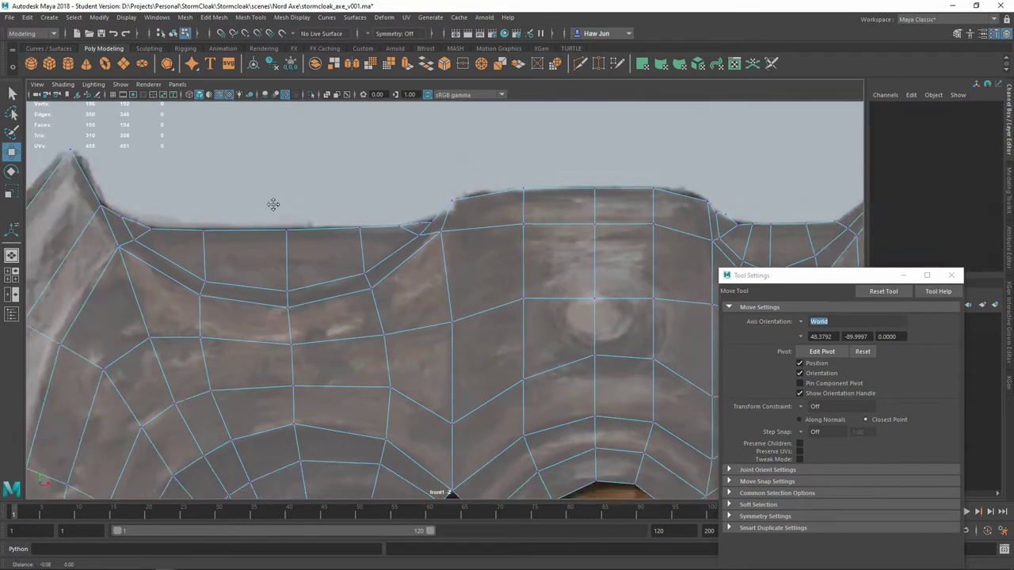
scroll(333, 239, up, 2)
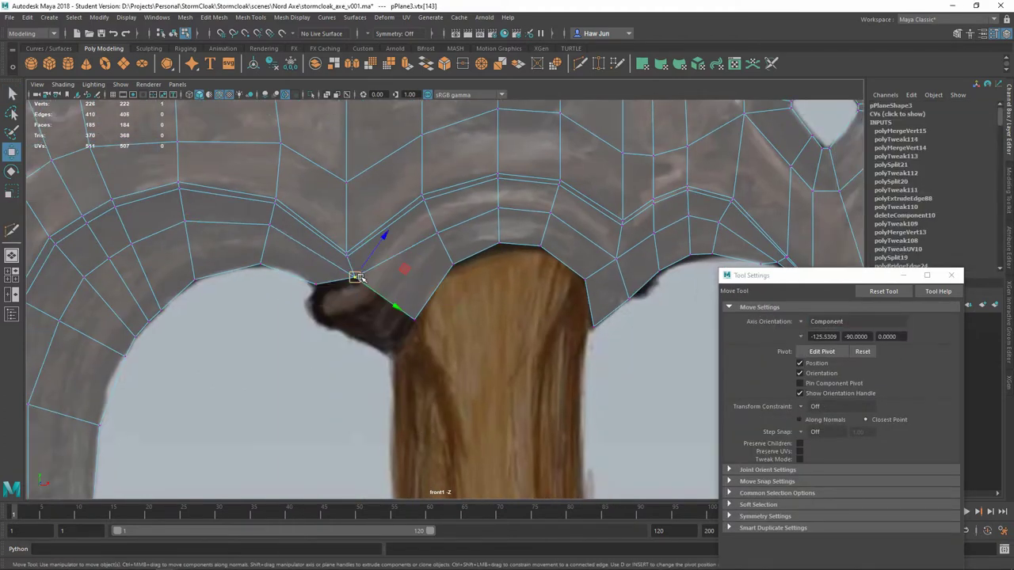
Step: Extrude a new edge from the head's lower corner and rotate it outward
shift+right_drag(317, 261, 360, 237)
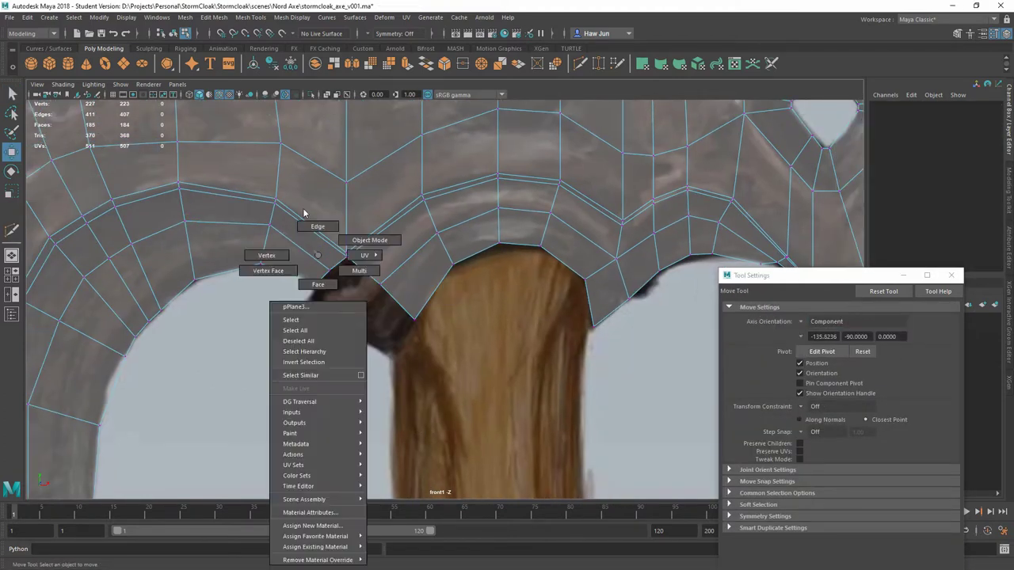
key(e)
drag(372, 304, 368, 326)
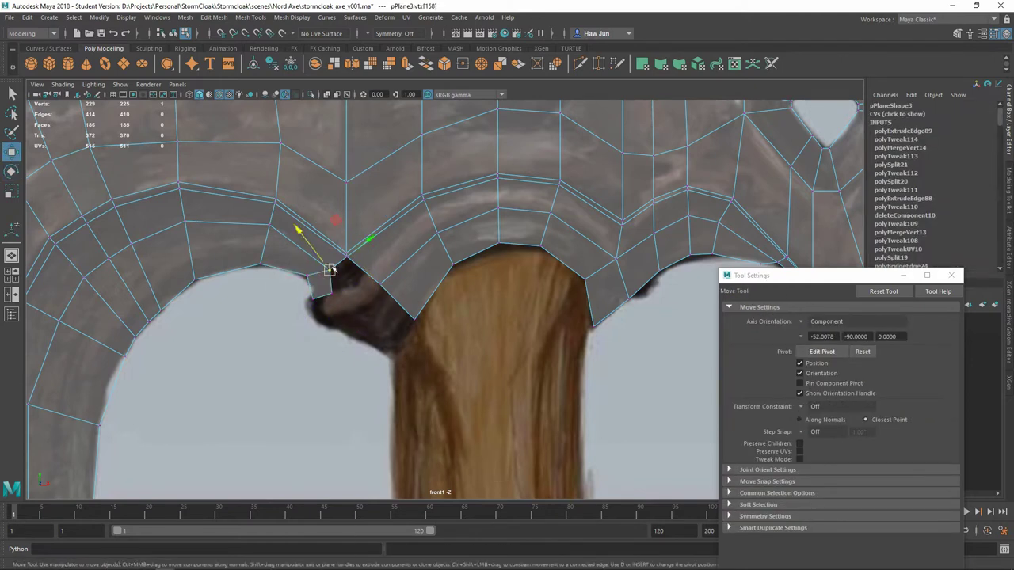
shift+right_drag(374, 277, 389, 261)
scroll(438, 252, down, 3)
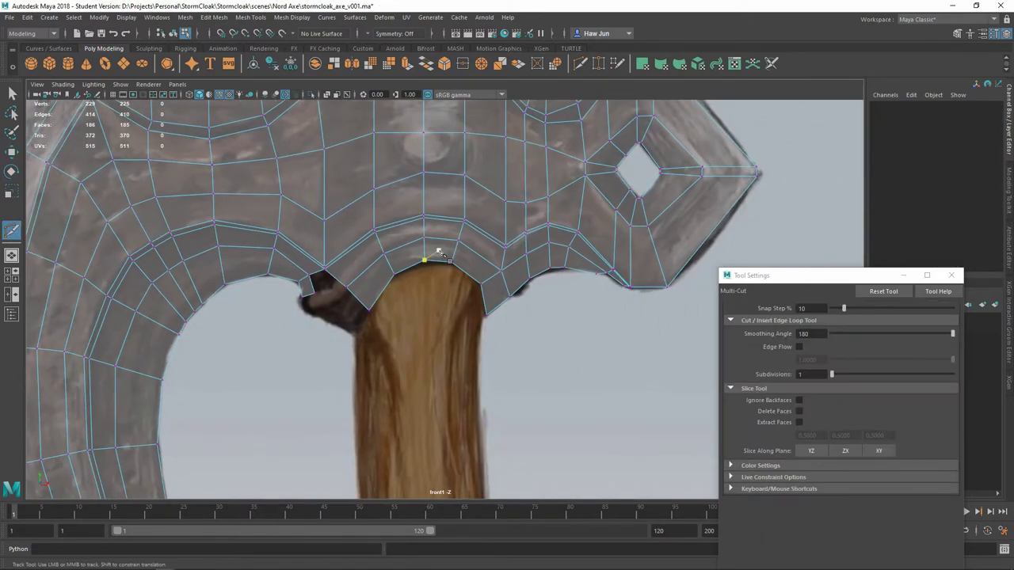
Step: Extrude the lug edge further down from the head
click(362, 302)
mouse_move(294, 277)
shift+right_down()
mouse_move(295, 303)
mouse_move(263, 276)
shift+right_up()
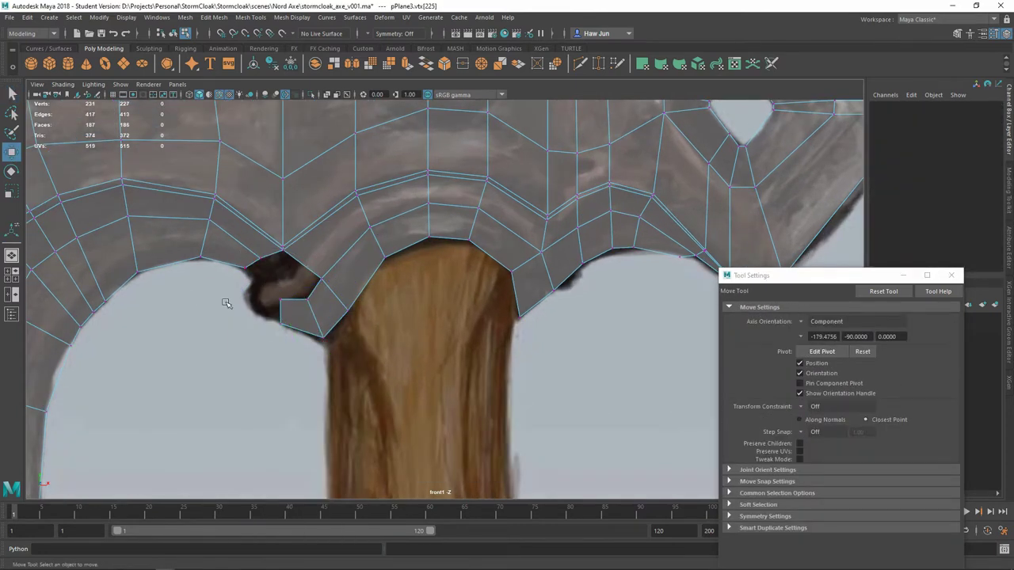
right_click(234, 253)
click(235, 224)
key(t)
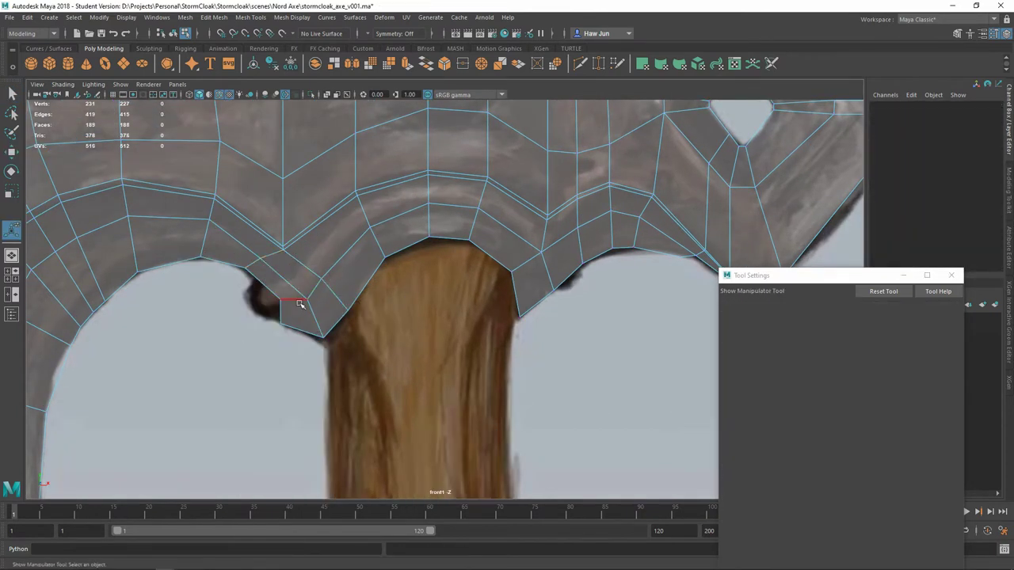
Step: Reposition the lug's corner vertex so the face fills the dark notch
key(F9)
click(257, 312)
key(w)
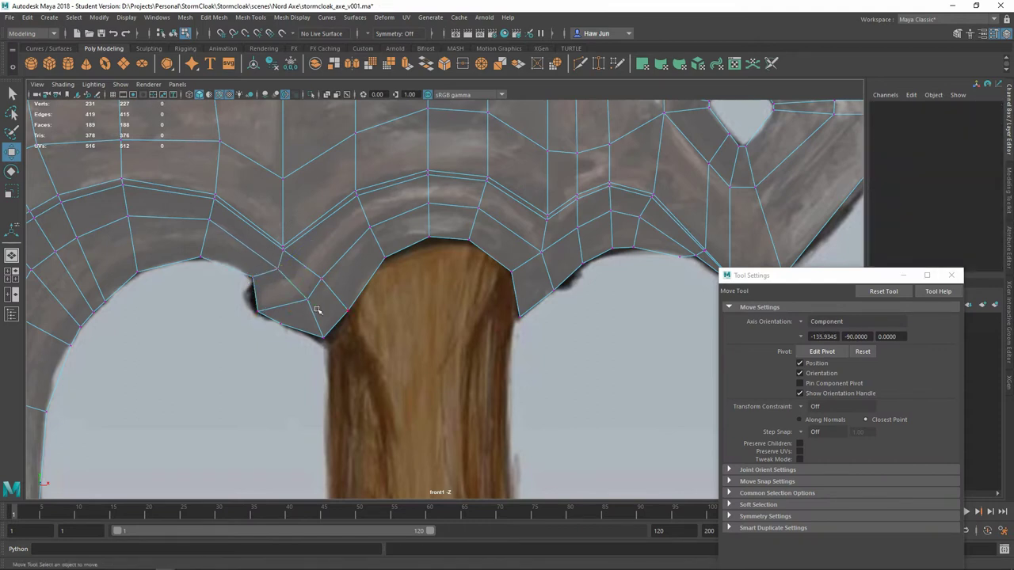
scroll(344, 283, down, 5)
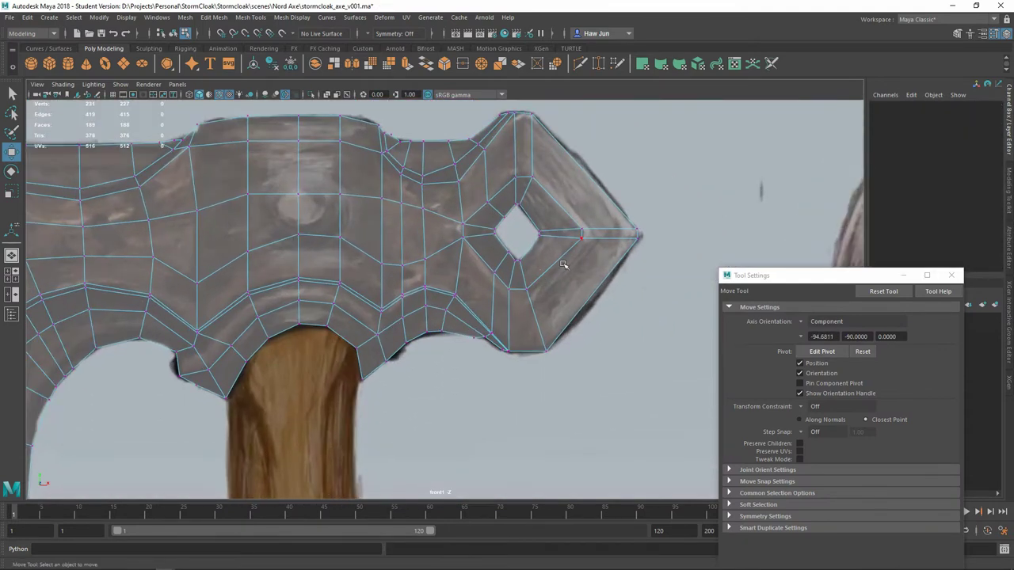
scroll(457, 237, down, 2)
scroll(457, 237, down, 3)
Step: Select the unneeded edges along the blade bottom and the spike for removal
scroll(457, 238, down, 2)
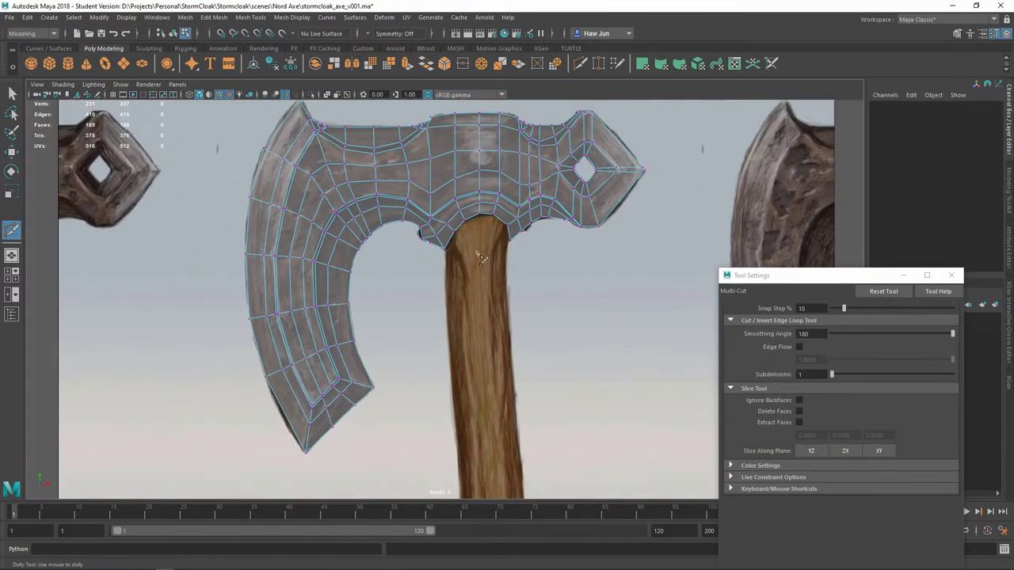
key(q)
mouse_move(457, 238)
alt+mouse_down()
mouse_move(473, 228)
mouse_move(538, 238)
alt+mouse_up()
key(ctrl+a)
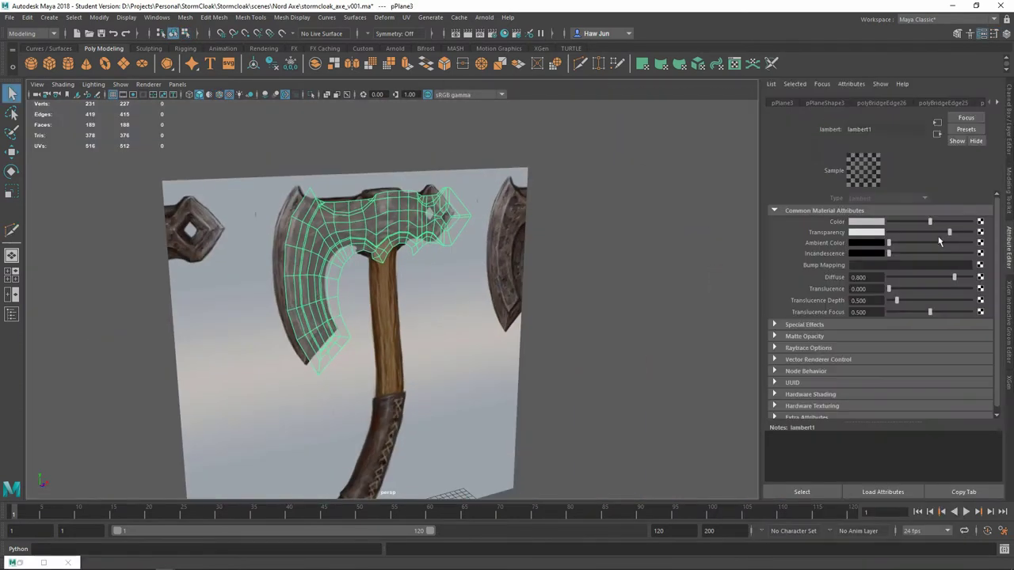
click(336, 205)
click(341, 214)
shift+right_drag(430, 193, 475, 471)
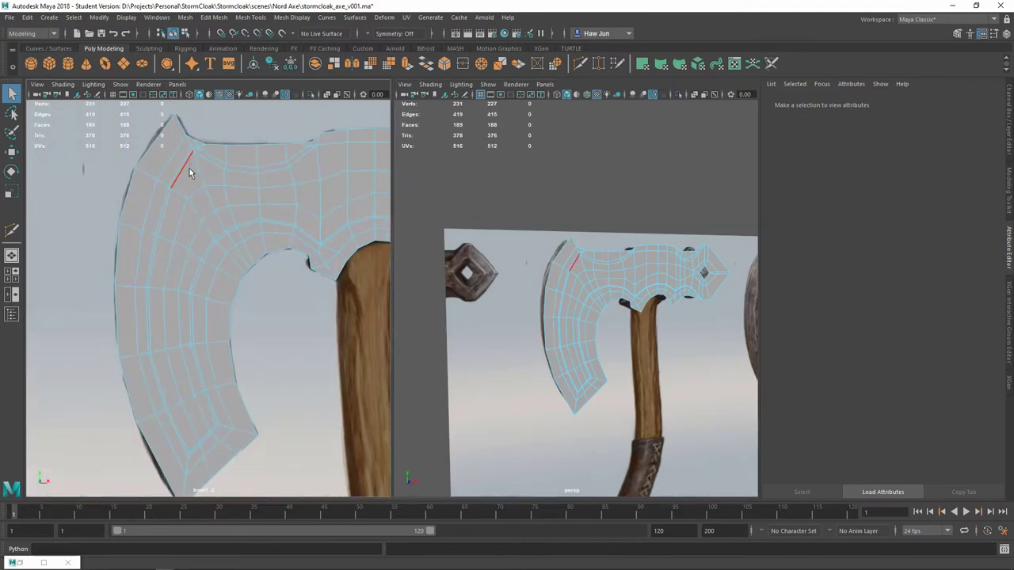
click(183, 444)
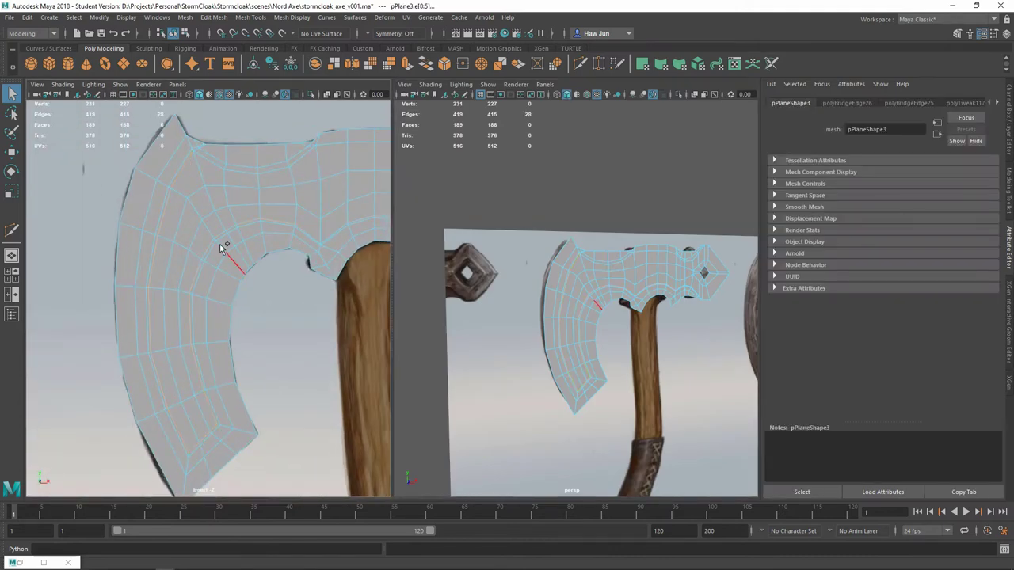
scroll(222, 247, down, 3)
scroll(269, 317, up, 3)
click(269, 323)
key(F11)
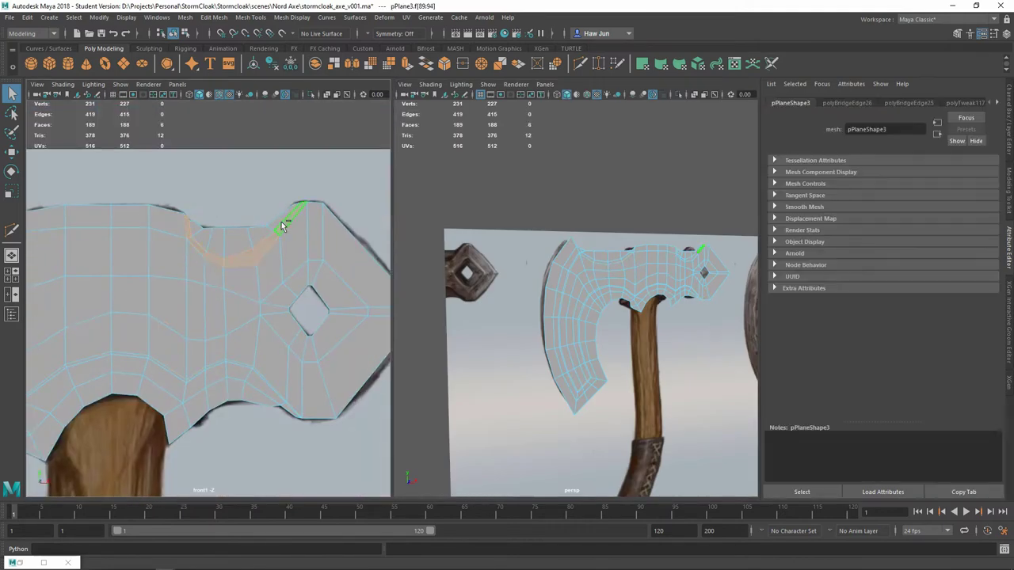
Step: Select the face loop along the inner curve and the blade's top-left face
double_click(328, 293)
alt+middle_drag(328, 294, 80, 335)
scroll(248, 303, up, 3)
scroll(248, 287, up, 3)
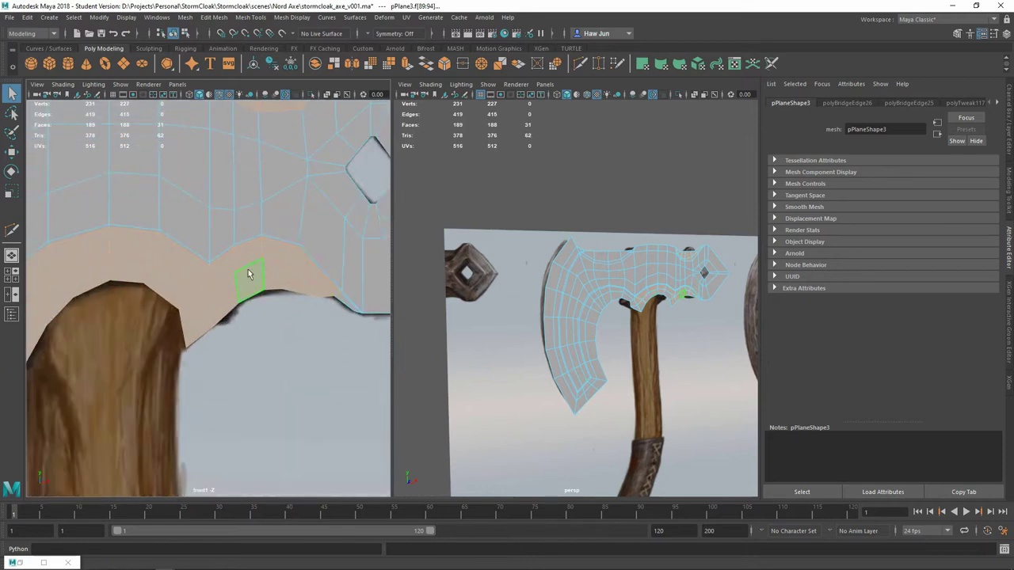
click(251, 232)
scroll(243, 253, up, 3)
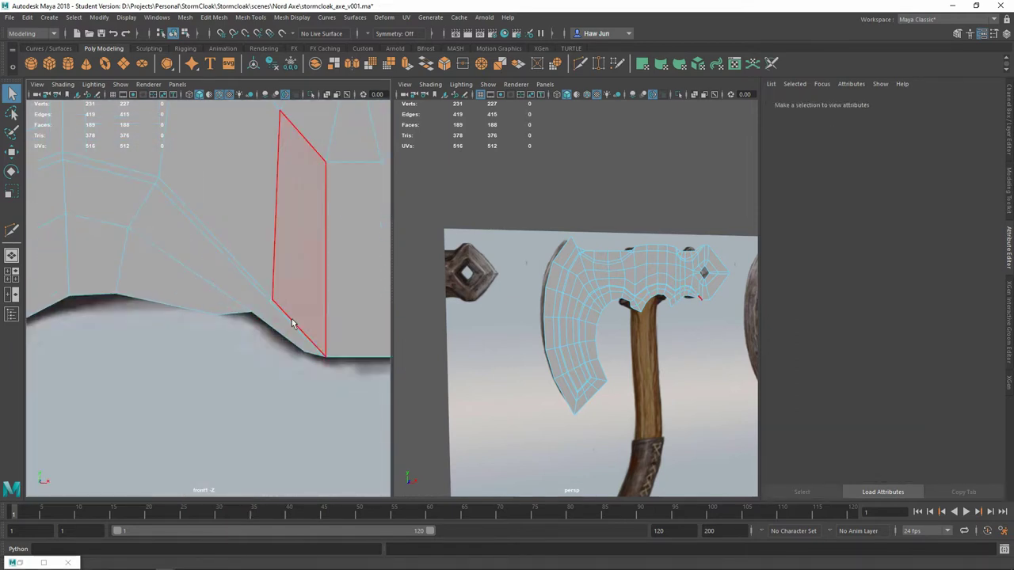
key(w)
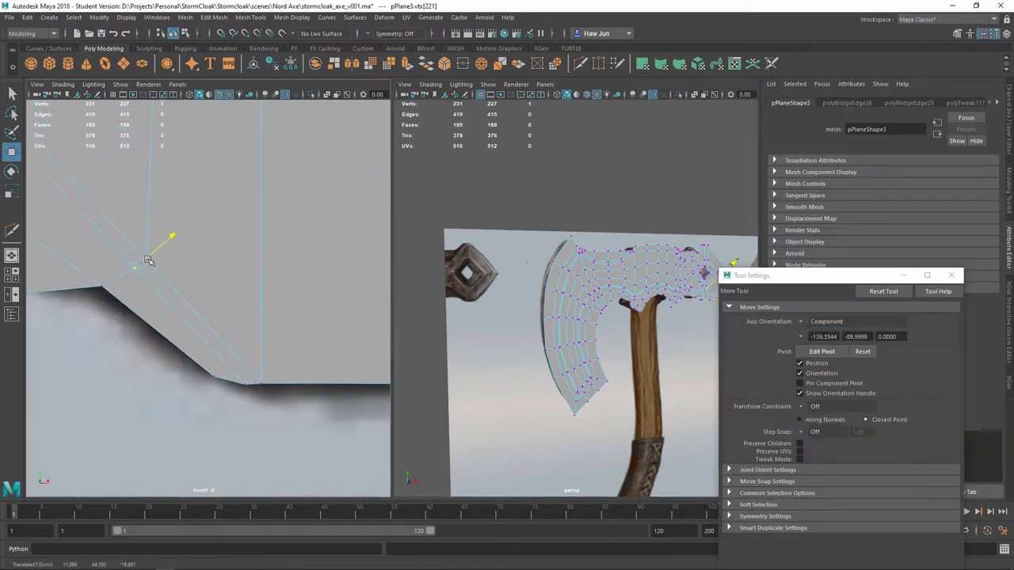
scroll(323, 261, down, 5)
key(space)
scroll(394, 207, down, 2)
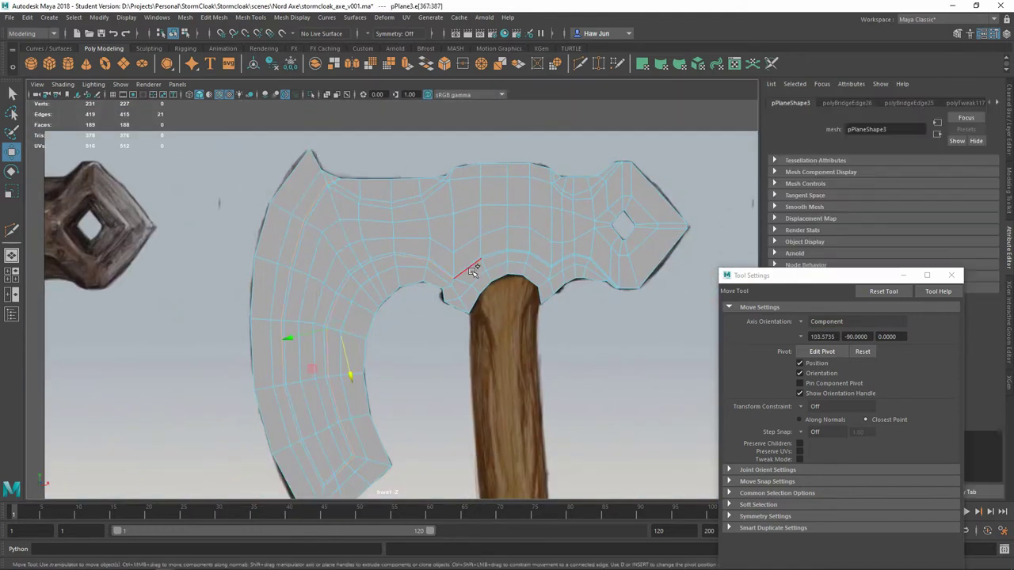
alt+middle_drag(345, 187, 329, 153)
click(305, 152)
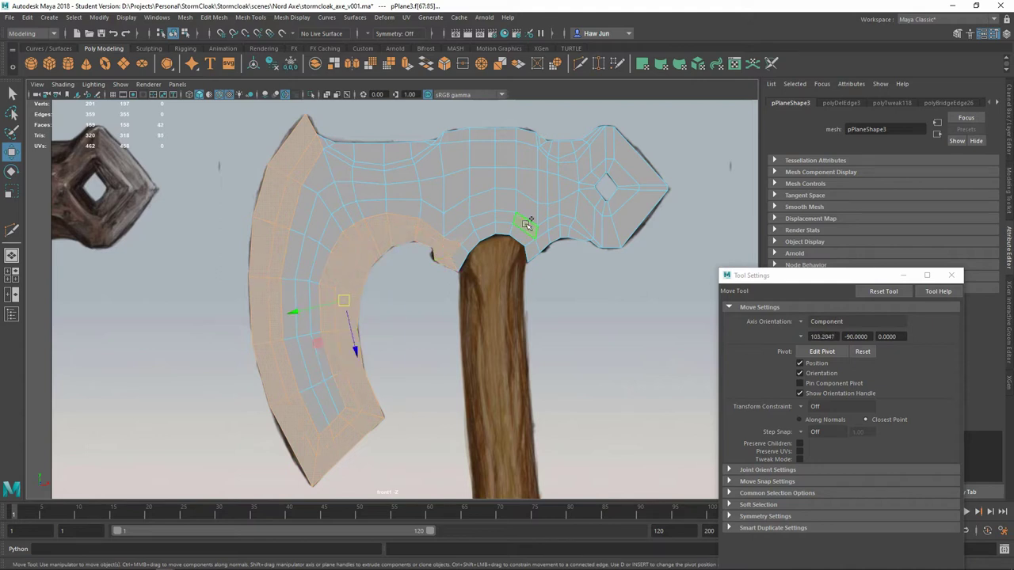
Step: Check the selected faces edge-on and pick a remaining head edge from the front
scroll(523, 282, up, 2)
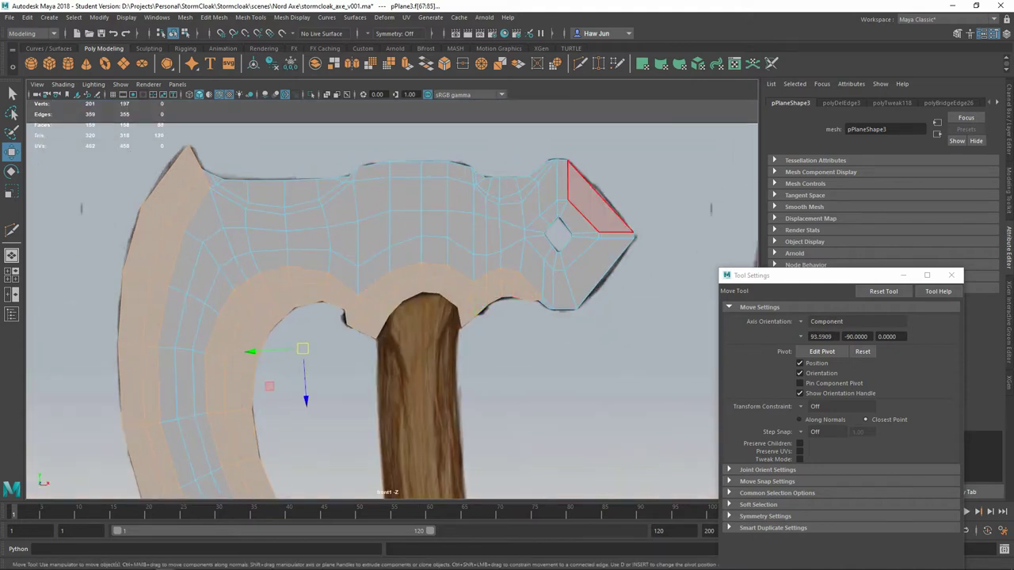
scroll(511, 138, up, 2)
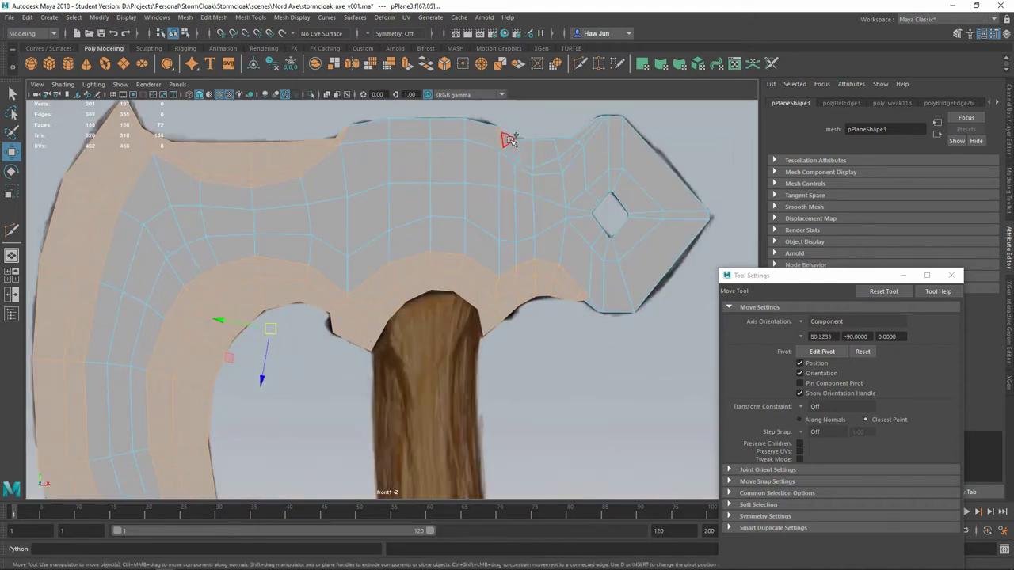
scroll(558, 194, down, 3)
mouse_move(559, 194)
alt+mouse_down()
mouse_move(444, 275)
mouse_move(444, 401)
alt+mouse_up()
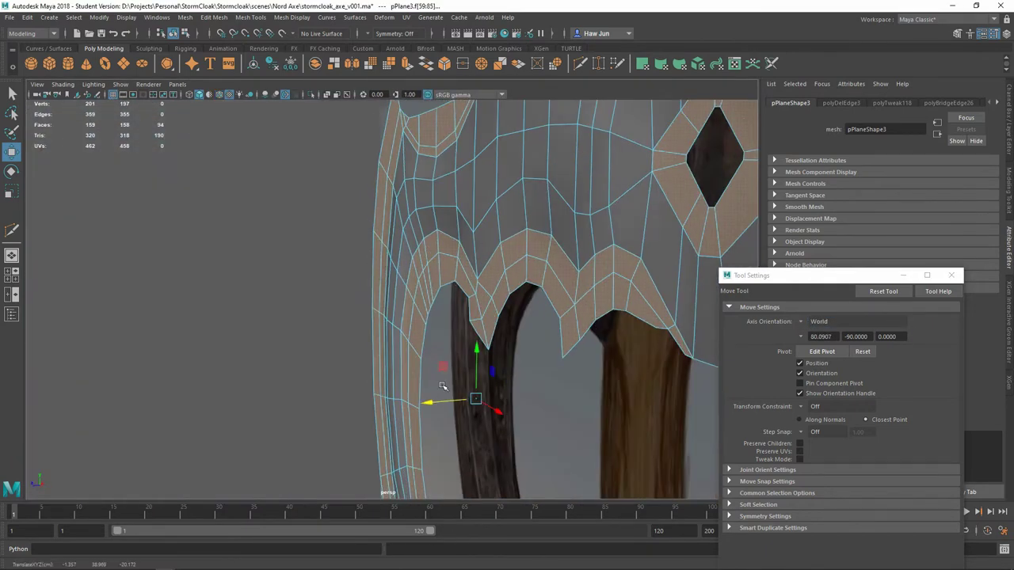
scroll(442, 386, down, 3)
mouse_move(430, 344)
alt+mouse_down()
mouse_move(515, 292)
mouse_move(576, 296)
mouse_move(424, 283)
alt+mouse_up()
click(424, 316)
scroll(476, 301, up, 2)
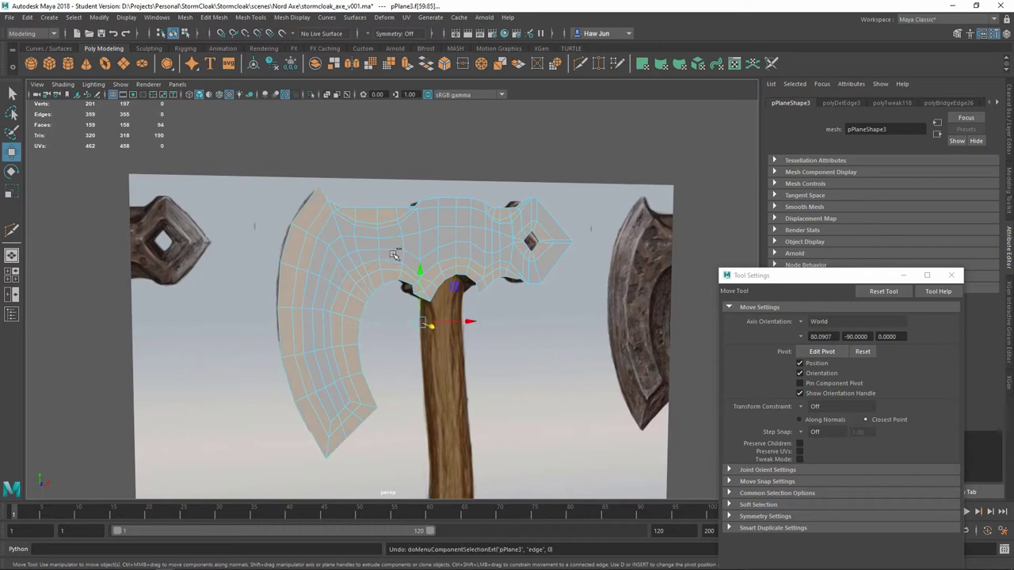
scroll(394, 253, up, 1)
Step: Extrude the whole head's faces 0.368 in local Z to give it thickness
click(403, 283)
mouse_move(403, 283)
alt+mouse_down()
mouse_move(385, 245)
mouse_move(343, 252)
mouse_move(399, 254)
alt+mouse_up()
scroll(399, 253, down, 2)
key(ctrl+e)
mouse_move(362, 452)
alt+mouse_down()
mouse_move(346, 394)
mouse_move(396, 369)
alt+mouse_up()
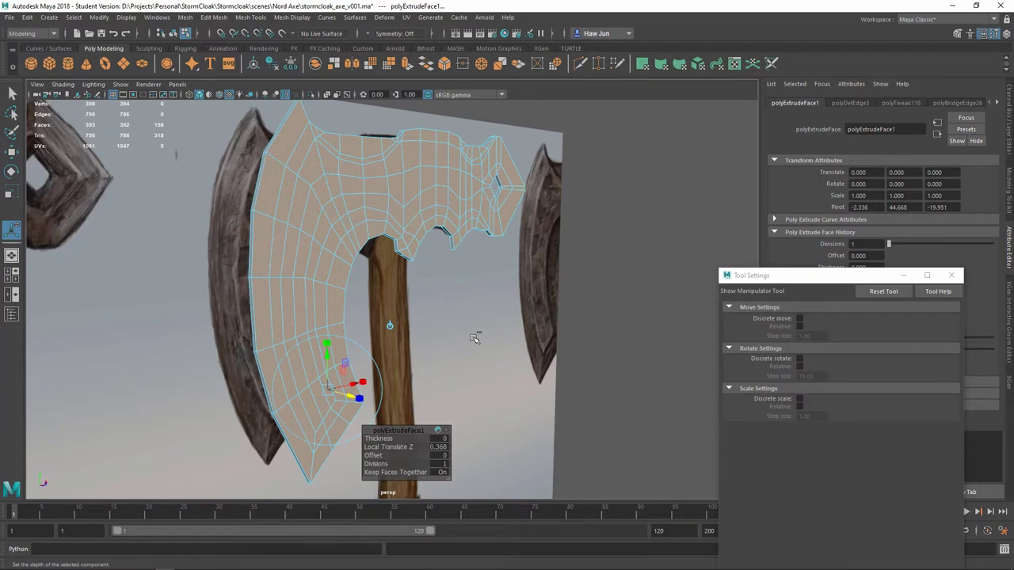
Step: Select the head's inner faces, undoing an accidental move
alt+drag(389, 325, 532, 309)
click(615, 316)
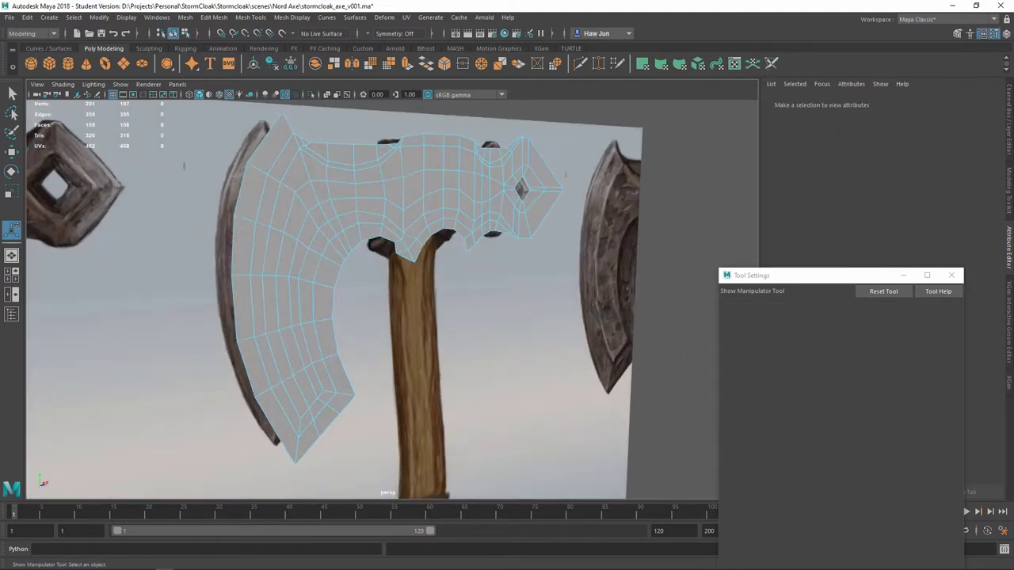
key(w)
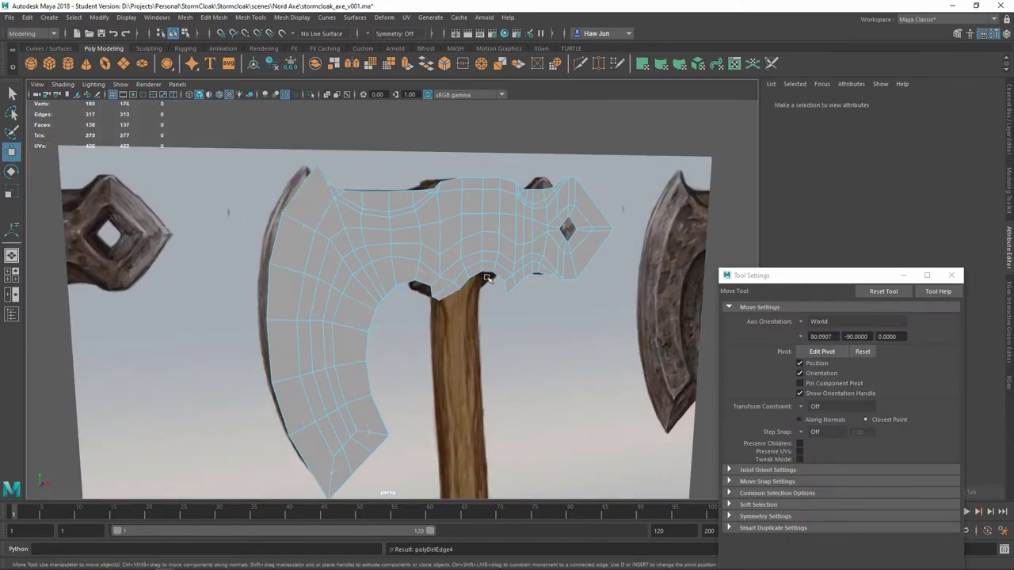
scroll(482, 267, up, 3)
alt+drag(483, 267, 476, 238)
right_drag(471, 222, 470, 238)
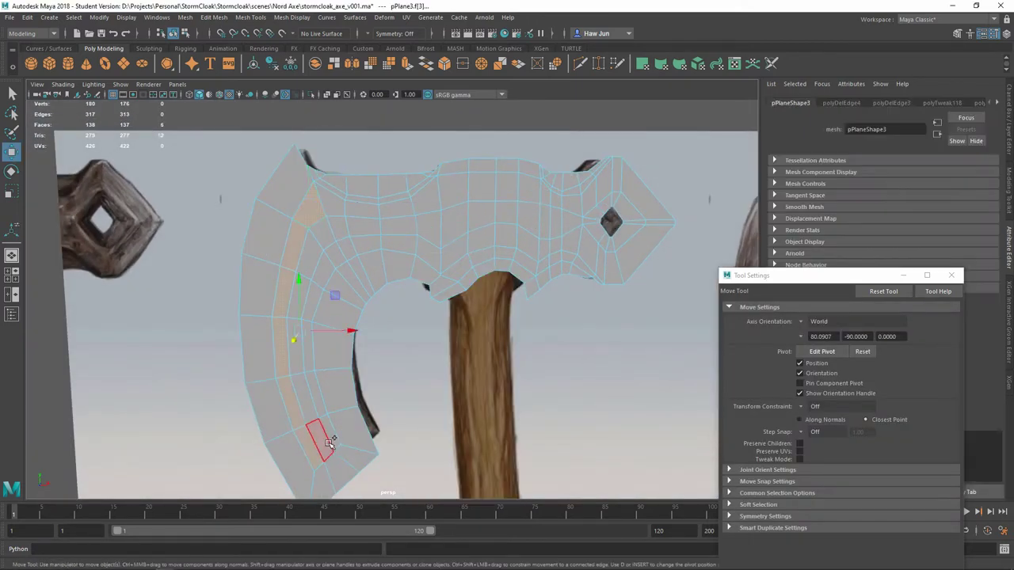
alt+drag(581, 220, 507, 325)
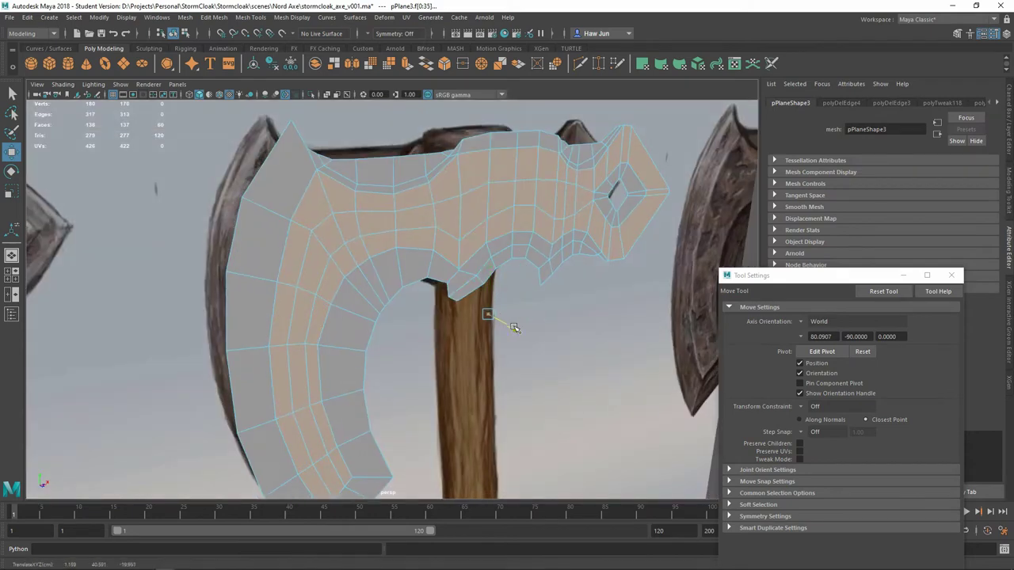
key(ctrl+z)
Step: Move the inner faces forward into a raised band, then return to object mode
key(q)
alt+drag(503, 200, 522, 206)
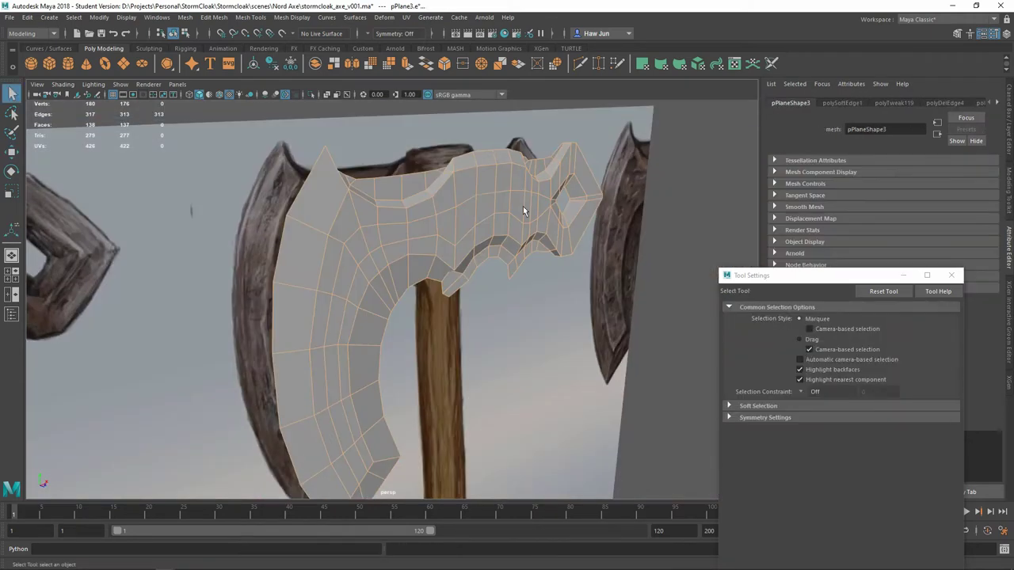
right_drag(502, 178, 509, 310)
mouse_move(509, 310)
alt+mouse_down()
mouse_move(516, 165)
mouse_move(541, 126)
alt+mouse_up()
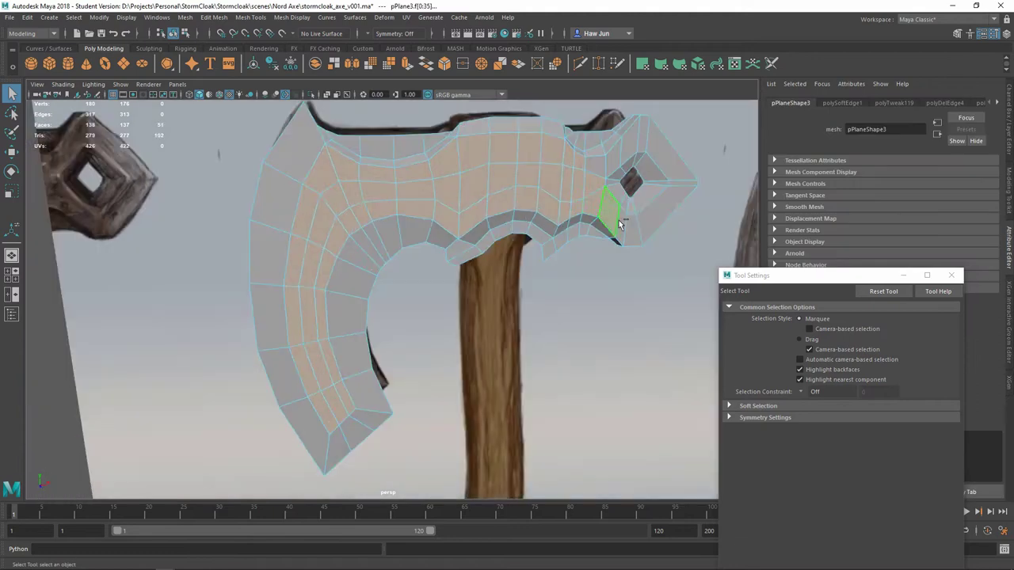
key(w)
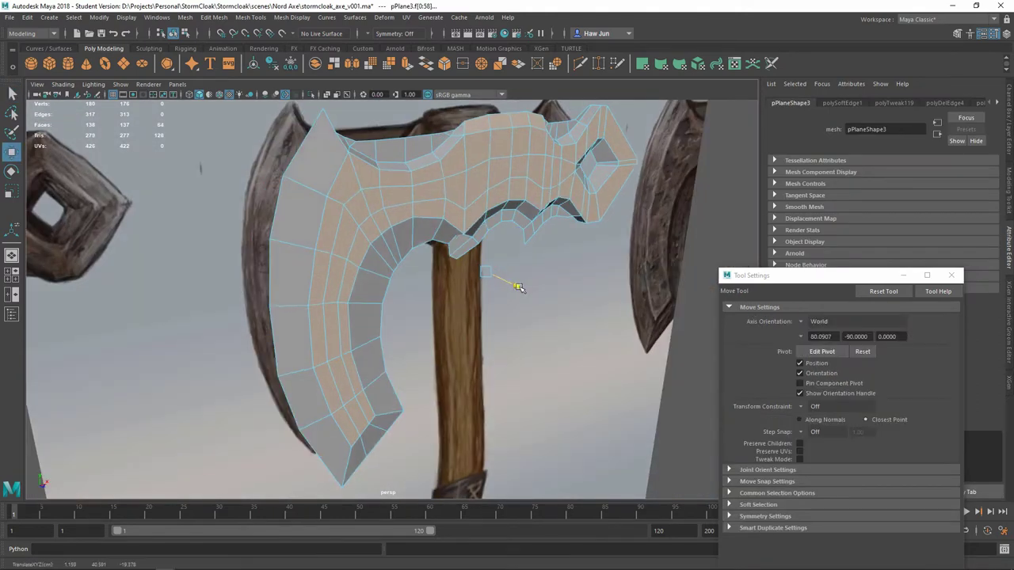
mouse_move(517, 287)
alt+mouse_down()
mouse_move(481, 368)
mouse_move(398, 373)
mouse_move(431, 226)
alt+mouse_up()
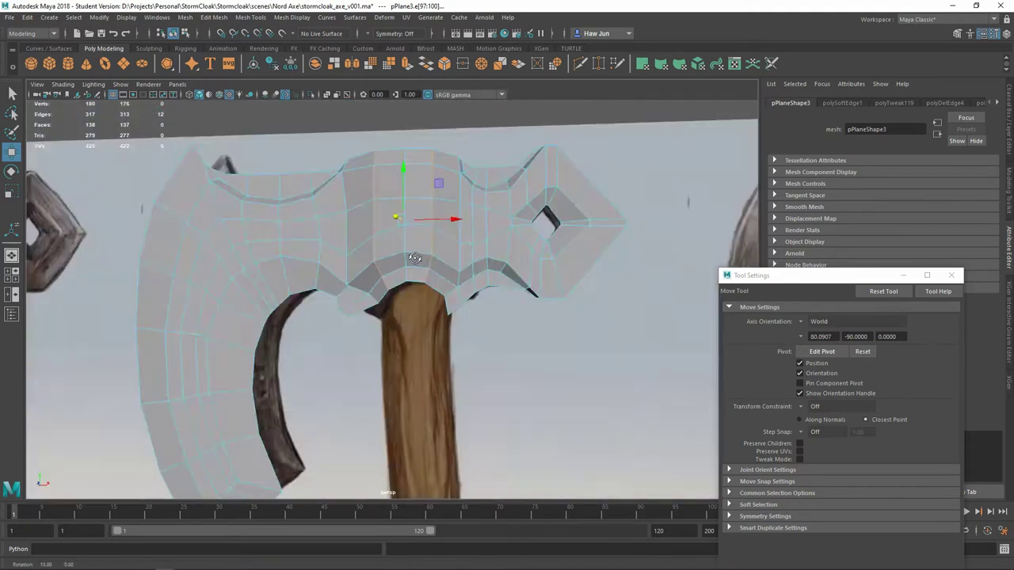
right_click(446, 216)
click(446, 215)
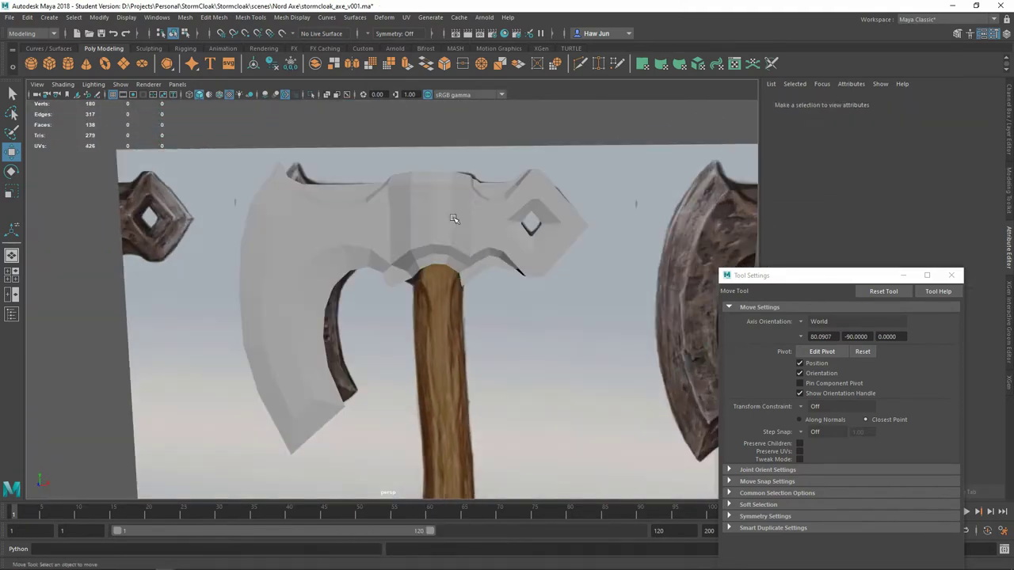
Step: Multi-Cut a new edge across the blade near its tip
click(487, 230)
mouse_move(487, 231)
alt+mouse_down()
mouse_move(369, 218)
mouse_move(634, 190)
mouse_move(444, 238)
mouse_move(438, 336)
mouse_move(348, 222)
mouse_move(346, 245)
mouse_move(448, 225)
mouse_move(444, 237)
alt+mouse_up()
key(q)
click(330, 133)
click(349, 204)
alt+right_drag(444, 237, 489, 170)
click(396, 226)
key(q)
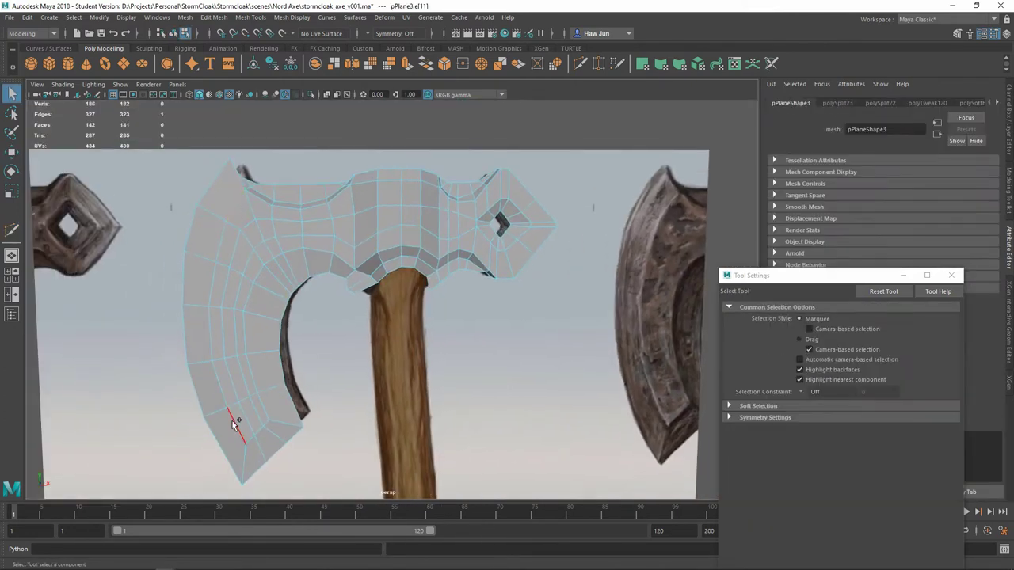
Step: Bring up the head's Mirror Options, set to copy geometry across world Z
alt+right_drag(232, 421, 267, 407)
alt+middle_drag(267, 407, 275, 367)
scroll(232, 438, down, 5)
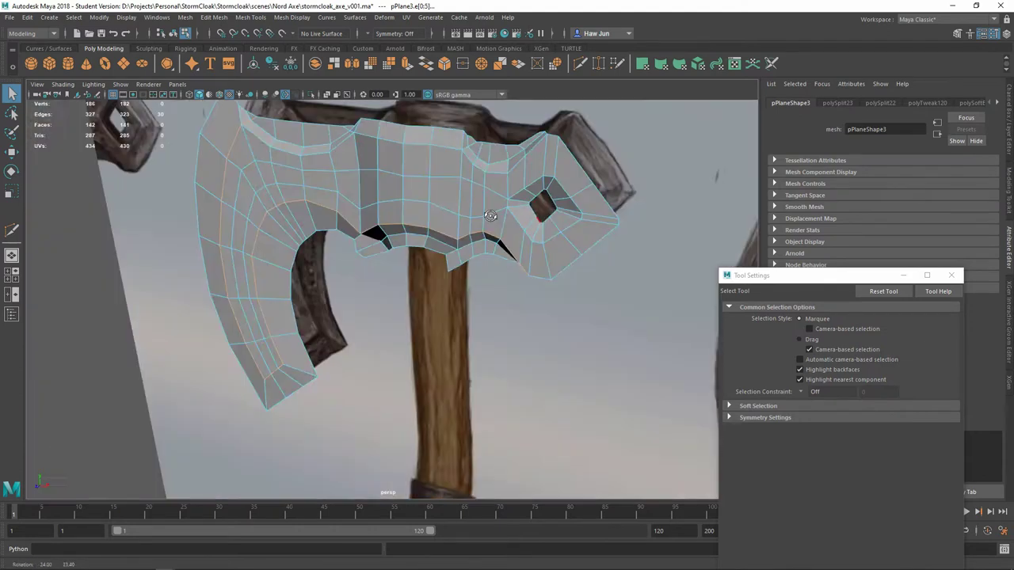
key(F8)
click(183, 17)
click(184, 18)
Step: Mirror the axe head across Z into a full two-sided mesh
click(184, 18)
click(285, 224)
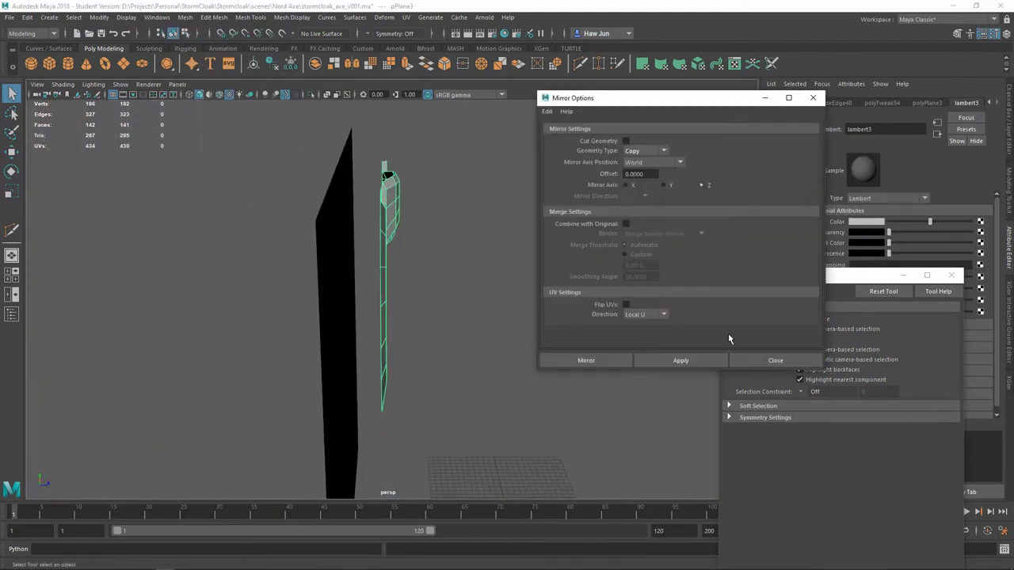
click(584, 356)
mouse_move(719, 324)
alt+mouse_down()
mouse_move(476, 325)
mouse_move(456, 272)
alt+mouse_up()
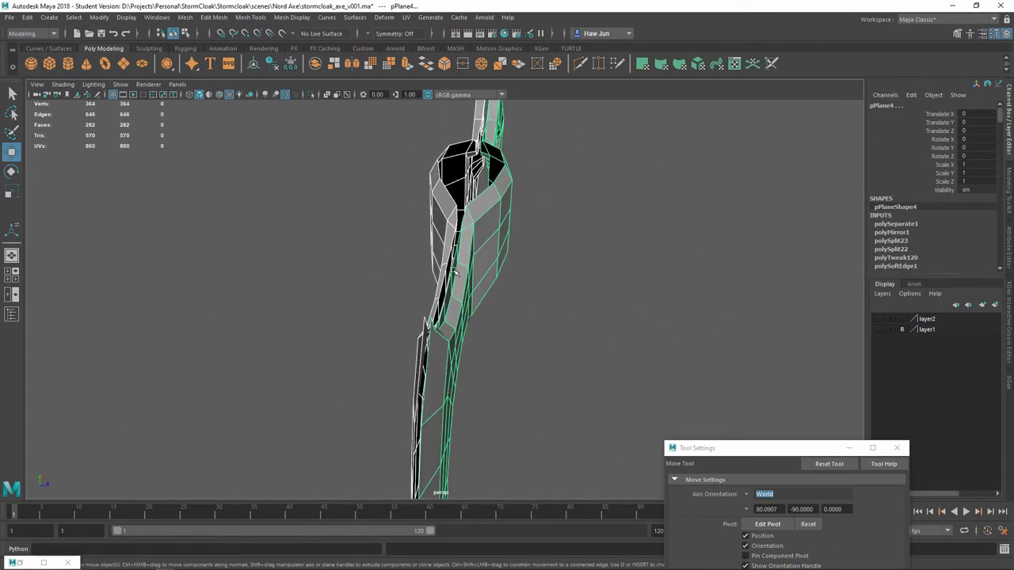
alt+drag(445, 313, 514, 324)
Step: Scale the centre vertices together and bridge the edges to close the seam
key(space)
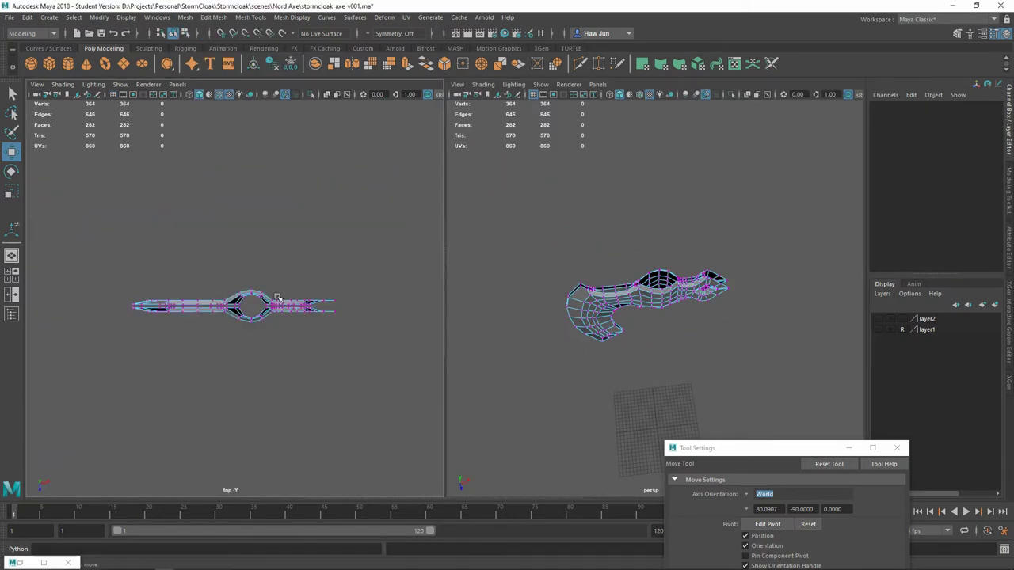
key(r)
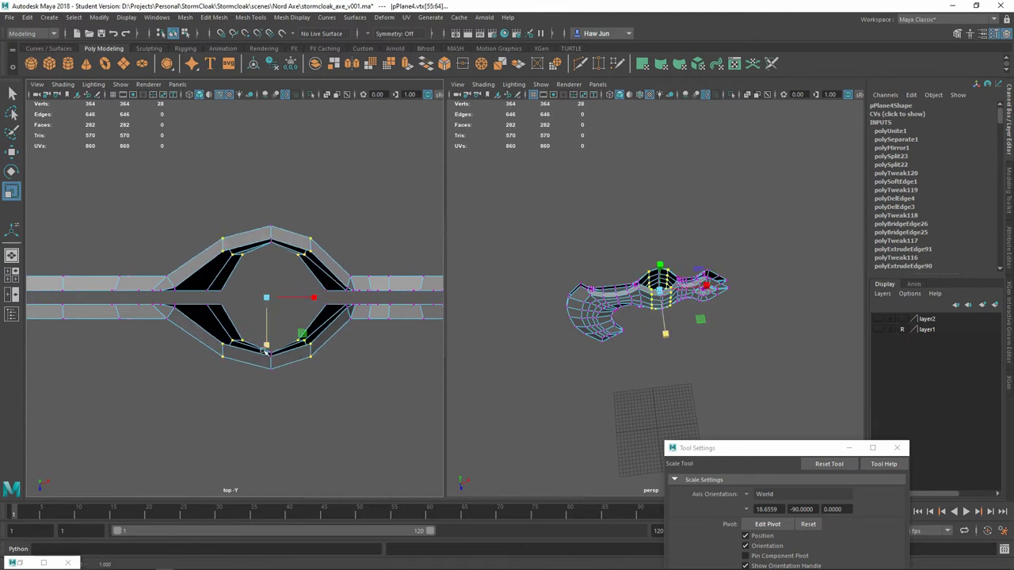
alt+drag(649, 301, 673, 198)
shift+right_click(675, 267)
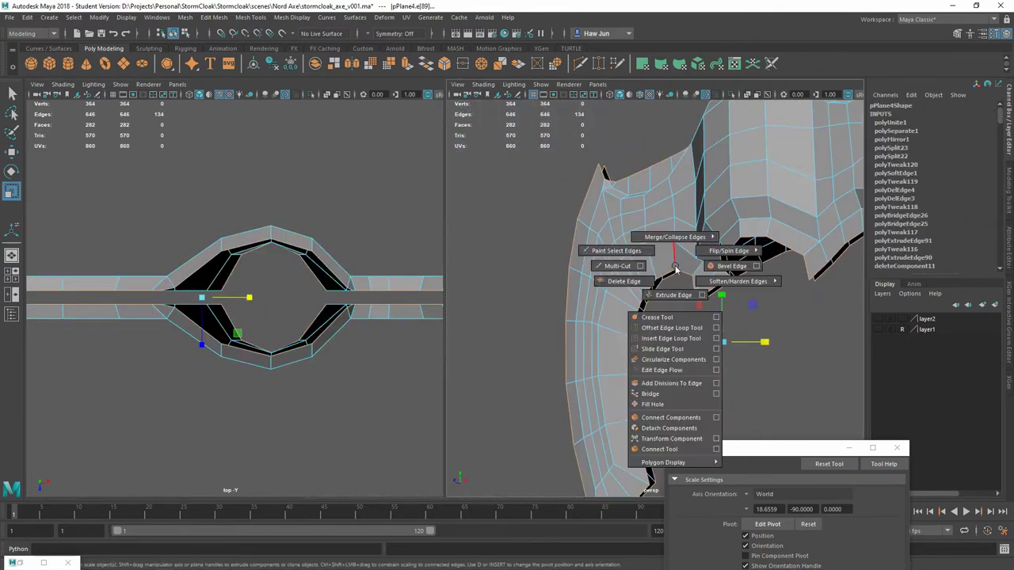
key(space)
key(q)
alt+drag(555, 238, 495, 230)
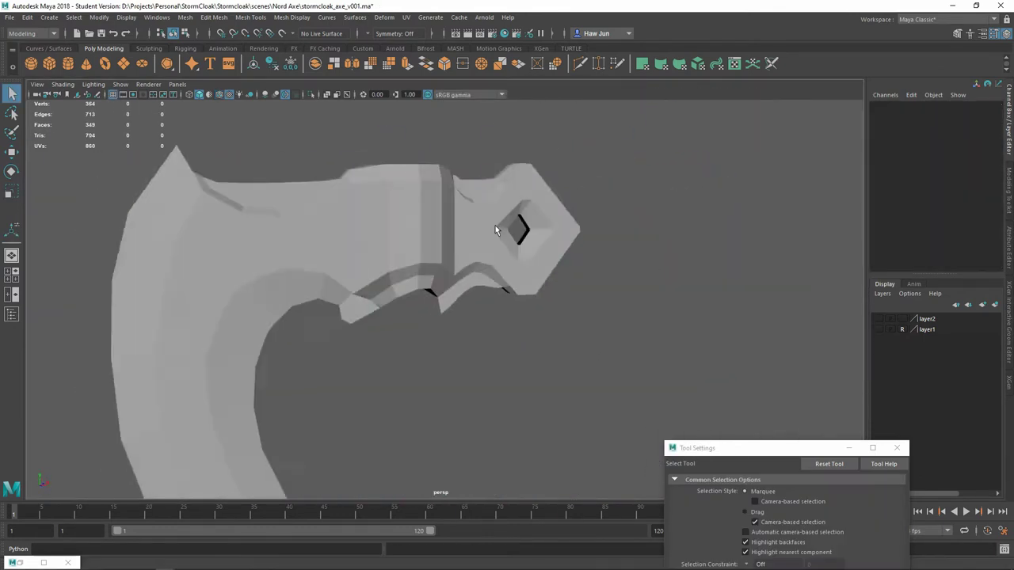
scroll(495, 229, down, 5)
scroll(491, 294, up, 5)
Step: Select the run of edges along the blade and try a move, then undo it
click(491, 293)
mouse_move(491, 294)
alt+mouse_down()
mouse_move(455, 297)
mouse_move(503, 329)
mouse_move(475, 301)
mouse_move(482, 267)
alt+mouse_up()
right_drag(482, 267, 491, 226)
mouse_move(491, 226)
alt+mouse_down()
mouse_move(555, 254)
mouse_move(650, 256)
alt+mouse_up()
scroll(341, 290, up, 5)
double_click(341, 291)
alt+drag(342, 291, 463, 316)
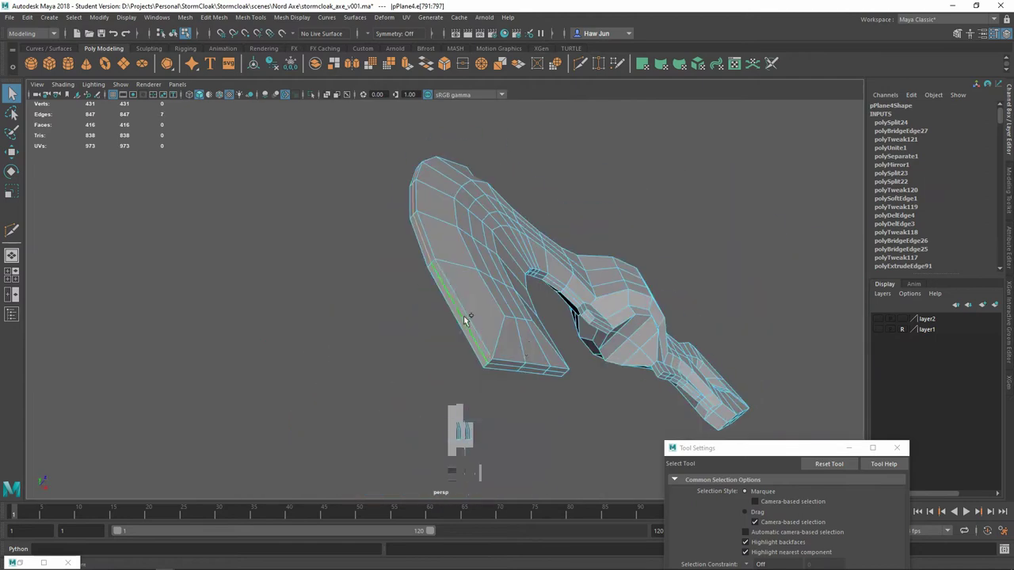
scroll(464, 316, up, 5)
mouse_move(487, 277)
alt+mouse_down()
mouse_move(538, 276)
mouse_move(555, 242)
mouse_move(441, 274)
mouse_move(480, 331)
mouse_move(465, 251)
alt+mouse_up()
key(w)
key(ctrl+z)
Step: Select the blade-tip edge loop and the edges at the blade's upper and lower corners
click(441, 274)
double_click(465, 250)
alt+drag(538, 196, 493, 292)
scroll(475, 301, up, 3)
click(488, 282)
click(487, 282)
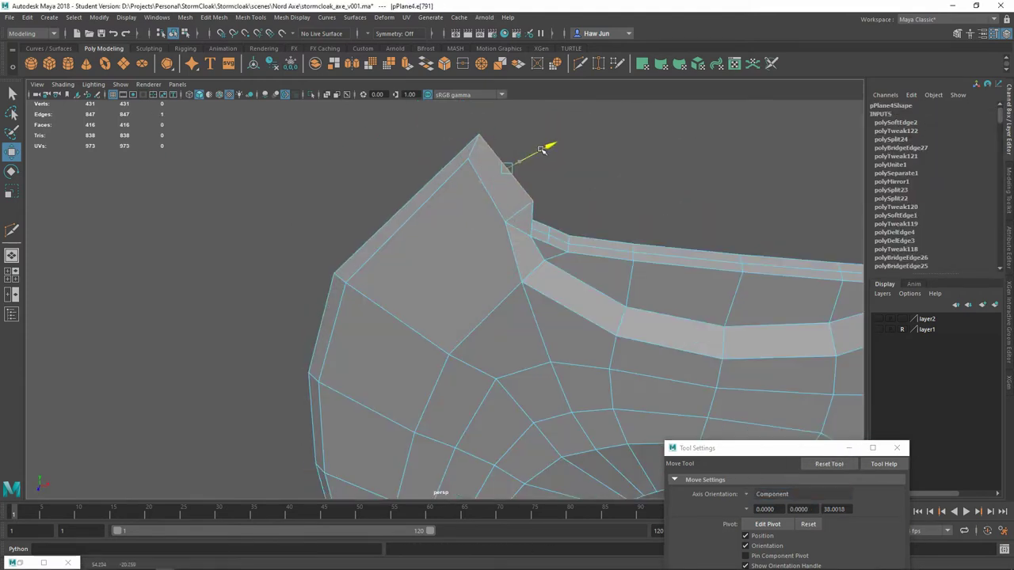
mouse_move(541, 151)
alt+mouse_down()
mouse_move(443, 261)
mouse_move(543, 272)
alt+mouse_up()
click(491, 283)
key(f)
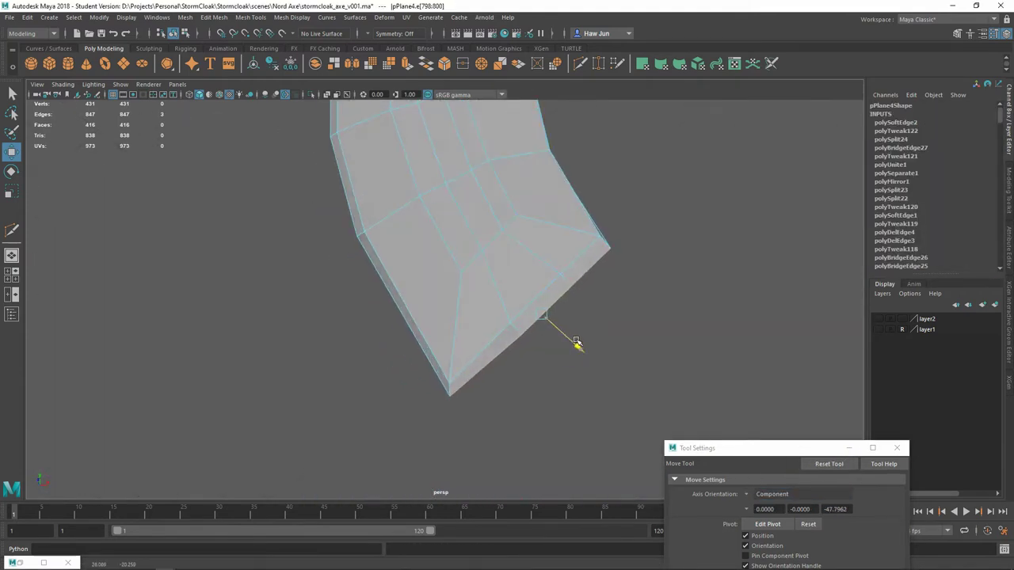
Step: Reshape an edge on the curved blade tip with the Move tool
alt+drag(577, 343, 511, 310)
scroll(512, 310, up, 2)
click(588, 198)
mouse_move(595, 194)
alt+mouse_down()
mouse_move(639, 290)
mouse_move(550, 314)
mouse_move(565, 203)
mouse_move(566, 265)
alt+mouse_up()
click(566, 238)
scroll(566, 266, down, 5)
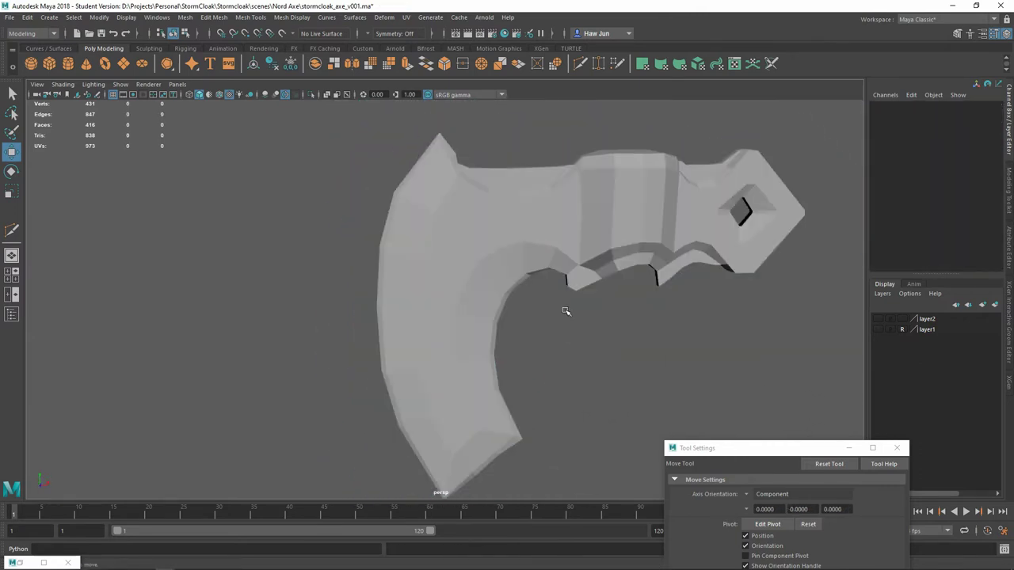
click(520, 222)
alt+drag(520, 222, 539, 237)
scroll(482, 246, up, 4)
right_drag(482, 247, 446, 235)
Step: Select the edges running to the spike tip and try a bevel, then undo it
click(482, 247)
key(space)
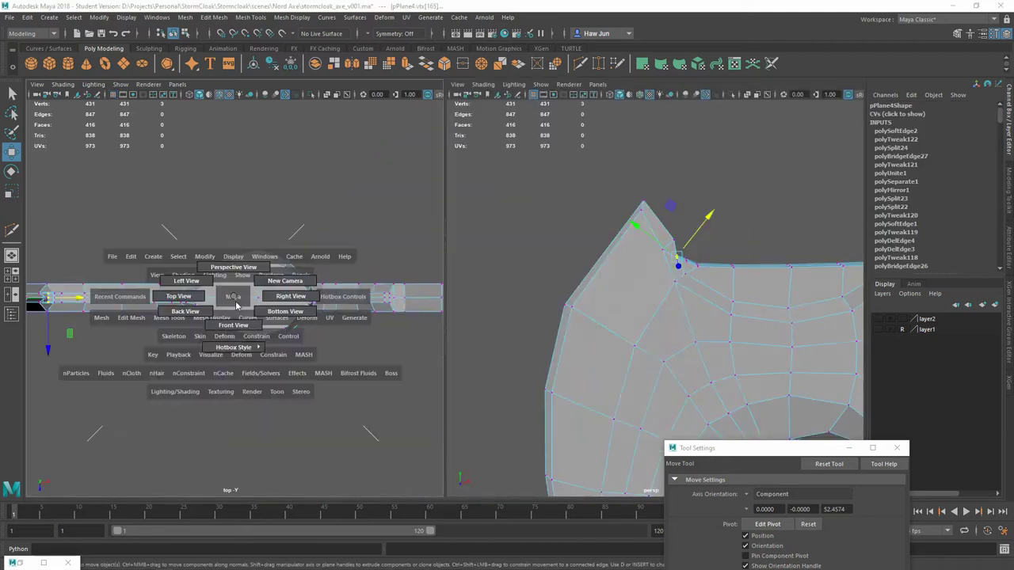
scroll(309, 220, down, 3)
click(203, 238)
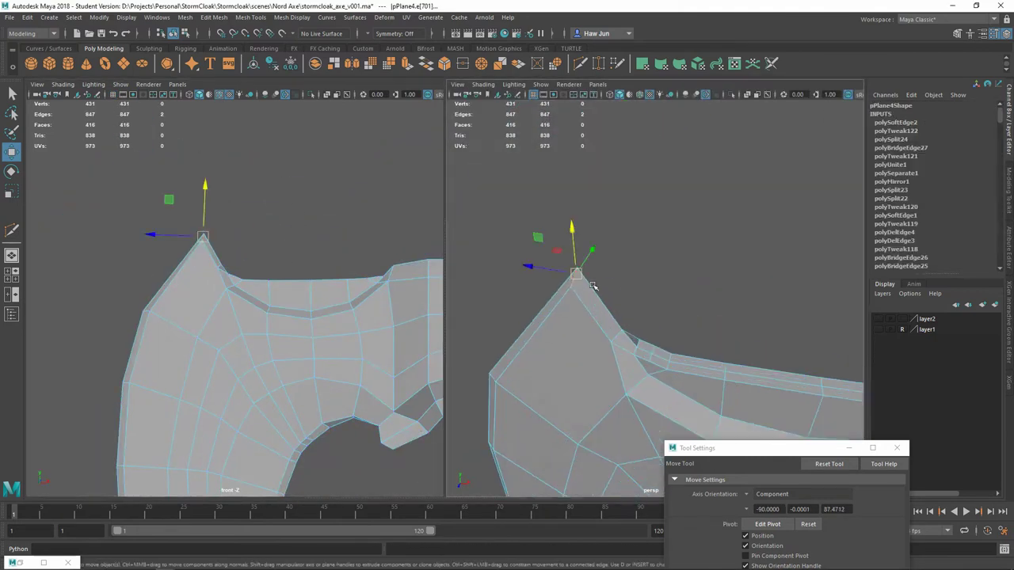
key(f)
alt+drag(641, 435, 652, 430)
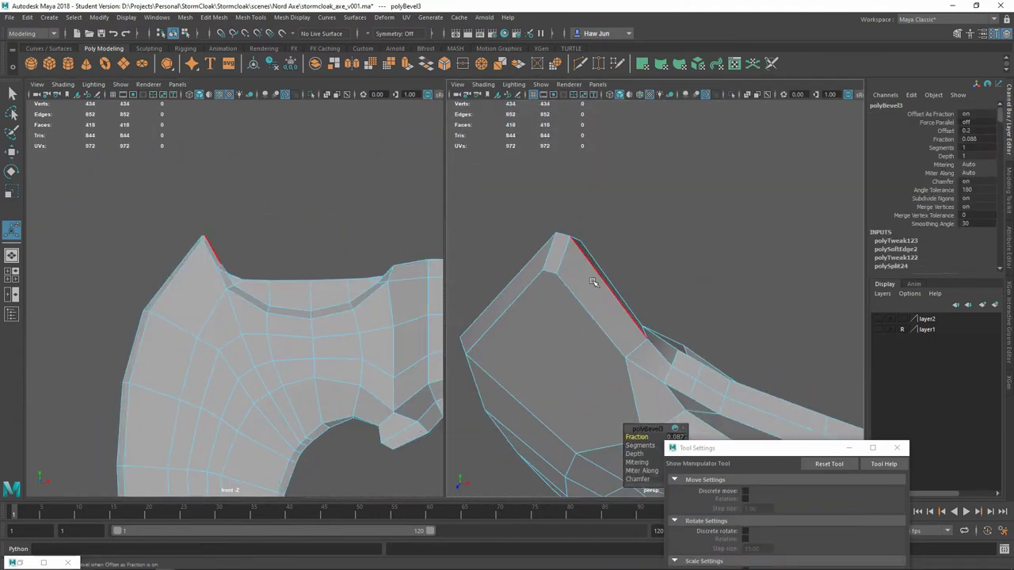
key(space)
key(q)
key(space)
key(space)
Step: Set the Move tool to World orientation and pick a vertex in the middle of the head
key(space)
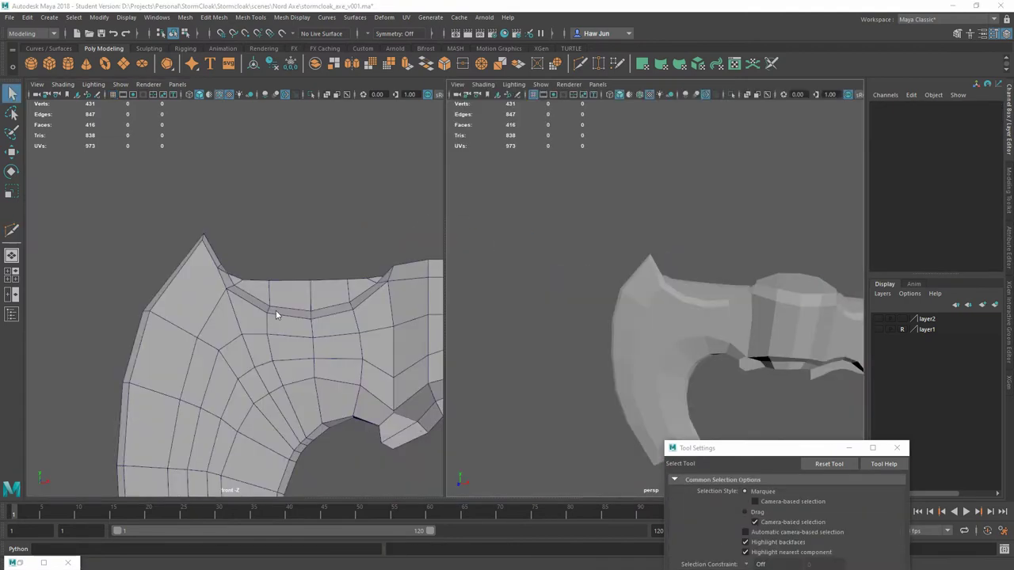
scroll(252, 309, down, 3)
scroll(274, 451, up, 3)
key(w)
scroll(351, 333, up, 2)
key(space)
click(519, 229)
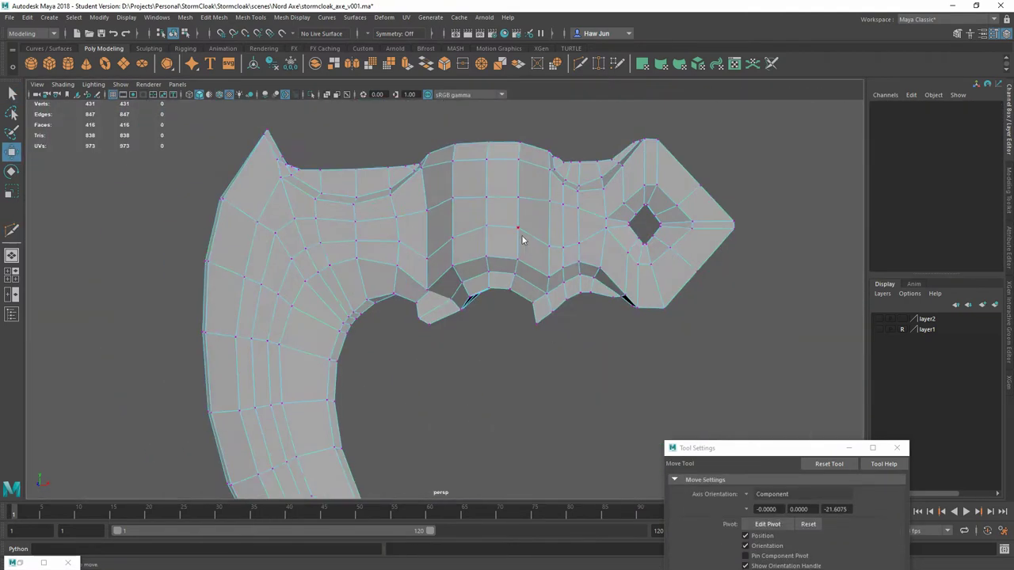
key(F8)
mouse_move(522, 240)
alt+mouse_down()
mouse_move(452, 215)
mouse_move(403, 227)
alt+mouse_up()
key(q)
Step: Nudge the top-edge vertices near the head's notch into line
right_drag(365, 161, 333, 162)
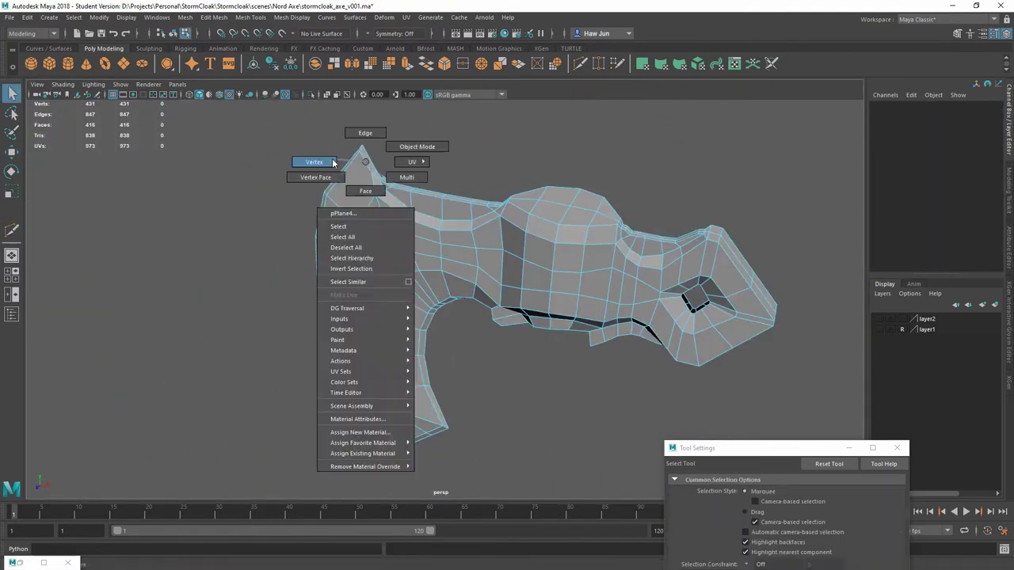
scroll(444, 277, up, 3)
scroll(503, 319, up, 3)
key(w)
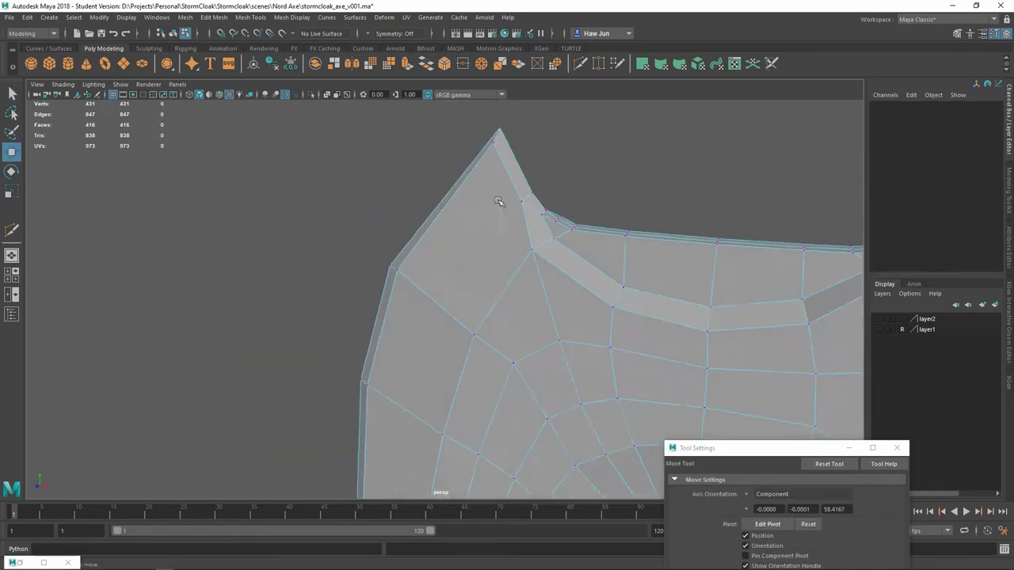
alt+drag(497, 201, 465, 261)
key(q)
right_drag(480, 253, 530, 237)
alt+drag(480, 254, 311, 285)
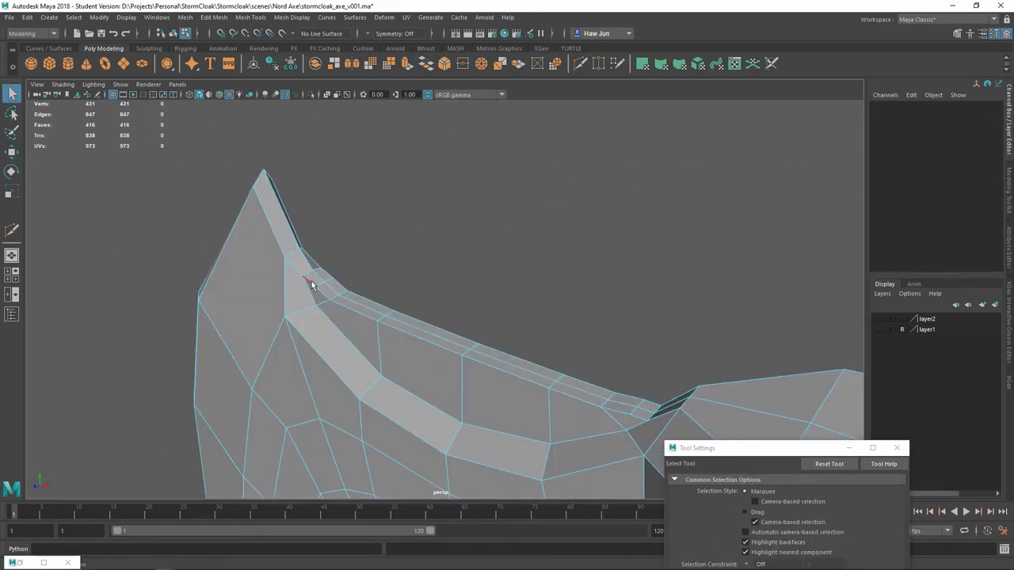
Step: Merge the doubled vertices at the spike base
right_drag(628, 227, 632, 238)
key(ctrl+shift+m)
right_drag(342, 255, 345, 216)
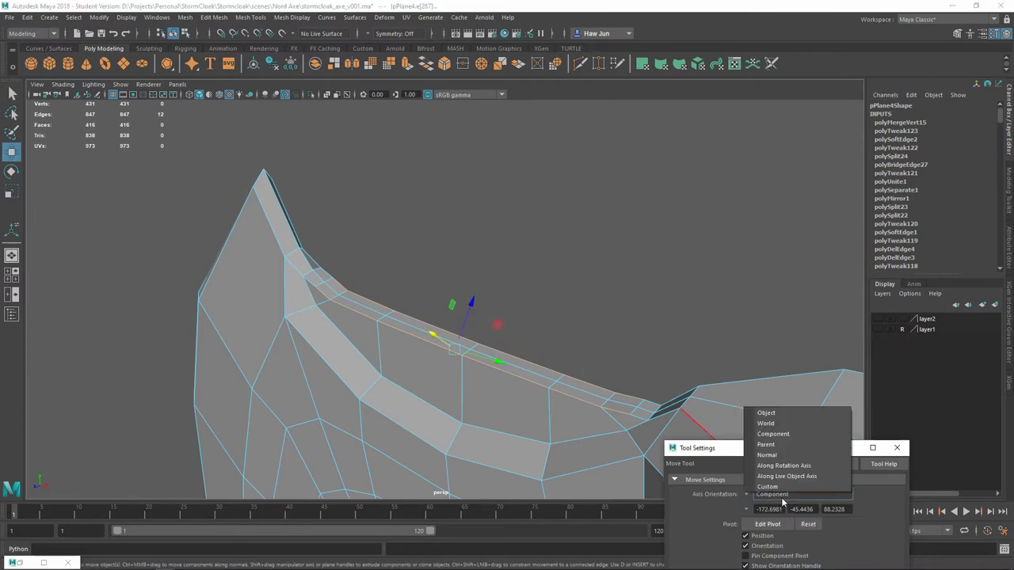
mouse_move(484, 311)
alt+mouse_down()
mouse_move(358, 328)
mouse_move(331, 242)
alt+mouse_up()
scroll(420, 301, down, 5)
scroll(341, 335, up, 5)
mouse_move(404, 264)
alt+mouse_down()
mouse_move(611, 248)
mouse_move(554, 203)
alt+mouse_up()
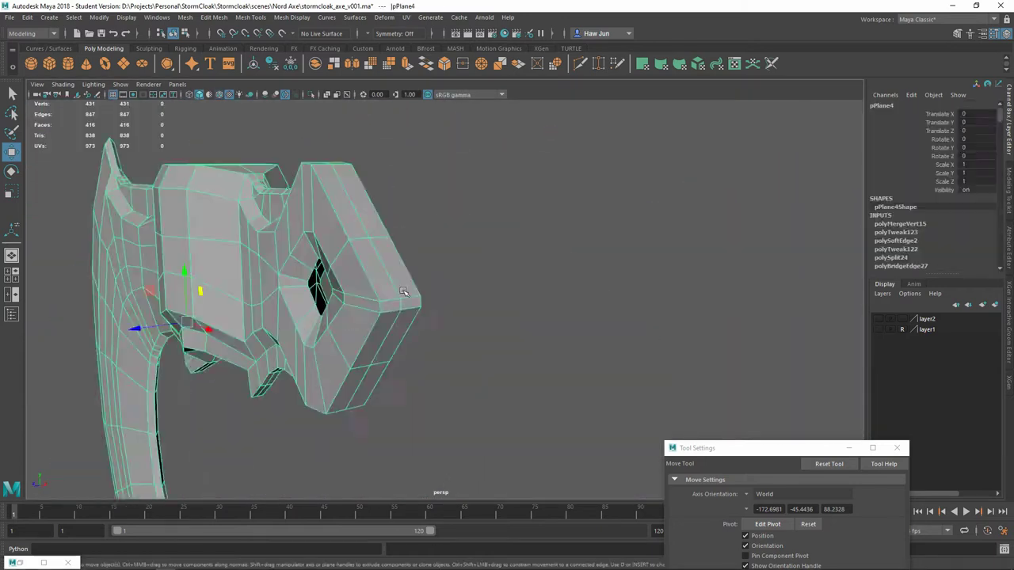
Step: Select and grow the rear-tip vertices, then enable soft selection to taper the rear end
alt+drag(404, 292, 340, 253)
right_drag(341, 253, 373, 229)
click(555, 261)
alt+drag(555, 261, 591, 327)
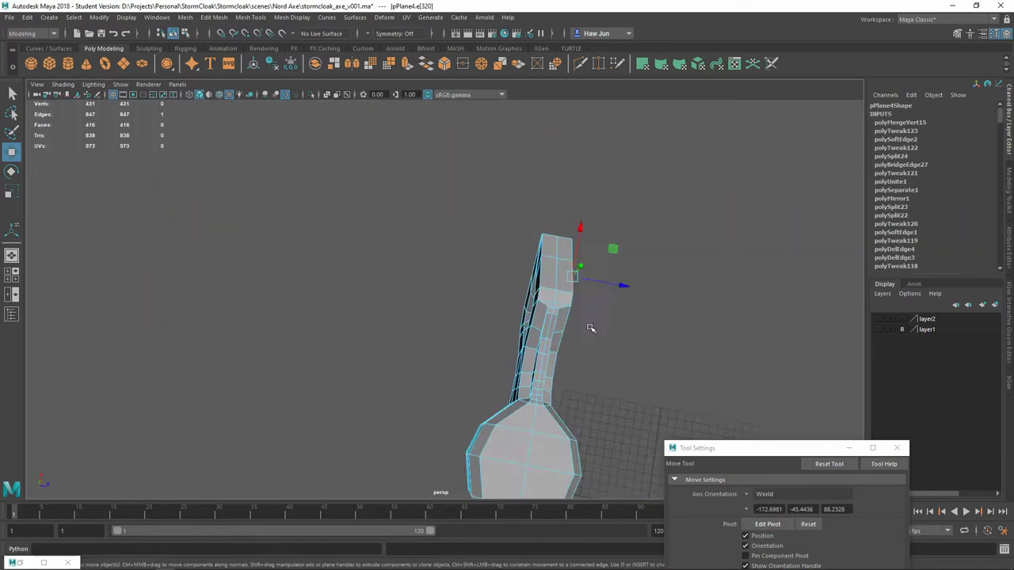
key(space)
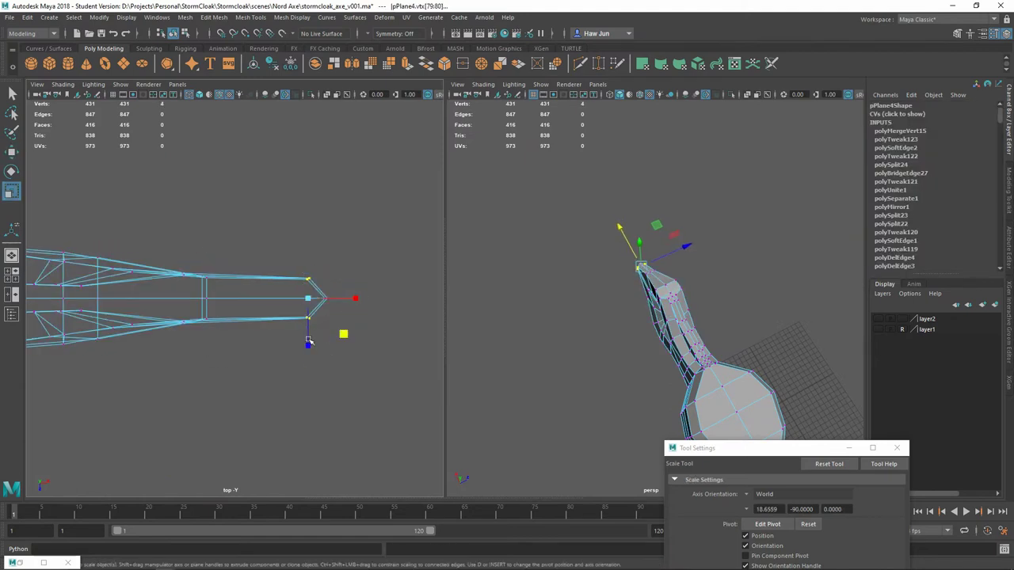
key(f)
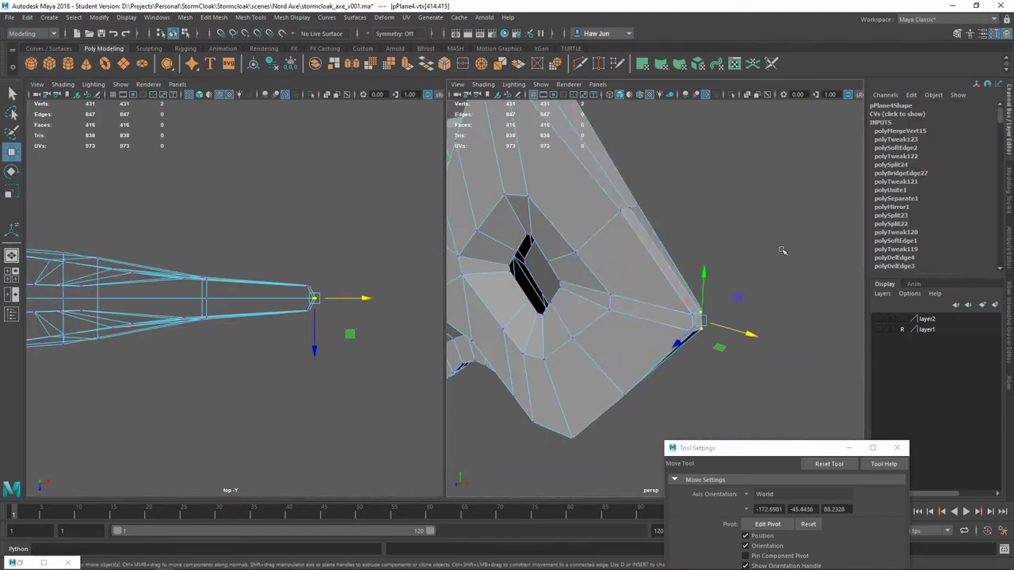
right_drag(593, 225, 593, 198)
alt+drag(704, 283, 707, 250)
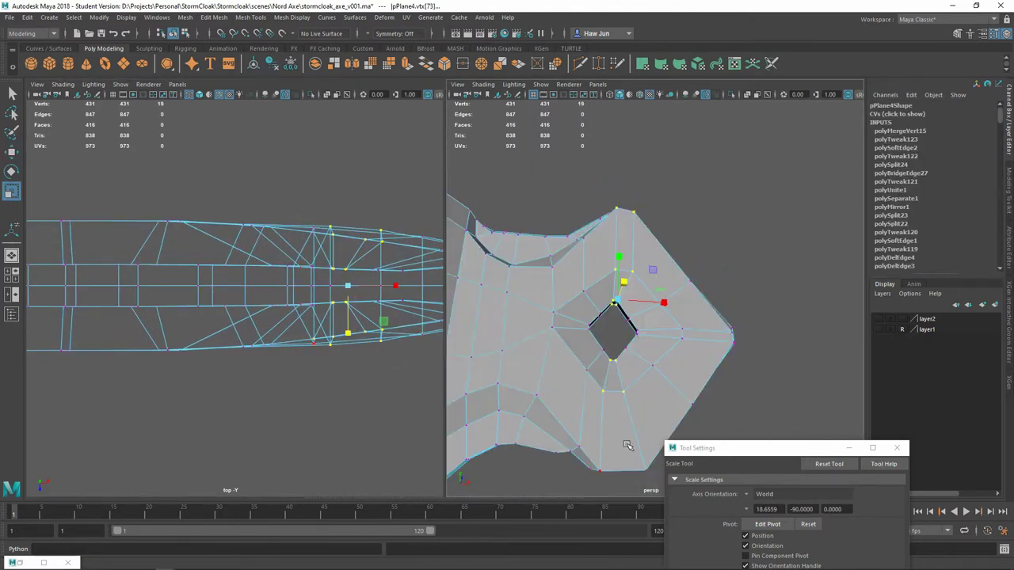
key(f)
key(b)
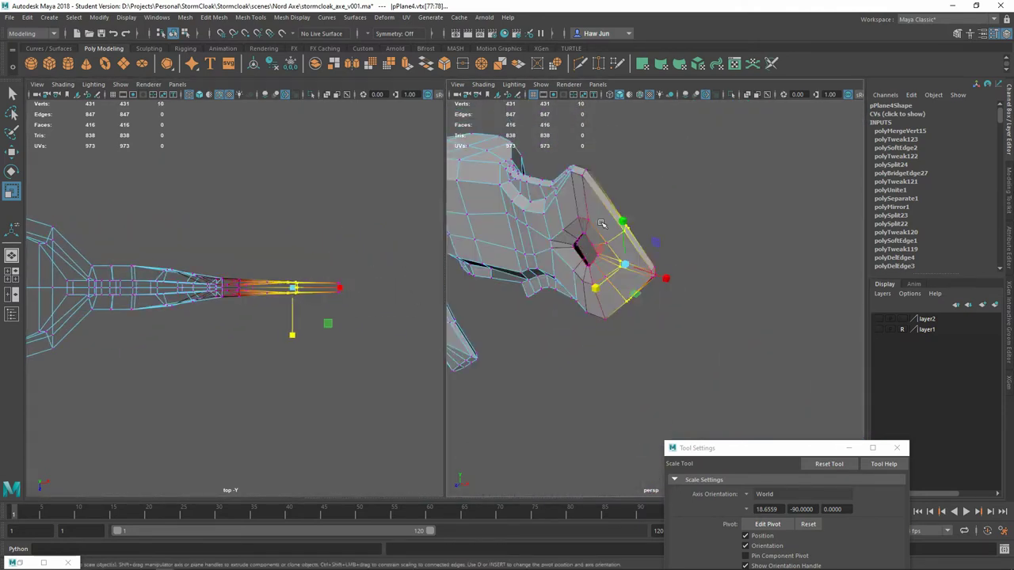
alt+drag(555, 238, 604, 262)
Step: Move the lower rear edge loop into place
click(667, 349)
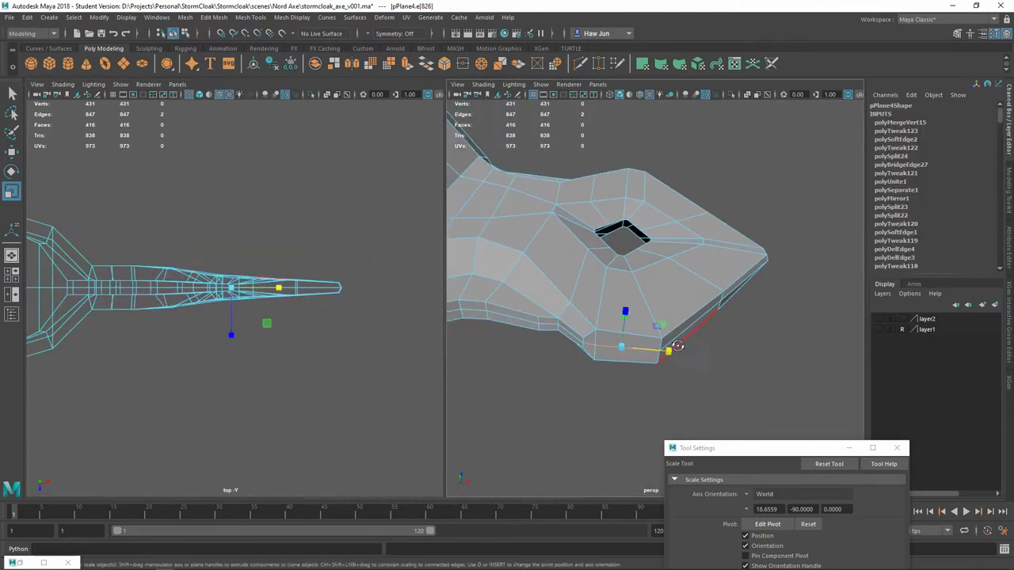
key(w)
double_click(713, 332)
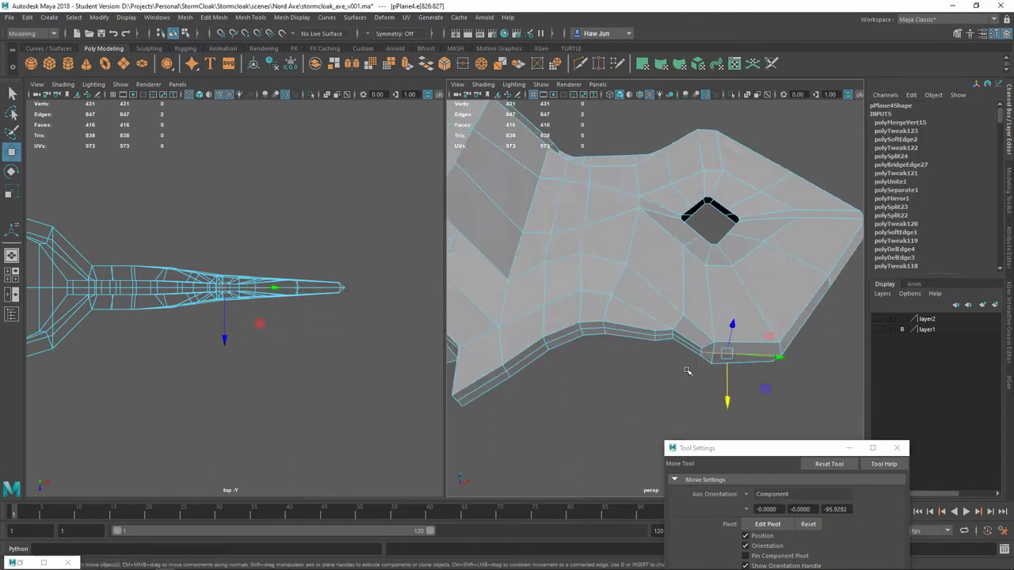
mouse_move(690, 362)
alt+mouse_down()
mouse_move(679, 335)
mouse_move(747, 351)
mouse_move(656, 350)
mouse_move(625, 310)
alt+mouse_up()
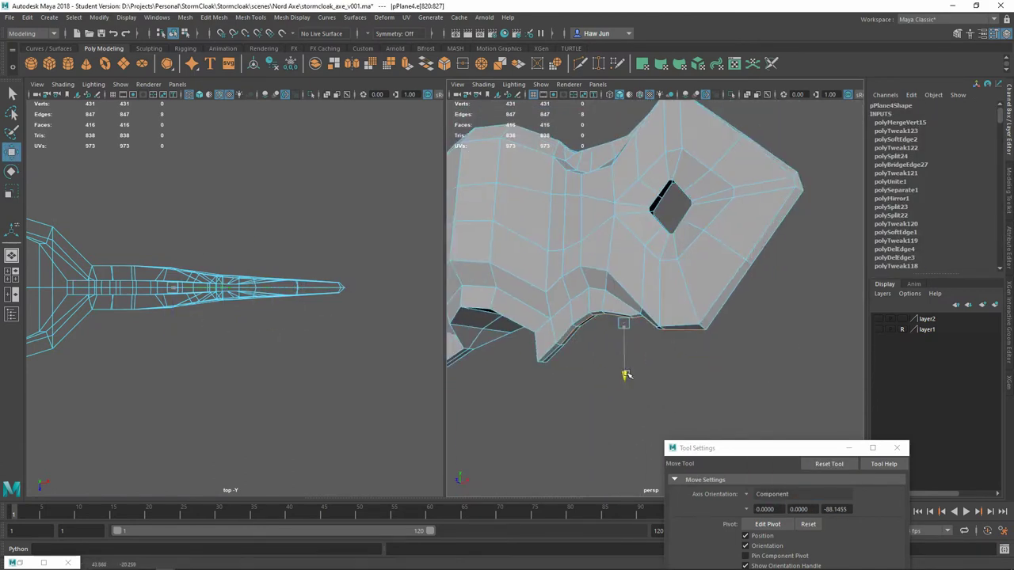
key(F8)
mouse_move(700, 335)
alt+mouse_down()
mouse_move(651, 312)
mouse_move(724, 283)
alt+mouse_up()
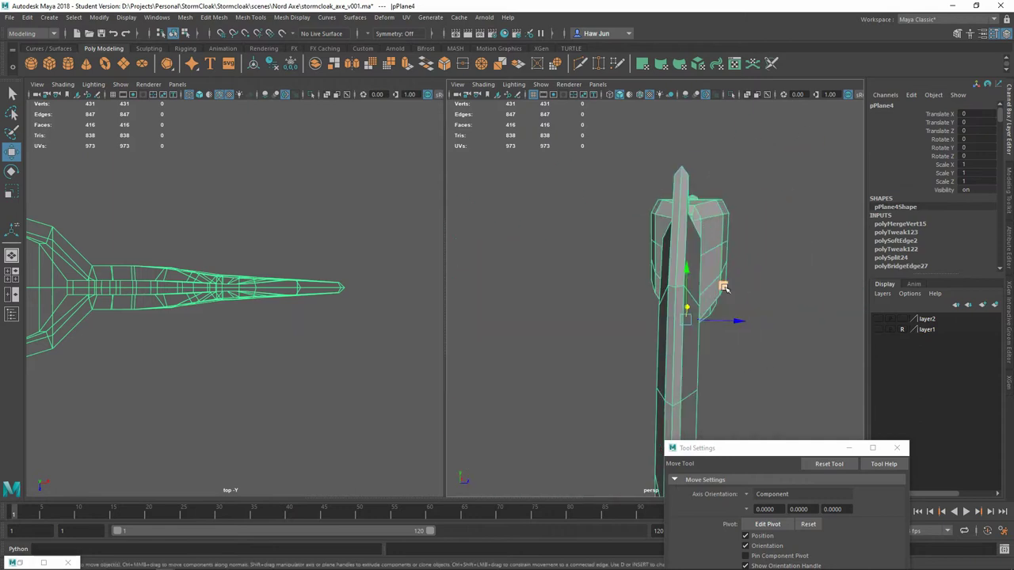
key(q)
Step: Bevel the blade's lower tip edges at 0.788 fraction and add two Multi-Cut edges
key(F10)
double_click(701, 234)
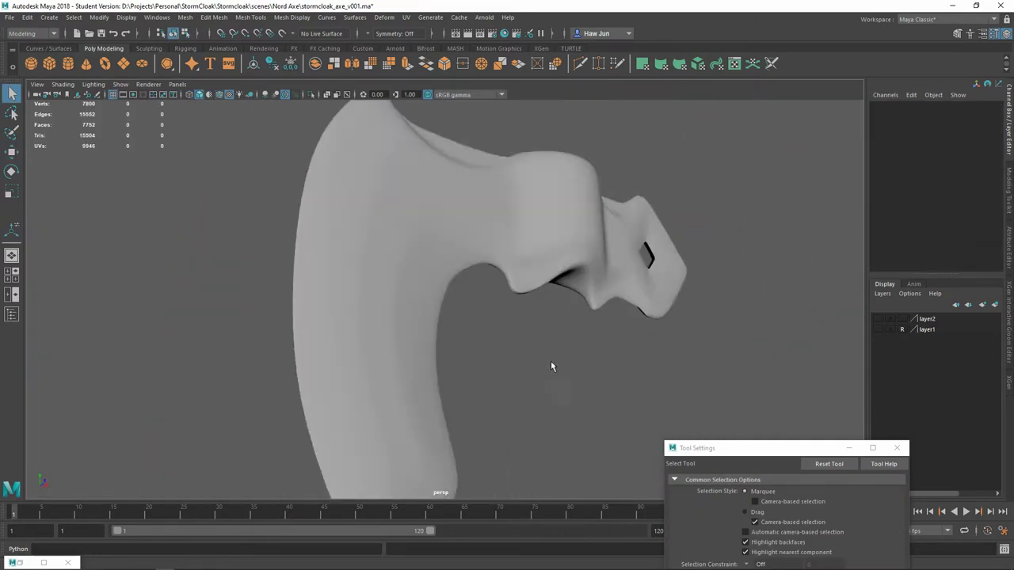
mouse_move(545, 310)
alt+mouse_down()
mouse_move(493, 276)
mouse_move(605, 290)
mouse_move(539, 340)
mouse_move(587, 297)
mouse_move(481, 301)
mouse_move(566, 238)
mouse_move(661, 298)
alt+mouse_up()
key(ctrl+z)
key(ctrl+z)
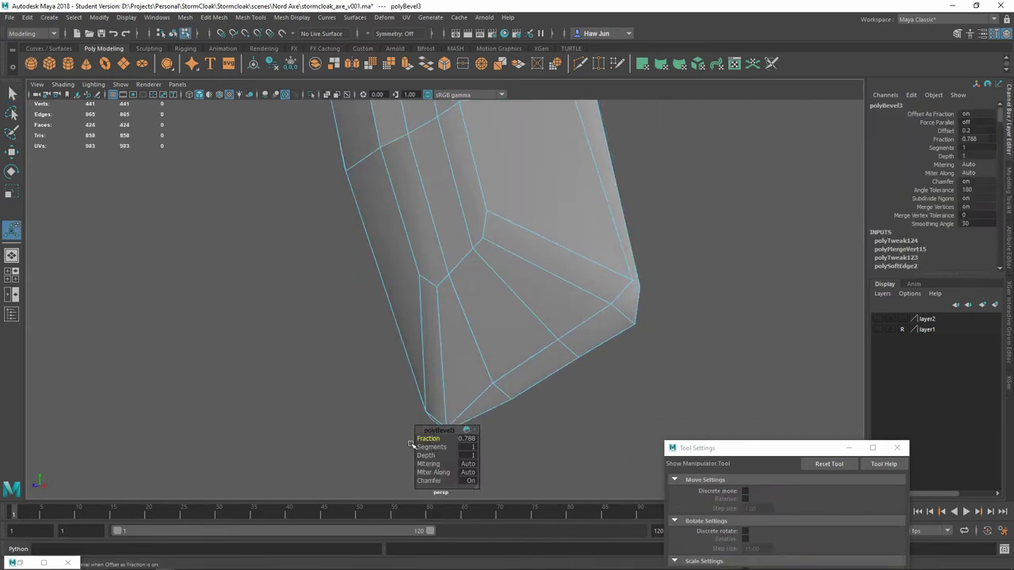
key(ctrl+z)
key(ctrl+z)
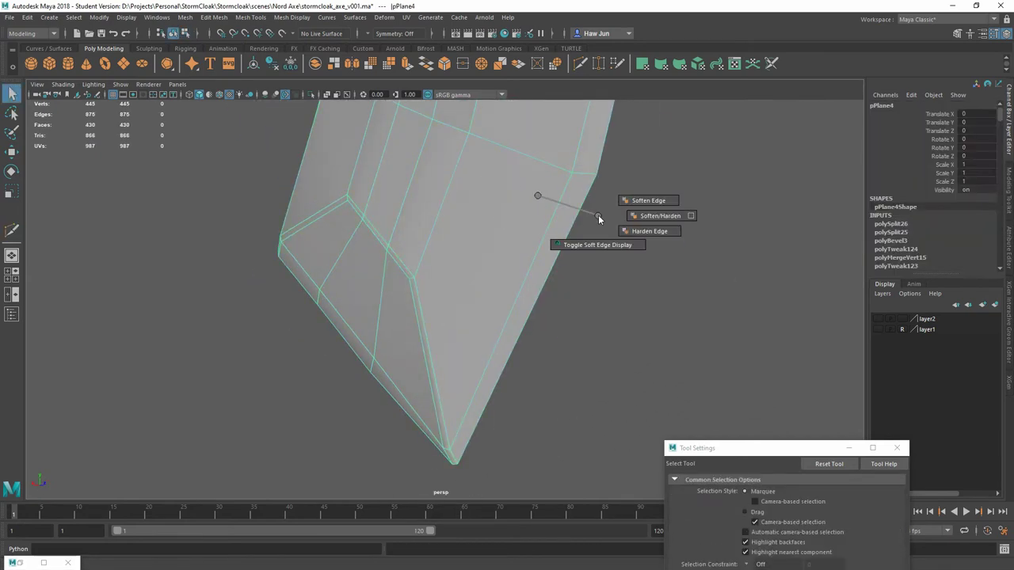
key(ctrl+z)
Step: Try a bevel on the selected axe-head edges from the mesh tools menu
key(ctrl+z)
key(ctrl+z)
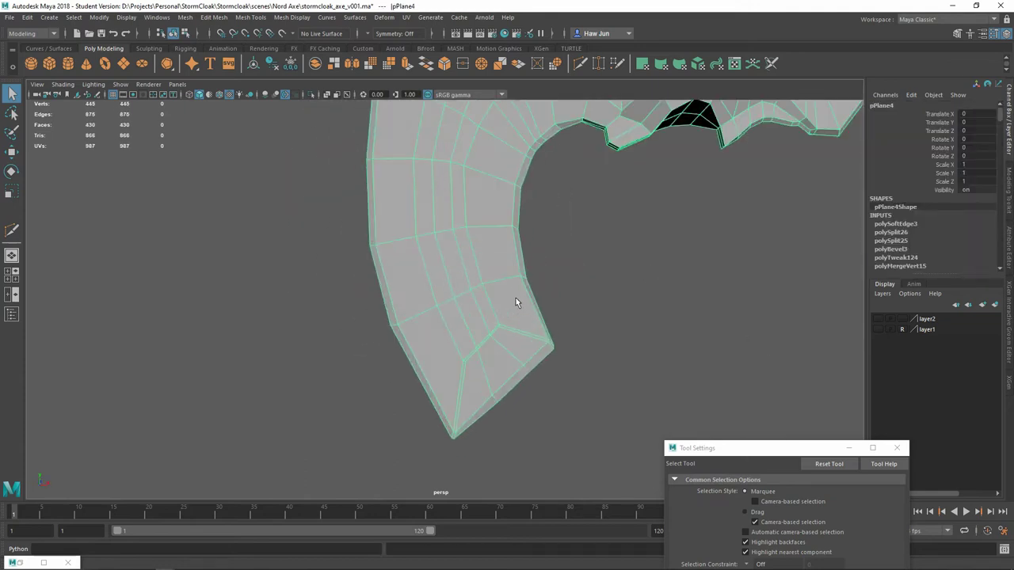
key(ctrl+z)
key(ctrl+z)
key(ctrl+z)
key(ctrl+z)
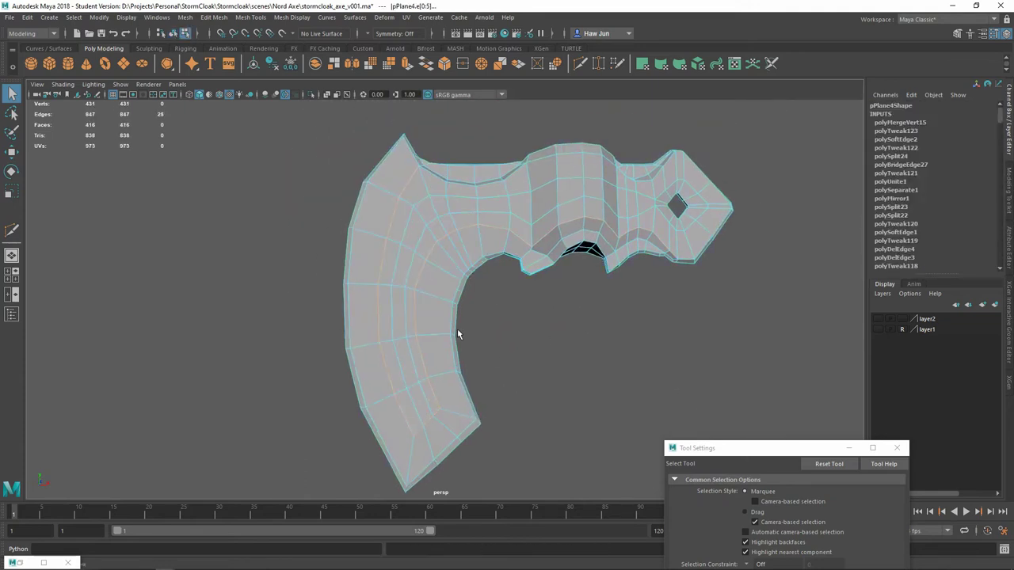
mouse_move(454, 317)
alt+mouse_down()
mouse_move(729, 304)
mouse_move(424, 268)
alt+mouse_up()
right_drag(555, 227, 602, 237)
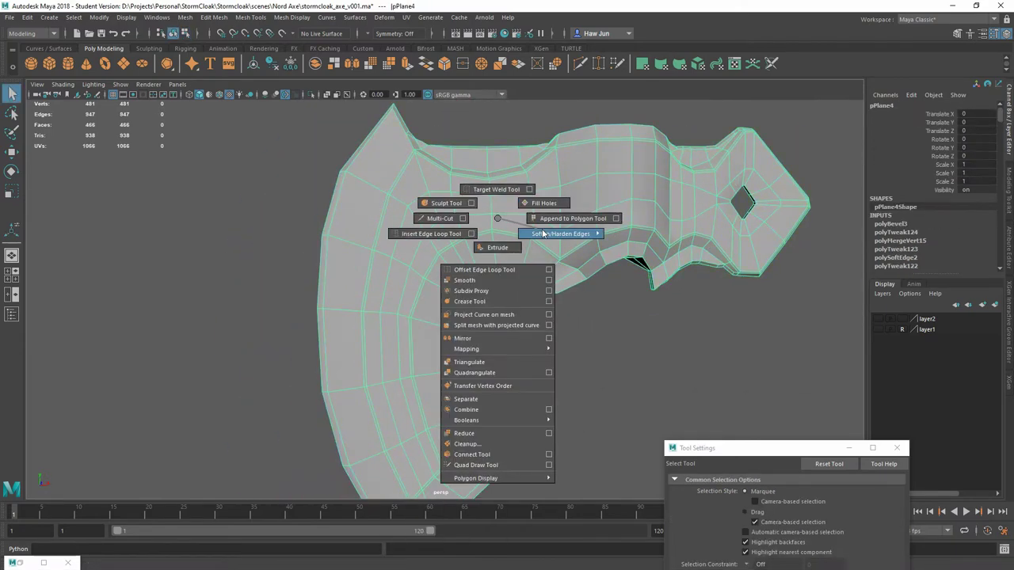
mouse_move(457, 265)
alt+mouse_down()
mouse_move(539, 267)
mouse_move(435, 187)
mouse_move(653, 261)
mouse_move(364, 269)
mouse_move(188, 229)
mouse_move(385, 346)
mouse_move(520, 290)
mouse_move(482, 243)
mouse_move(385, 251)
mouse_move(426, 244)
alt+mouse_up()
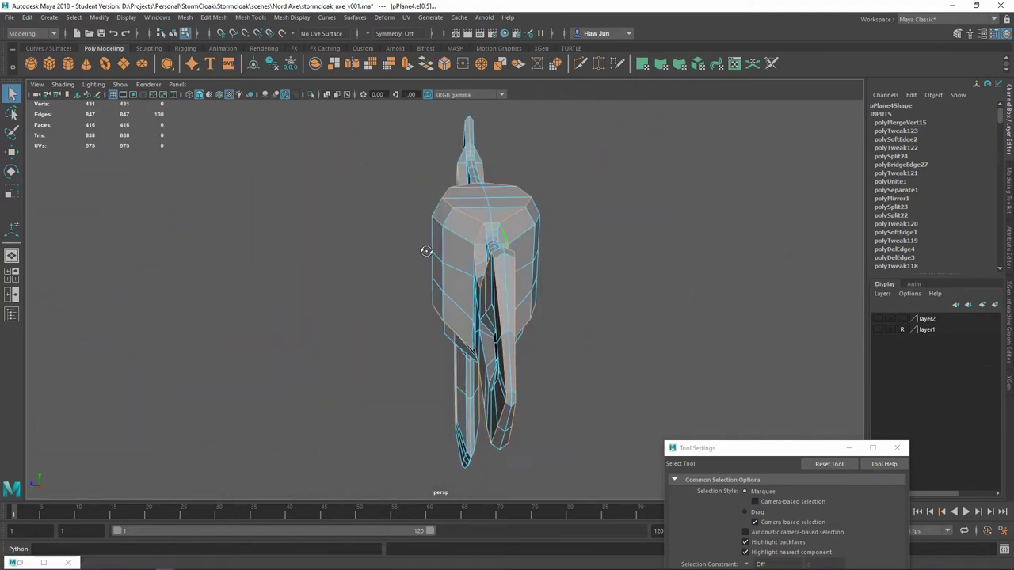
shift+right_drag(555, 227, 443, 432)
key(q)
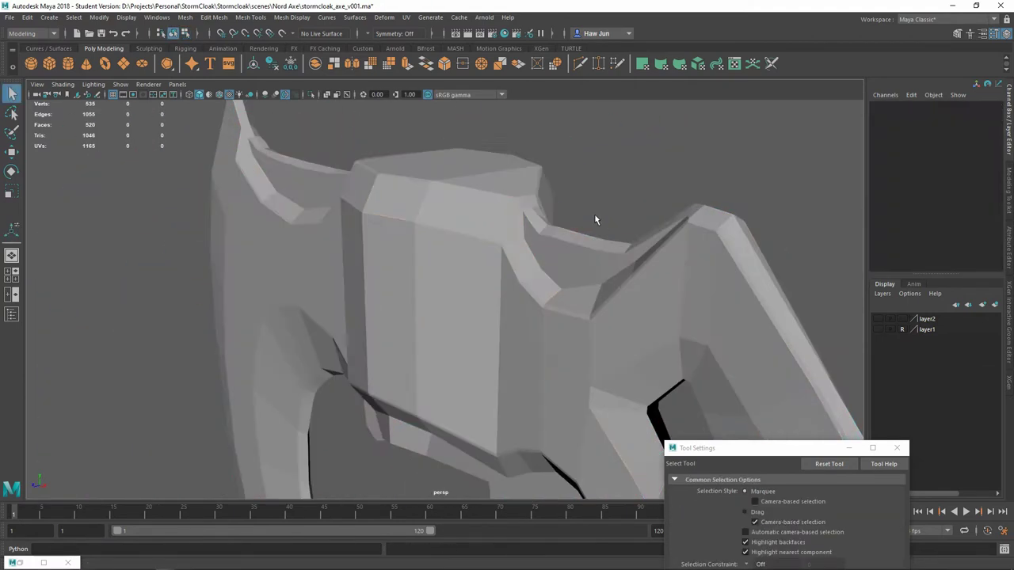
key(F9)
scroll(500, 346, up, 5)
Step: Select a head vertex and check the smooth preview with 3, then back with 1
click(570, 343)
mouse_move(574, 346)
alt+mouse_down()
mouse_move(494, 267)
mouse_move(249, 278)
mouse_move(412, 233)
mouse_move(499, 293)
alt+mouse_up()
key(3)
key(1)
scroll(412, 233, down, 5)
scroll(412, 233, up, 8)
Step: Select the edge at the blade's lower tip and bevel it
click(541, 264)
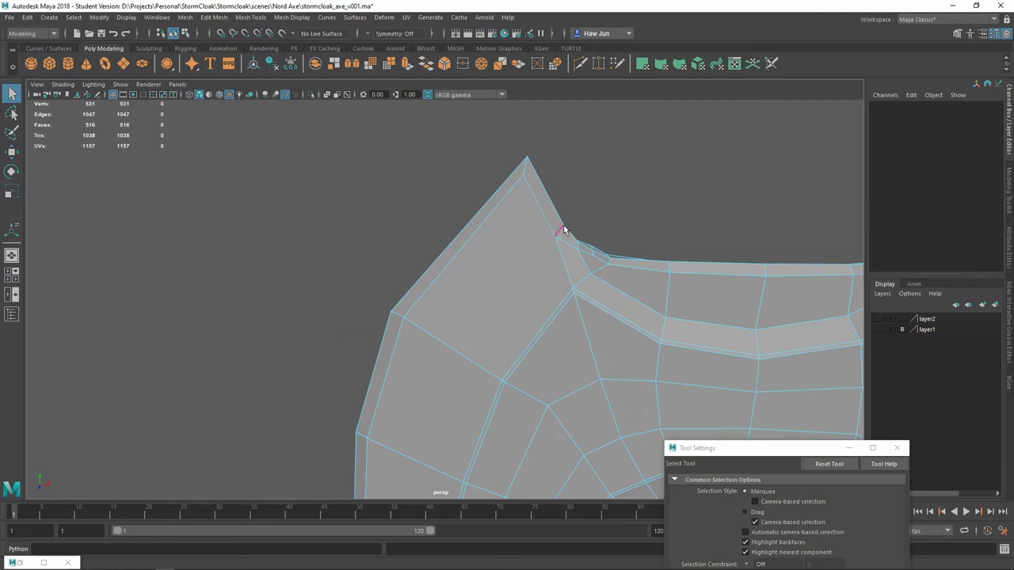
mouse_move(563, 230)
alt+mouse_down()
mouse_move(527, 278)
mouse_move(482, 310)
mouse_move(529, 321)
alt+mouse_up()
click(529, 320)
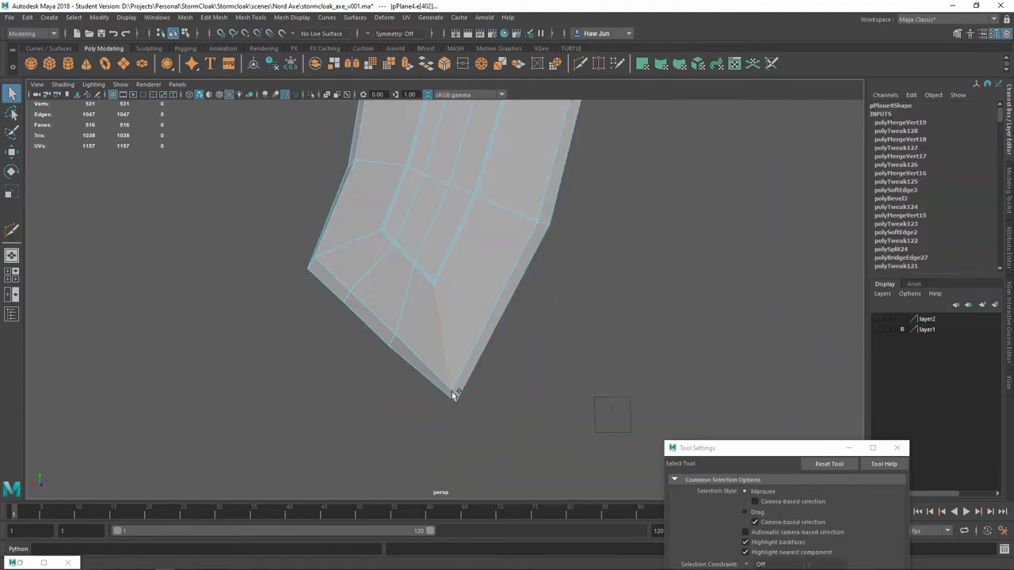
key(ctrl+b)
alt+drag(437, 291, 479, 356)
key(q)
key(f)
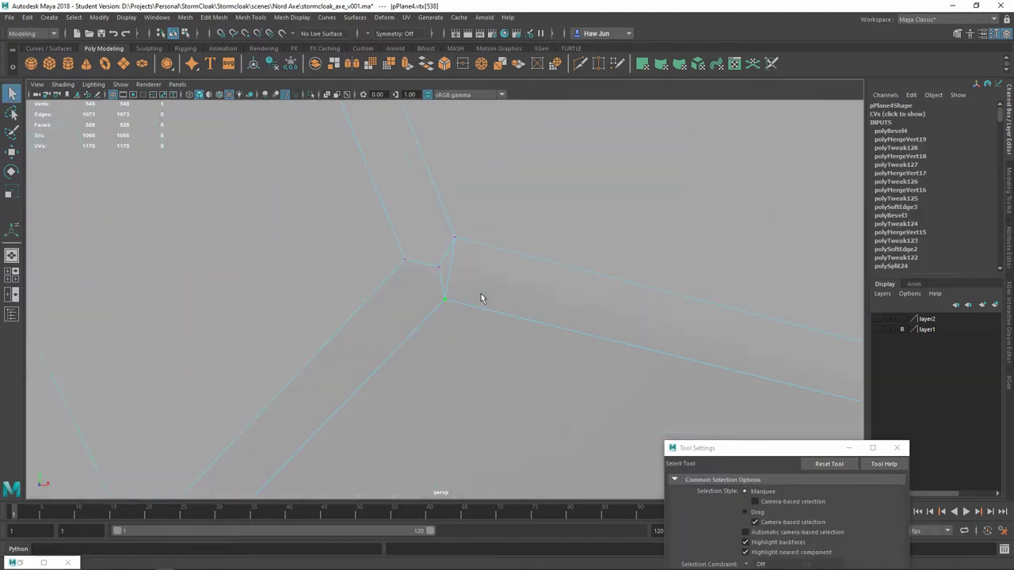
Step: Target Weld the stray vertex onto the corner vertex and undo the trial bevel
shift+right_drag(439, 239, 438, 268)
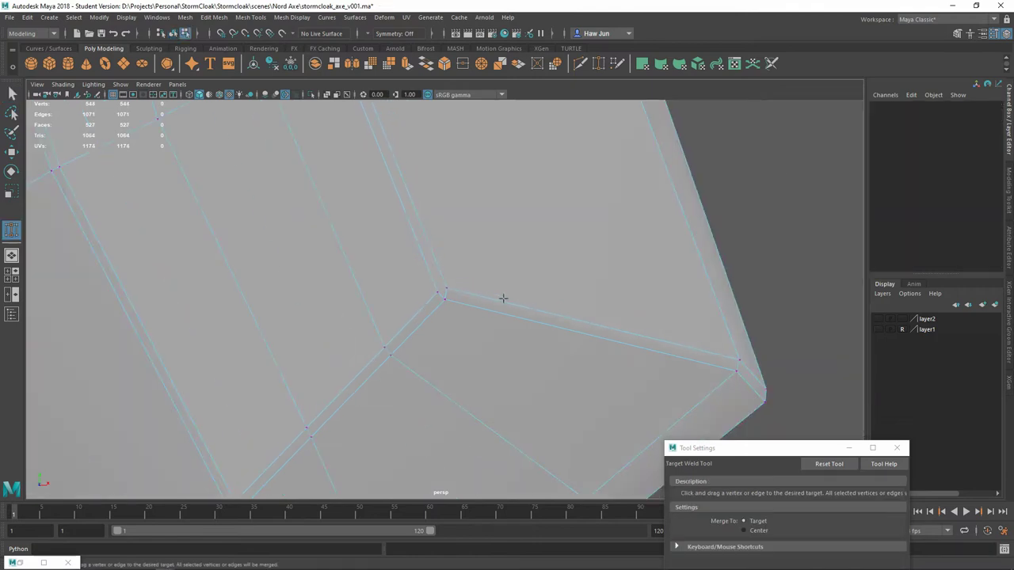
key(ctrl+z)
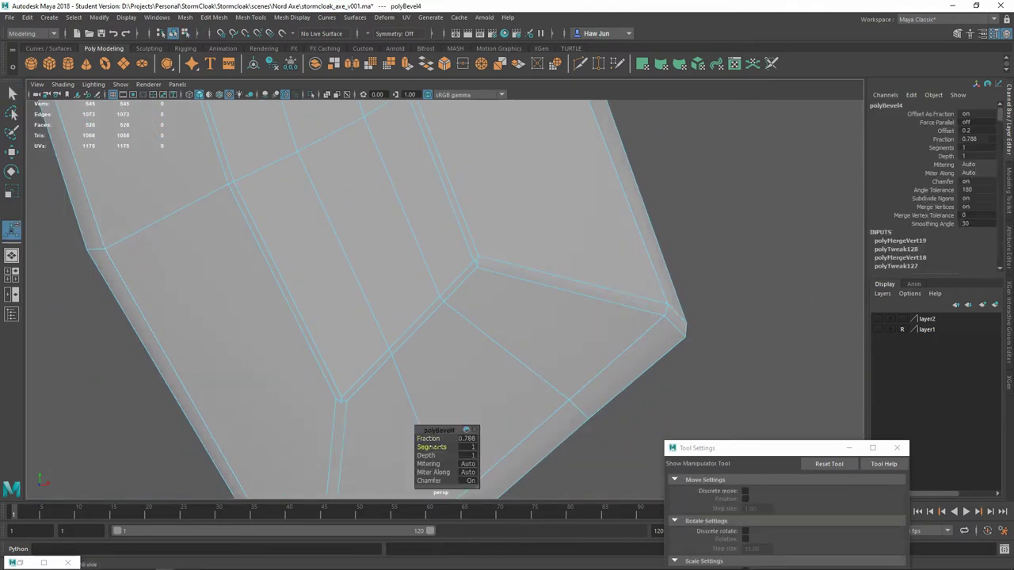
shift+right_drag(515, 226, 515, 257)
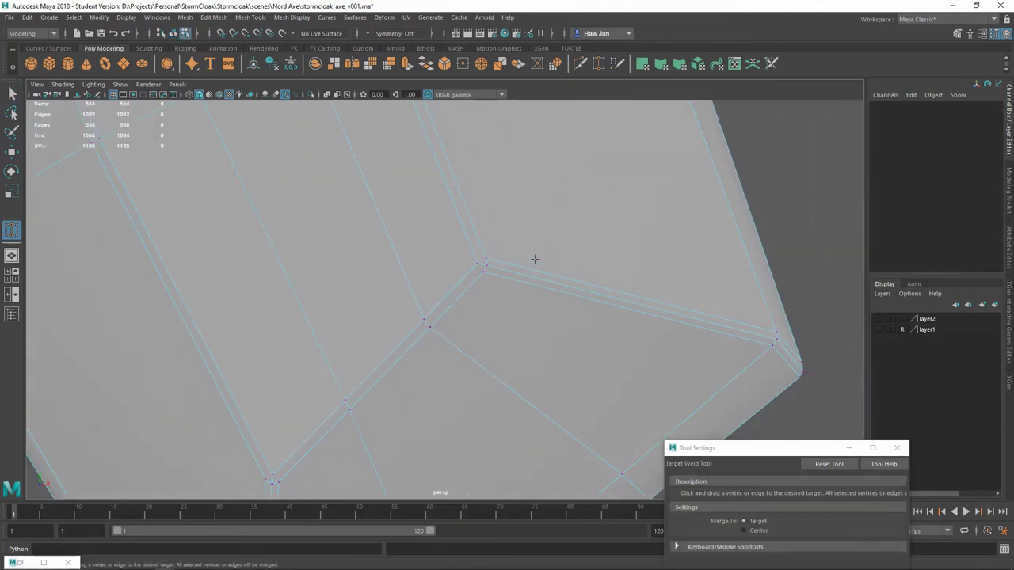
key(3)
key(ctrl+z)
key(ctrl+z)
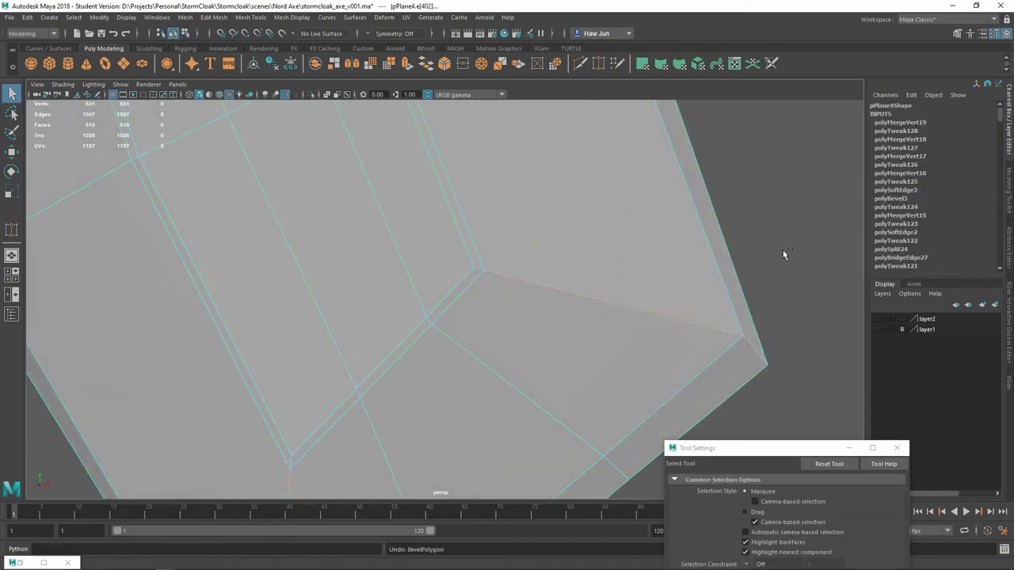
shift+right_drag(412, 333, 401, 355)
alt+middle_drag(401, 355, 431, 465)
Step: Preview the axe head smoothed, then return to low-poly display to inspect the blade underside
scroll(486, 377, up, 3)
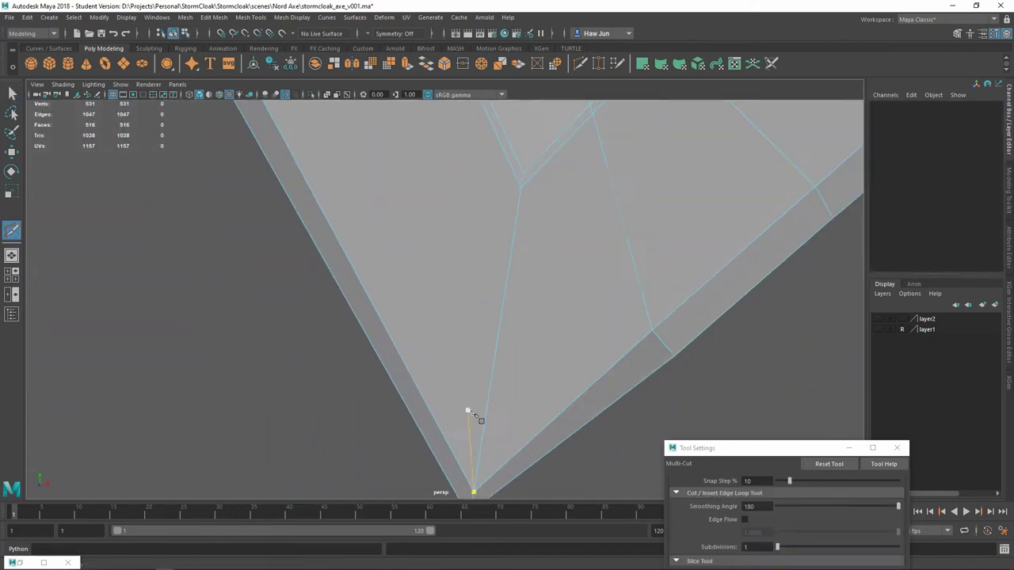
scroll(471, 415, down, 3)
key(3)
scroll(505, 301, down, 2)
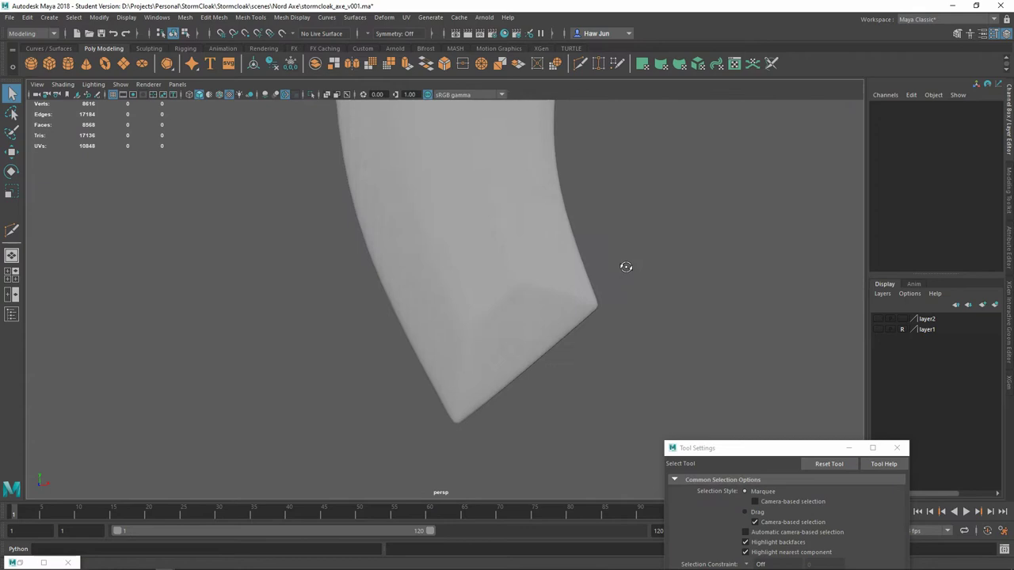
mouse_move(626, 267)
alt+mouse_down()
mouse_move(501, 336)
mouse_move(463, 203)
alt+mouse_up()
click(501, 335)
key(1)
scroll(488, 301, up, 3)
scroll(443, 301, down, 2)
scroll(509, 351, down, 2)
scroll(524, 239, up, 3)
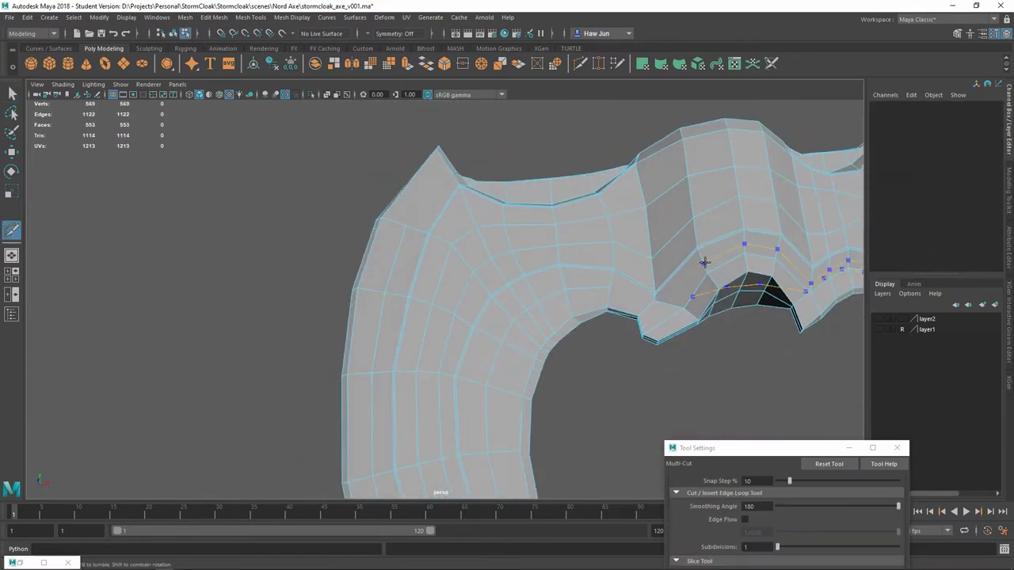
mouse_move(656, 277)
alt+mouse_down()
mouse_move(369, 283)
mouse_move(404, 206)
mouse_move(472, 216)
mouse_move(482, 208)
alt+mouse_up()
Step: Multi-Cut a new edge across the blade through the notch face
click(472, 216)
scroll(482, 208, down, 3)
scroll(443, 340, up, 5)
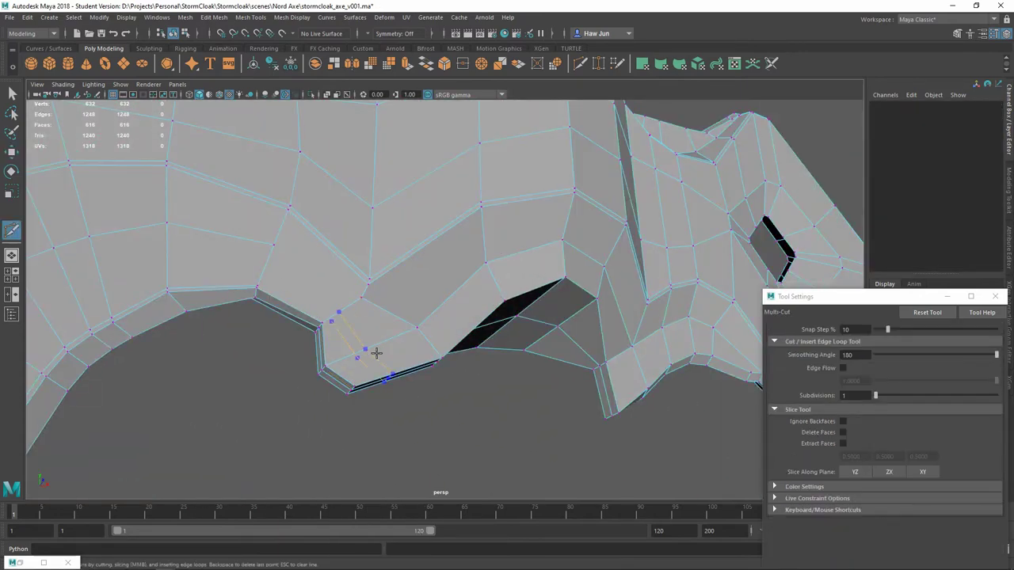
alt+drag(376, 352, 336, 402)
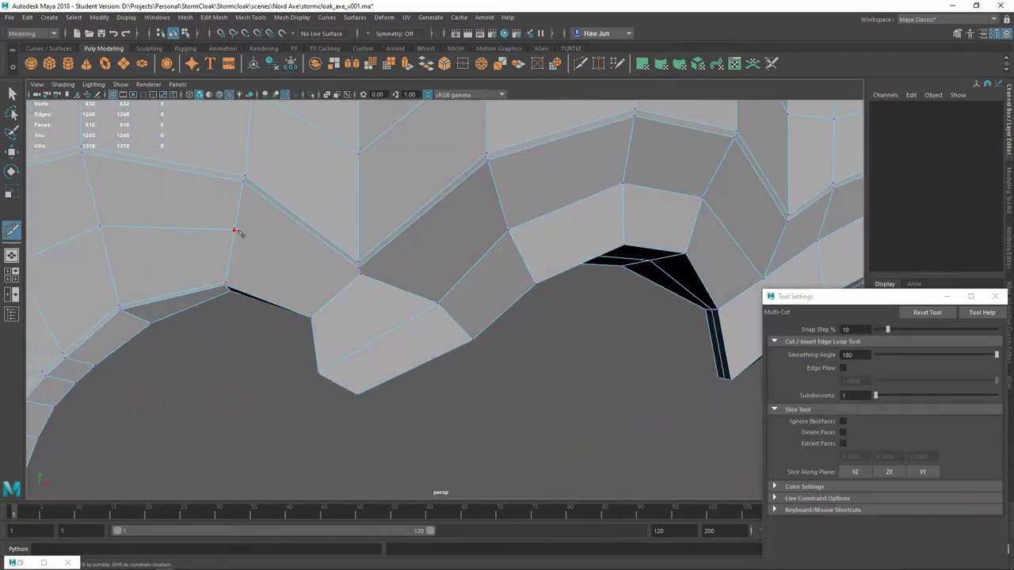
click(363, 337)
alt+drag(363, 338, 521, 395)
alt+drag(368, 293, 368, 246)
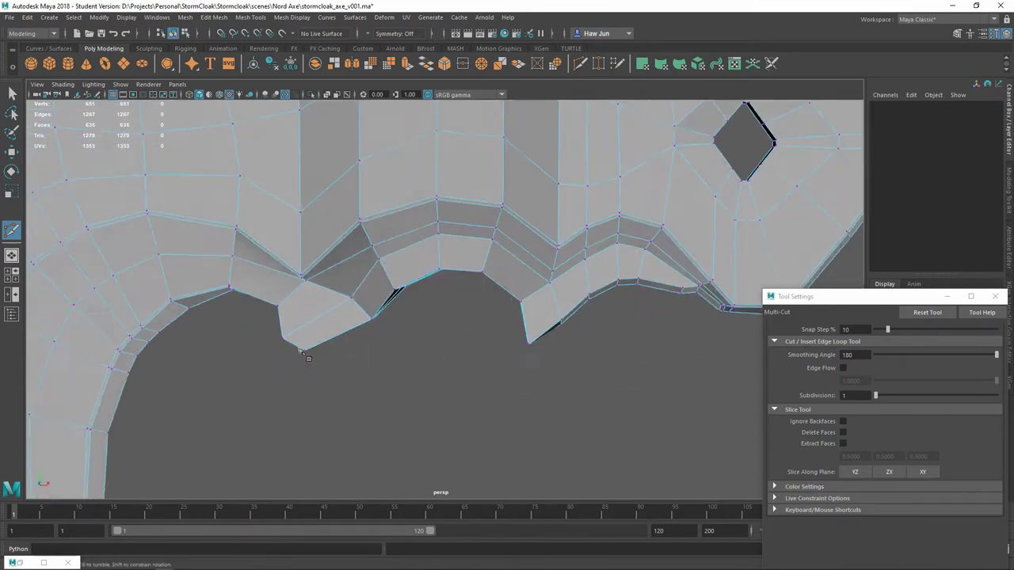
Step: Adjust a notch vertex, cut another edge across the notch face, and select the inner-curve edge loop
key(w)
click(277, 285)
mouse_move(503, 333)
alt+mouse_down()
mouse_move(475, 238)
mouse_move(670, 312)
mouse_move(468, 254)
mouse_move(394, 267)
mouse_move(508, 236)
mouse_move(381, 234)
mouse_move(502, 353)
alt+mouse_up()
key(q)
key(w)
key(q)
double_click(356, 211)
Step: Slide the inner-curve edge loop along the surface and nudge a vertex on the inner curve
key(w)
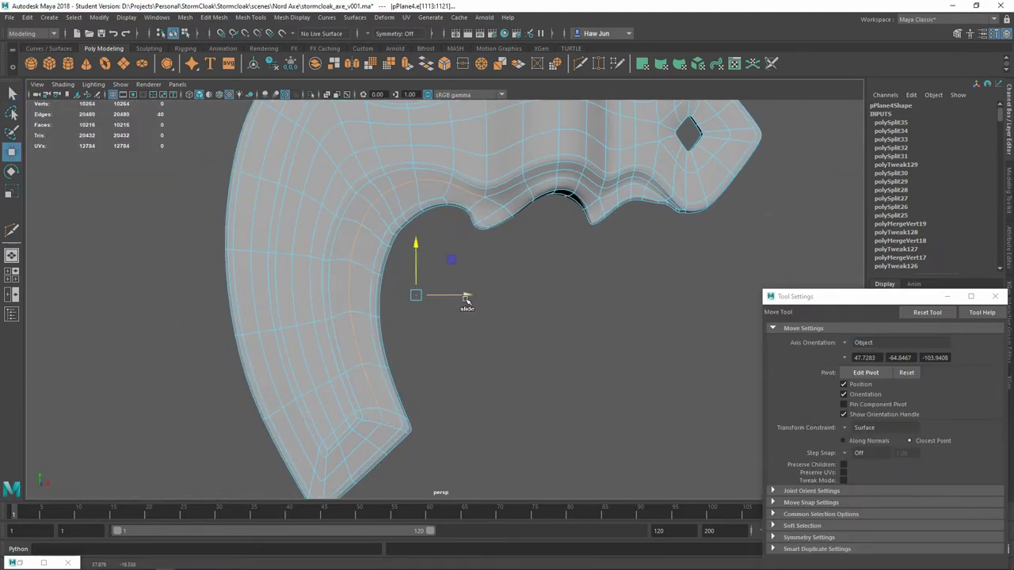
key(F8)
alt+drag(428, 204, 419, 205)
click(419, 205)
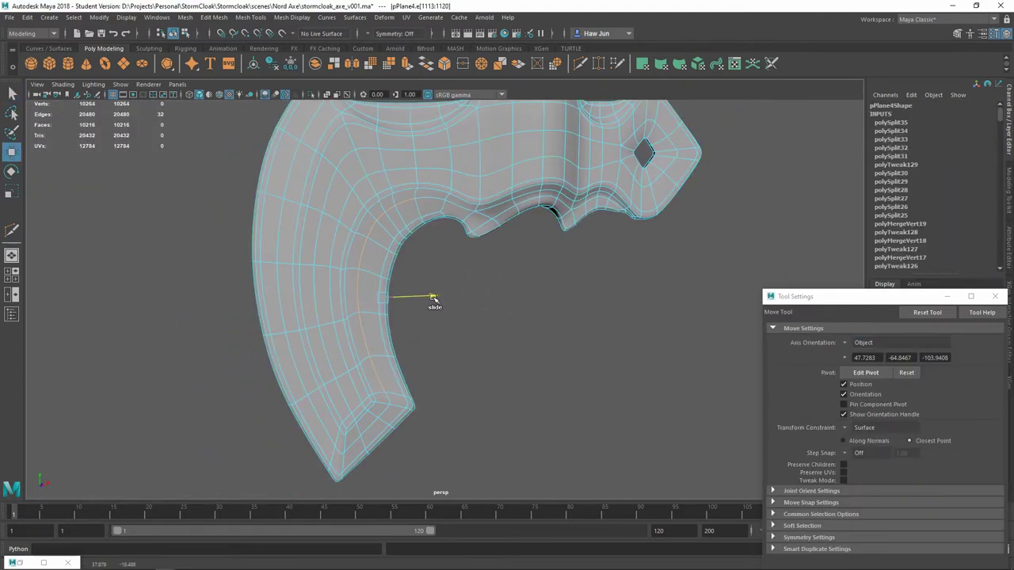
mouse_move(433, 298)
alt+mouse_down()
mouse_move(459, 265)
mouse_move(699, 235)
mouse_move(472, 276)
alt+mouse_up()
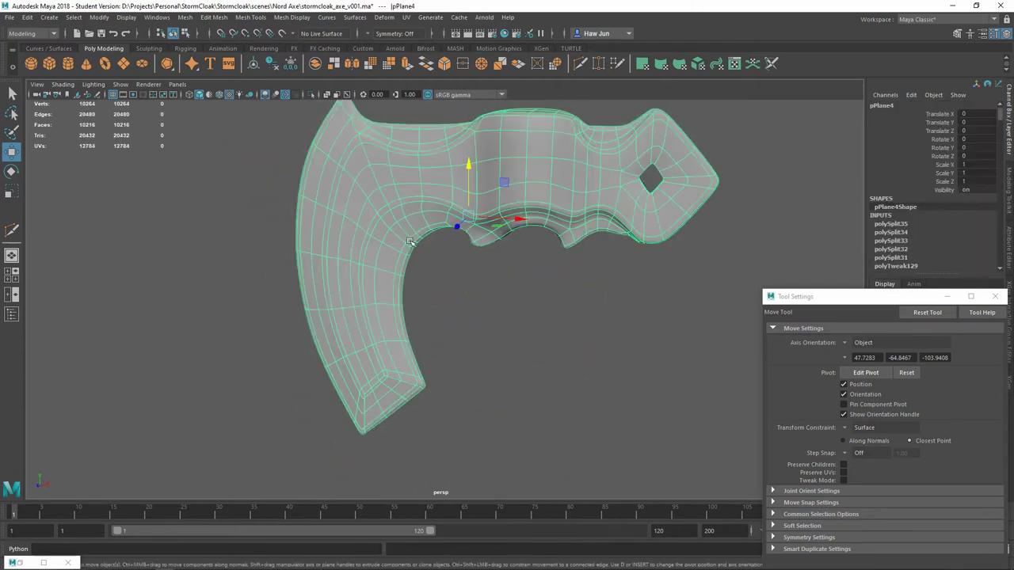
scroll(410, 241, up, 5)
right_drag(453, 192, 442, 200)
alt+drag(376, 231, 444, 190)
click(462, 167)
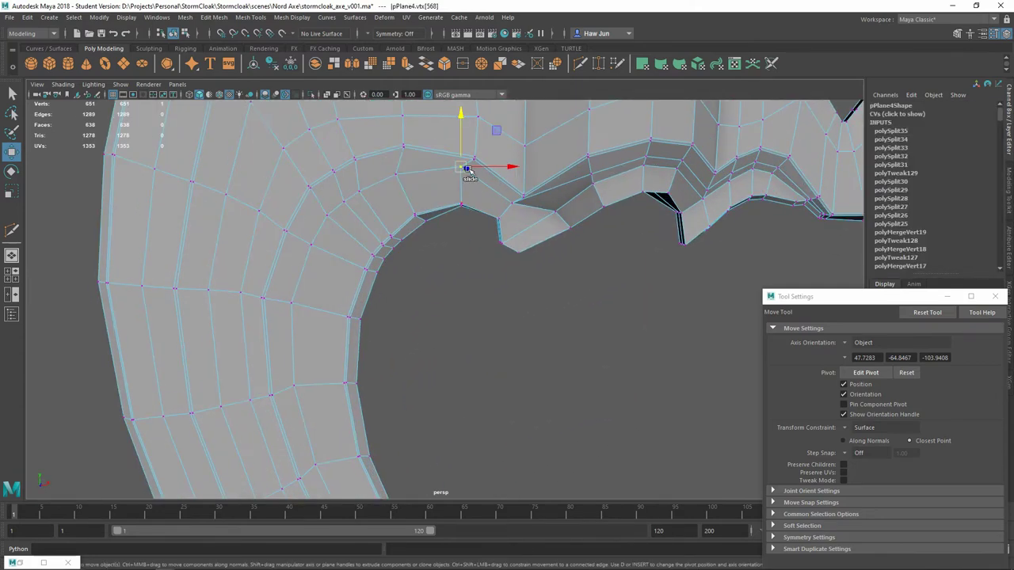
Step: Reposition a corner vertex of the head and preview the mesh smoothed
mouse_move(357, 194)
alt+mouse_down()
mouse_move(476, 222)
mouse_move(418, 321)
alt+mouse_up()
click(418, 321)
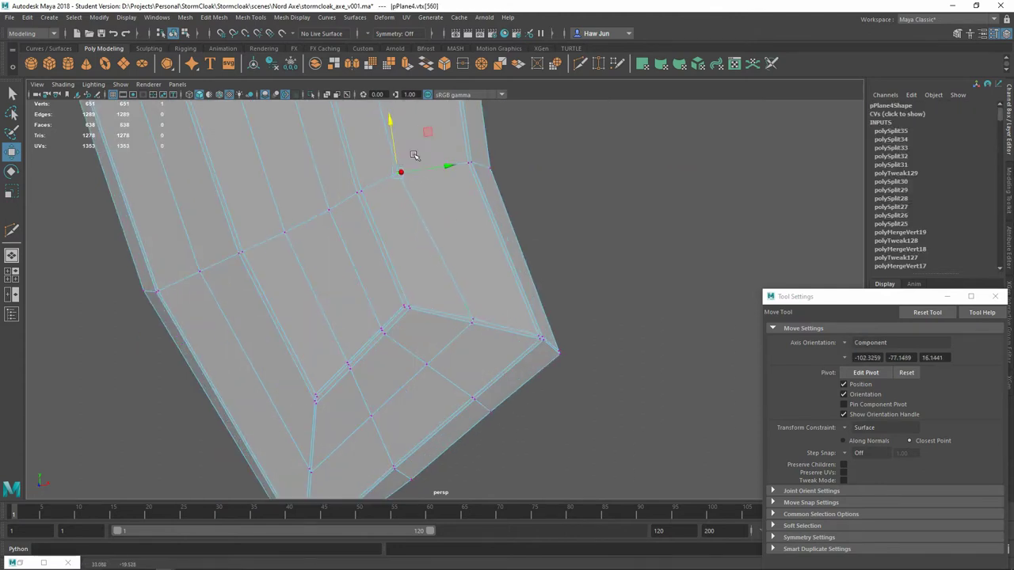
scroll(416, 182, down, 5)
scroll(419, 193, down, 3)
key(q)
key(F8)
scroll(444, 230, down, 3)
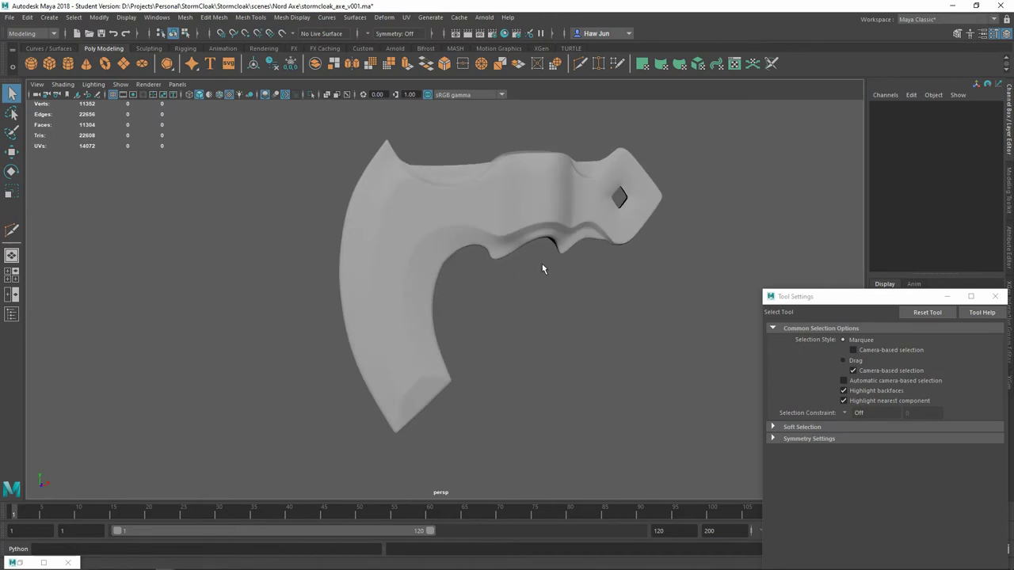
alt+drag(542, 264, 519, 254)
Step: Select the edge run along the inner curve and slide it along the surface
click(397, 287)
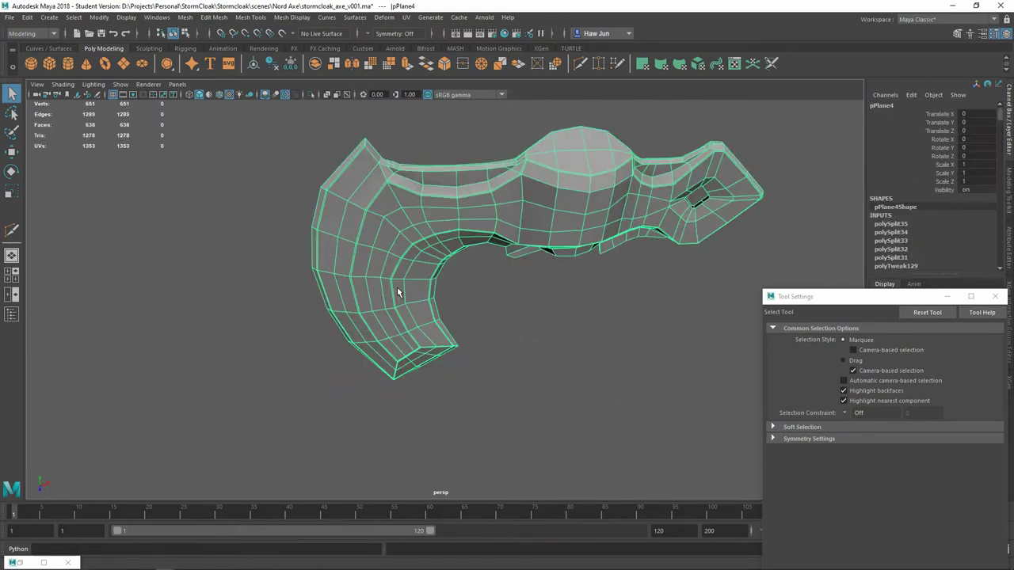
alt+drag(397, 287, 446, 264)
key(F10)
shift+double_click(428, 361)
key(w)
scroll(460, 308, up, 2)
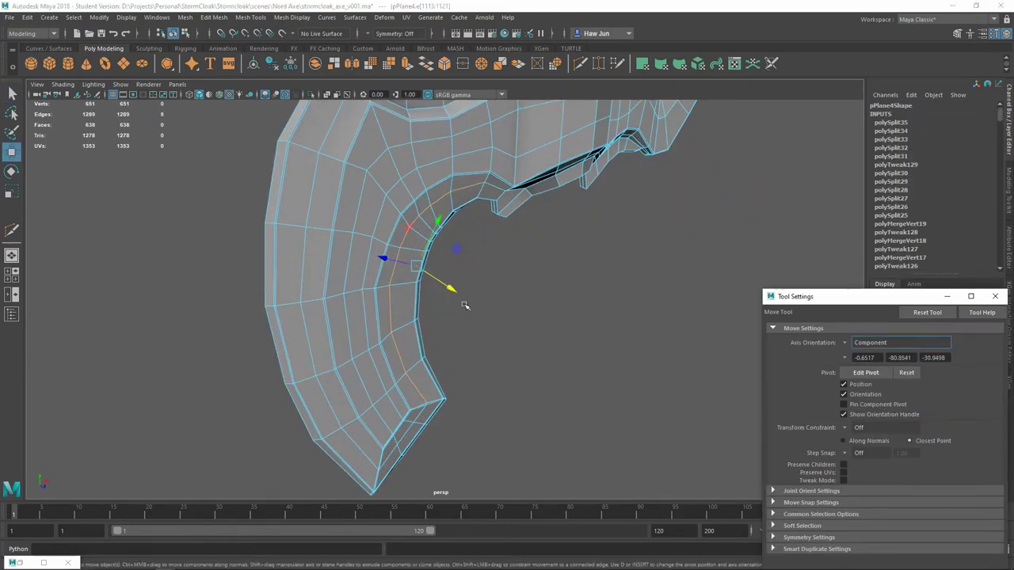
alt+drag(465, 306, 452, 267)
key(F8)
mouse_move(594, 289)
alt+mouse_down()
mouse_move(478, 274)
mouse_move(517, 280)
alt+mouse_up()
mouse_move(505, 319)
alt+mouse_down()
mouse_move(451, 271)
mouse_move(530, 253)
mouse_move(476, 294)
mouse_move(484, 233)
mouse_move(526, 269)
mouse_move(597, 232)
mouse_move(459, 237)
mouse_move(486, 243)
alt+mouse_up()
key(F8)
Step: Cut a new edge from the top edge to the inner curve and check it smoothed
shift+right_drag(486, 243, 487, 244)
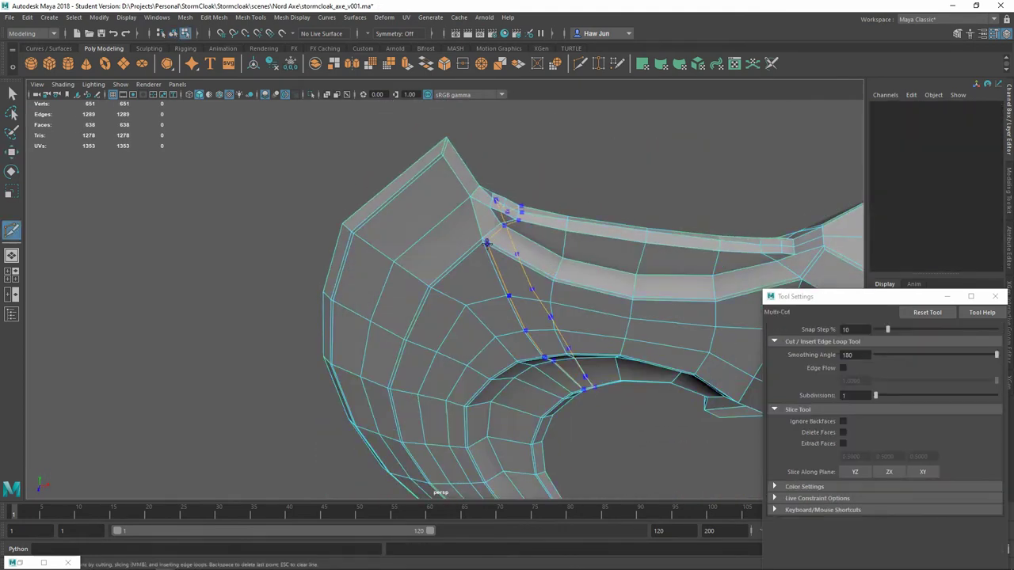
key(Return)
key(q)
mouse_move(477, 243)
alt+mouse_down()
mouse_move(488, 265)
mouse_move(519, 251)
alt+mouse_up()
click(488, 265)
key(3)
click(488, 301)
alt+drag(488, 301, 443, 328)
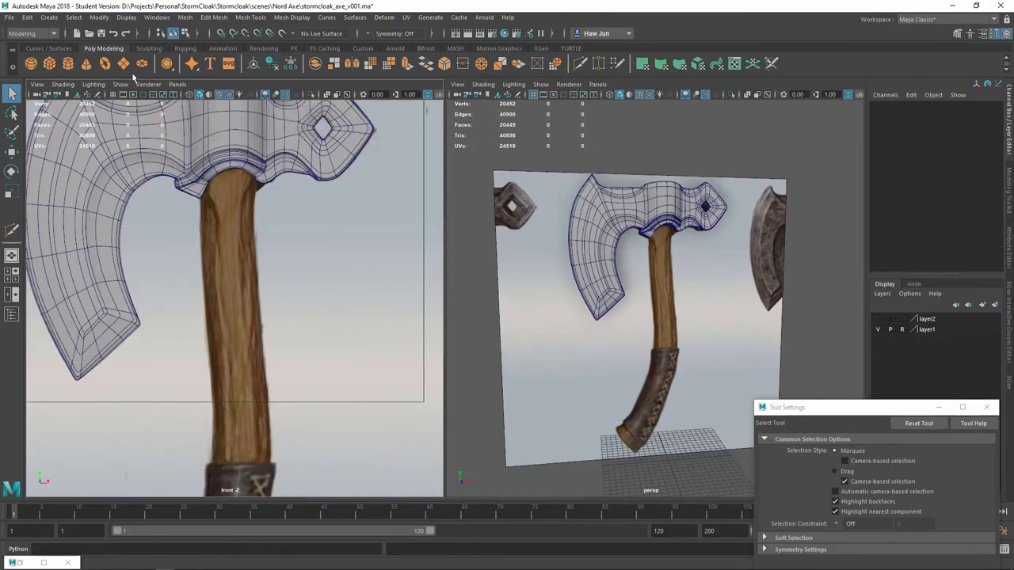
Step: Extrude the handle plane's bottom edge down the haft
click(231, 235)
key(w)
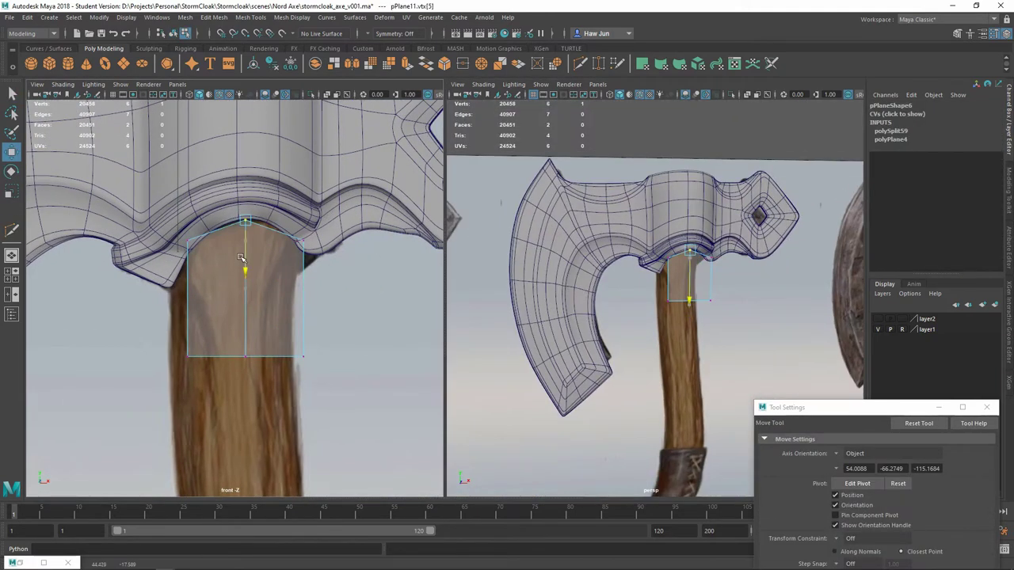
scroll(247, 271, down, 3)
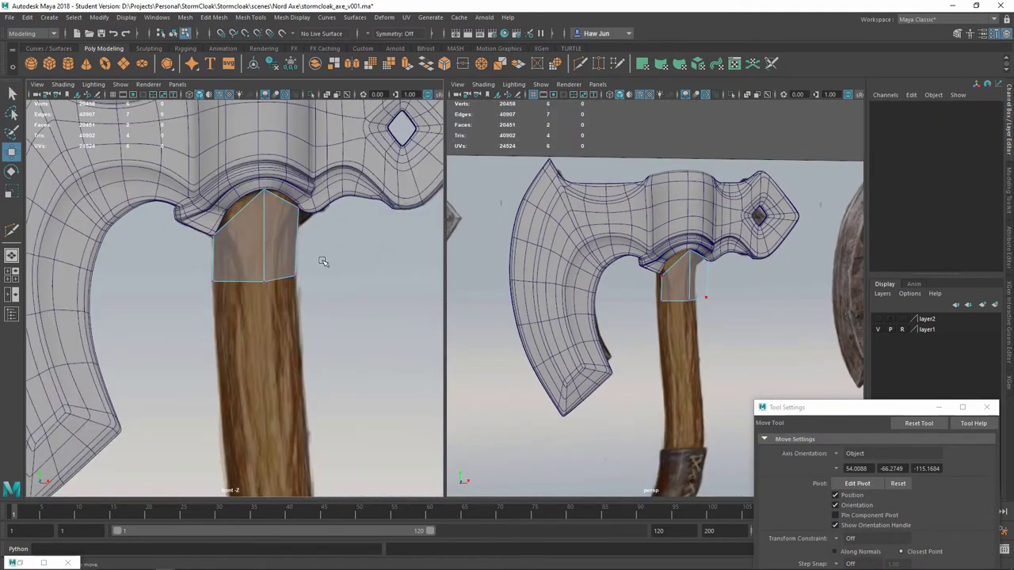
click(238, 221)
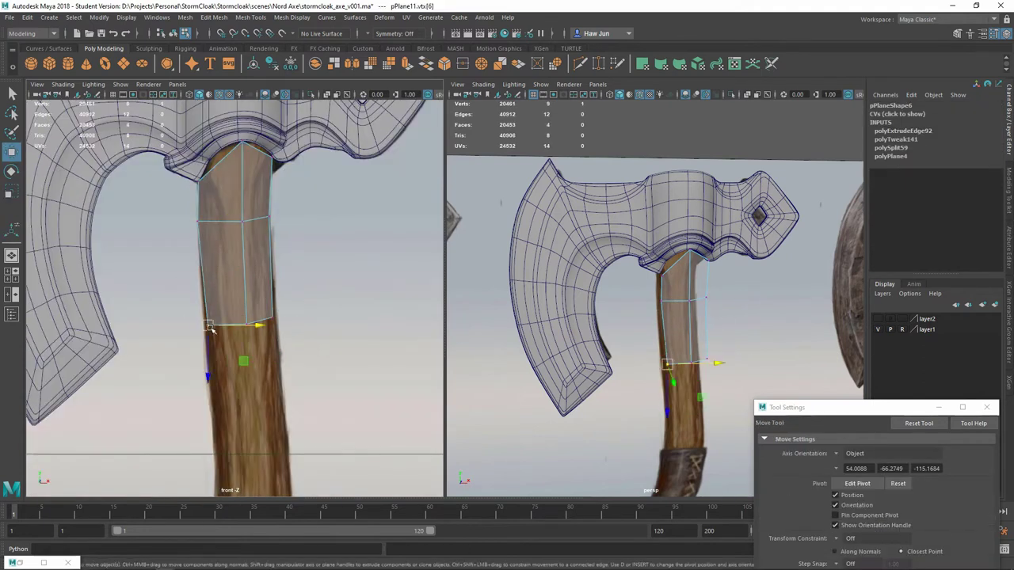
click(272, 324)
mouse_move(283, 323)
alt+middle_down()
mouse_move(286, 265)
mouse_move(244, 242)
alt+middle_up()
key(ctrl+e)
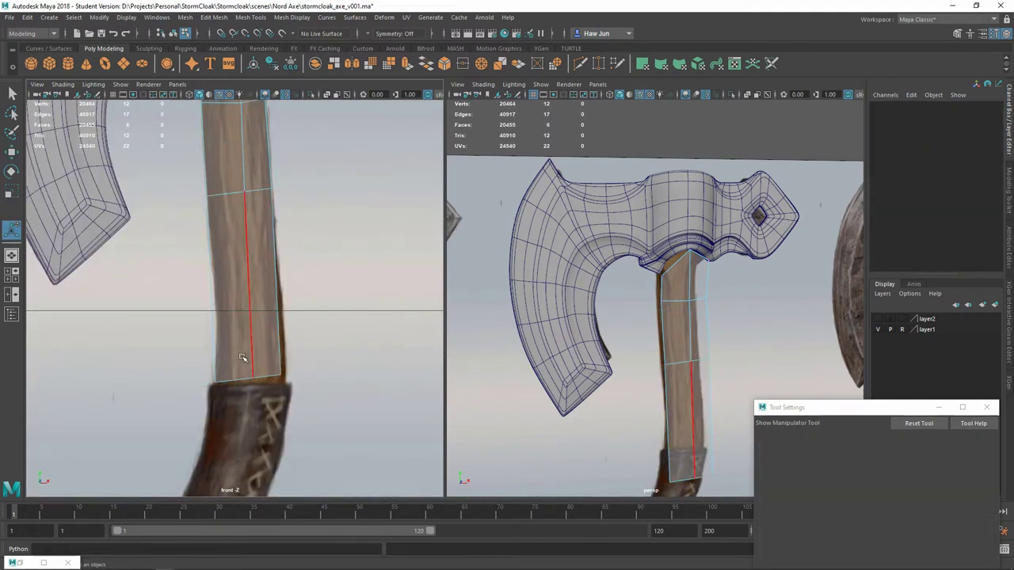
scroll(242, 358, up, 2)
Step: Add an edge loop across the handle strip and position it
click(204, 335)
key(w)
scroll(237, 261, down, 2)
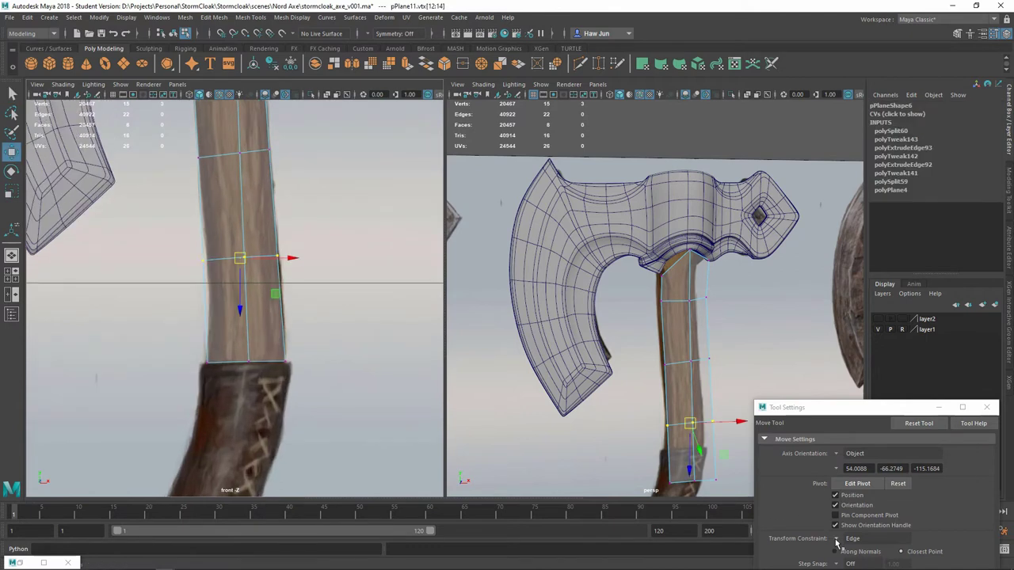
scroll(263, 248, down, 2)
click(262, 227)
alt+middle_drag(262, 227, 269, 235)
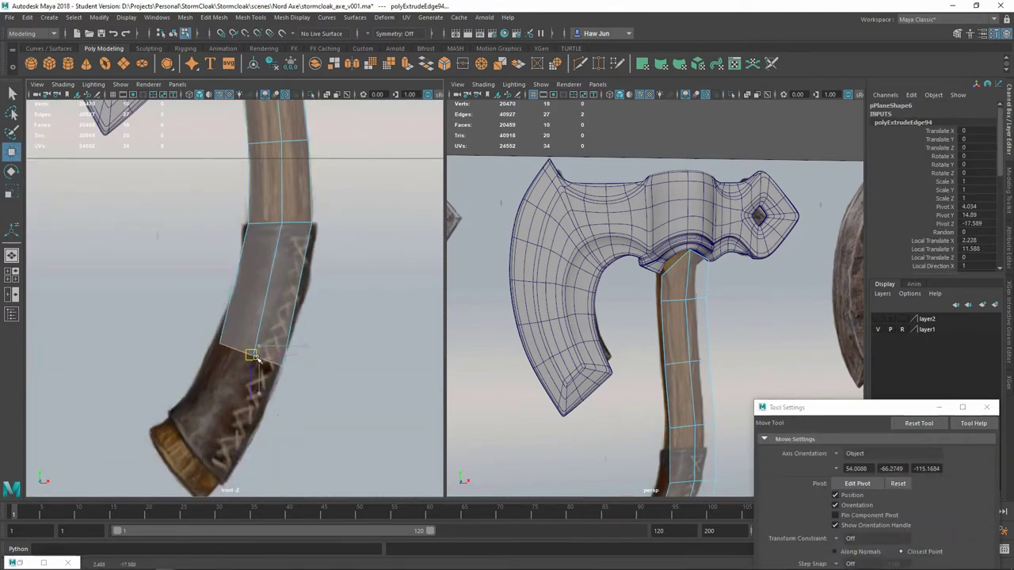
Step: Extrude the bottom edge further and pull the new section down along the grip
key(ctrl+e)
alt+middle_drag(268, 372, 309, 333)
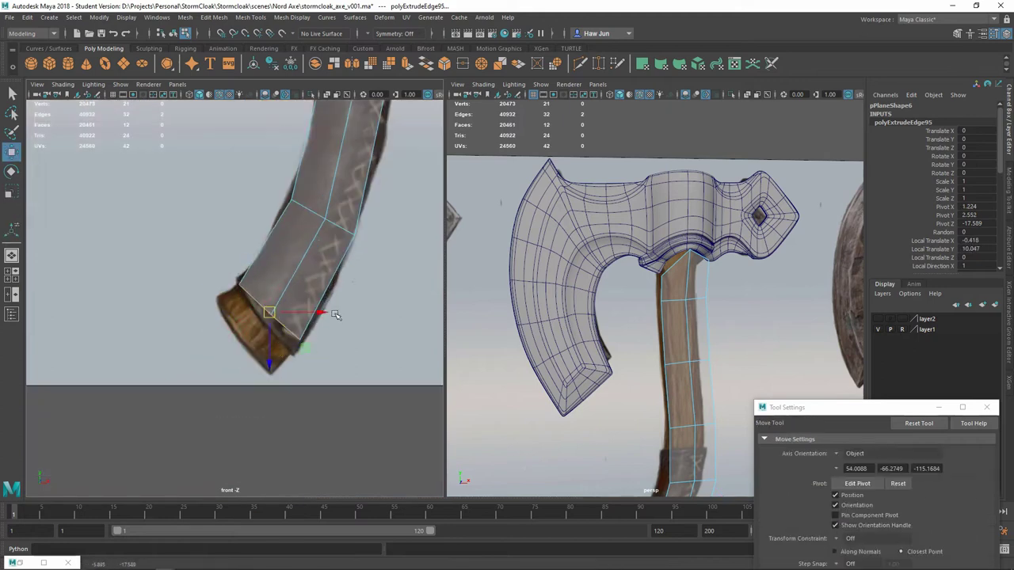
key(q)
click(184, 294)
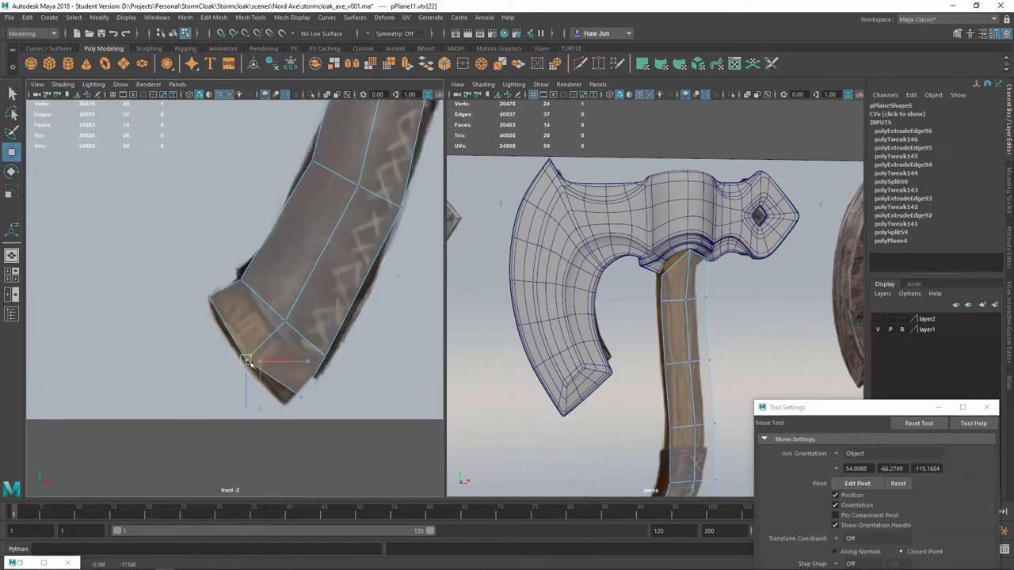
alt+middle_drag(247, 360, 201, 392)
Step: Cut two more edge loops across the grip, one near its end
key(y)
ctrl+click(293, 211)
key(w)
alt+middle_drag(315, 227, 323, 268)
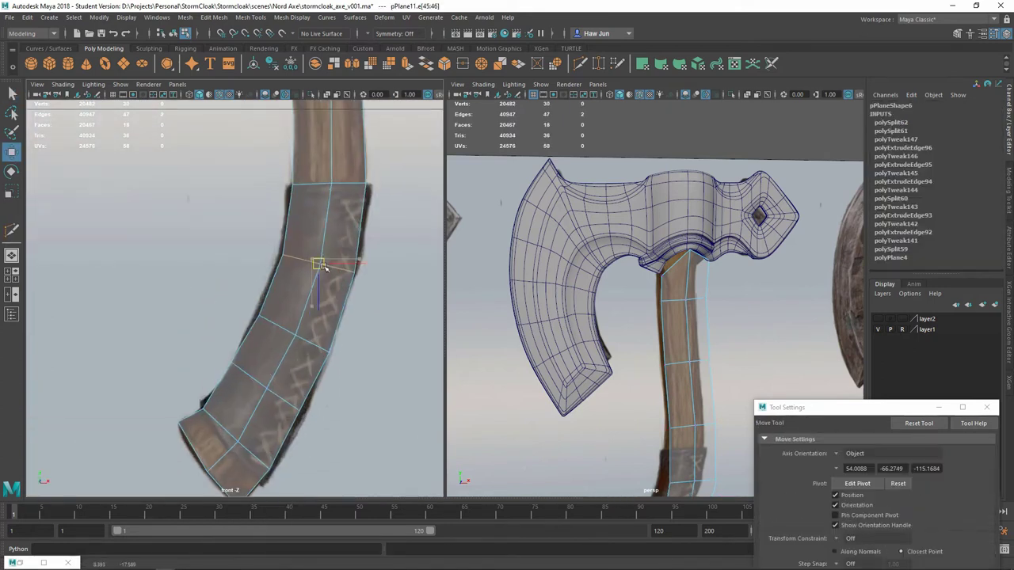
alt+middle_drag(264, 388, 267, 404)
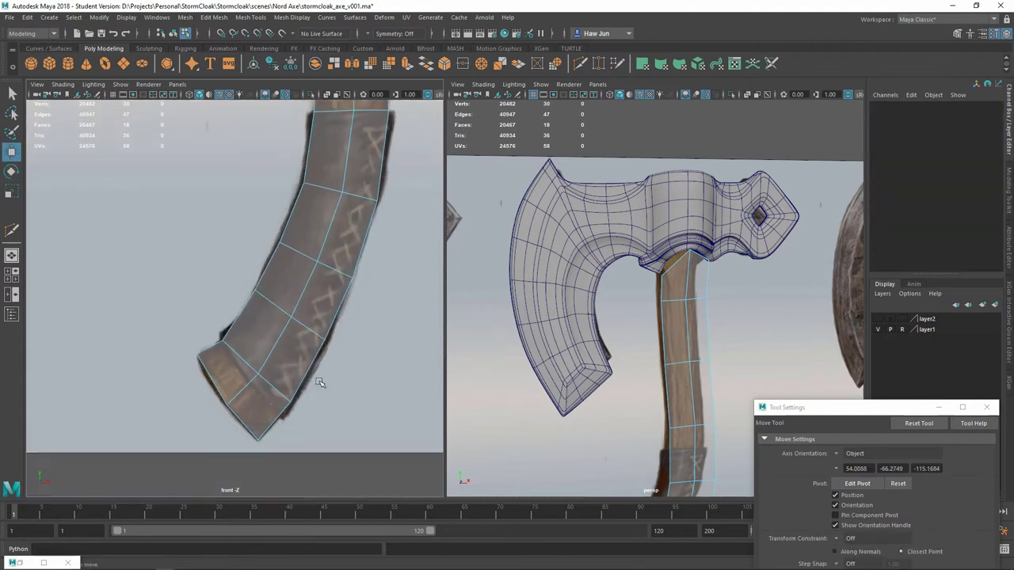
key(y)
ctrl+click(244, 409)
key(w)
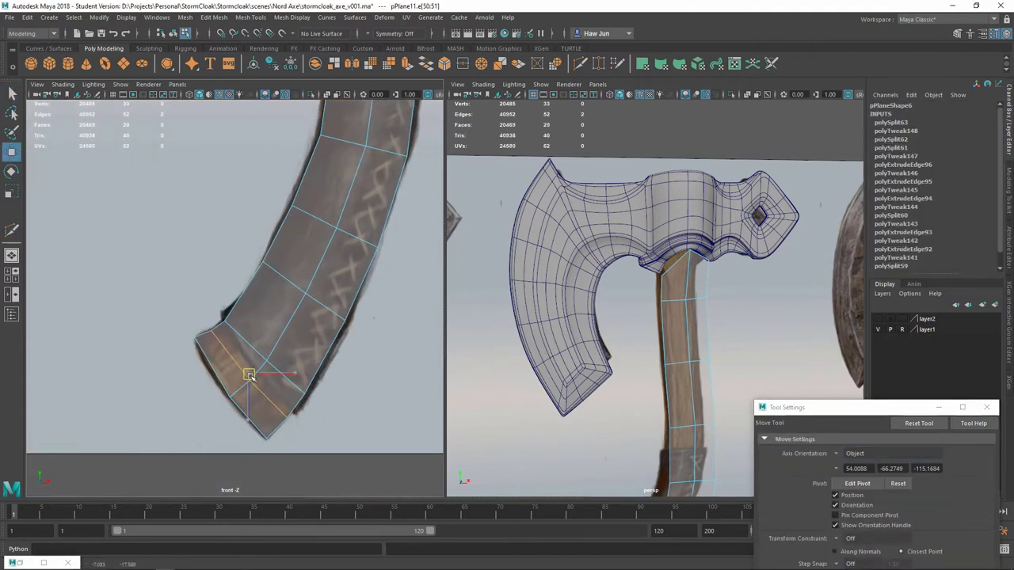
scroll(285, 251, down, 5)
scroll(412, 196, up, 2)
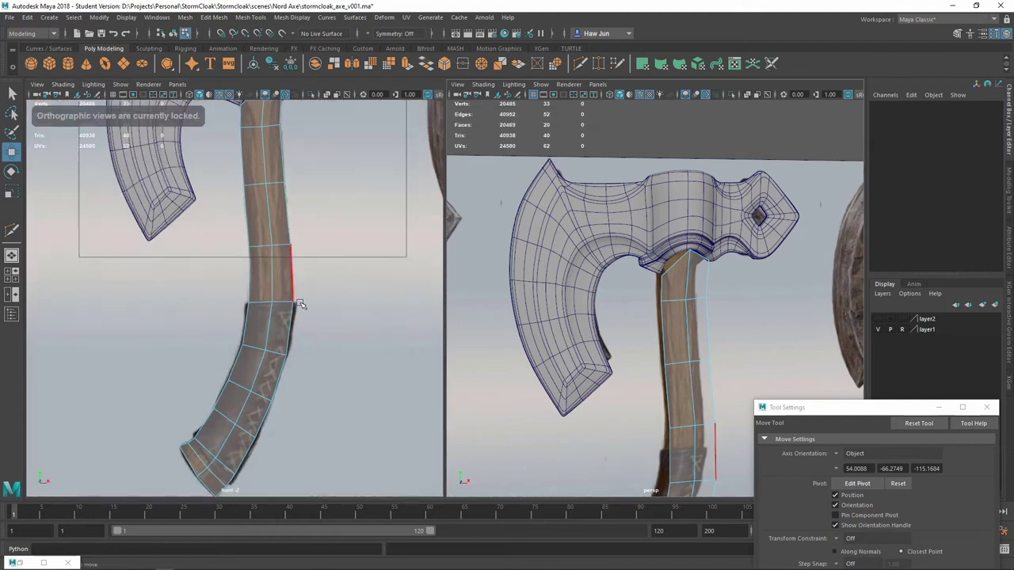
alt+drag(602, 285, 669, 283)
Step: Select the handle object and check it in the top view wireframe
right_drag(663, 227, 724, 217)
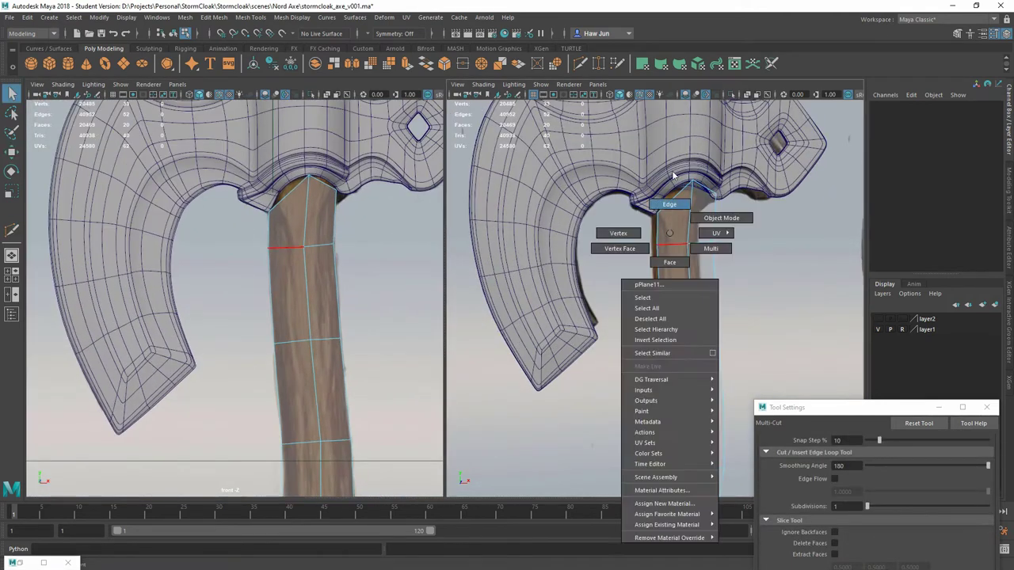
mouse_move(724, 217)
alt+mouse_down()
mouse_move(680, 296)
mouse_move(554, 281)
alt+mouse_up()
double_click(555, 280)
key(w)
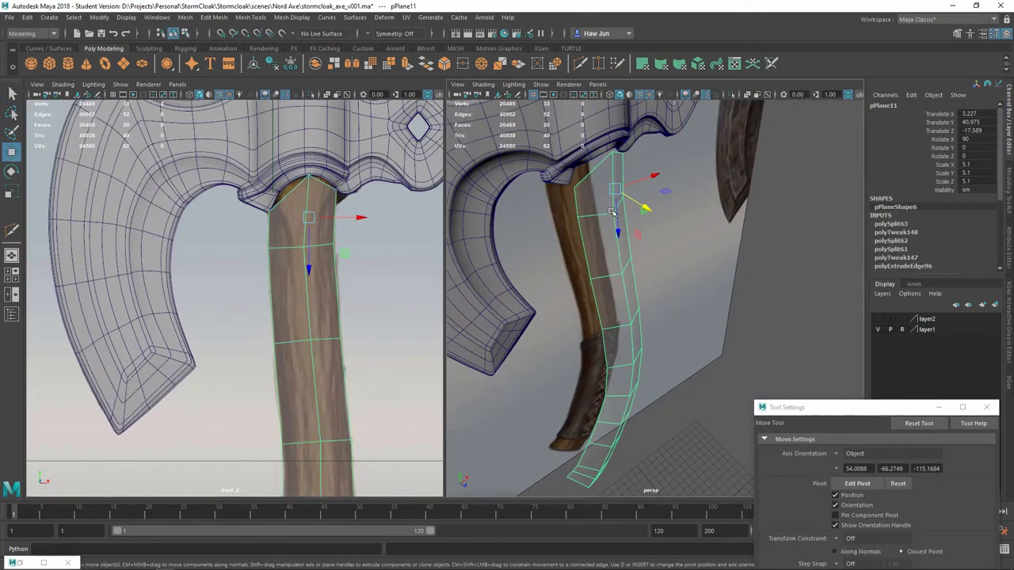
key(space)
mouse_move(481, 251)
alt+mouse_down()
mouse_move(361, 236)
mouse_move(385, 299)
alt+mouse_up()
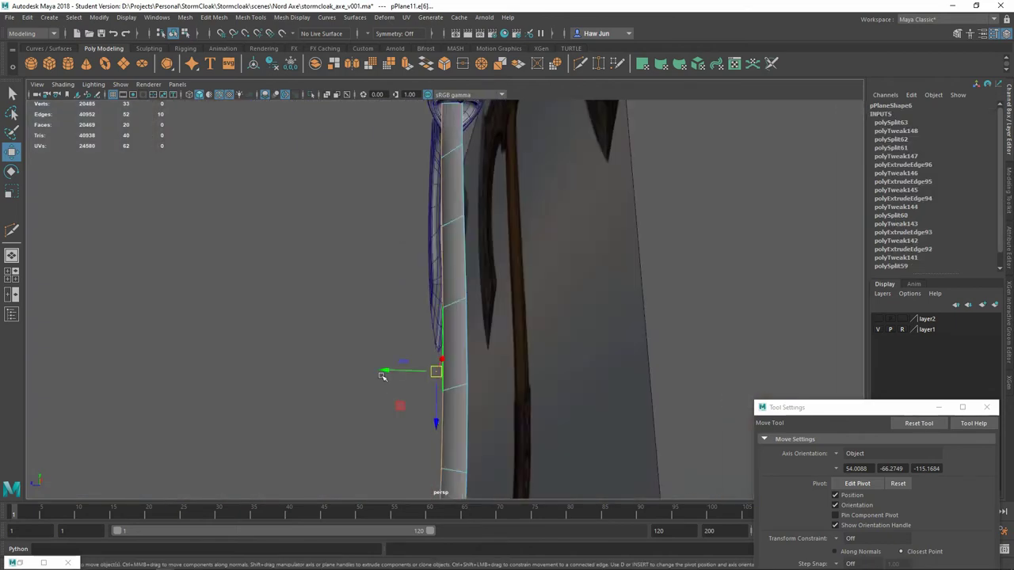
key(space)
key(space)
key(4)
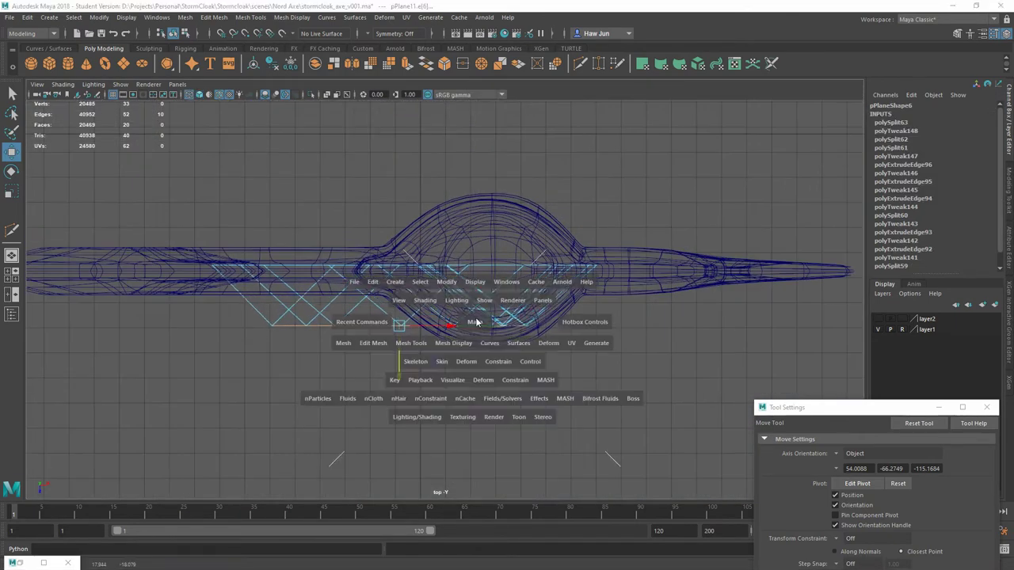
mouse_move(475, 321)
mouse_down()
mouse_move(276, 350)
mouse_move(431, 350)
mouse_up()
key(5)
Step: Center the handle's pivot, show the rest of the axe, and frame the handle
alt+drag(562, 255, 515, 261)
click(99, 17)
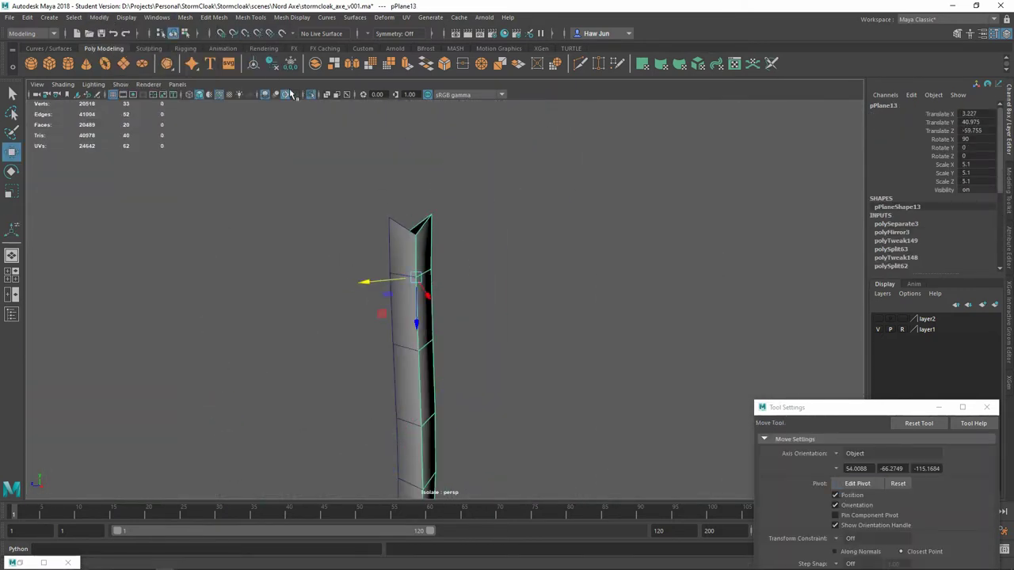
click(287, 95)
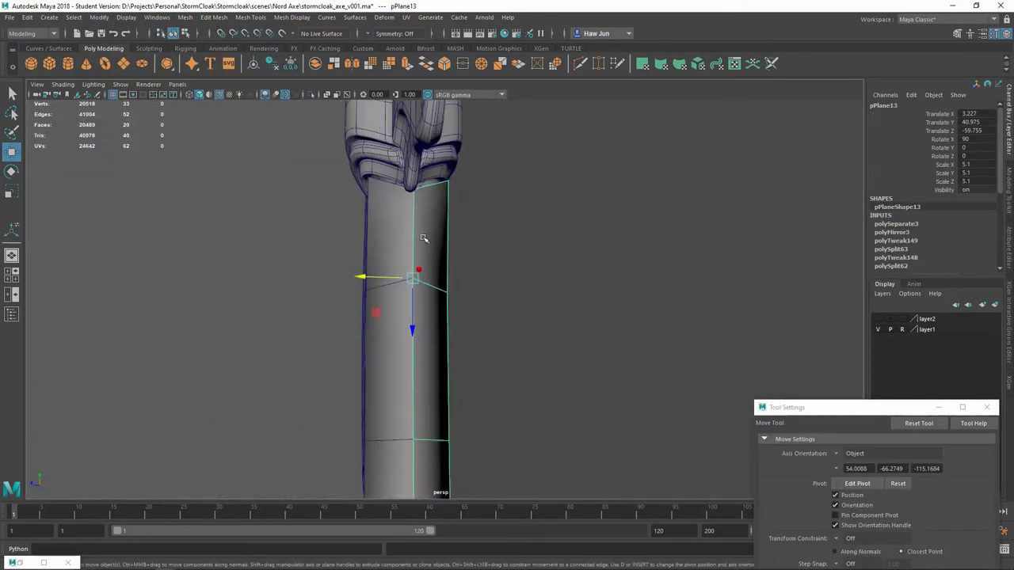
key(r)
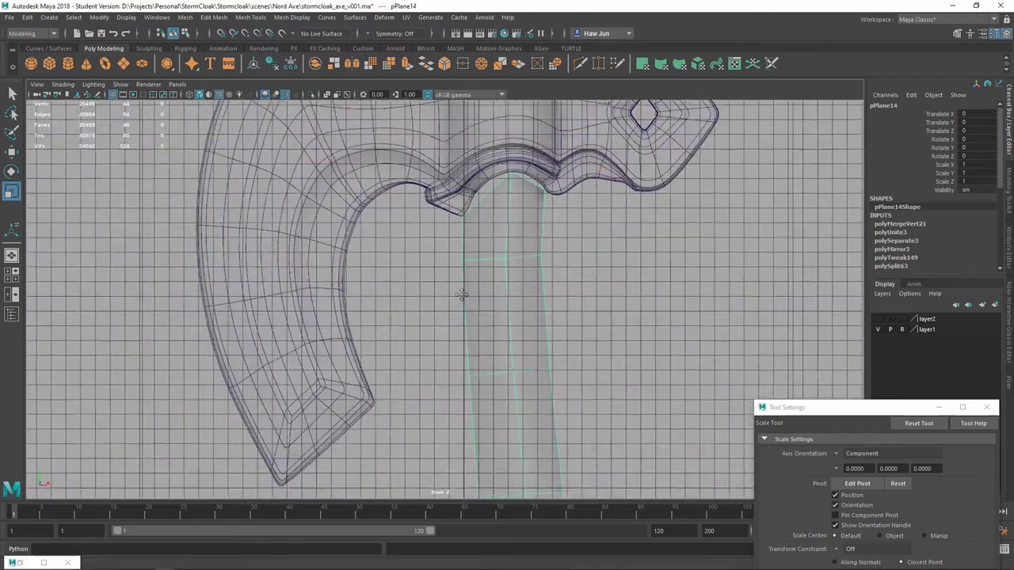
key(f)
key(4)
key(d)
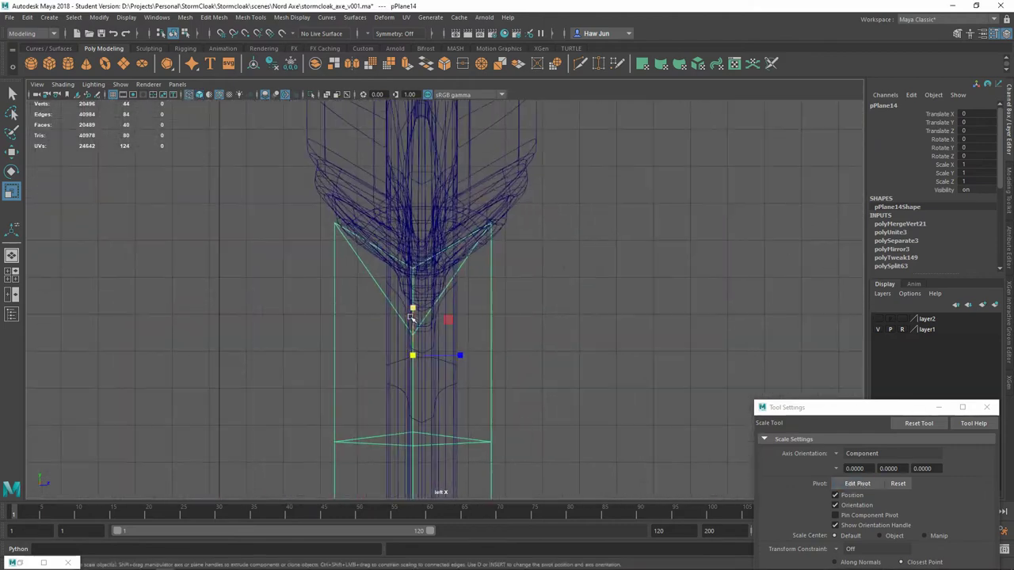
Step: Toggle Z-axis symmetry on the handle and select an edge on its side
key(space)
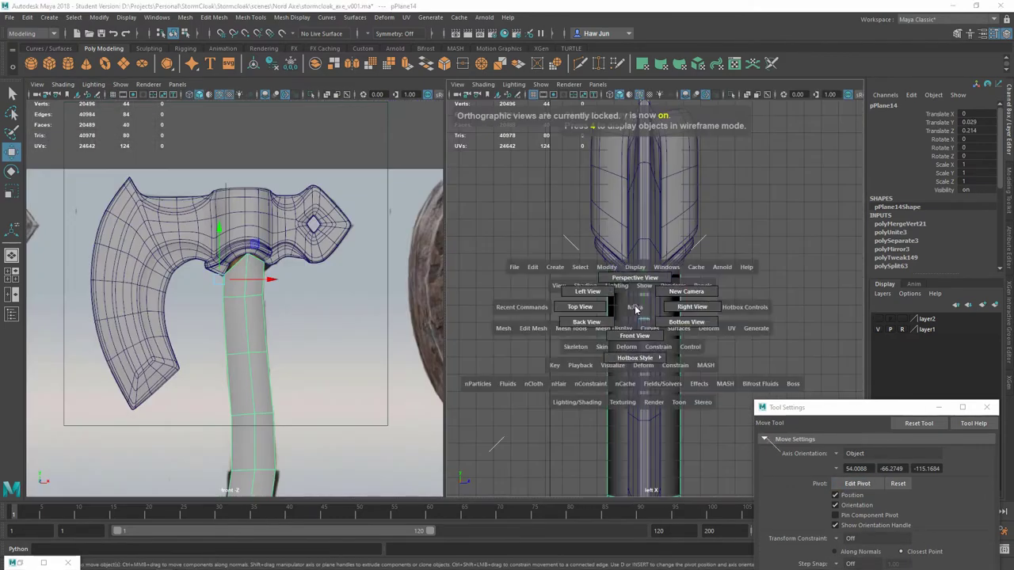
key(space)
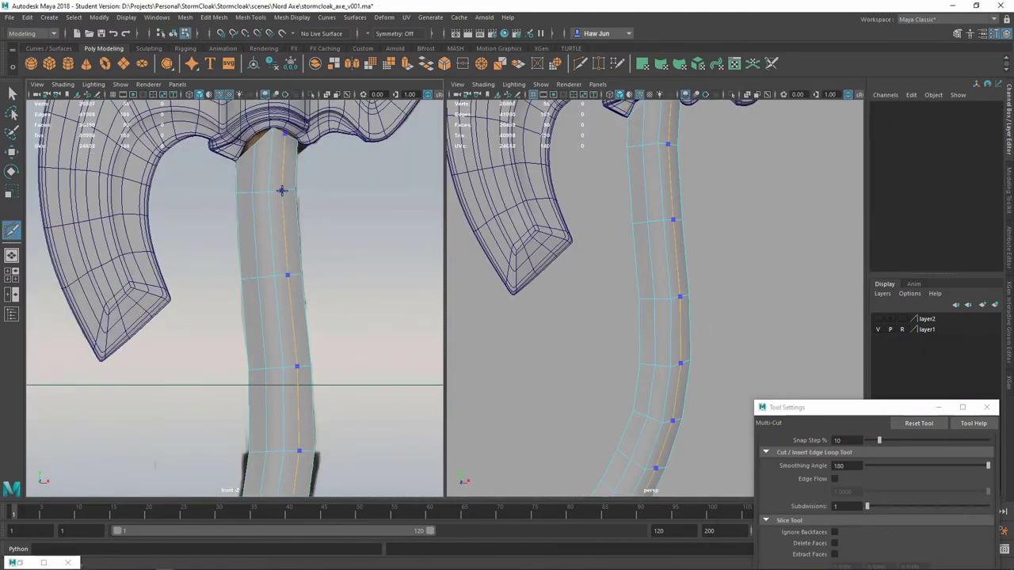
key(space)
right_drag(464, 227, 507, 226)
click(394, 32)
click(392, 68)
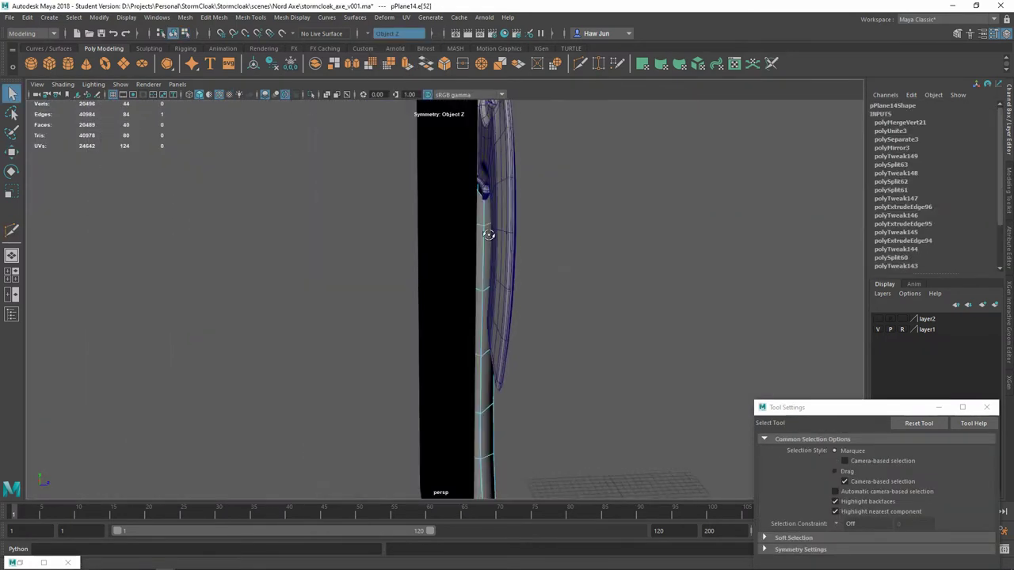
click(395, 33)
click(389, 45)
click(464, 261)
Step: Hide the reference image layer and frame the handle in the perspective view
key(space)
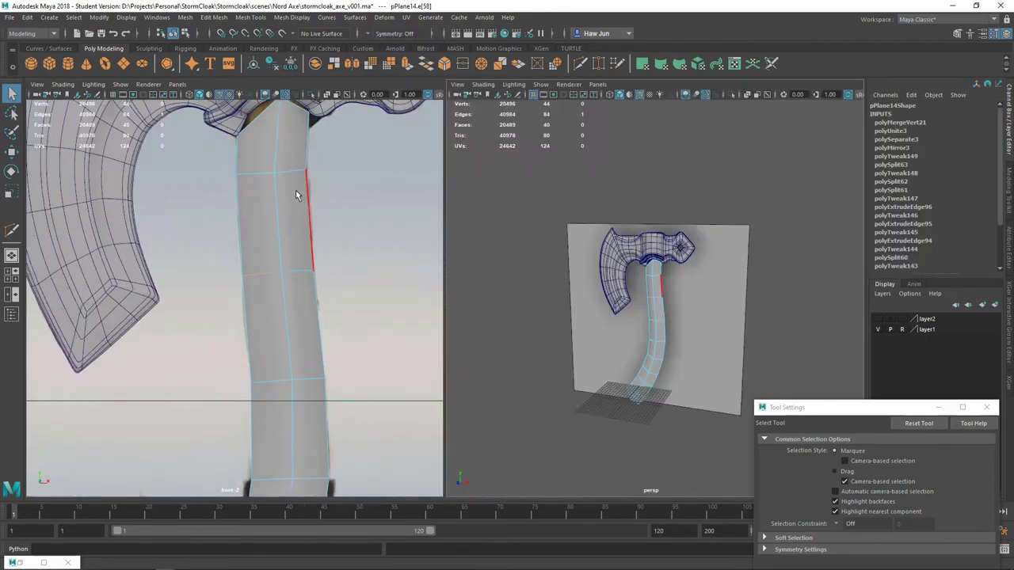
click(878, 330)
key(f)
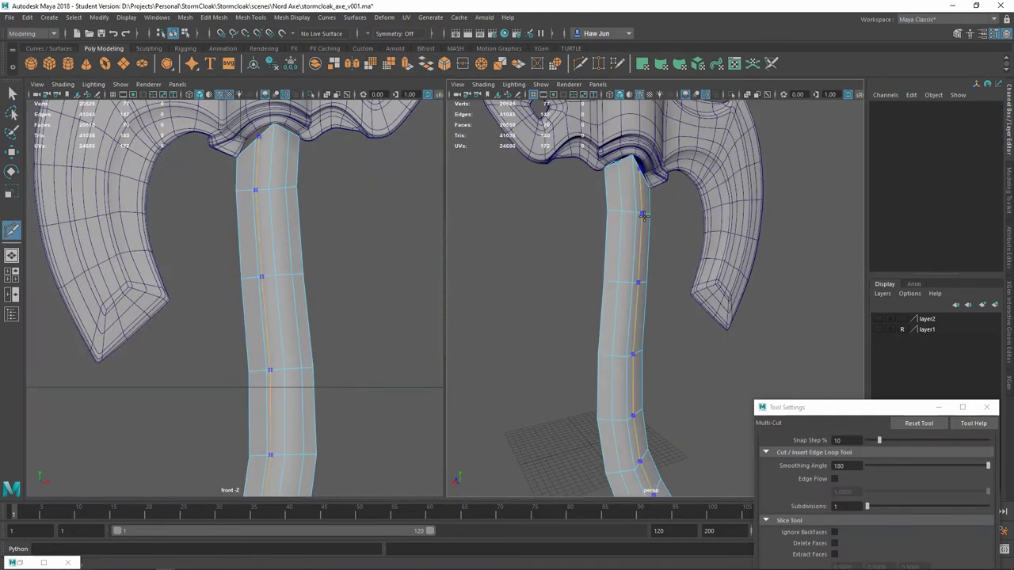
alt+drag(624, 168, 602, 206)
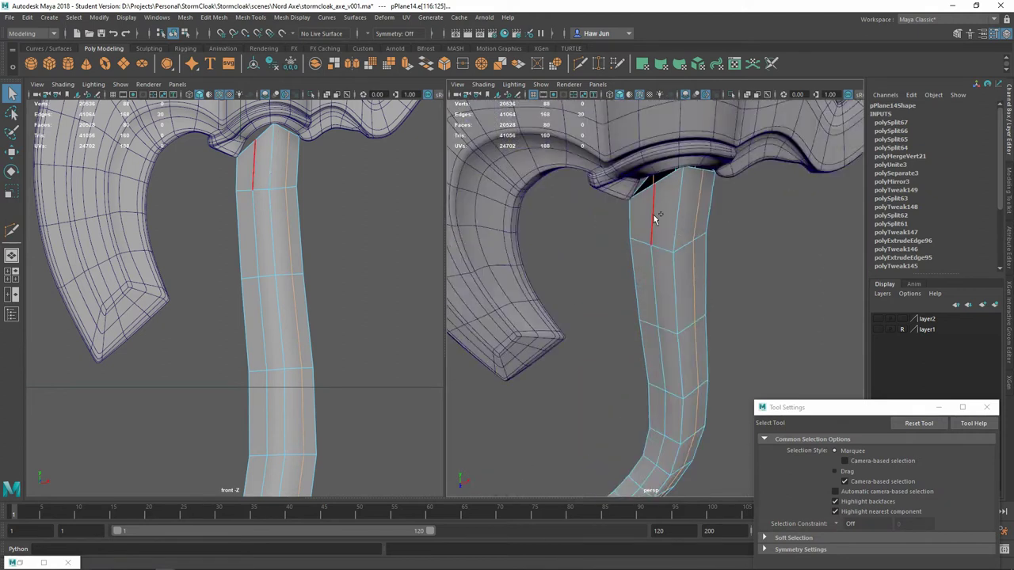
scroll(658, 261, down, 5)
Step: Set scaling to world axes while checking the handle from top and perspective views
key(space)
mouse_move(684, 239)
mouse_down()
mouse_move(608, 268)
mouse_move(586, 301)
mouse_up()
key(r)
click(879, 453)
scroll(633, 261, up, 5)
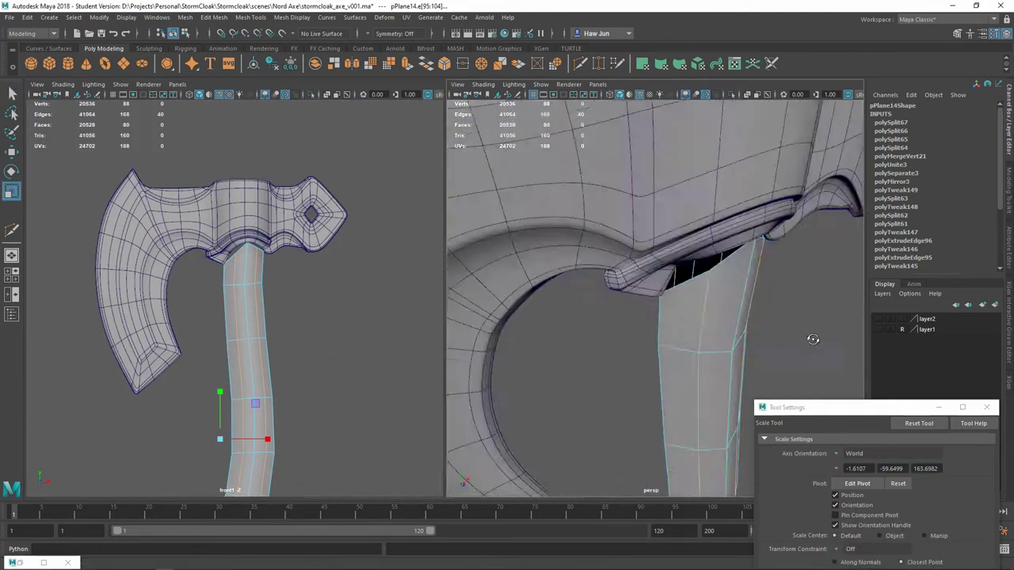
mouse_move(634, 261)
alt+mouse_down()
mouse_move(649, 253)
mouse_move(602, 261)
alt+mouse_up()
scroll(635, 248, down, 2)
scroll(634, 248, up, 3)
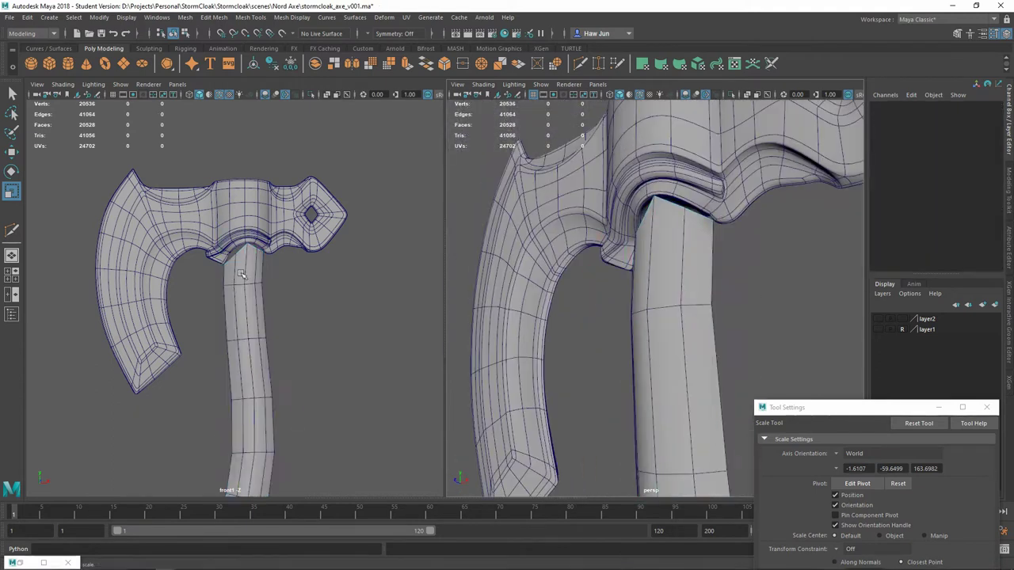
scroll(203, 239, up, 5)
Step: Select the handle's top edge and scale it to fit under the axe head
click(248, 220)
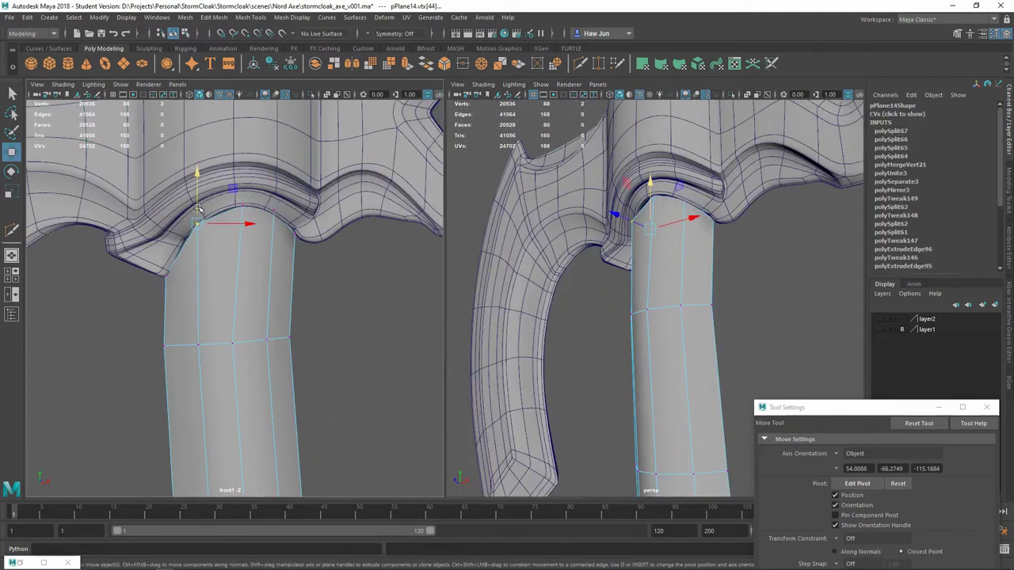
mouse_move(634, 261)
alt+mouse_down()
mouse_move(598, 227)
mouse_move(657, 228)
alt+mouse_up()
key(r)
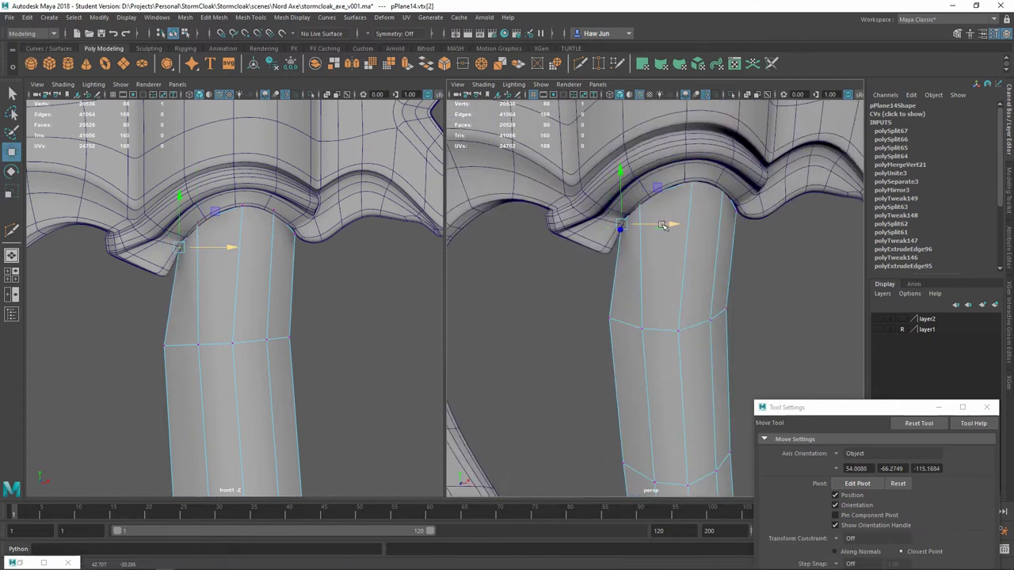
alt+drag(729, 188, 724, 357)
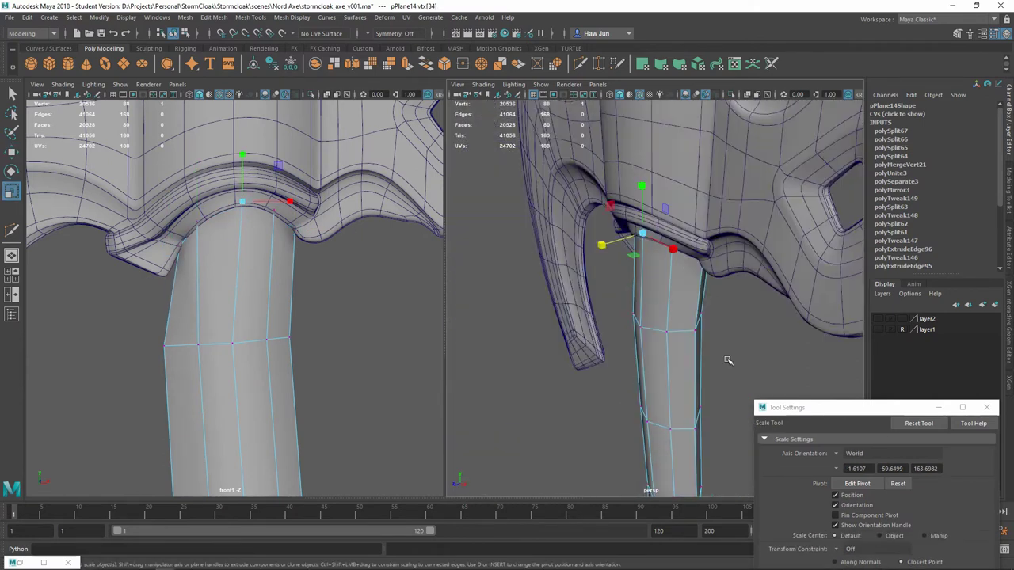
key(r)
alt+drag(657, 317, 634, 261)
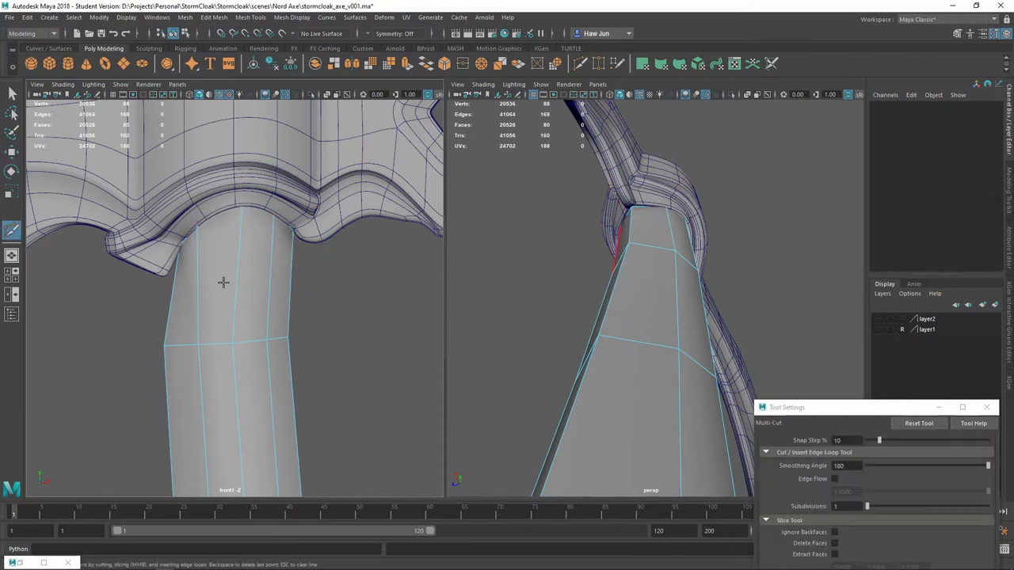
Step: Move a vertex at the handle top, then undo back to earlier edits
right_drag(207, 258, 209, 270)
click(157, 256)
click(153, 272)
key(w)
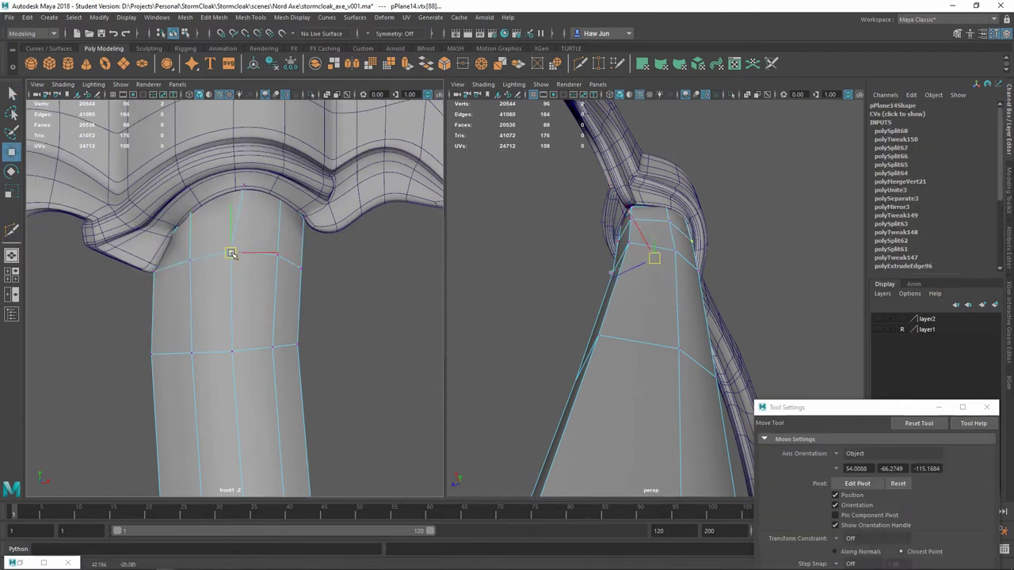
key(ctrl+z)
key(ctrl+z)
key(ctrl+z)
key(ctrl+z)
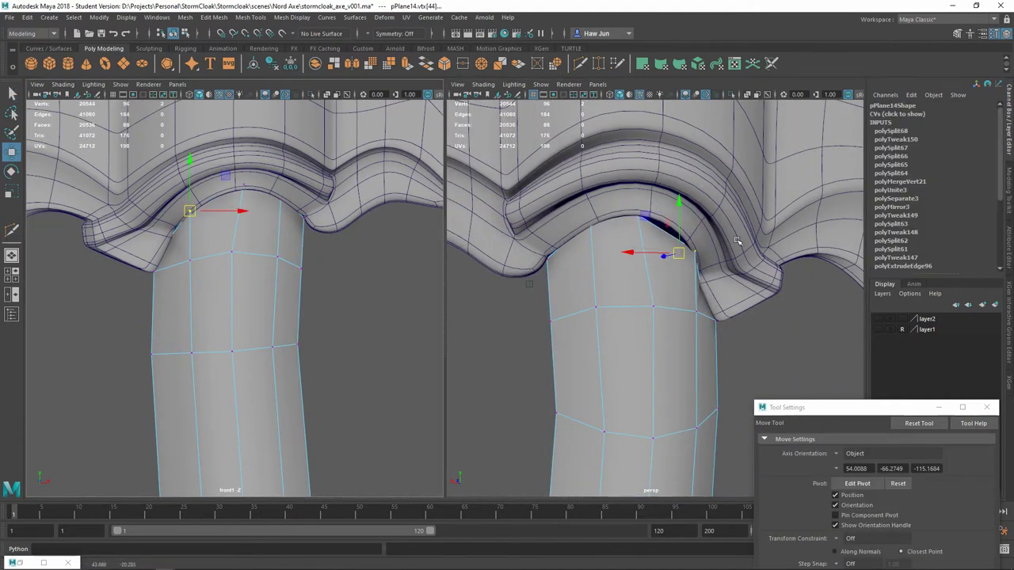
key(ctrl+z)
key(ctrl+z)
key(ctrl+z)
key(ctrl+z)
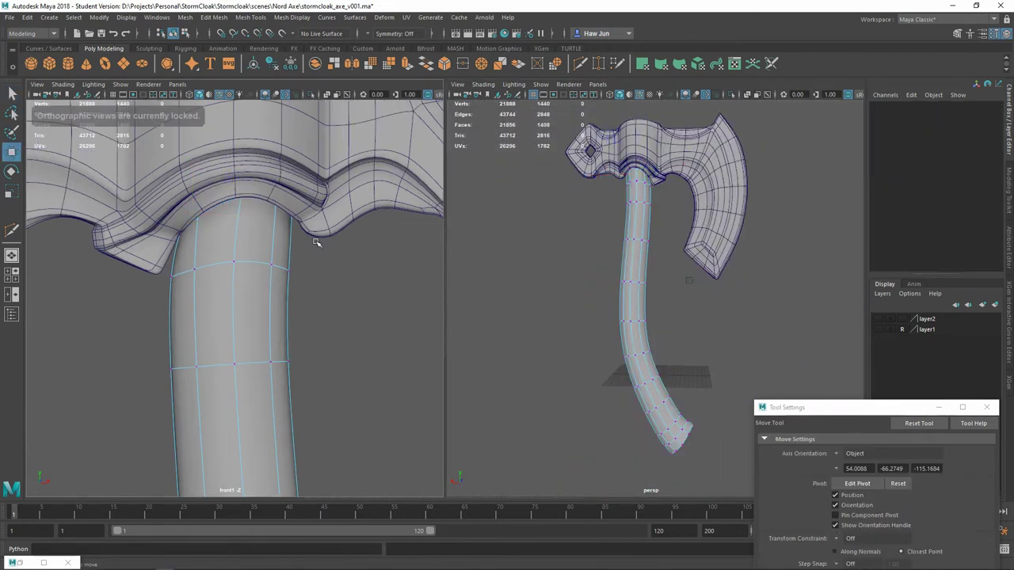
key(ctrl+z)
key(space)
Step: Step back through recent handle-end edits, then redo the last undone cut
key(ctrl+z)
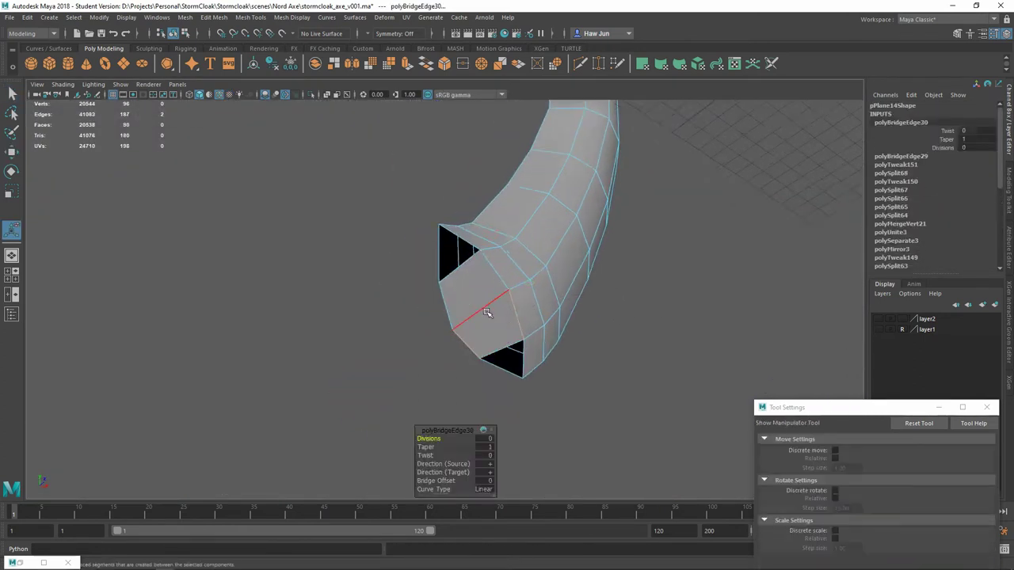
key(ctrl+z)
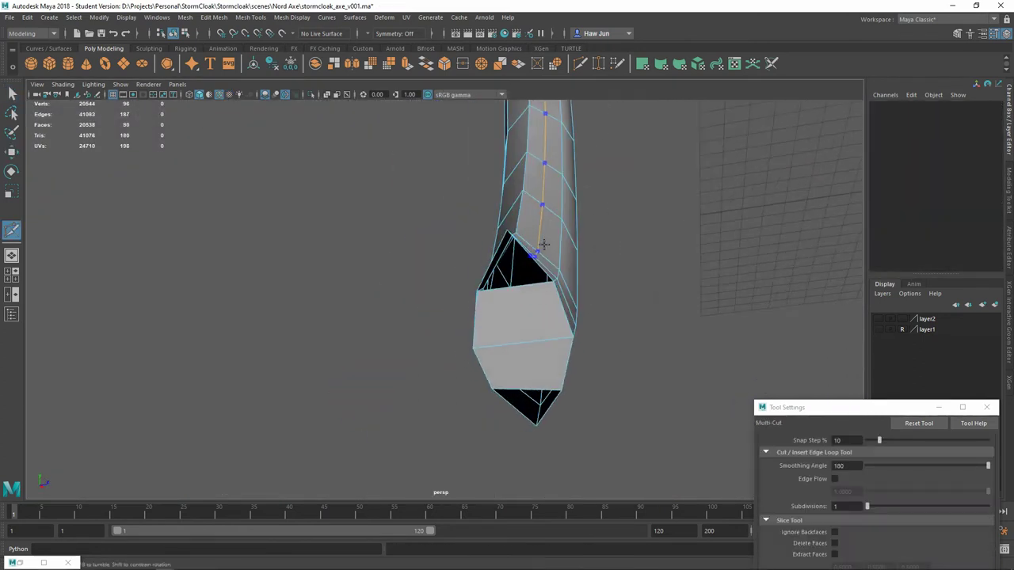
alt+drag(493, 372, 547, 342)
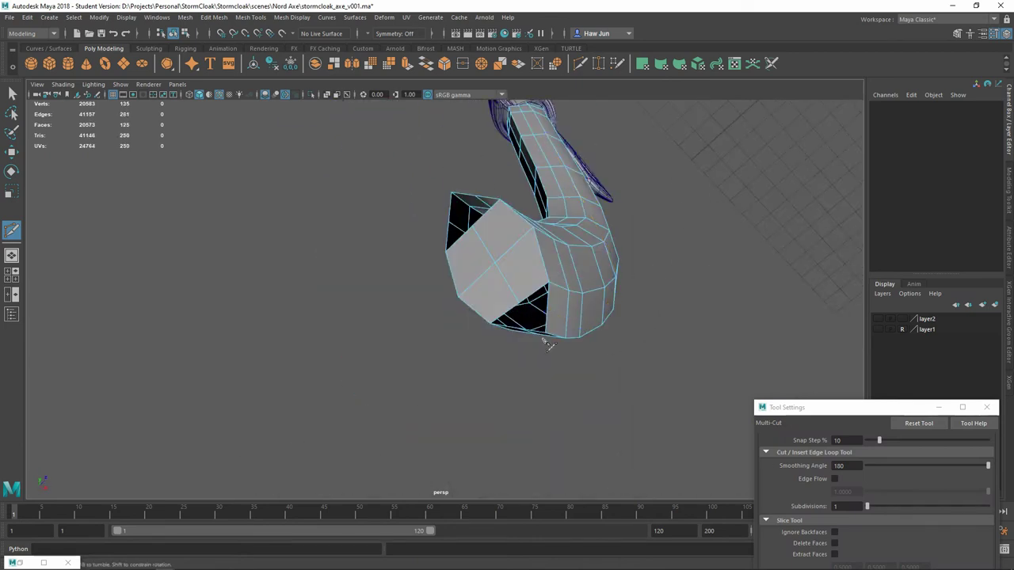
key(ctrl+z)
key(ctrl+z)
key(ctrl+z)
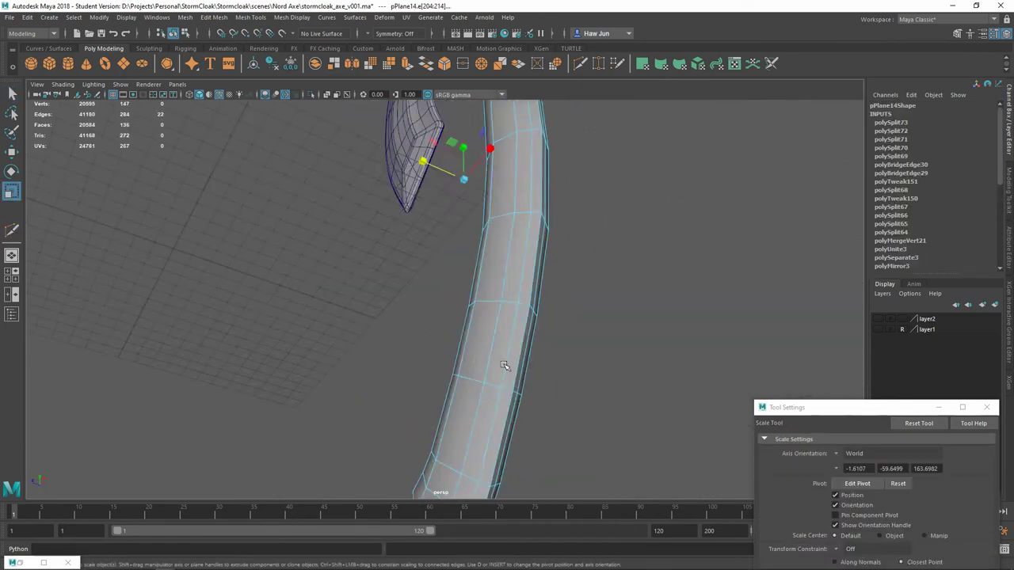
key(ctrl+z)
key(shift+z)
key(shift+z)
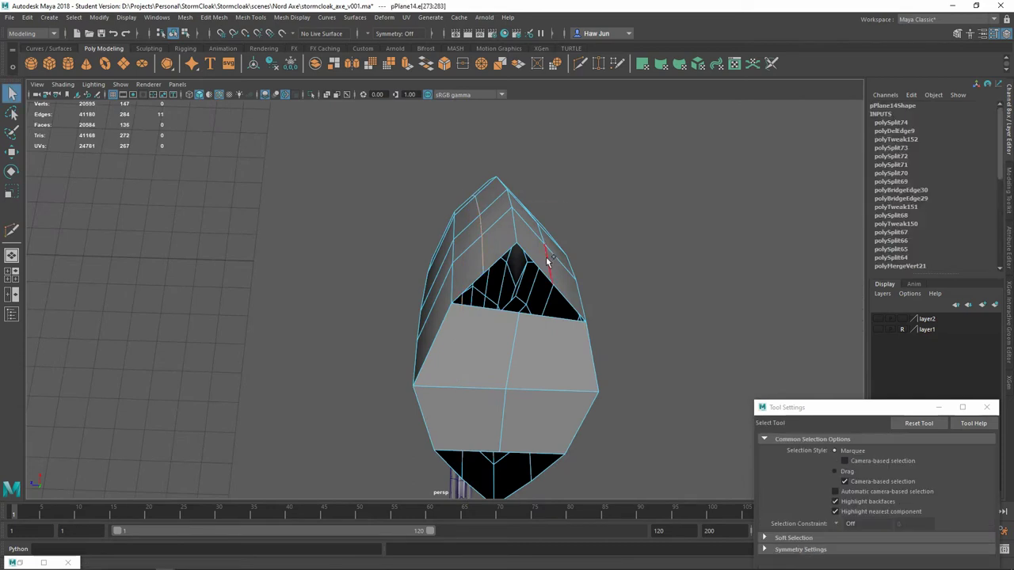
Step: Bridge the open edges to cap the top of the handle
alt+drag(506, 259, 487, 283)
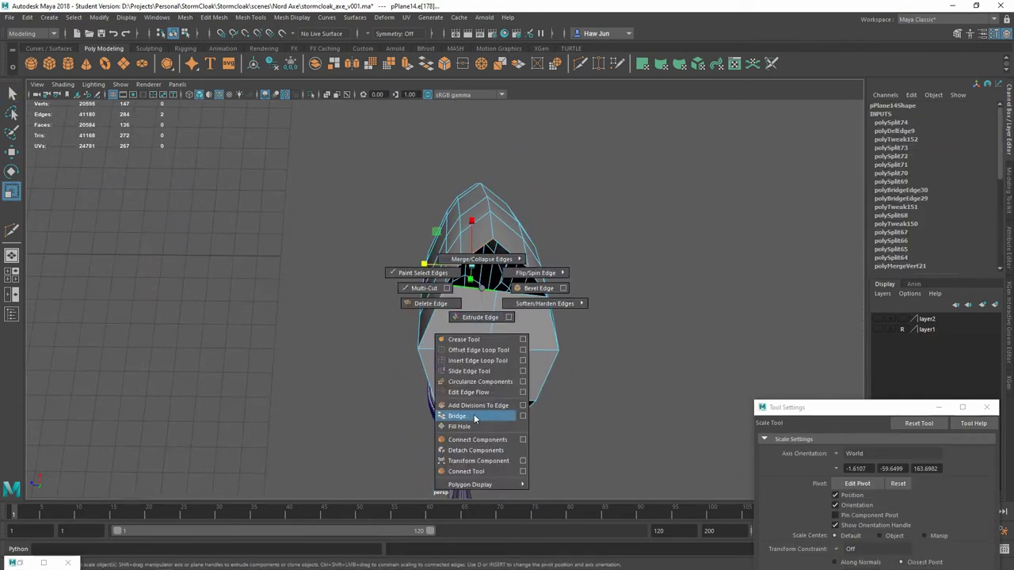
shift+right_drag(486, 283, 475, 405)
mouse_move(476, 267)
alt+mouse_down()
mouse_move(426, 184)
mouse_move(475, 427)
alt+mouse_up()
shift+right_drag(475, 428, 444, 467)
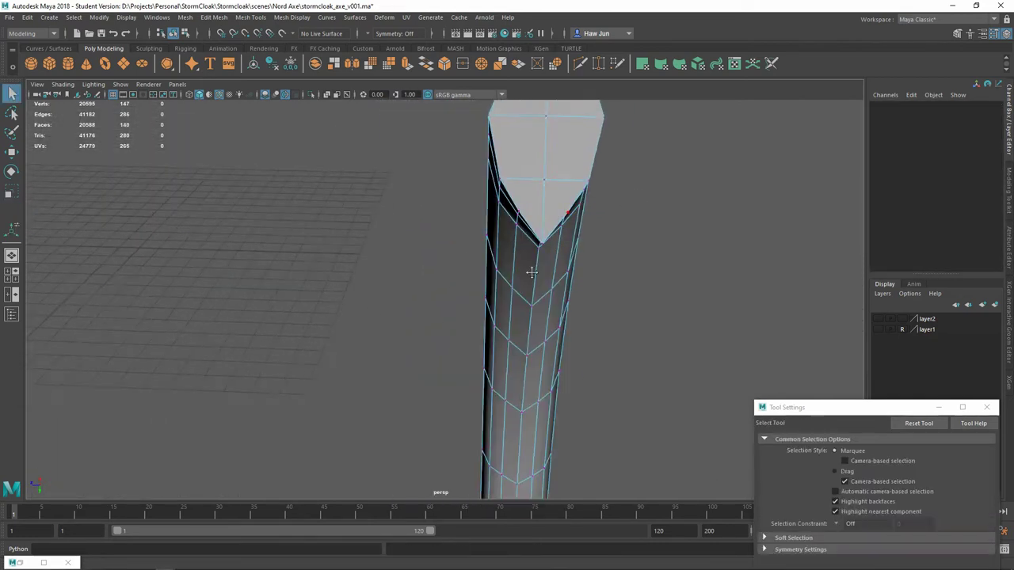
alt+drag(443, 468, 547, 281)
key(f)
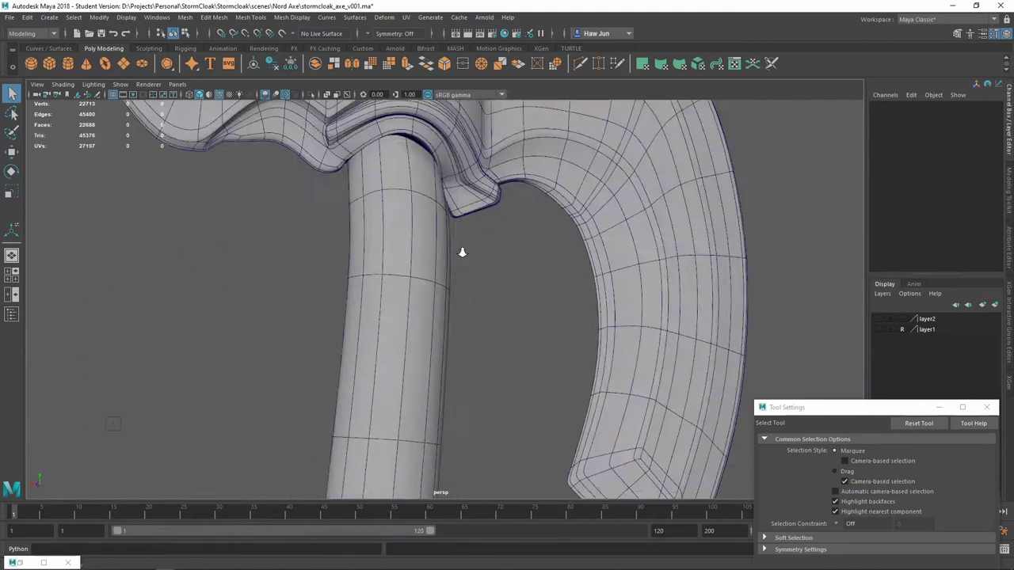
scroll(462, 248, up, 3)
key(space)
Step: Scale and move two rim vertices at the handle top to sit under the head
alt+drag(639, 259, 310, 264)
drag(225, 208, 257, 233)
key(r)
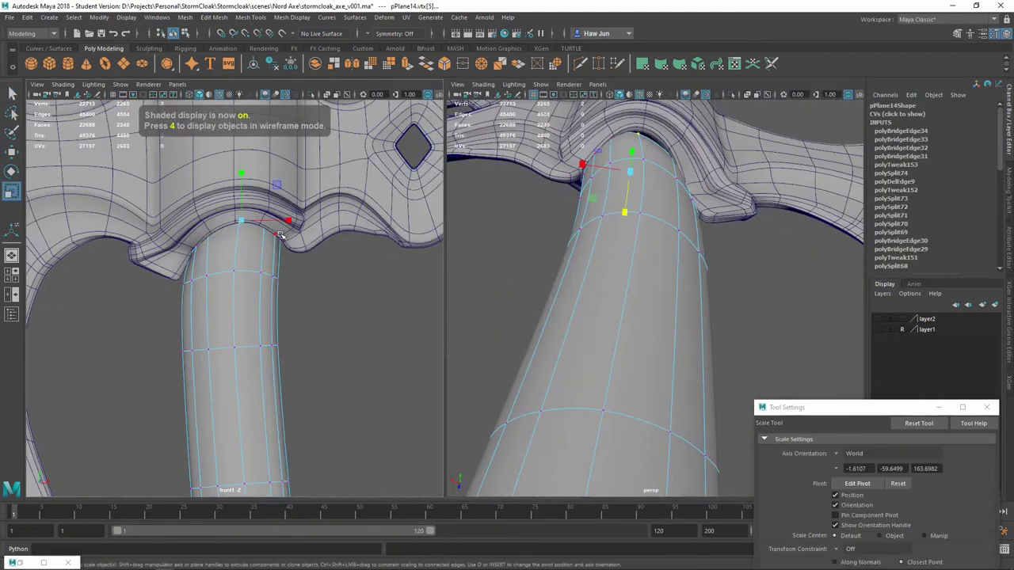
alt+drag(625, 229, 247, 222)
key(w)
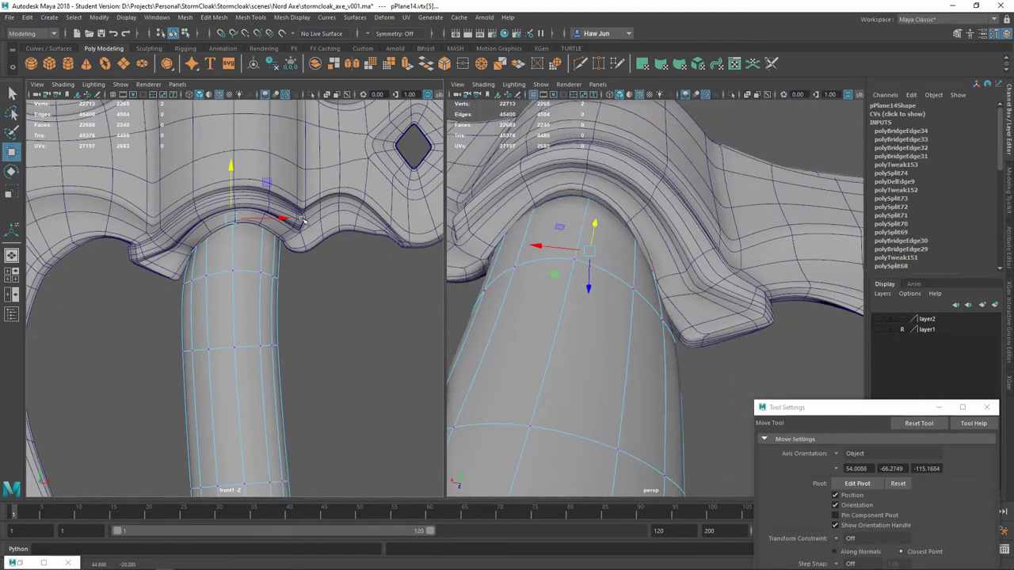
key(ctrl+z)
scroll(303, 205, up, 2)
key(4)
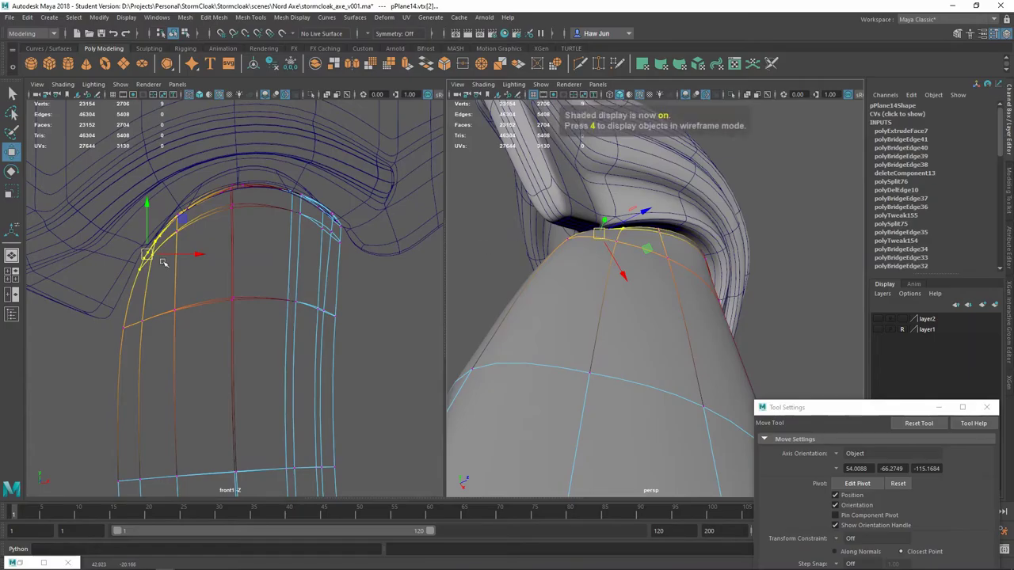
key(5)
scroll(695, 356, down, 5)
Step: Restore textured shading, enter the handle's components, and select an edge at its bottom end
key(6)
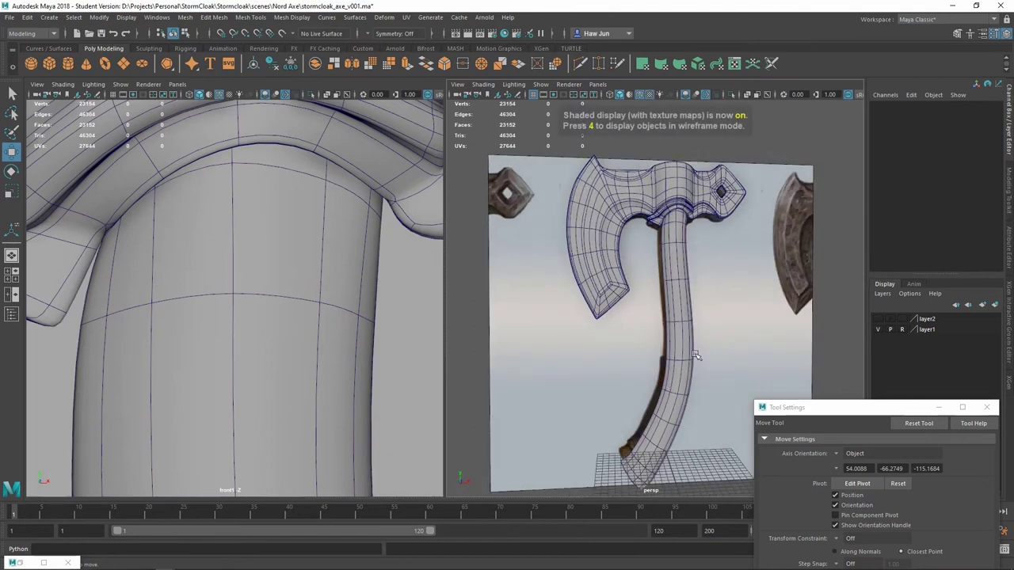
key(a)
click(257, 228)
right_click(257, 230)
key(shift+f)
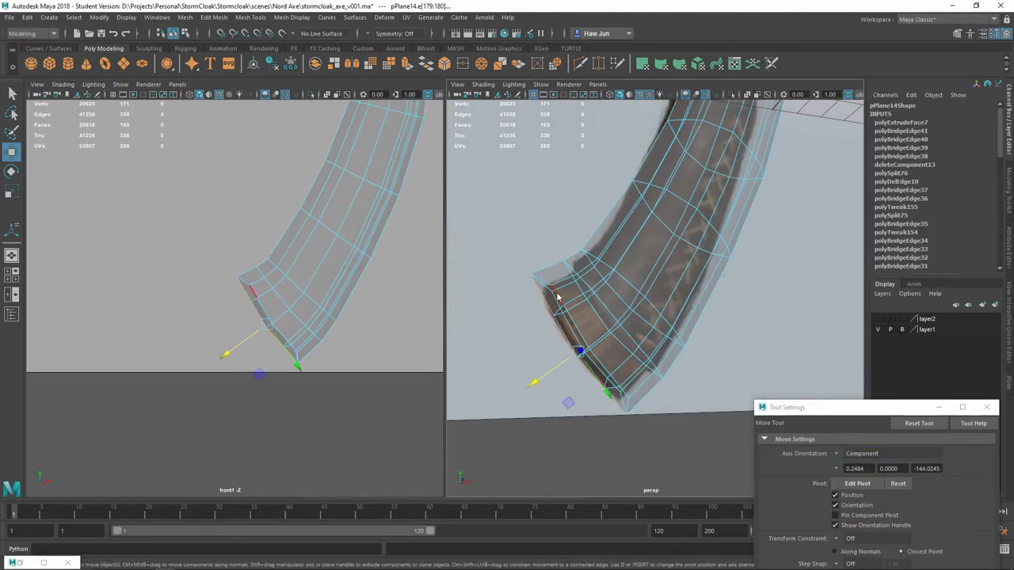
click(356, 377)
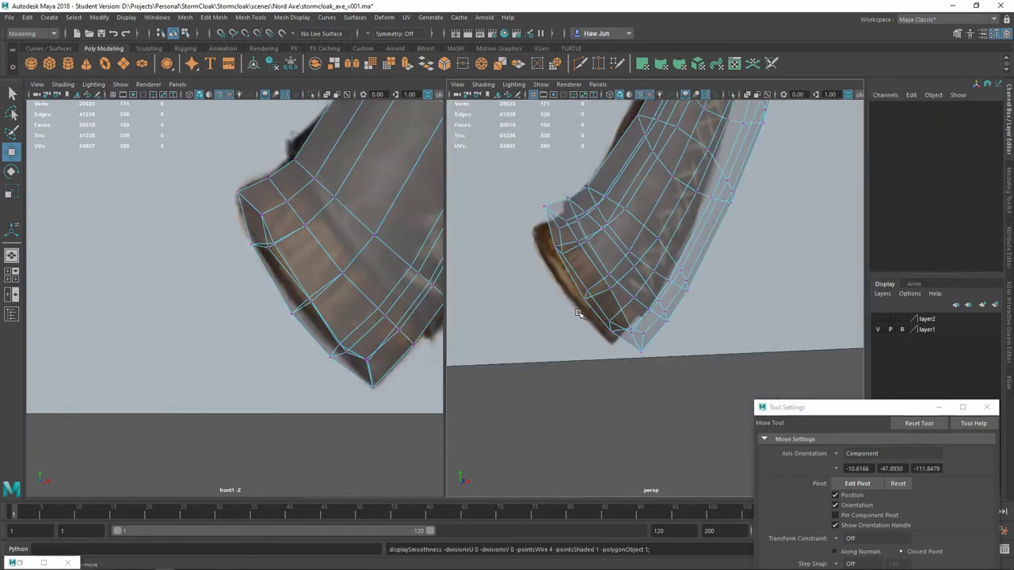
click(623, 257)
key(f)
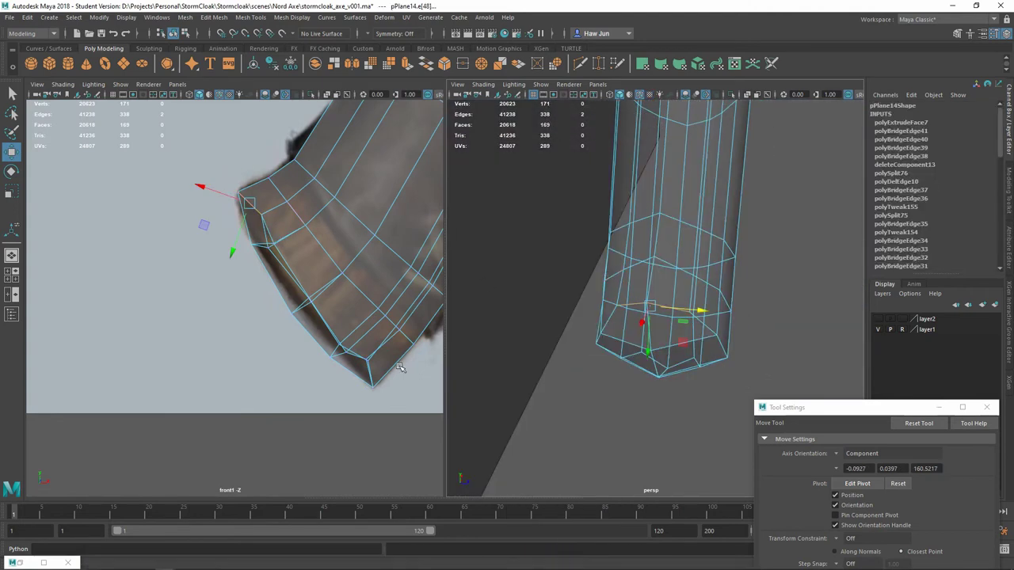
Step: Extrude the bottom face of the curved handle
alt+drag(543, 264, 584, 295)
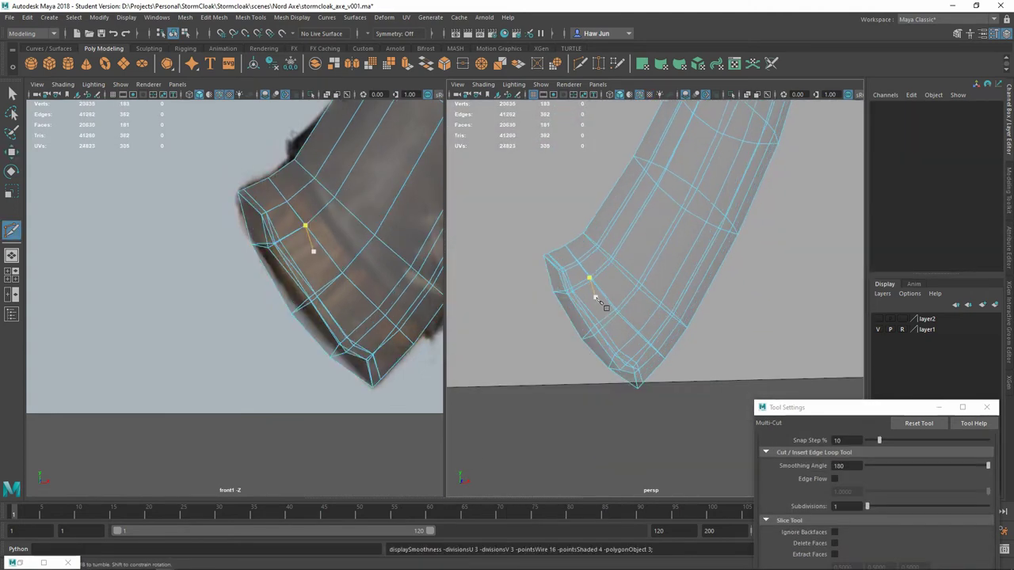
alt+drag(632, 373, 606, 301)
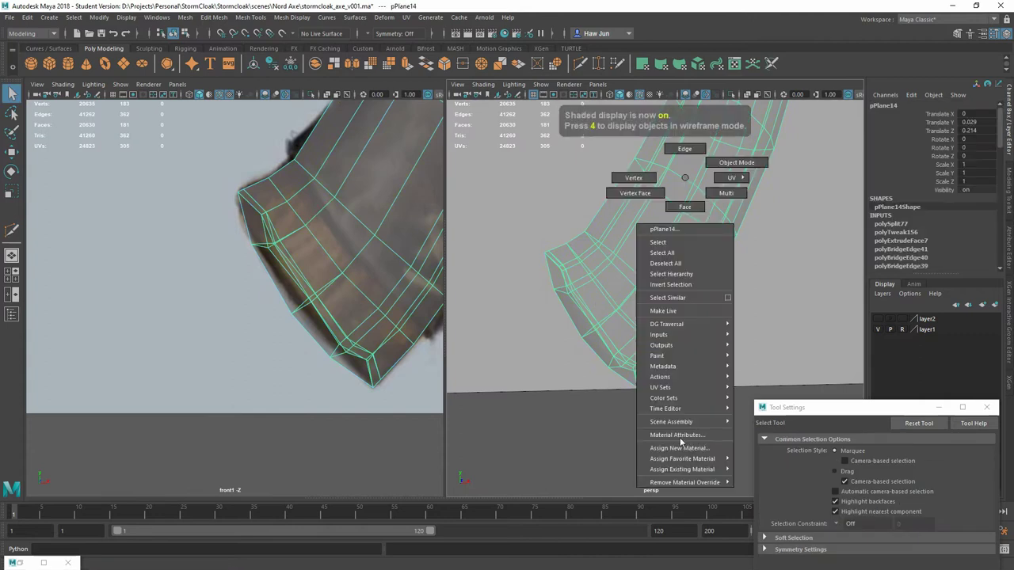
right_drag(645, 260, 634, 285)
click(630, 316)
mouse_move(630, 315)
alt+mouse_down()
mouse_move(682, 337)
mouse_move(533, 295)
alt+mouse_up()
key(ctrl+e)
key(q)
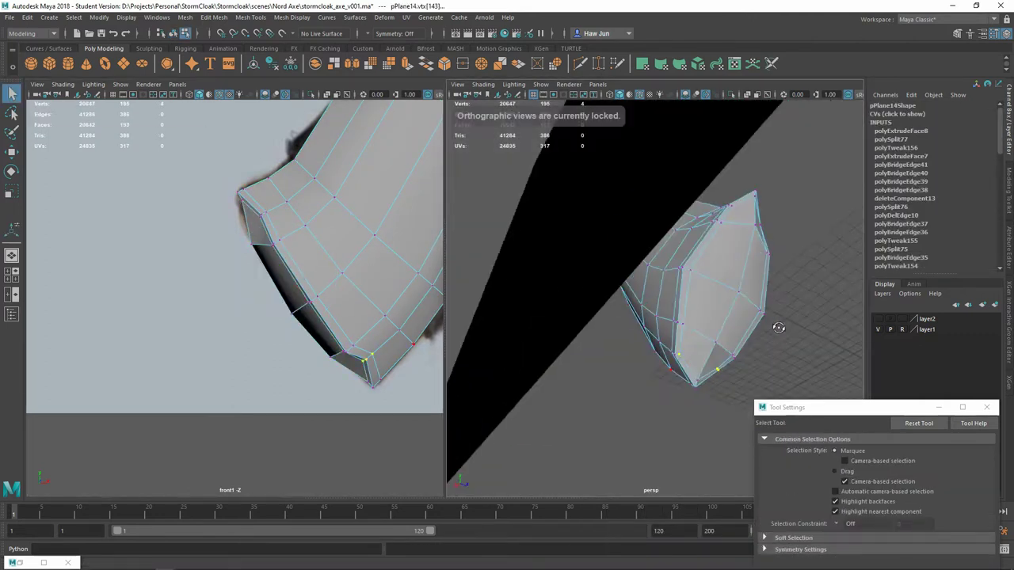
Step: Select a vertex at the handle's bottom end and frame it in both views
key(4)
click(402, 362)
key(shift+f)
alt+drag(741, 430, 555, 317)
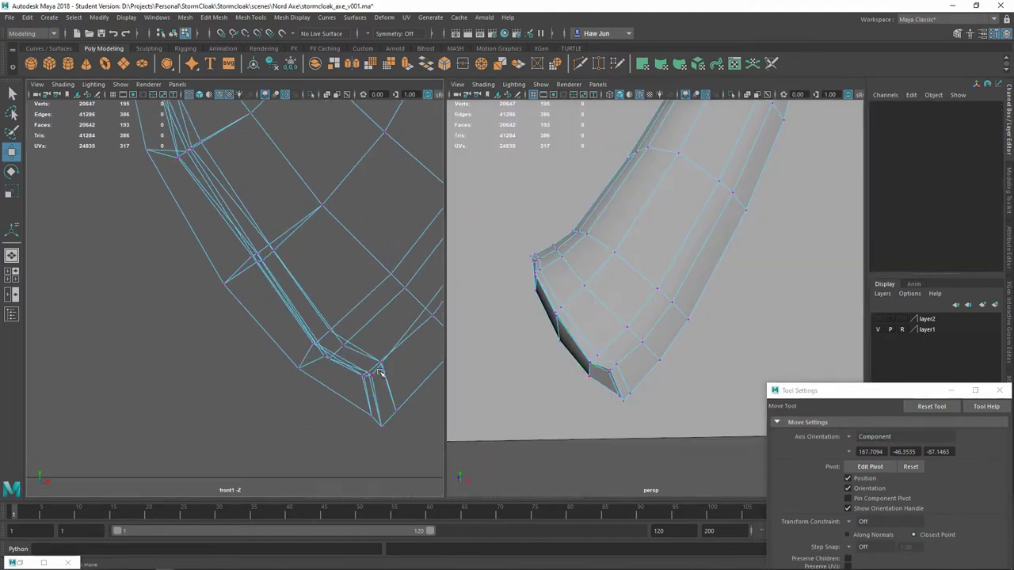
scroll(317, 335, up, 3)
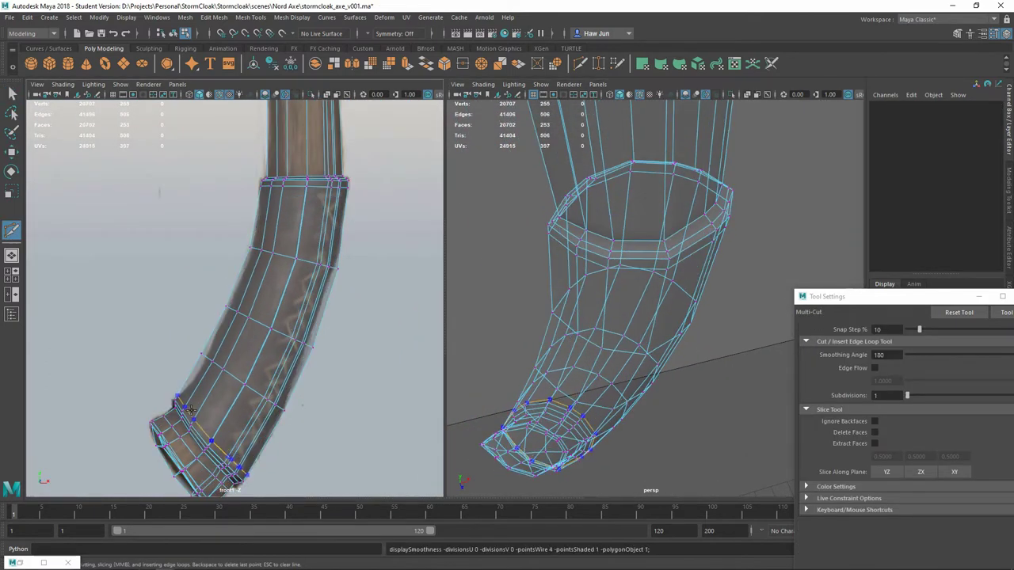
Step: Move a vertex on the handle's lower end and set the scaling axis orientation
click(188, 347)
key(w)
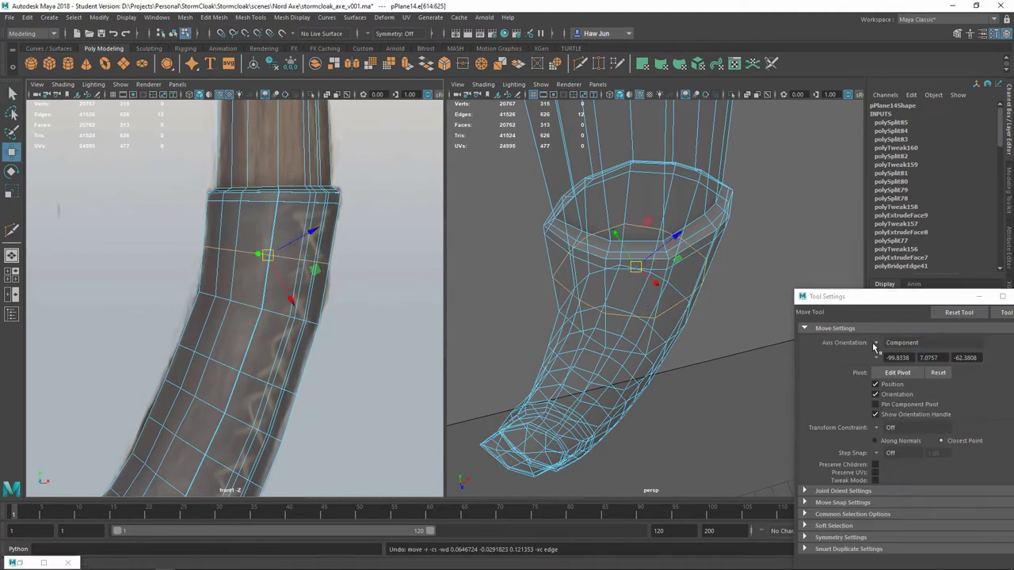
key(w)
scroll(250, 314, up, 2)
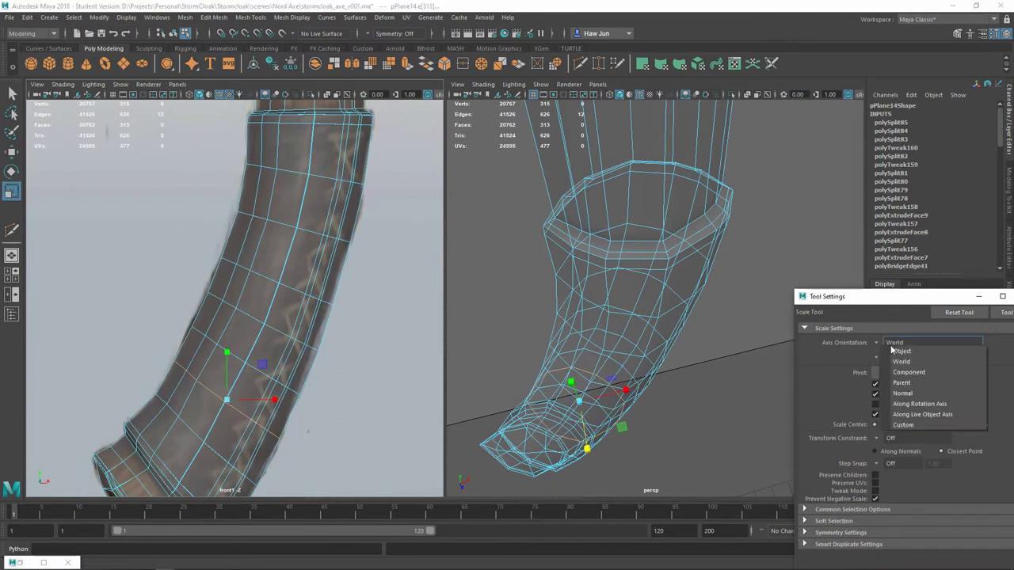
click(301, 333)
scroll(301, 332, down, 3)
Step: Cut extra edge loops into the handle with Multi-Cut
key(y)
scroll(266, 254, down, 4)
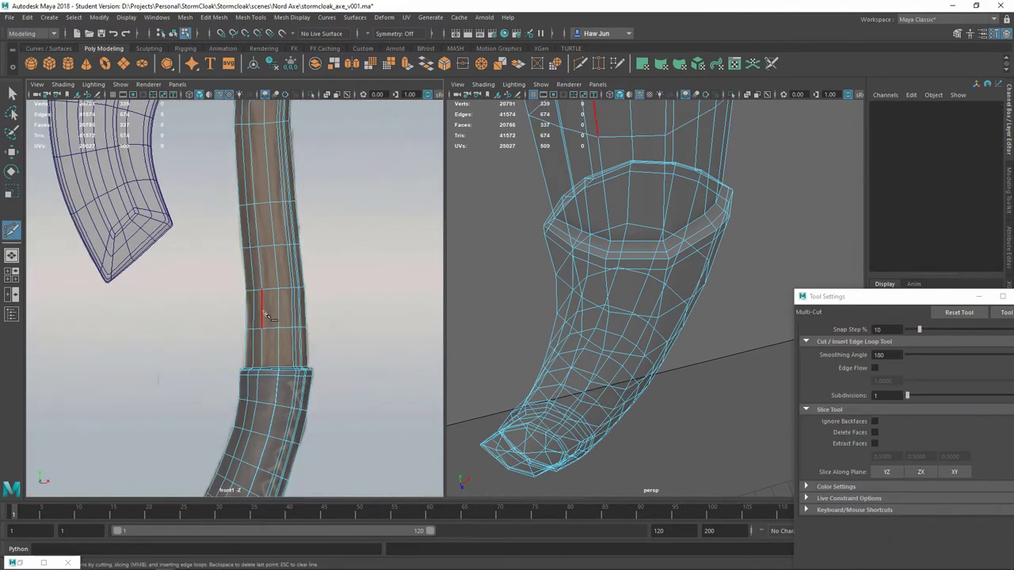
key(q)
key(5)
right_drag(644, 220, 717, 523)
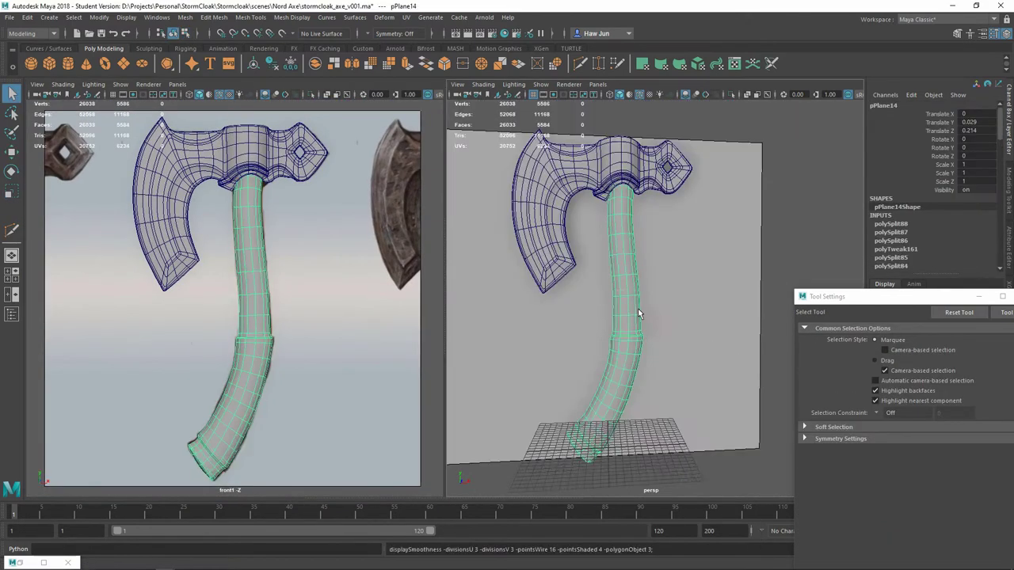
Step: Select the axe handle in a single perspective view and switch to edge selection
key(space)
mouse_move(521, 279)
alt+mouse_down()
mouse_move(435, 380)
mouse_move(320, 231)
mouse_move(369, 294)
mouse_move(502, 287)
alt+mouse_up()
click(320, 230)
scroll(320, 230, down, 3)
scroll(502, 286, up, 2)
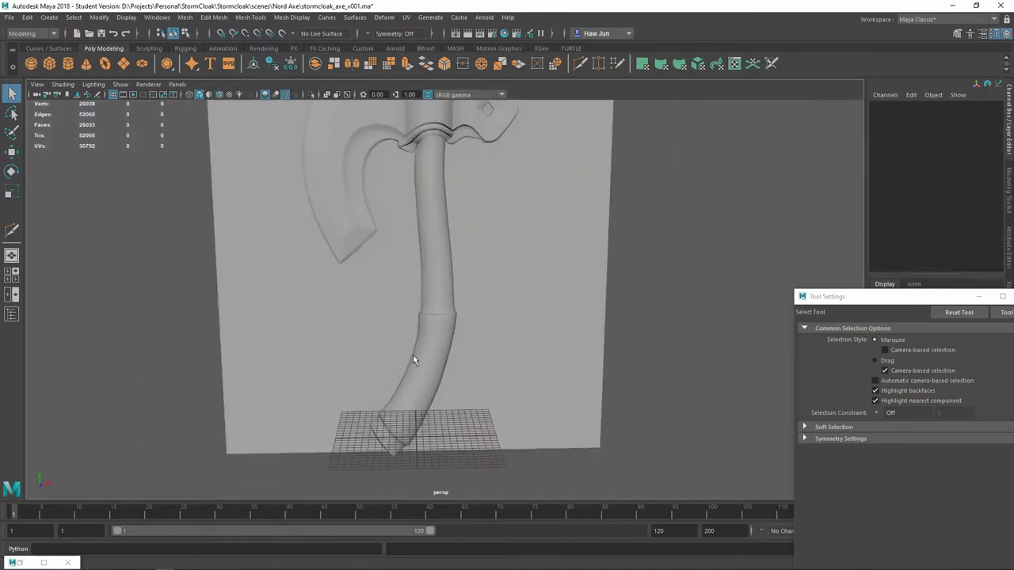
click(413, 361)
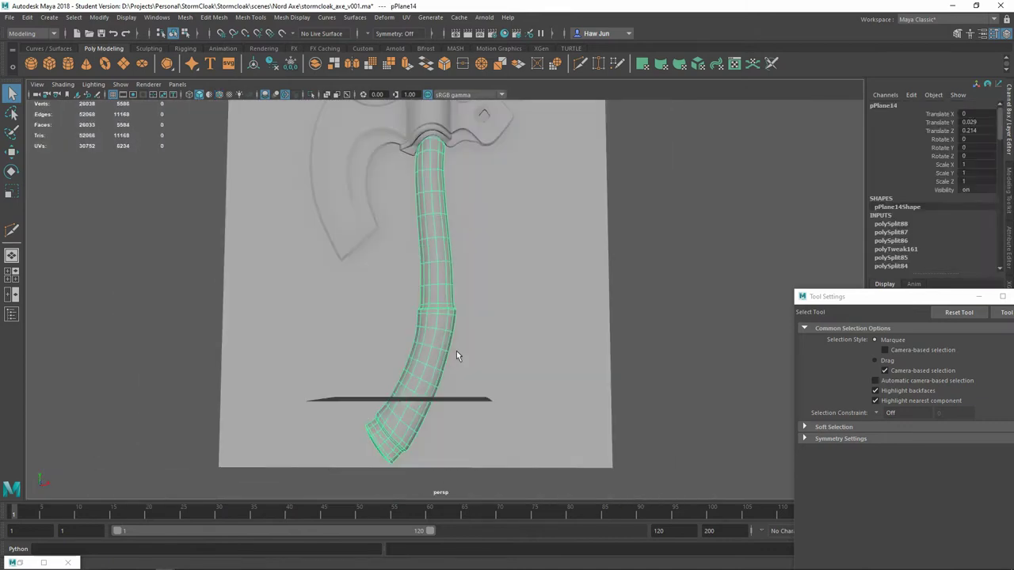
key(F10)
scroll(472, 337, up, 5)
Step: Select an edge loop around the handle, then return to object selection
double_click(399, 364)
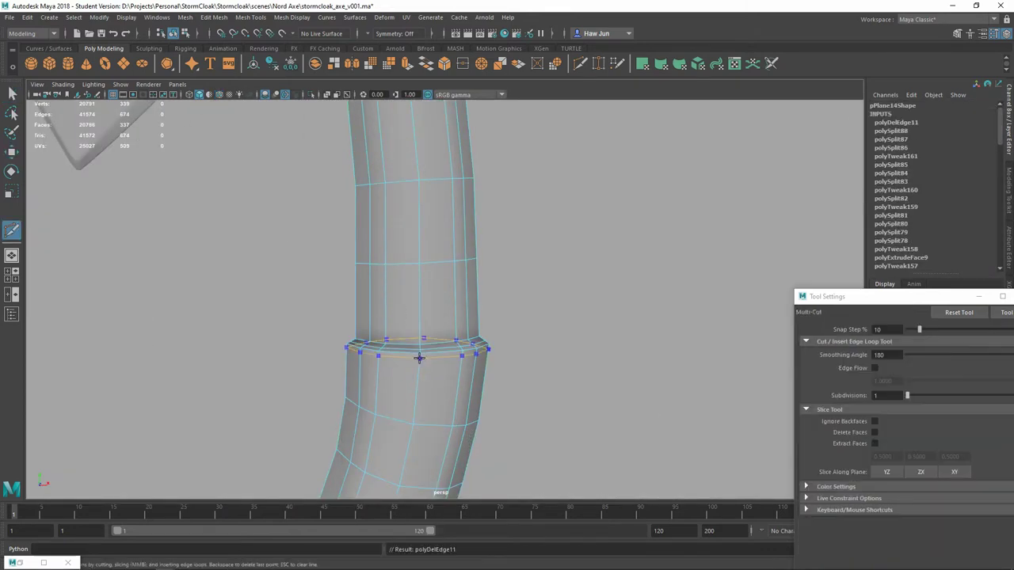
alt+drag(419, 355, 430, 294)
scroll(494, 336, down, 3)
key(F8)
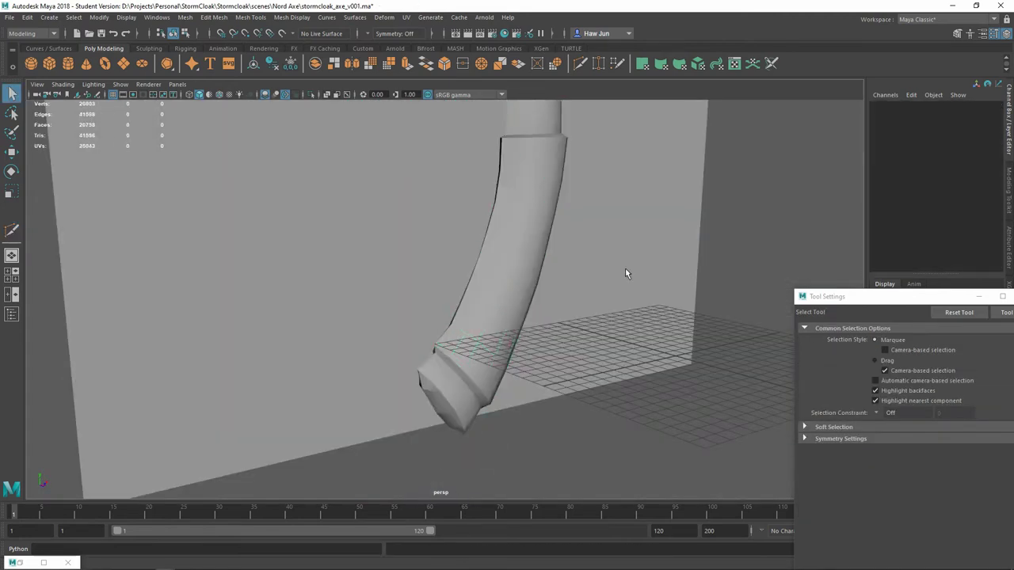
scroll(625, 273, down, 3)
right_drag(469, 253, 544, 267)
Step: Stretch the handle taller and raise it up into the axe head
click(456, 274)
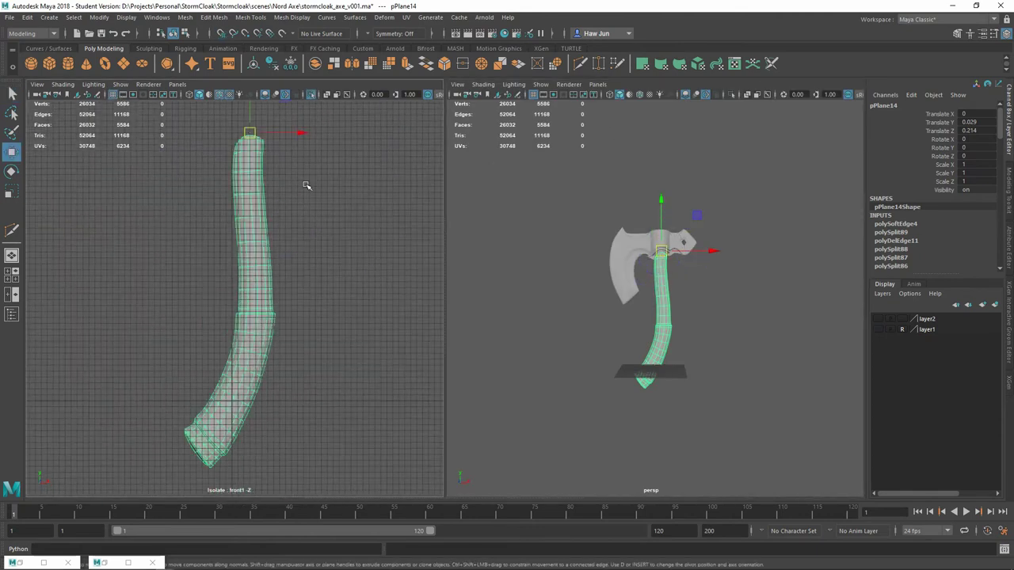
key(r)
key(ctrl+1)
drag(249, 111, 248, 106)
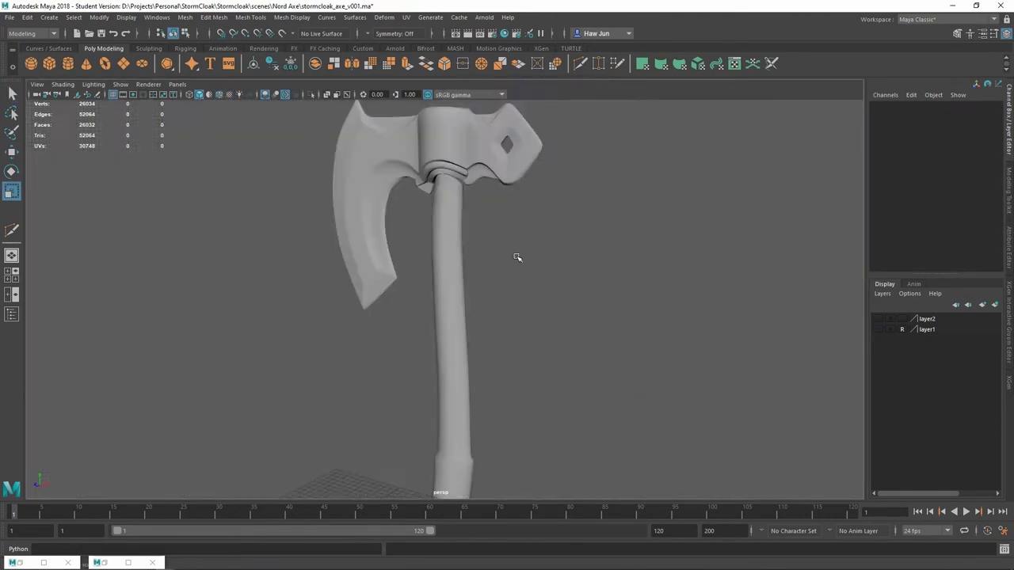
key(w)
scroll(301, 164, up, 5)
drag(301, 183, 301, 164)
click(346, 236)
key(a)
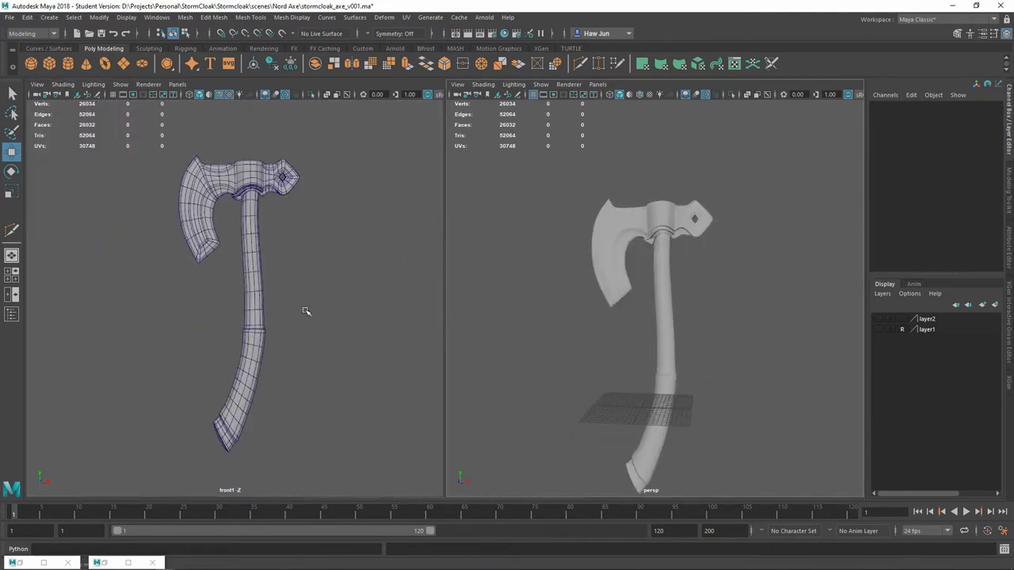
alt+drag(659, 301, 718, 335)
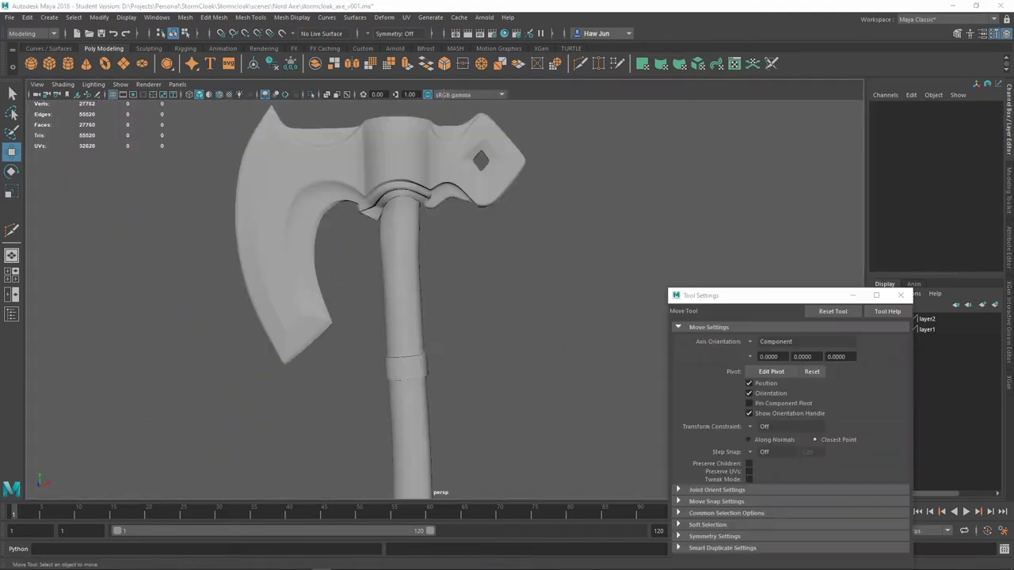
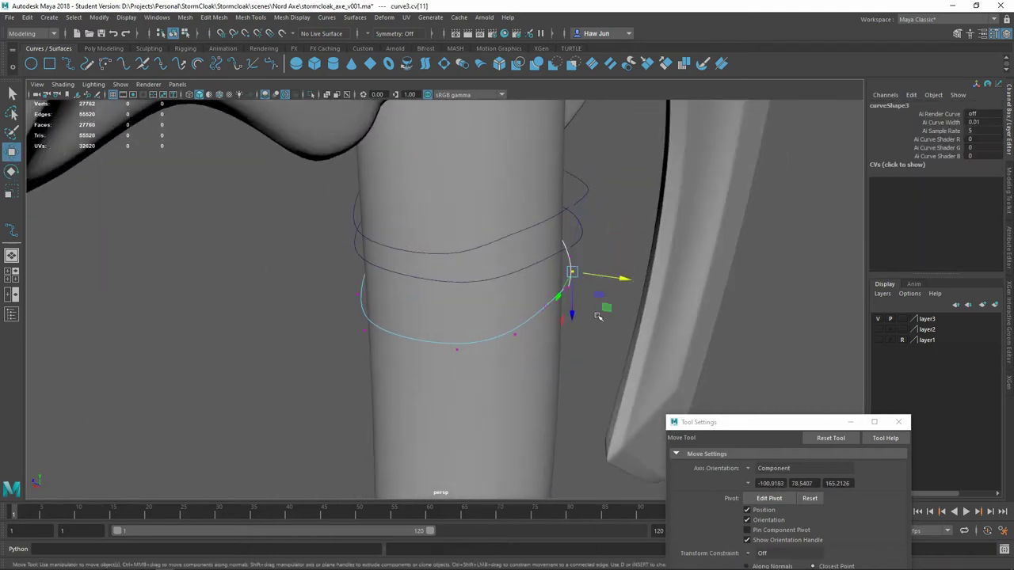
Step: Auto-paint a rope stroke along the first guide curve on the upper handle
alt+drag(598, 316, 493, 309)
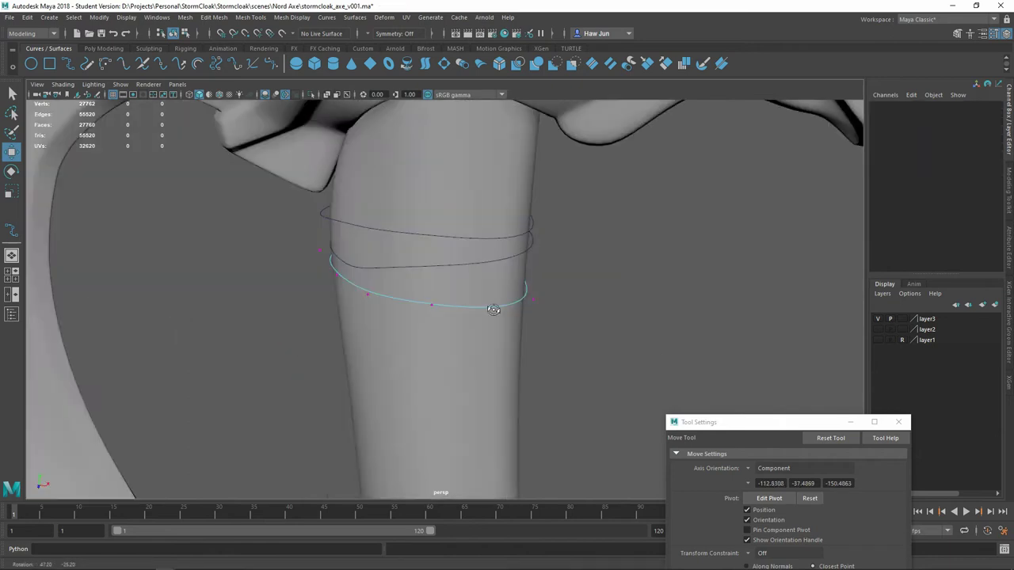
alt+drag(520, 309, 512, 283)
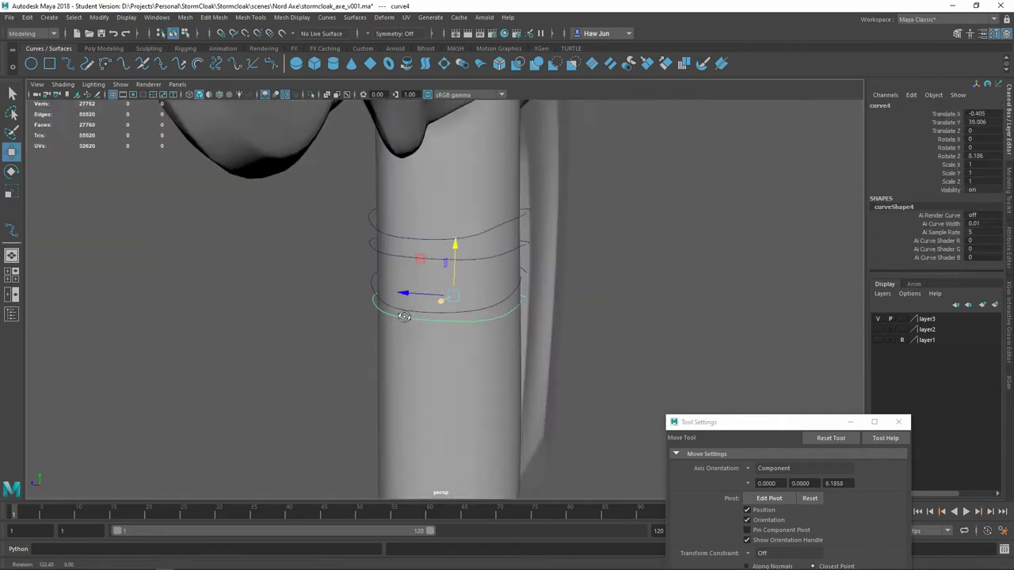
click(547, 271)
key(ctrl+a)
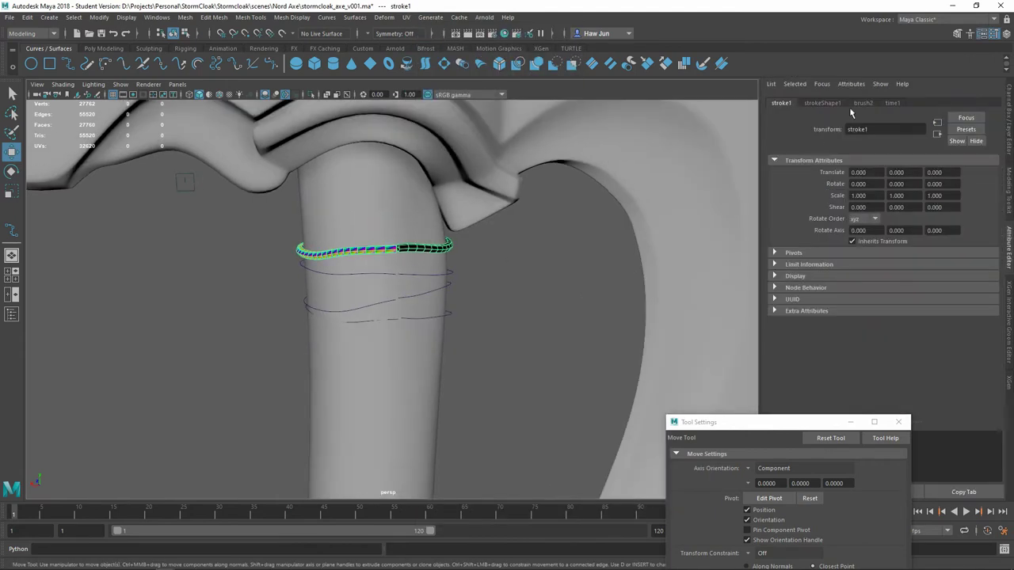
alt+drag(566, 306, 493, 255)
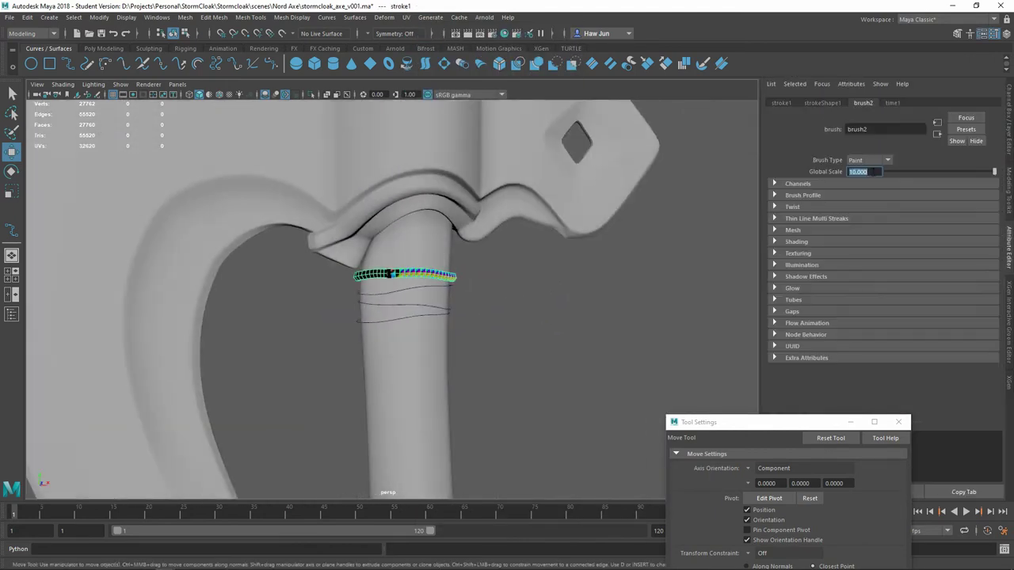
Step: Paint matching rope strokes along the remaining guide curves around the handle
click(99, 16)
click(430, 17)
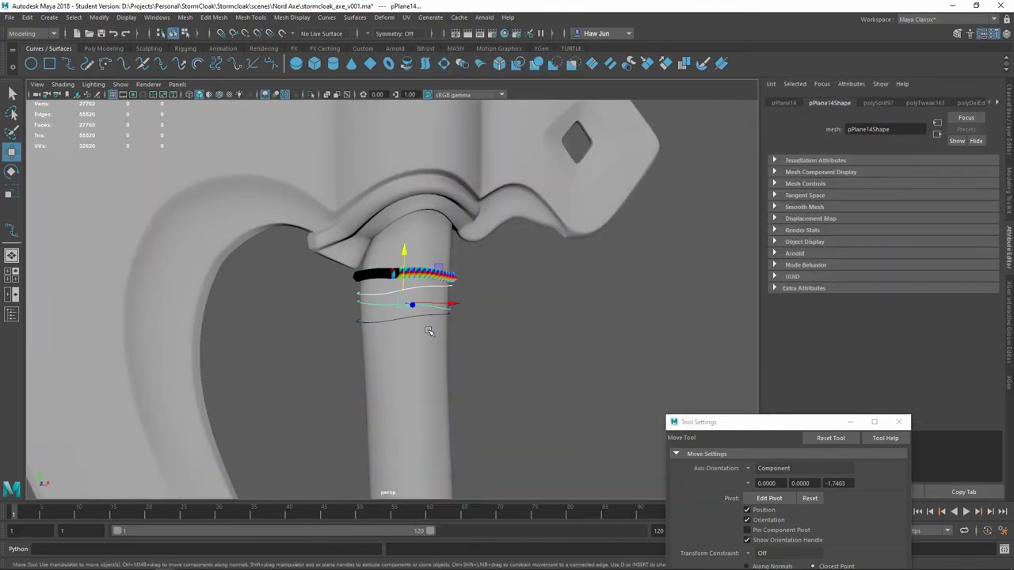
click(430, 16)
click(622, 467)
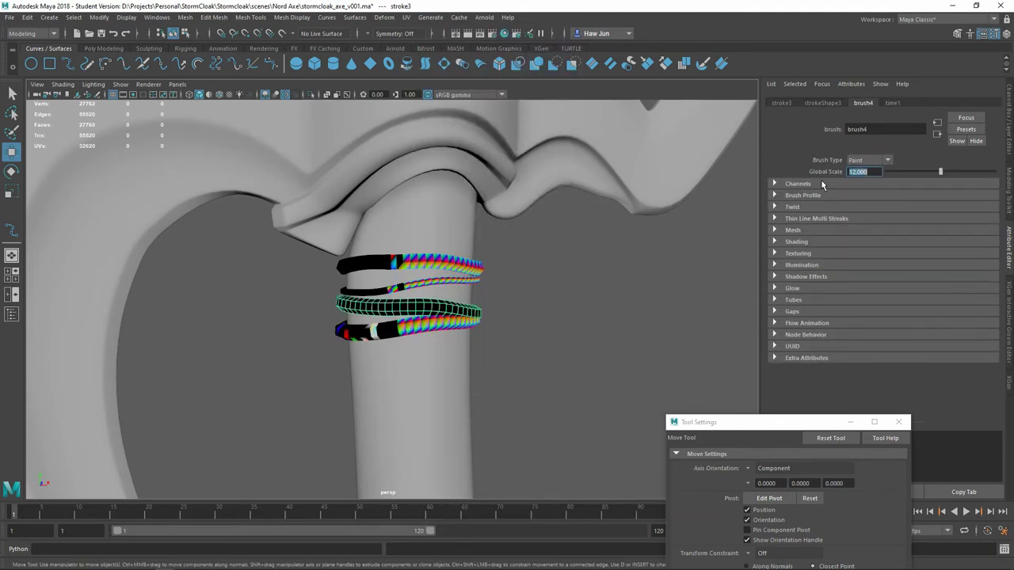
click(99, 17)
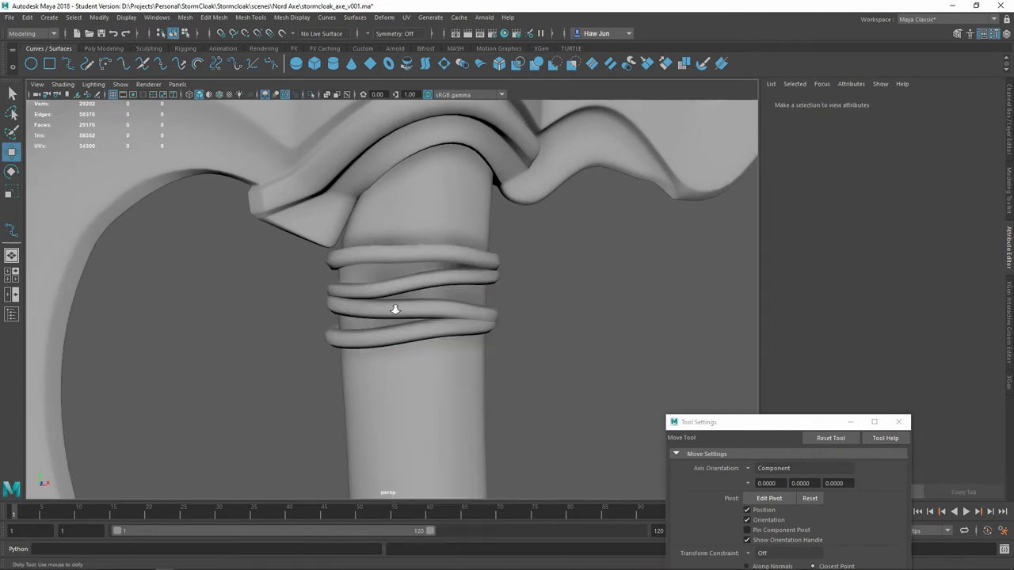
Step: Align the move axes to Object and select edge rings on the rope rings
right_click(502, 320)
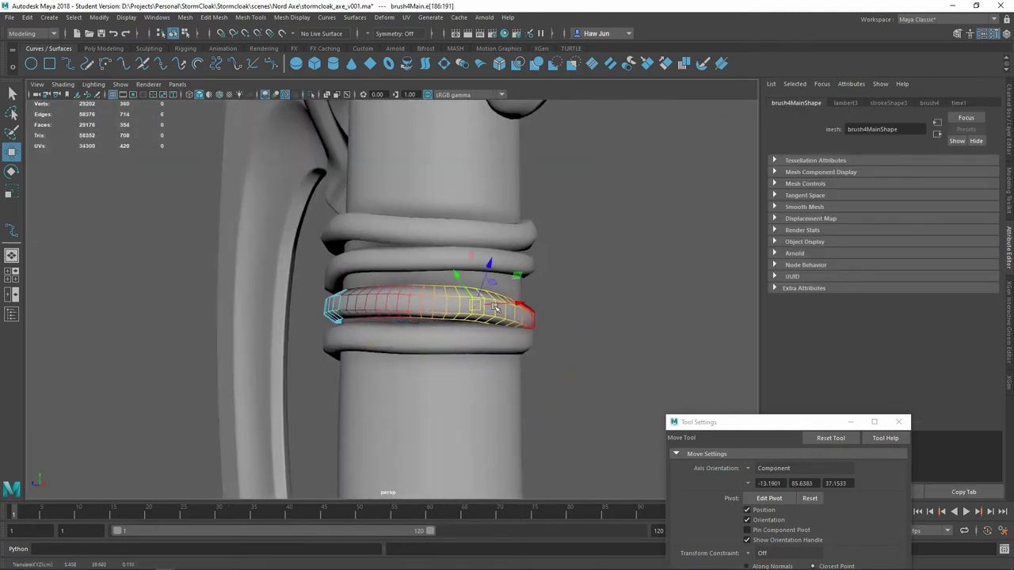
mouse_move(457, 311)
alt+mouse_down()
mouse_move(438, 325)
mouse_move(640, 333)
alt+mouse_up()
click(767, 468)
click(760, 474)
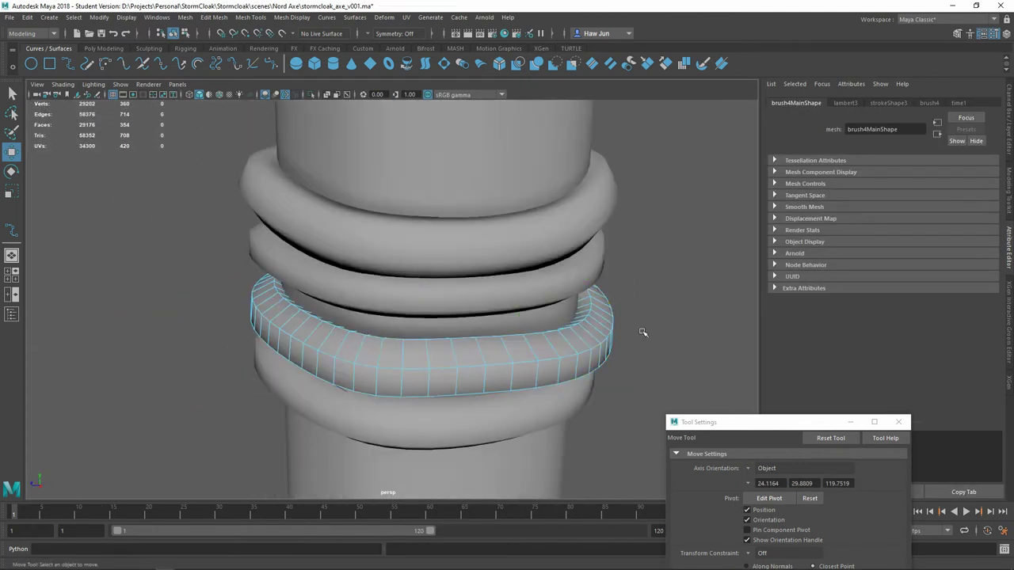
click(640, 333)
click(399, 243)
mouse_move(491, 317)
alt+mouse_down()
mouse_move(412, 237)
mouse_move(444, 261)
alt+mouse_up()
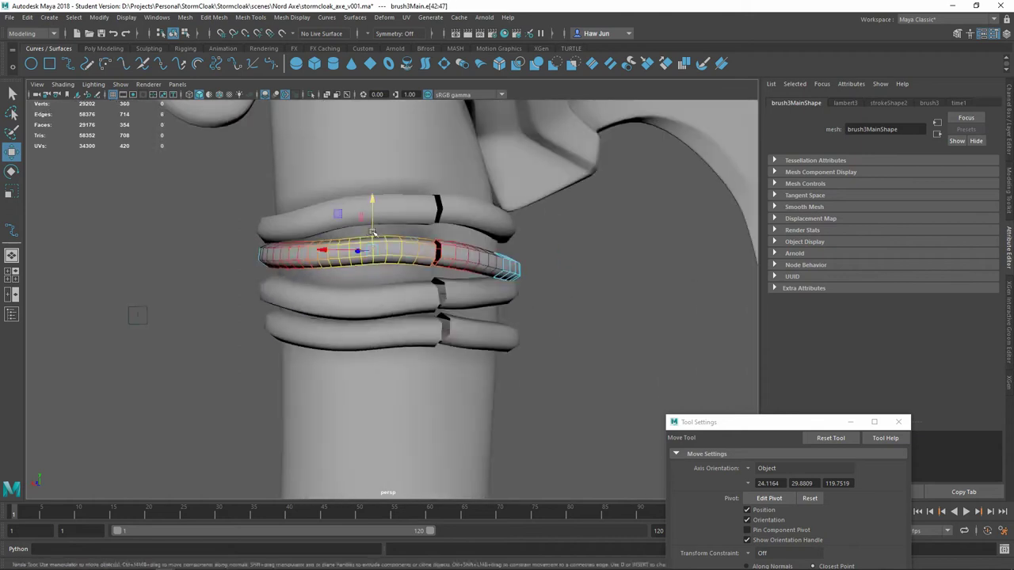
Step: Isolate the bottom rope ring, select its gap edges and check the closed seam
click(408, 309)
key(f)
key(ctrl+1)
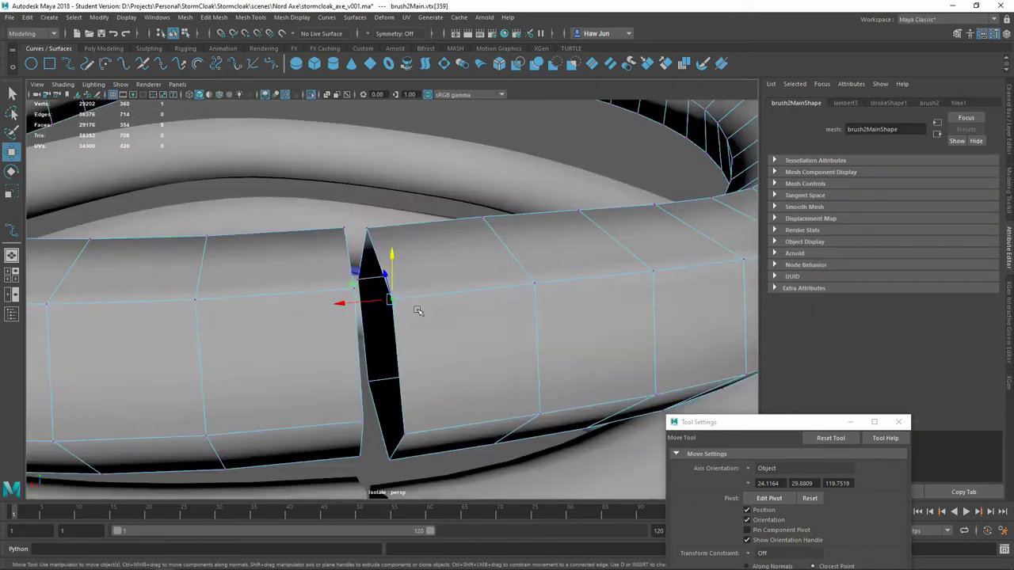
alt+drag(356, 238, 363, 310)
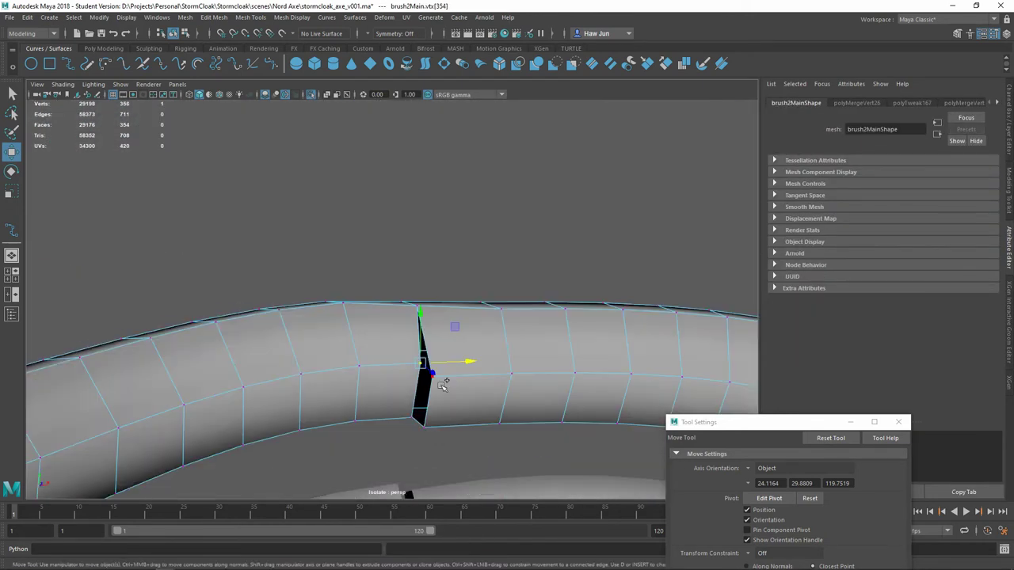
mouse_move(372, 408)
alt+mouse_down()
mouse_move(476, 339)
mouse_move(407, 299)
alt+mouse_up()
click(418, 328)
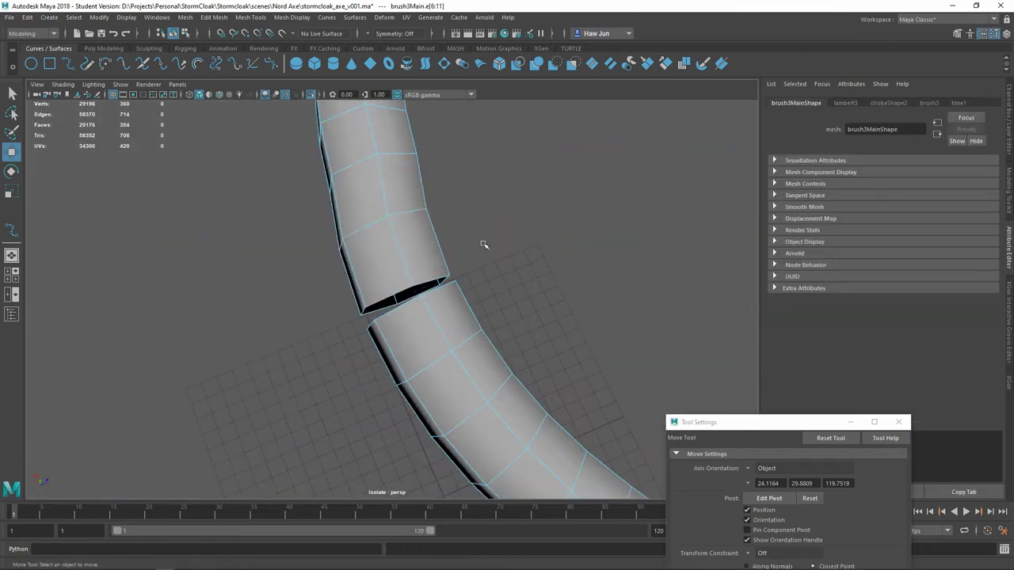
alt+drag(484, 244, 412, 238)
shift+right_drag(412, 237, 396, 270)
mouse_move(396, 270)
alt+mouse_down()
mouse_move(357, 445)
mouse_move(428, 360)
alt+mouse_up()
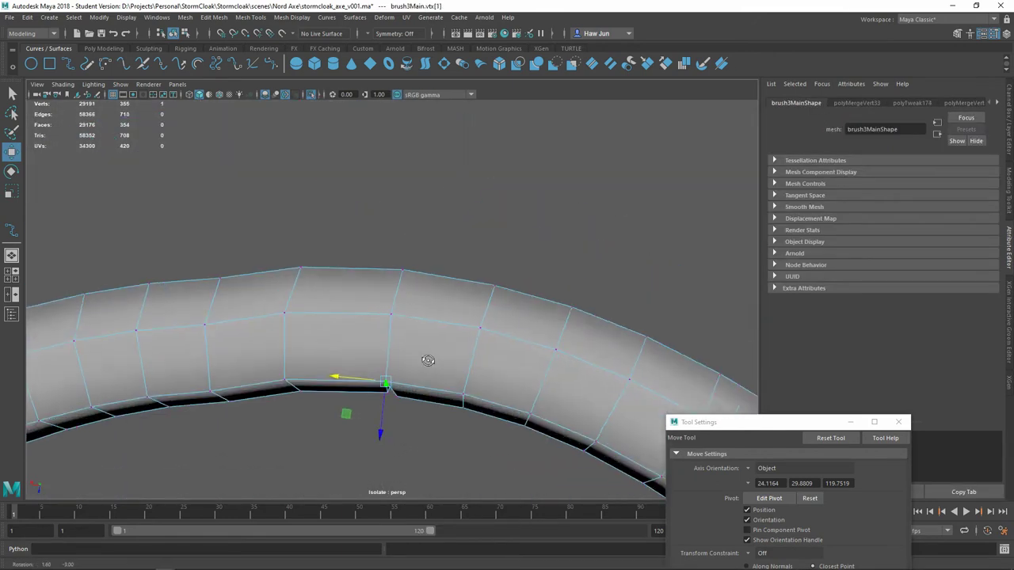
scroll(427, 360, down, 5)
Step: Isolate the next rope ring and select the vertices at its seam
key(ctrl+1)
click(384, 294)
key(ctrl+1)
key(4)
click(314, 306)
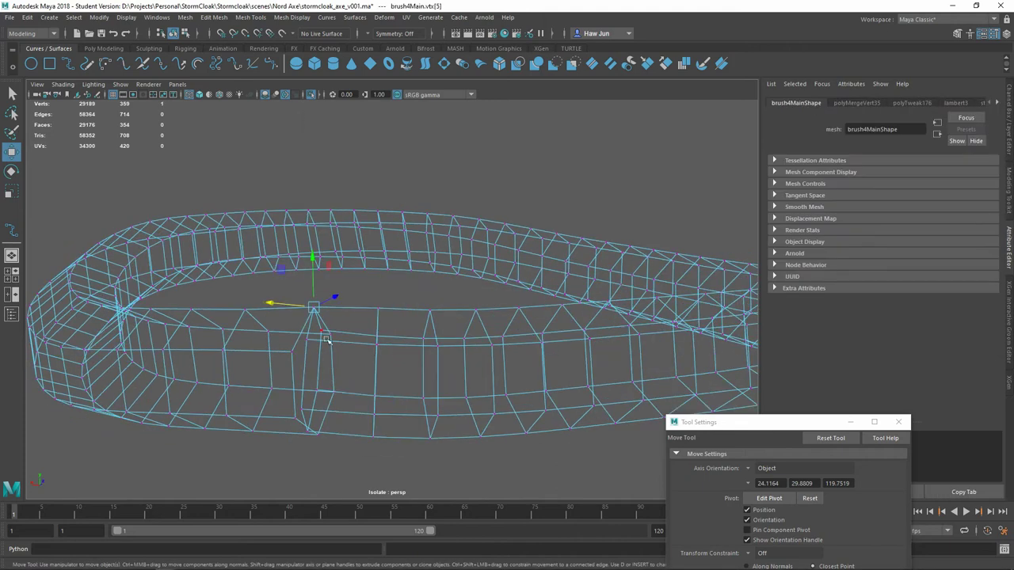
scroll(423, 355, up, 3)
key(ctrl+1)
Step: Isolate another rope ring, select its seam vertex, then return to the full shaded axe
click(499, 373)
key(ctrl+1)
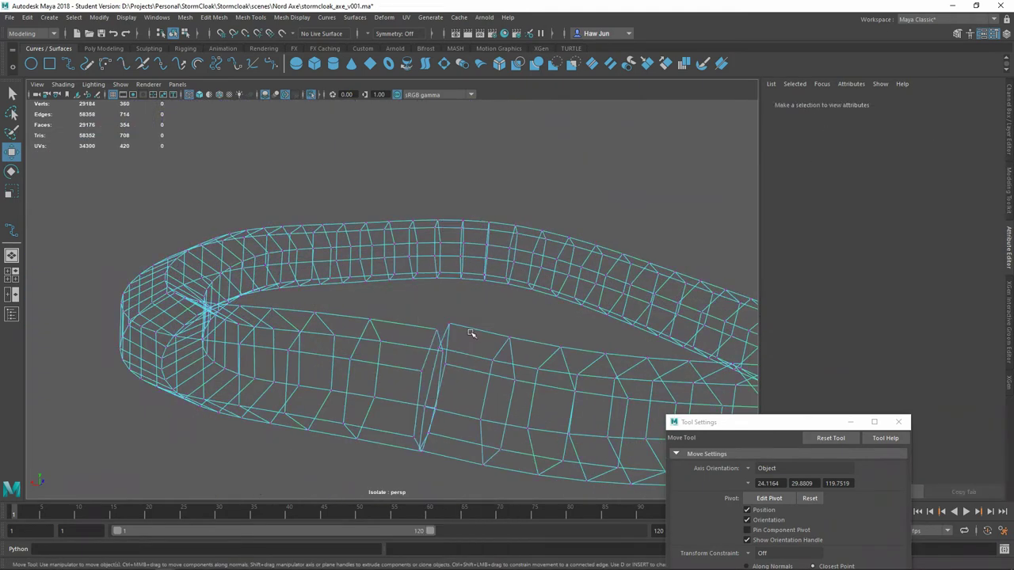
click(434, 366)
key(5)
key(ctrl+1)
scroll(491, 230, down, 3)
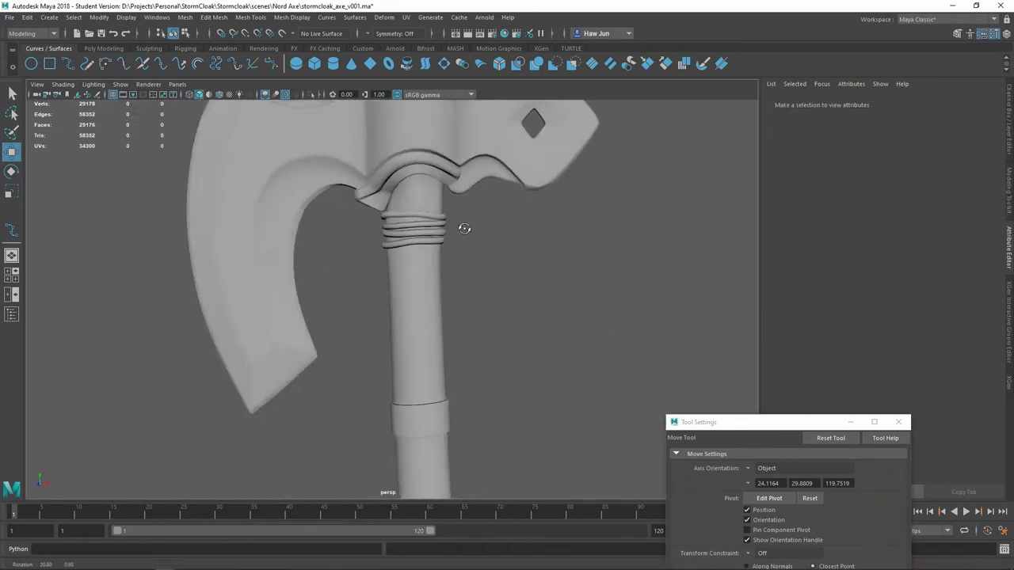
scroll(543, 283, down, 2)
scroll(543, 282, up, 3)
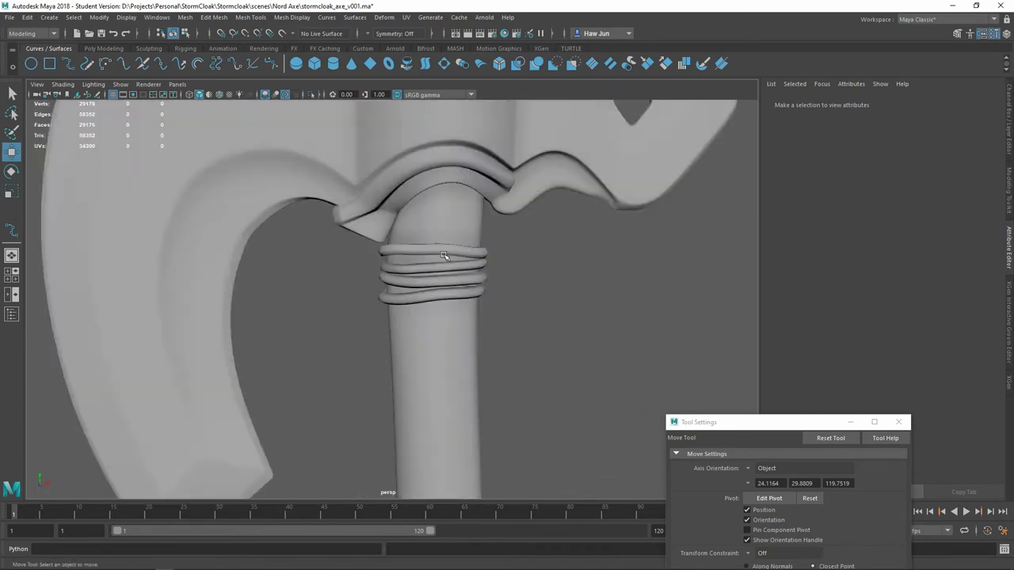
Step: Select two wrap rings and the edges at the ring's end under the guard
click(507, 198)
scroll(550, 290, down, 3)
scroll(396, 202, up, 4)
click(396, 202)
scroll(396, 203, up, 3)
key(F10)
click(417, 255)
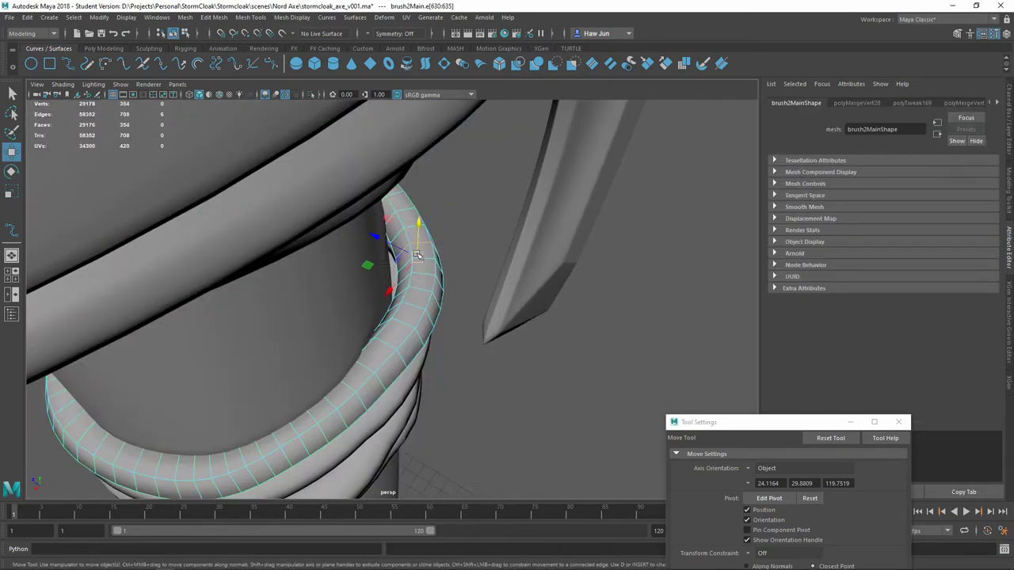
scroll(400, 274, down, 3)
alt+drag(599, 310, 476, 261)
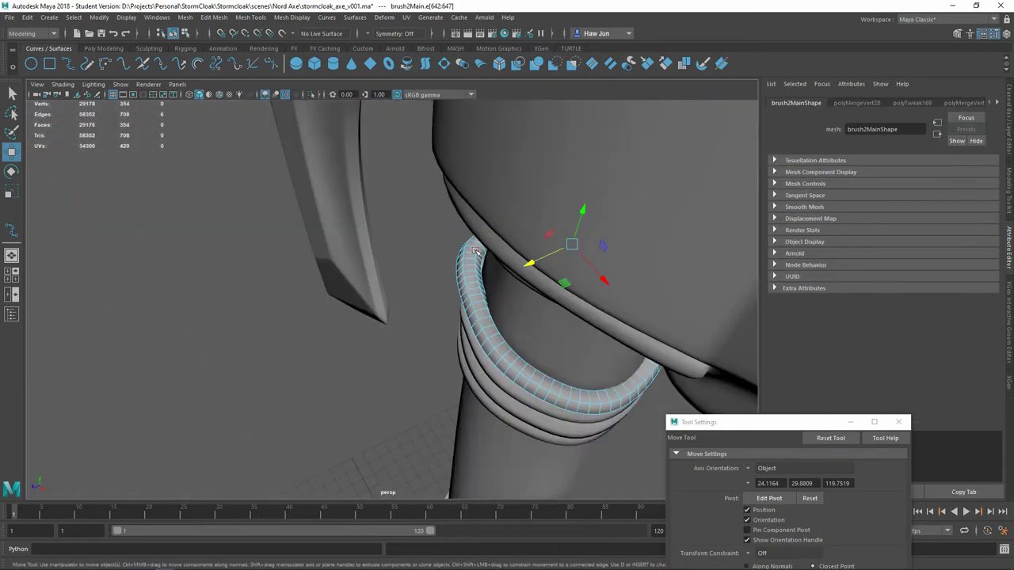
Step: Make the handle mesh live and place a first quad face below the rings
click(351, 235)
click(515, 321)
scroll(515, 321, down, 3)
scroll(515, 321, down, 2)
shift+right_drag(491, 301, 478, 287)
scroll(407, 260, up, 3)
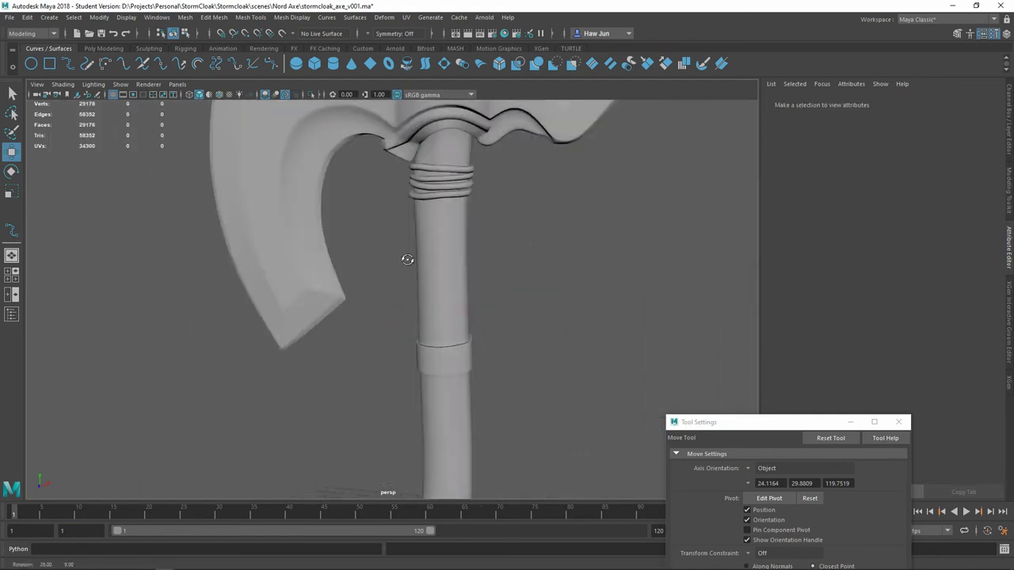
scroll(436, 275, up, 3)
scroll(380, 212, up, 3)
shift+click(384, 229)
Step: Extend the new quad into a strip wrapping around the handle with Quad Draw
key(q)
scroll(388, 262, up, 2)
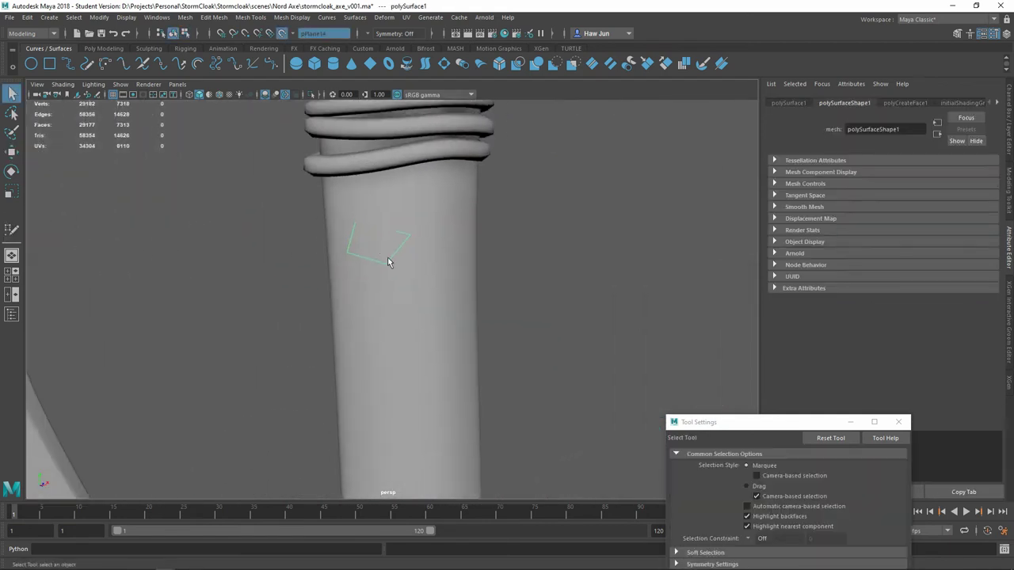
key(e)
key(y)
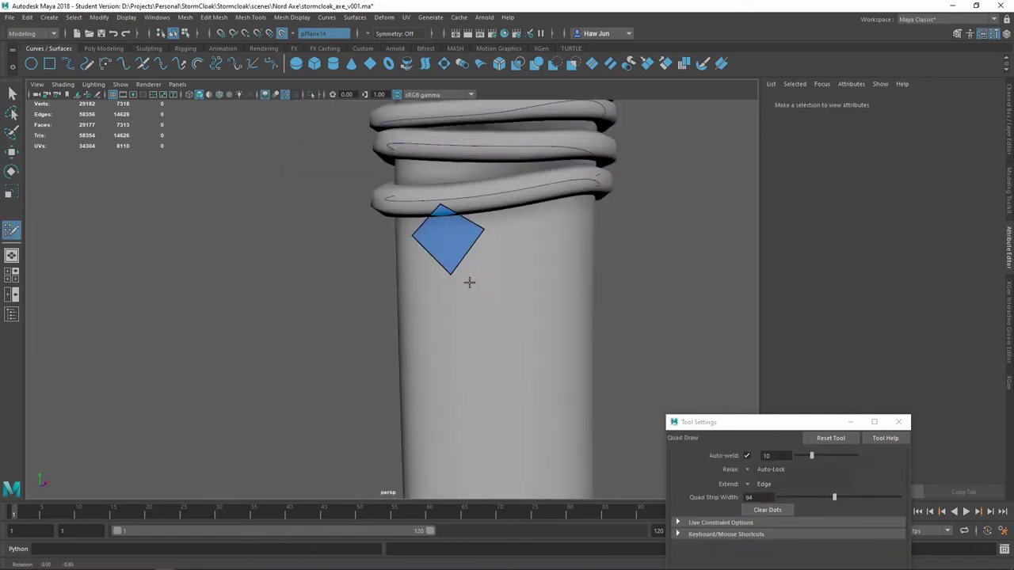
alt+drag(468, 281, 397, 229)
mouse_move(440, 283)
mouse_down()
mouse_move(444, 267)
mouse_move(476, 339)
mouse_move(398, 362)
mouse_up()
alt+drag(444, 337, 333, 346)
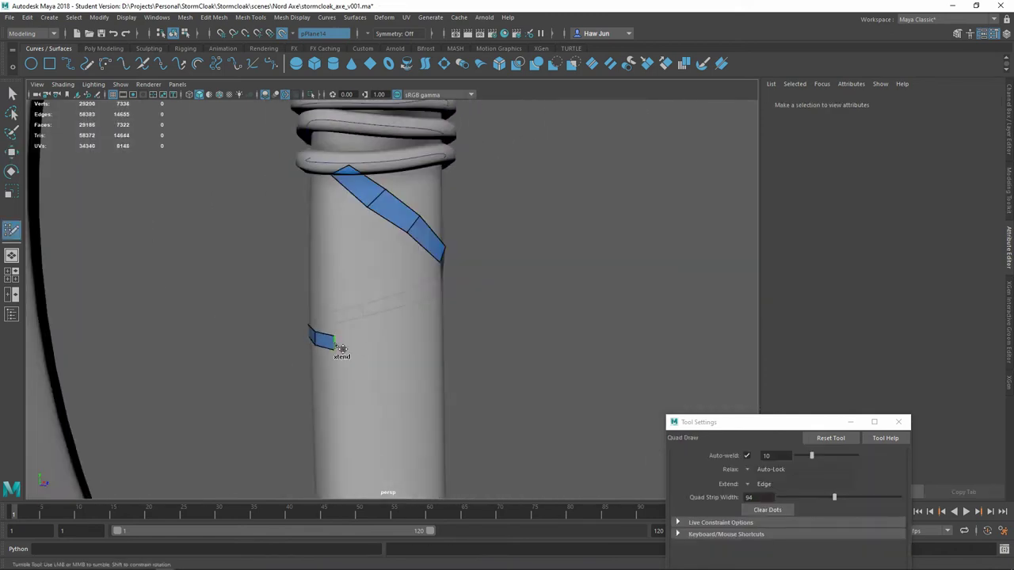
scroll(341, 321, up, 3)
Step: Continue the quad strip spiralling down the lower grip, tumbling to follow it
mouse_move(444, 331)
alt+mouse_down()
mouse_move(439, 287)
mouse_move(425, 351)
mouse_move(464, 287)
mouse_move(438, 271)
mouse_move(428, 317)
alt+mouse_up()
alt+middle_drag(428, 317, 379, 348)
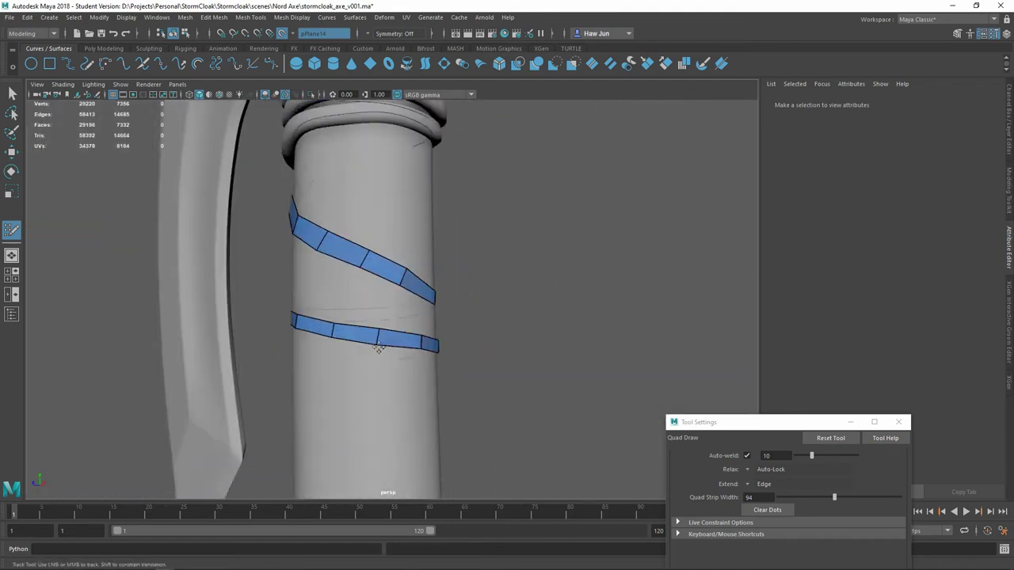
mouse_move(379, 349)
alt+mouse_down()
mouse_move(466, 335)
mouse_move(199, 385)
mouse_move(385, 358)
mouse_move(479, 303)
alt+mouse_up()
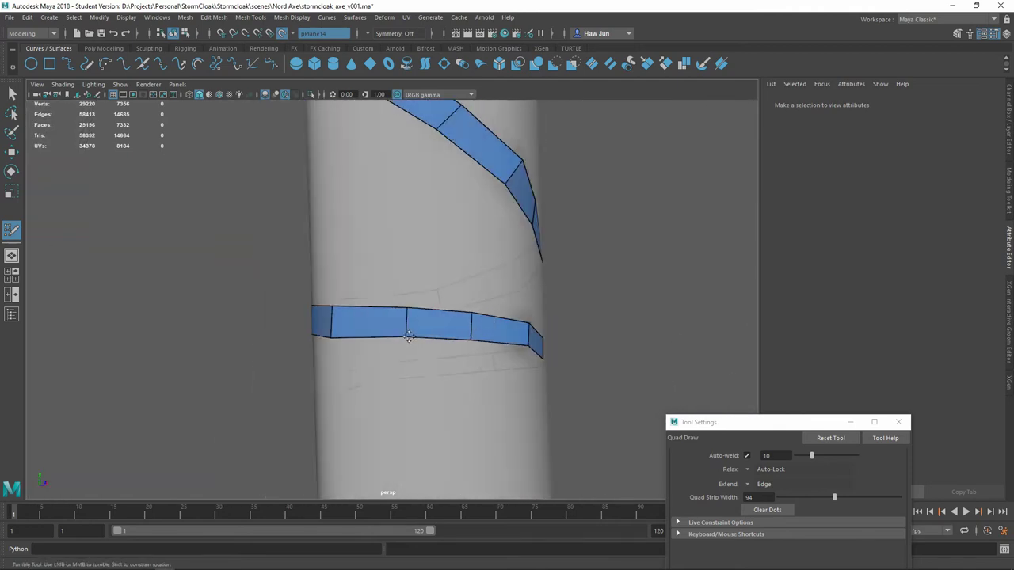
alt+drag(409, 337, 366, 363)
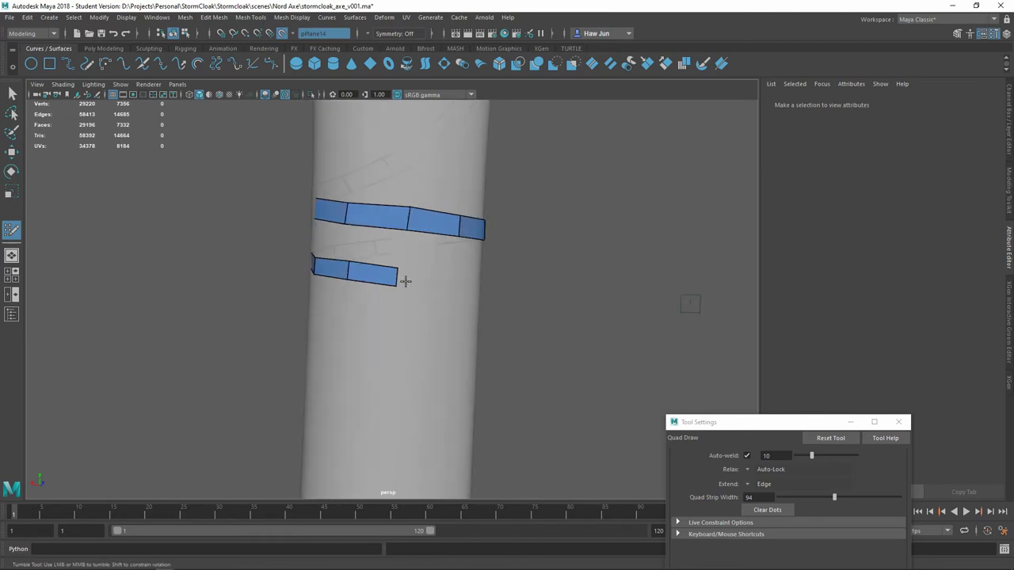
mouse_move(405, 281)
alt+mouse_down()
mouse_move(465, 294)
mouse_move(388, 316)
alt+mouse_up()
scroll(458, 287, down, 3)
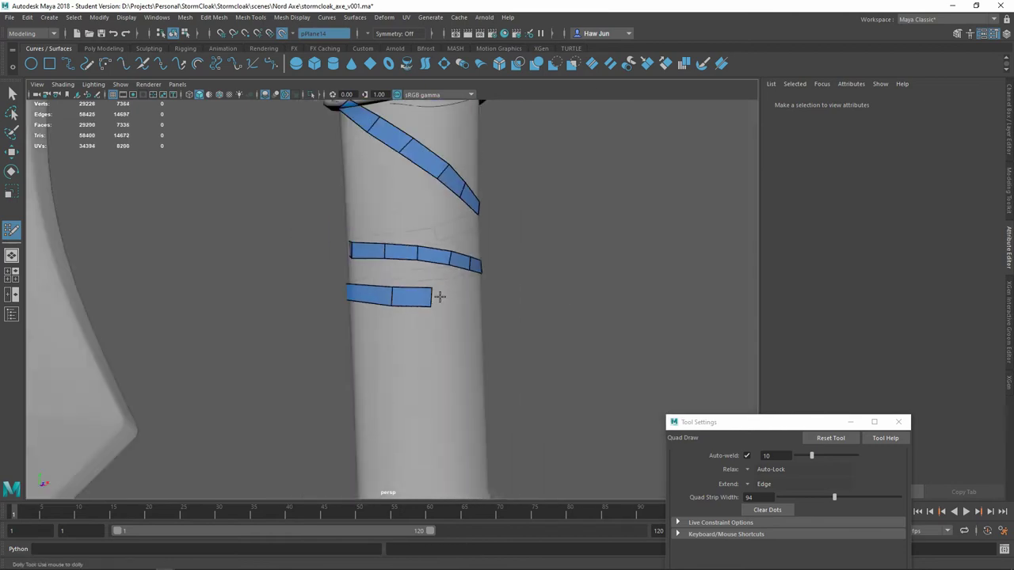
scroll(438, 296, down, 3)
alt+drag(439, 281, 484, 278)
scroll(484, 278, up, 3)
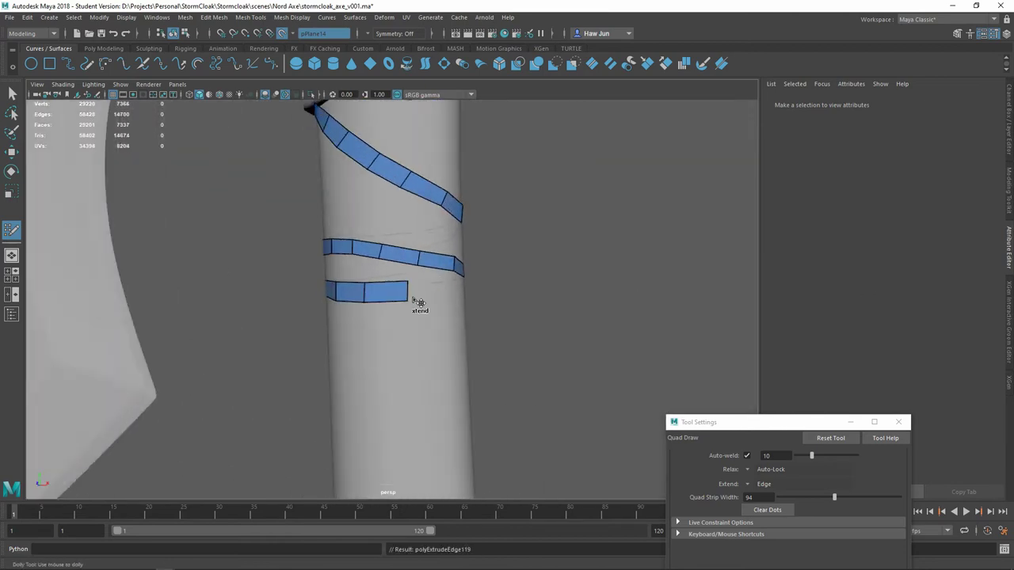
alt+drag(417, 301, 479, 292)
alt+drag(373, 264, 351, 285)
Step: Assign the existing lambert3 material to the wrap strip mesh
key(q)
click(442, 237)
alt+drag(499, 262, 339, 169)
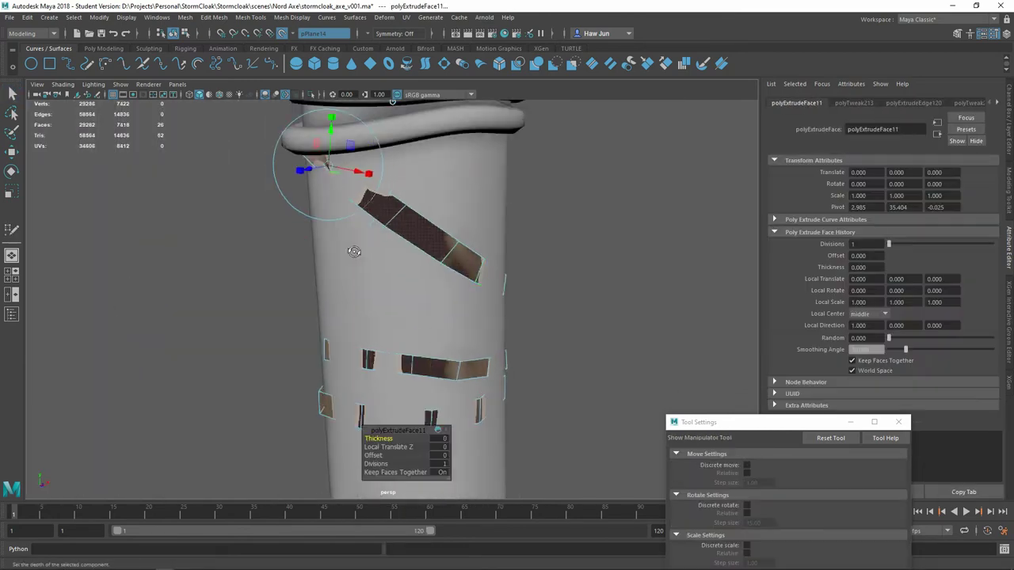
alt+drag(267, 199, 203, 170)
right_drag(290, 255, 375, 507)
mouse_move(375, 507)
alt+mouse_down()
mouse_move(468, 283)
mouse_move(356, 267)
alt+mouse_up()
right_drag(355, 267, 356, 283)
Step: Inspect the band faces and edge loops with wireframe on shaded
click(412, 380)
key(w)
mouse_move(412, 380)
alt+mouse_down()
mouse_move(406, 318)
mouse_move(435, 344)
mouse_move(385, 305)
mouse_move(294, 317)
mouse_move(472, 311)
mouse_move(559, 403)
mouse_move(536, 402)
mouse_move(452, 347)
mouse_move(398, 357)
mouse_move(444, 316)
mouse_move(491, 235)
mouse_move(443, 317)
mouse_move(362, 351)
alt+mouse_up()
key(4)
double_click(472, 312)
key(5)
click(399, 357)
click(492, 235)
click(491, 235)
click(356, 254)
alt+drag(391, 238, 552, 266)
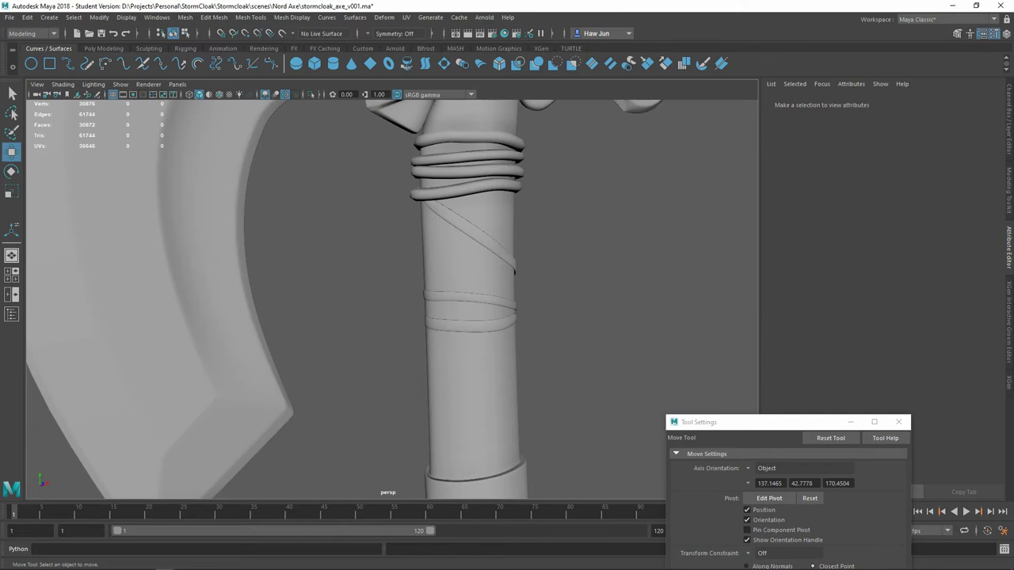
Step: Select the handle and straps and show the straps' smooth cage preview
click(513, 266)
click(600, 272)
alt+drag(581, 272, 569, 272)
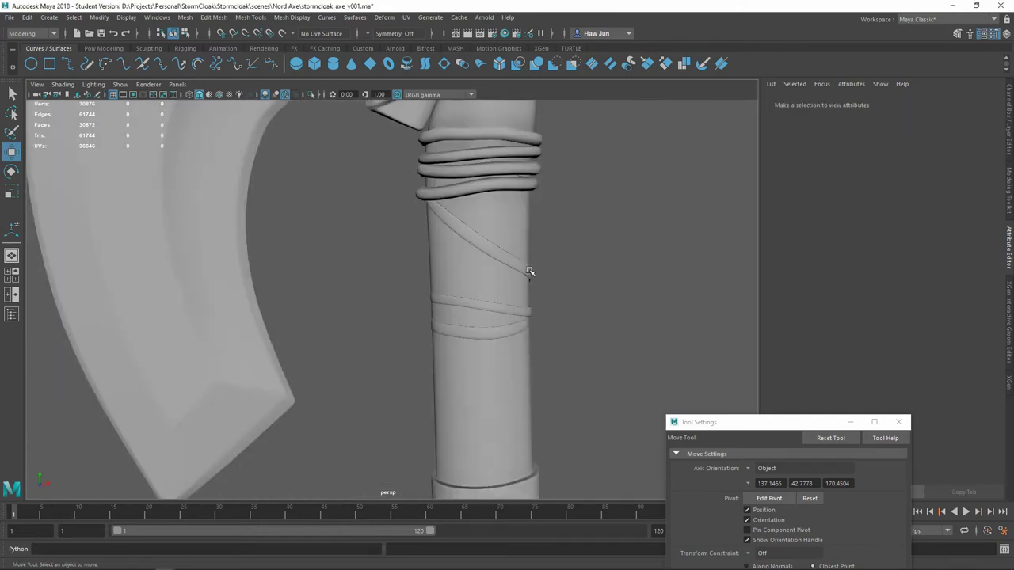
click(530, 226)
click(530, 290)
scroll(536, 260, up, 3)
key(q)
key(3)
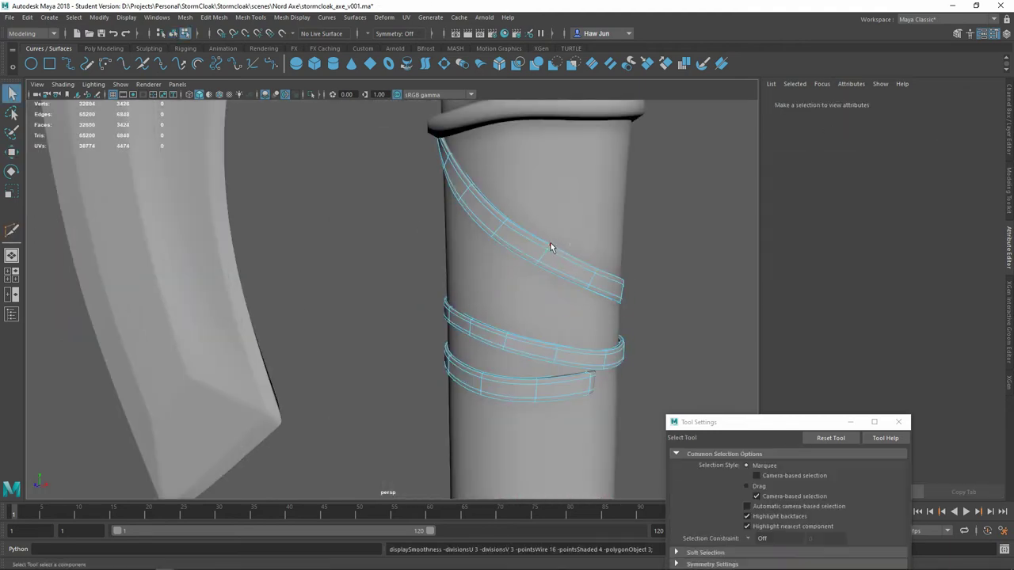
Step: Extend a new quad strip a few faces down the grip below the upper rings
mouse_move(552, 248)
alt+mouse_down()
mouse_move(511, 237)
mouse_move(450, 310)
mouse_move(367, 274)
alt+mouse_up()
scroll(507, 248, down, 3)
scroll(510, 227, up, 2)
shift+right_drag(366, 275, 459, 269)
scroll(455, 172, up, 3)
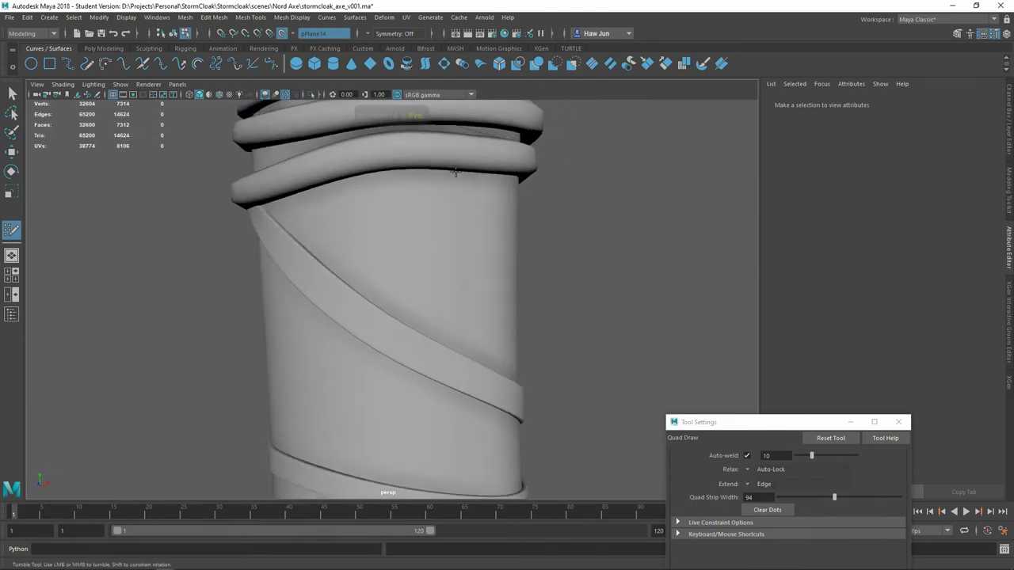
alt+drag(482, 176, 503, 236)
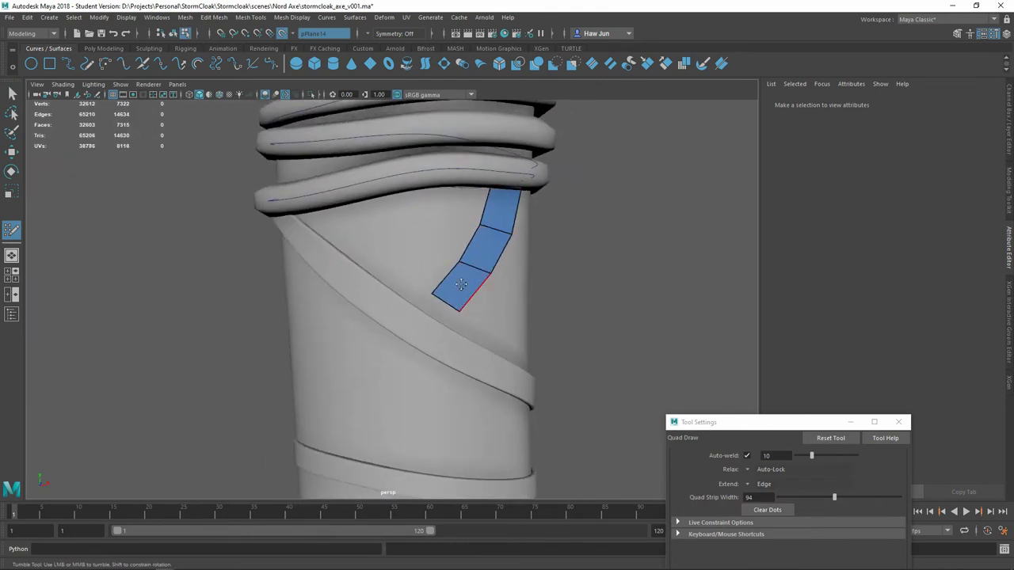
alt+drag(460, 284, 476, 305)
drag(476, 305, 488, 319)
mouse_move(440, 362)
alt+mouse_down()
mouse_move(475, 380)
mouse_move(467, 337)
alt+mouse_up()
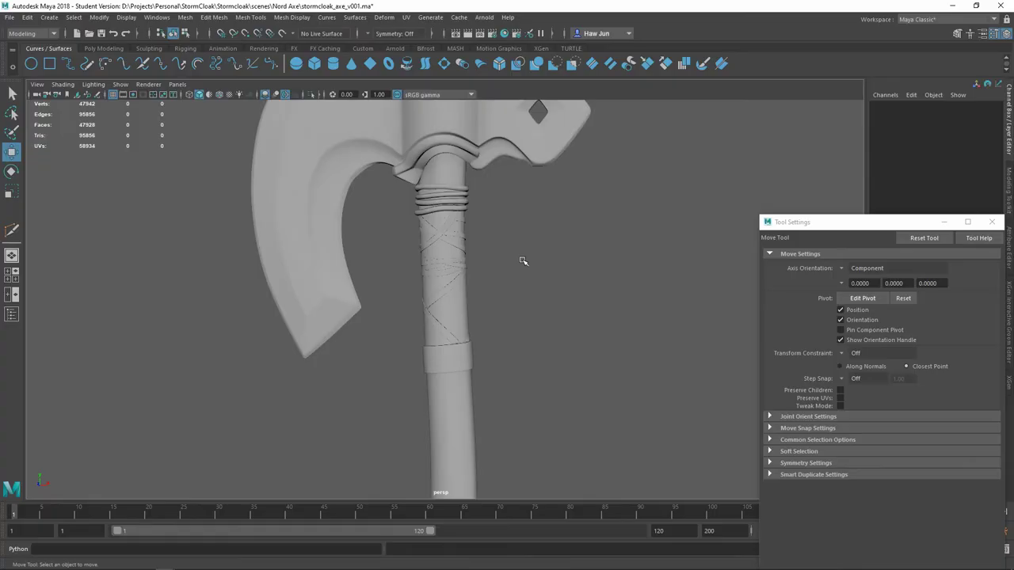
scroll(522, 261, up, 4)
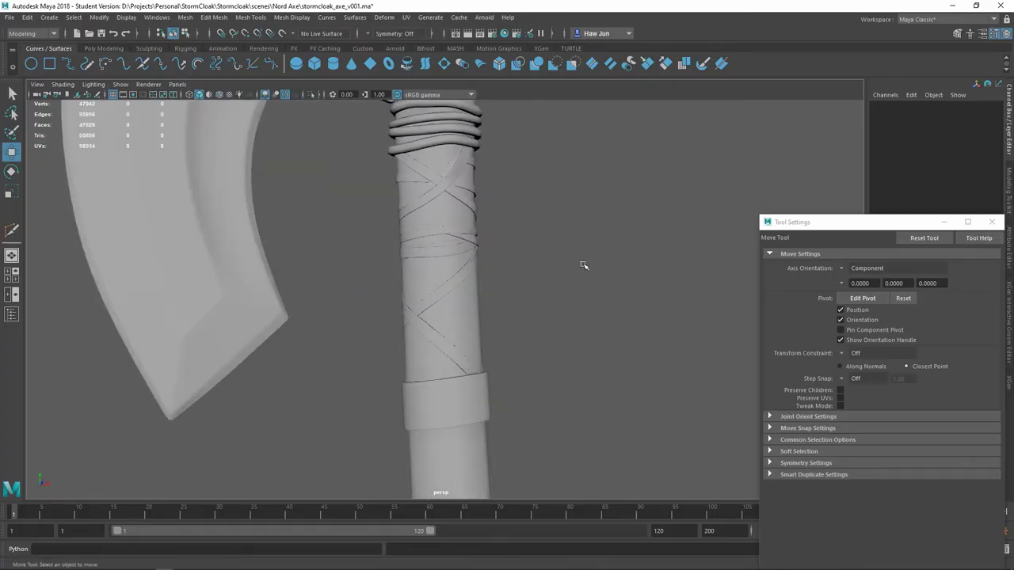
Step: Make the handle the live drawing surface and orbit around the crossing wraps on the grip
mouse_move(583, 265)
alt+mouse_down()
mouse_move(467, 317)
mouse_move(385, 335)
mouse_move(495, 362)
mouse_move(345, 333)
mouse_move(458, 323)
alt+mouse_up()
scroll(465, 318, down, 3)
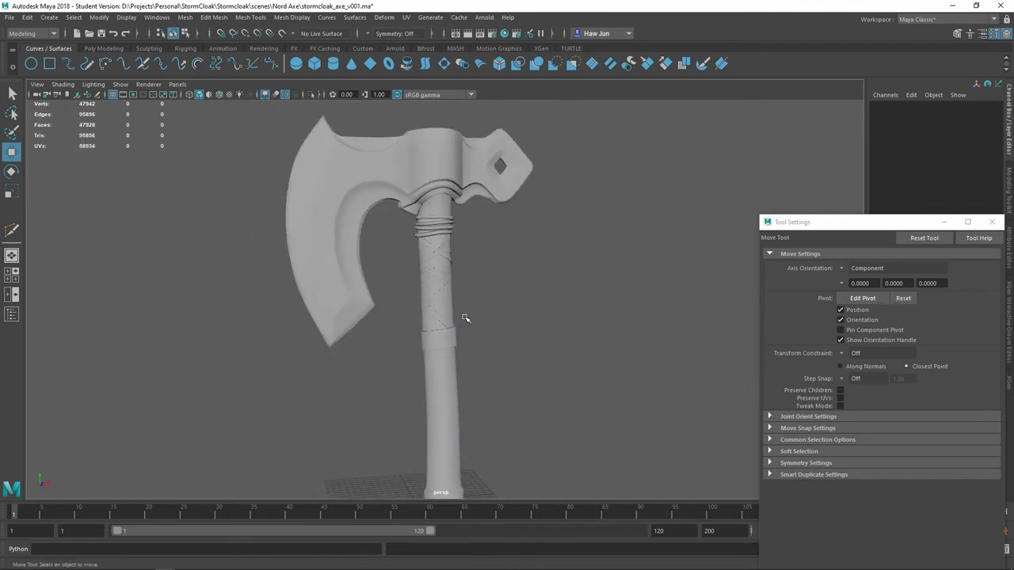
scroll(465, 317, up, 3)
click(463, 297)
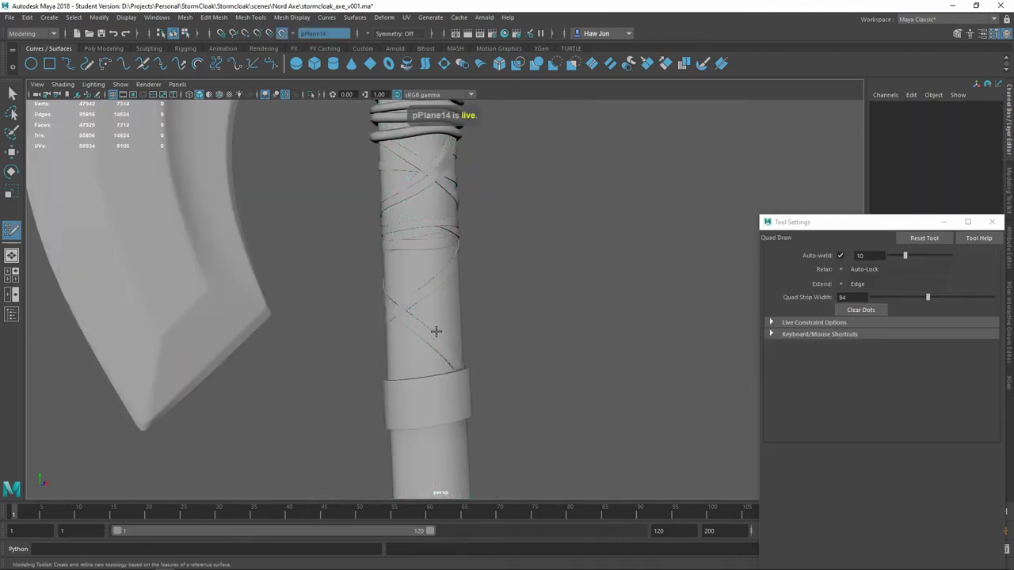
scroll(435, 332, up, 2)
alt+drag(611, 305, 339, 197)
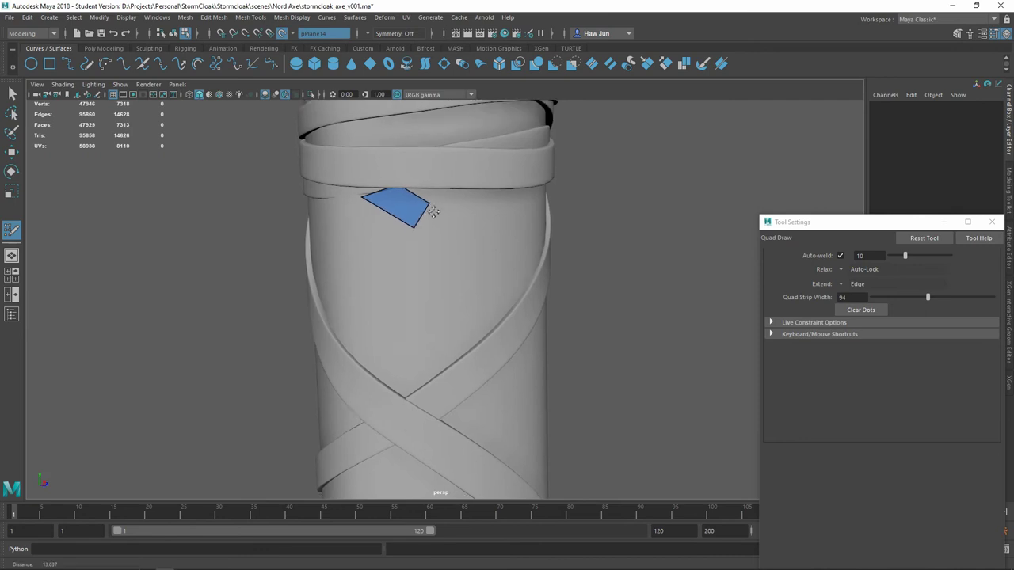
mouse_move(494, 263)
alt+mouse_down()
mouse_move(550, 294)
mouse_move(458, 317)
mouse_move(464, 339)
mouse_move(389, 367)
mouse_move(463, 378)
mouse_move(436, 352)
mouse_move(507, 357)
mouse_move(523, 380)
mouse_move(389, 381)
mouse_move(335, 394)
mouse_move(518, 401)
mouse_move(650, 430)
mouse_move(512, 340)
mouse_move(420, 365)
mouse_move(577, 378)
mouse_move(544, 385)
mouse_move(428, 346)
mouse_move(385, 357)
mouse_move(534, 362)
alt+mouse_up()
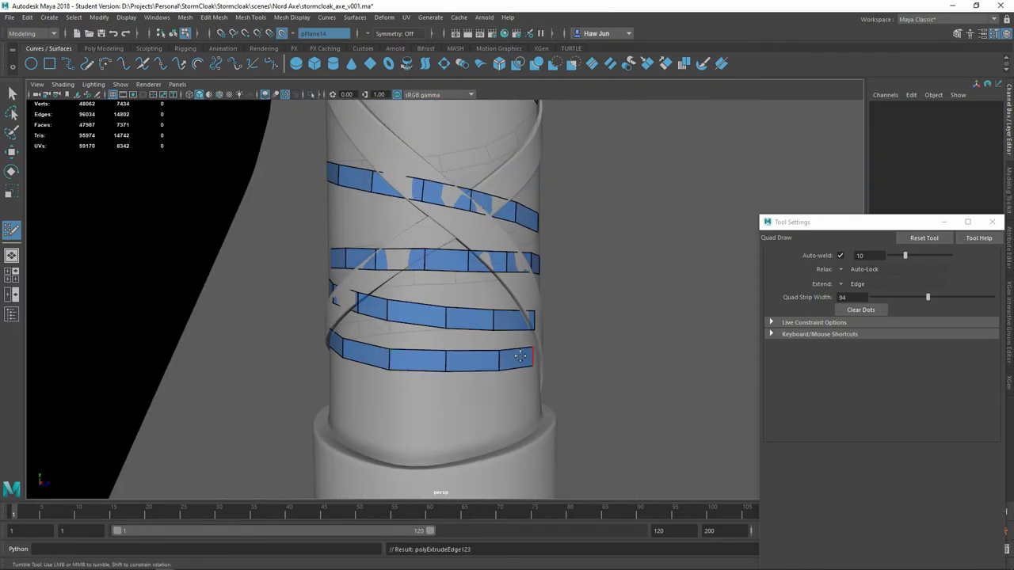
alt+right_drag(534, 362, 618, 352)
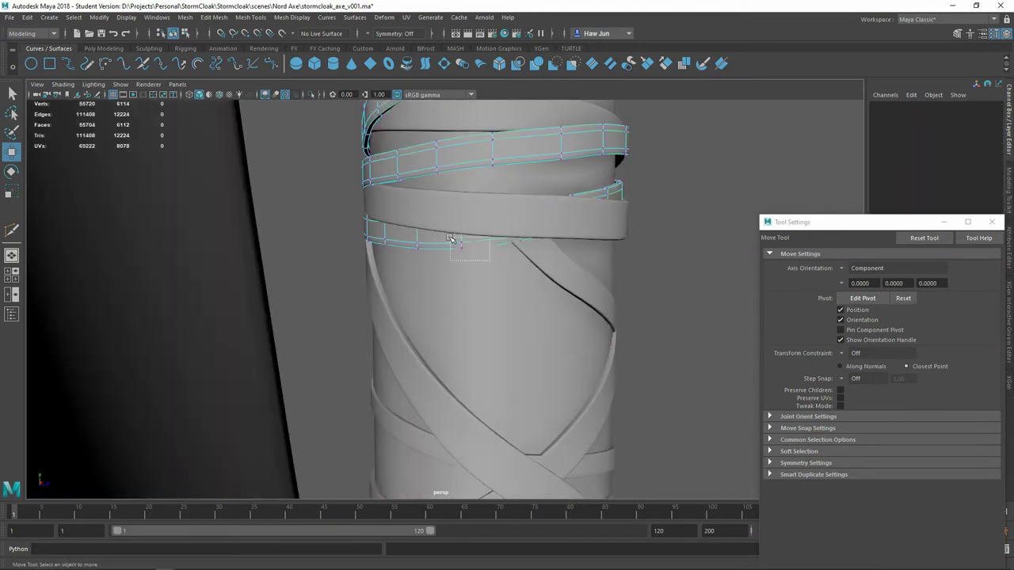
scroll(521, 268, up, 2)
scroll(518, 256, up, 2)
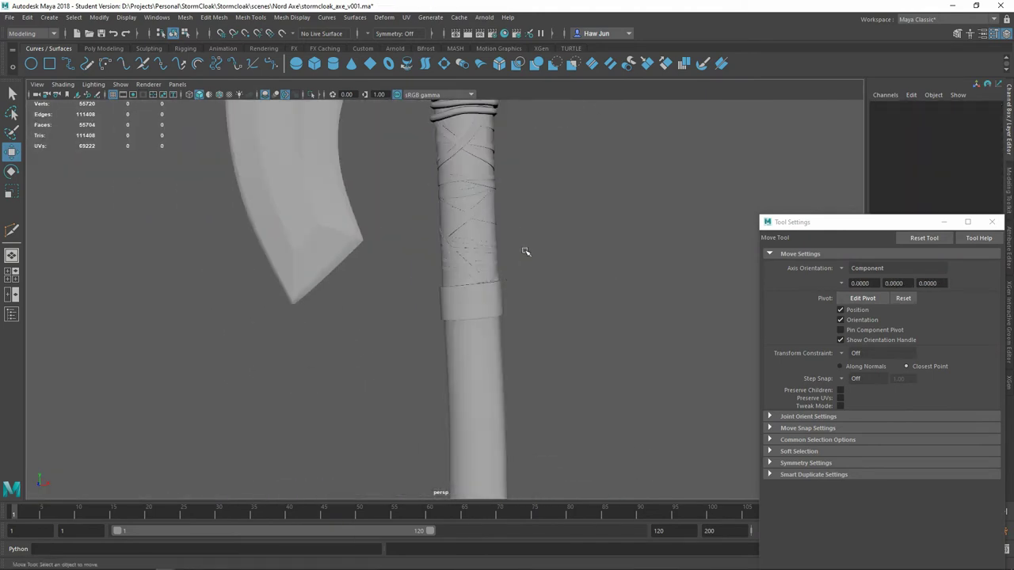
scroll(527, 256, down, 5)
alt+drag(500, 245, 611, 249)
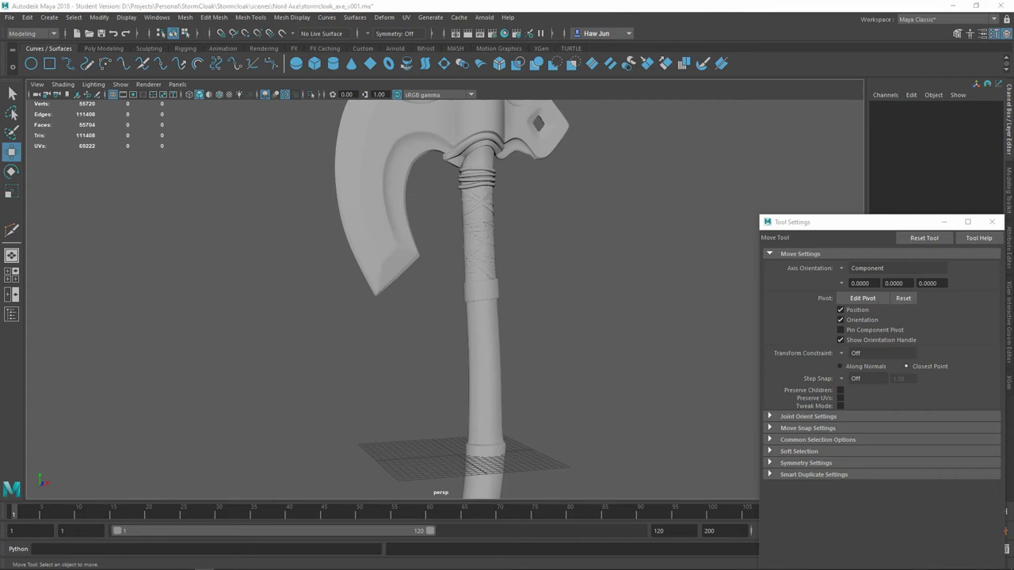
alt+drag(629, 314, 562, 221)
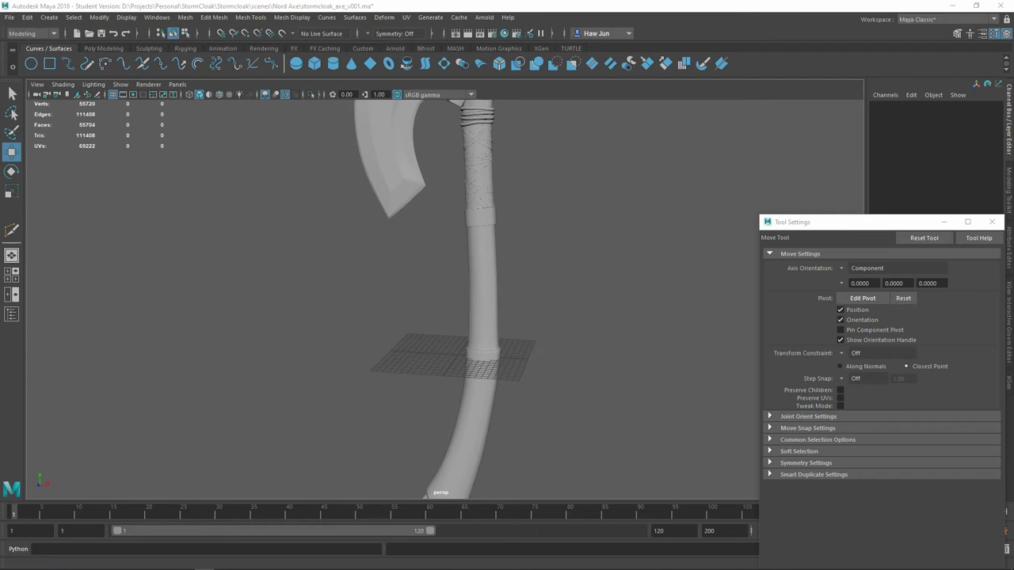
Step: Make the lower handle live and draw a diagonal quad strip across it
click(481, 301)
key(f)
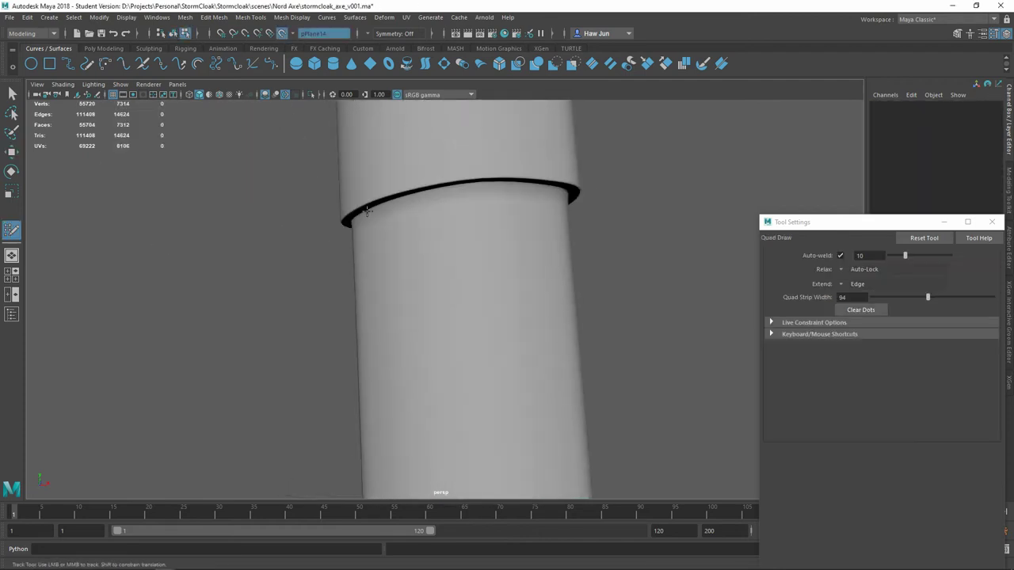
mouse_move(444, 242)
alt+mouse_down()
mouse_move(537, 351)
mouse_move(475, 270)
mouse_move(432, 338)
alt+mouse_up()
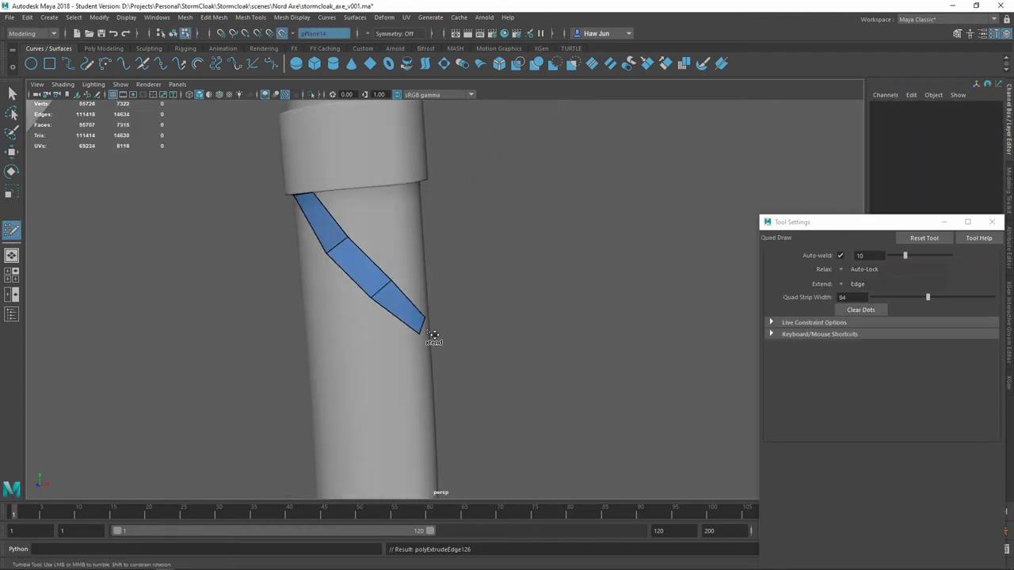
alt+right_drag(433, 337, 446, 275)
alt+drag(446, 274, 412, 261)
drag(372, 261, 385, 285)
alt+middle_drag(385, 285, 431, 297)
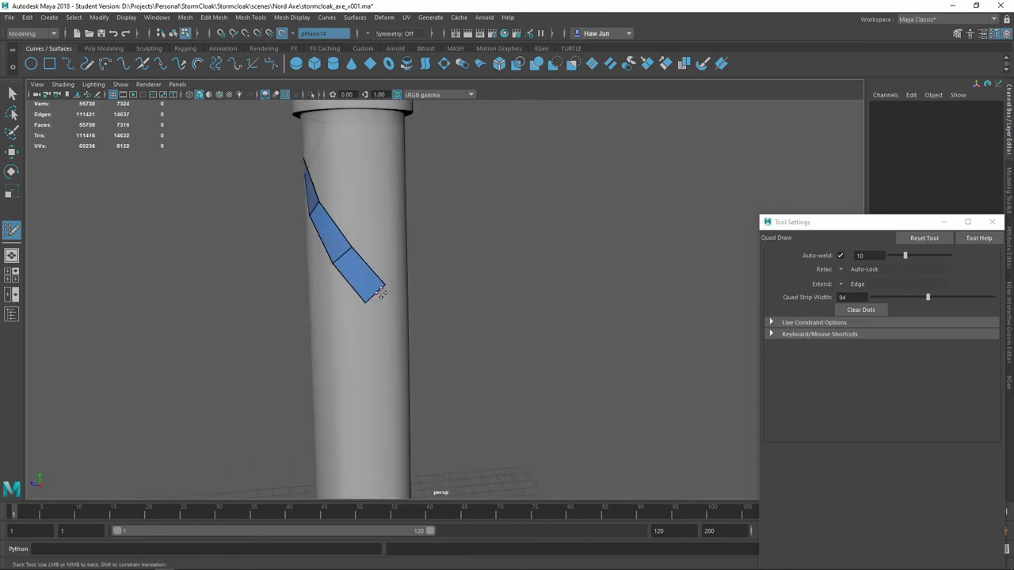
Step: Extend the diagonal strip spiralling further down the handle, then zoom out to view the axe
mouse_move(381, 293)
mouse_down()
mouse_move(396, 332)
mouse_move(432, 284)
mouse_move(510, 279)
mouse_move(476, 255)
mouse_up()
alt+right_drag(475, 255, 373, 248)
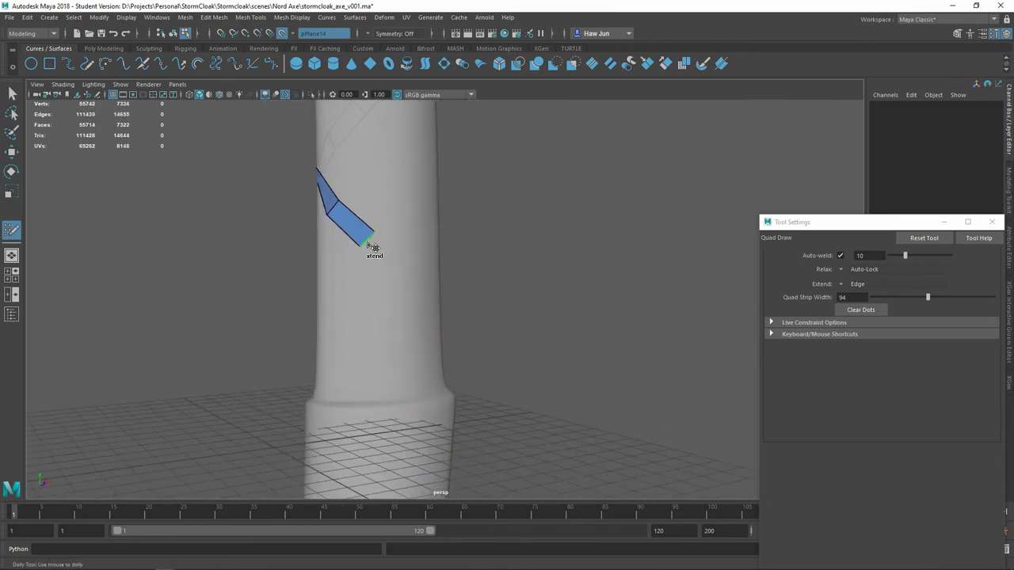
mouse_move(400, 269)
mouse_down()
mouse_move(515, 328)
mouse_move(392, 243)
mouse_move(416, 295)
mouse_move(460, 295)
mouse_move(506, 262)
mouse_move(654, 247)
mouse_up()
scroll(487, 297, down, 5)
alt+right_drag(654, 247, 553, 210)
alt+drag(549, 205, 537, 236)
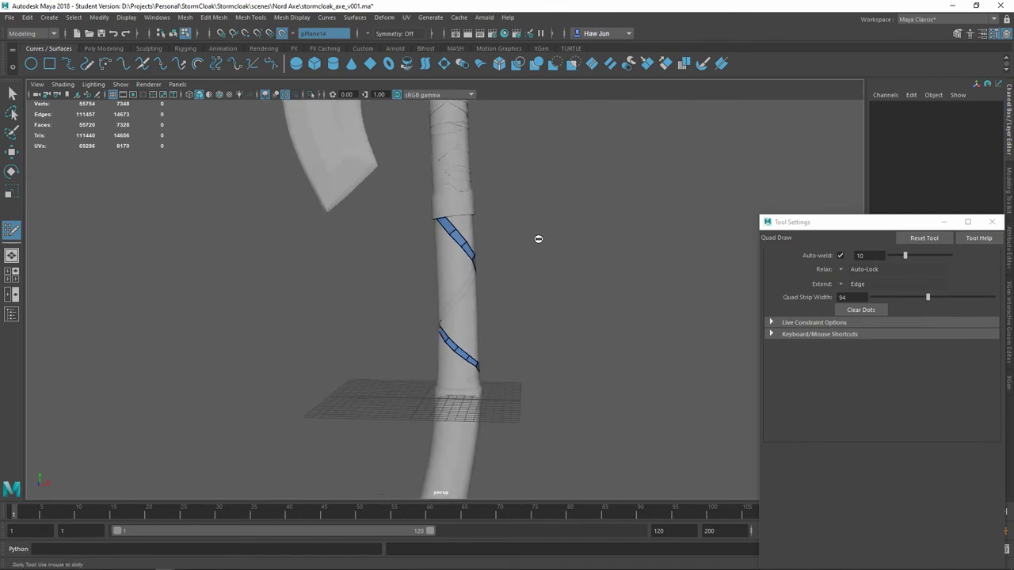
alt+right_drag(538, 238, 494, 238)
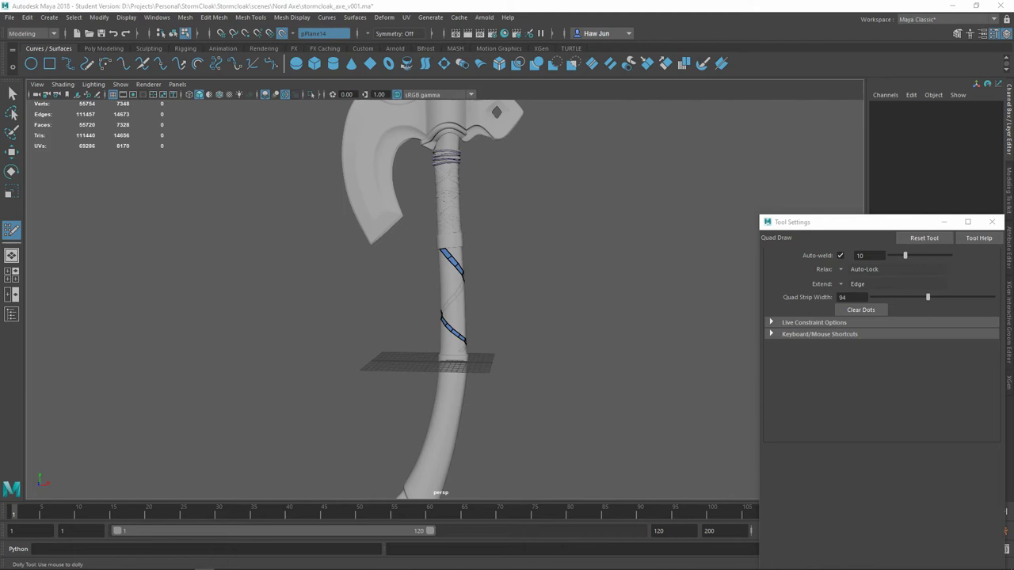
alt+drag(519, 305, 525, 267)
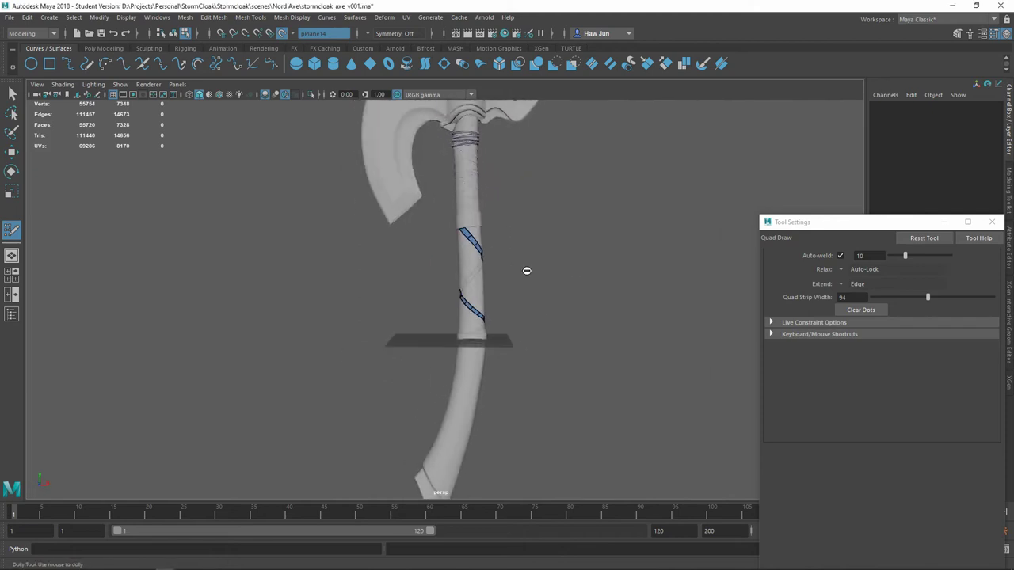
Step: Turn off Make Live on the handle and return to object selection
right_drag(480, 227, 540, 220)
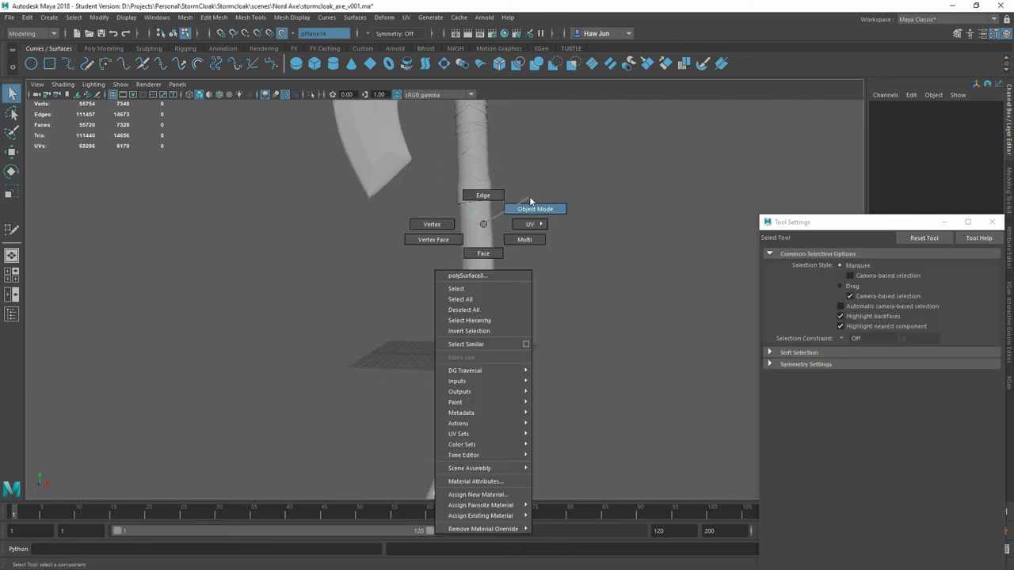
alt+drag(476, 290, 531, 321)
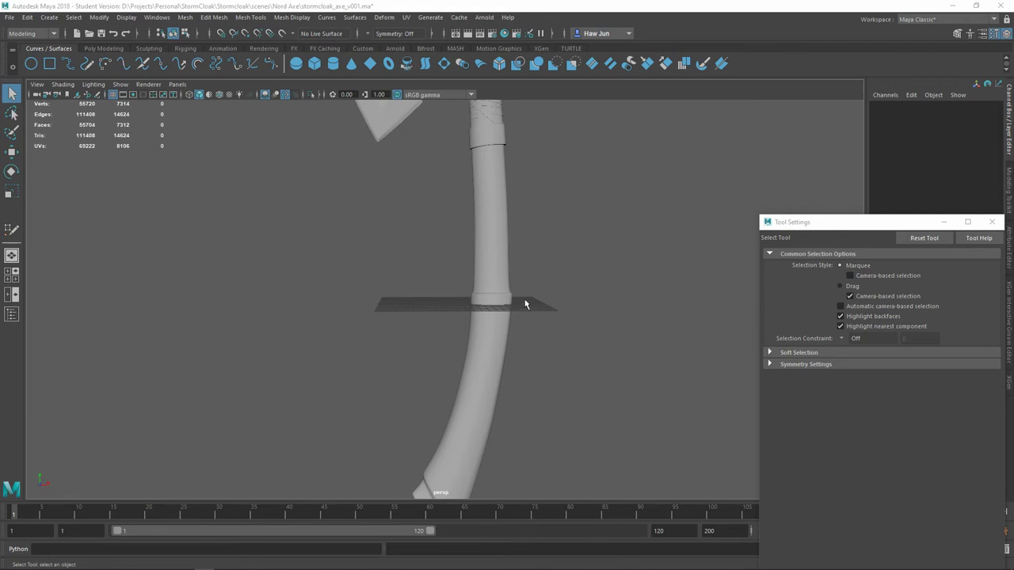
alt+drag(525, 304, 483, 340)
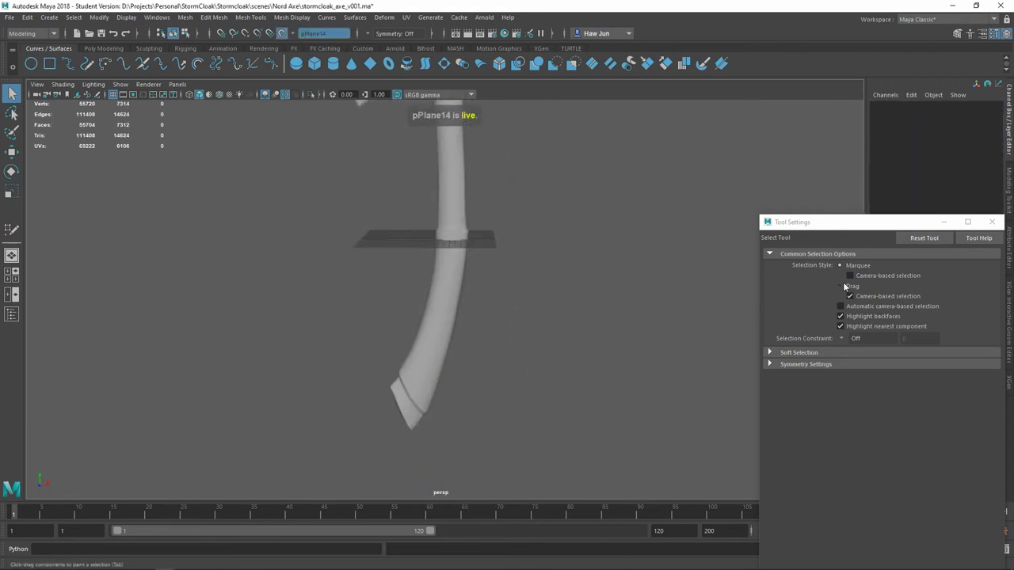
Step: Export the selected handle as an OBJ into a new Weapon folder
click(282, 35)
click(10, 16)
click(36, 166)
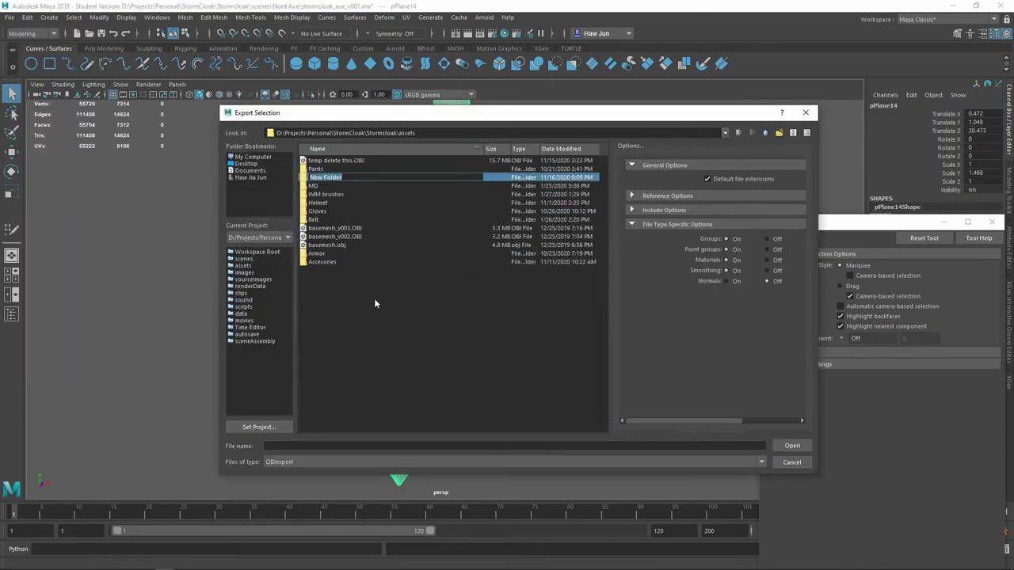
text(Weapon)
key(Return)
double_click(394, 177)
click(331, 446)
text(axe_avatar_v0)
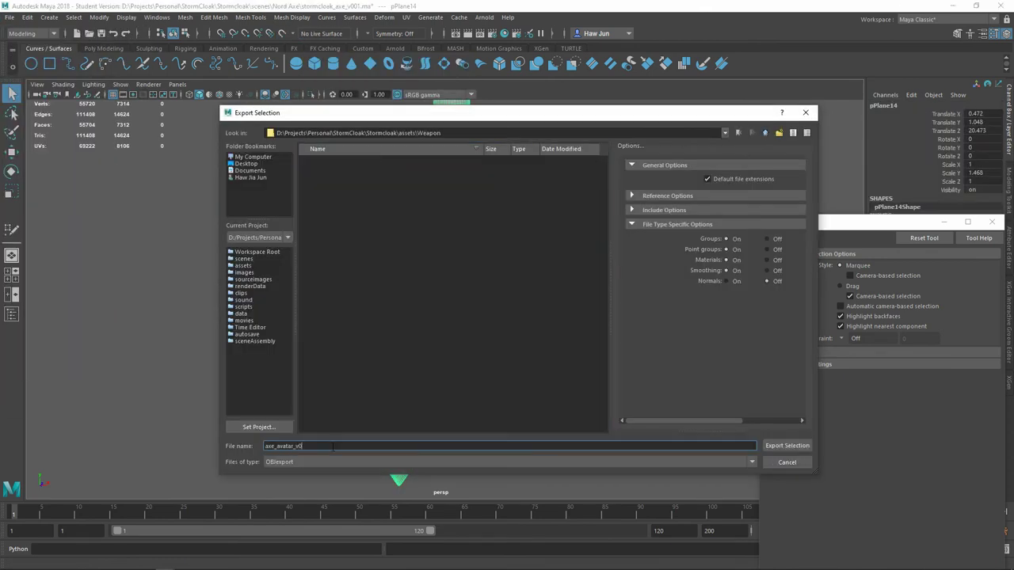
key(Return)
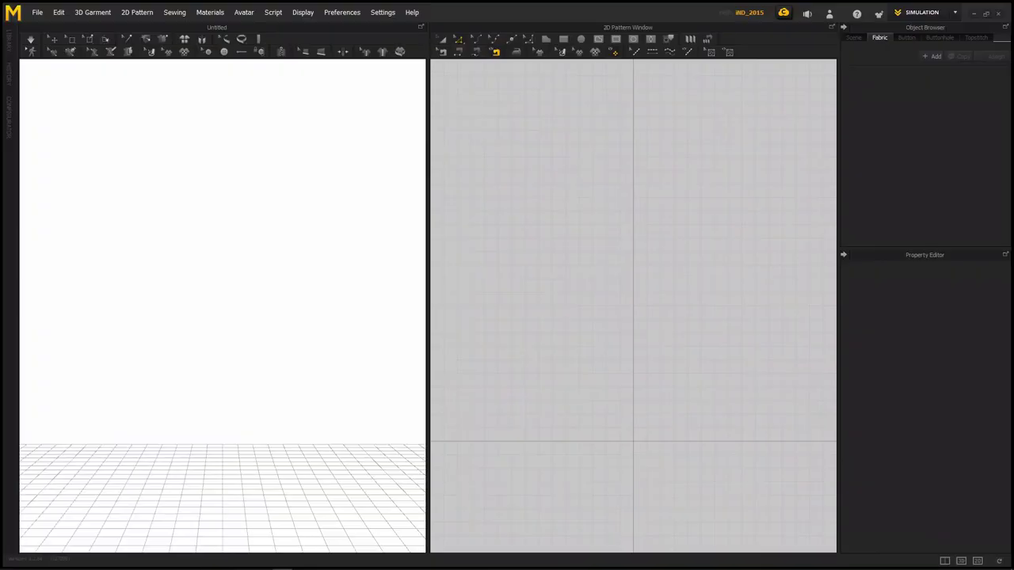
Step: Load the axe handle OBJ avatar into Marvelous Designer and select the strip pattern
key(Return)
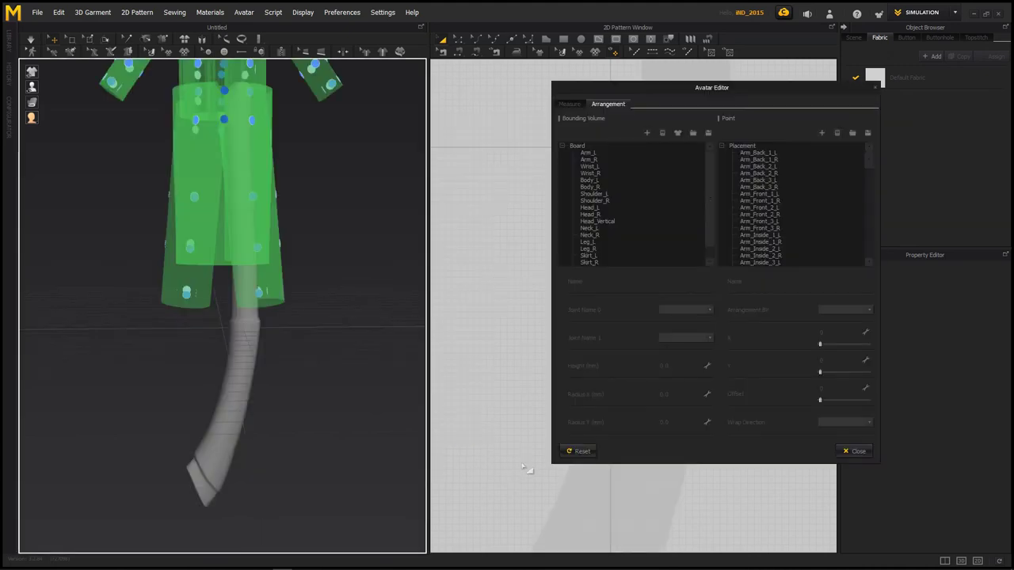
click(864, 451)
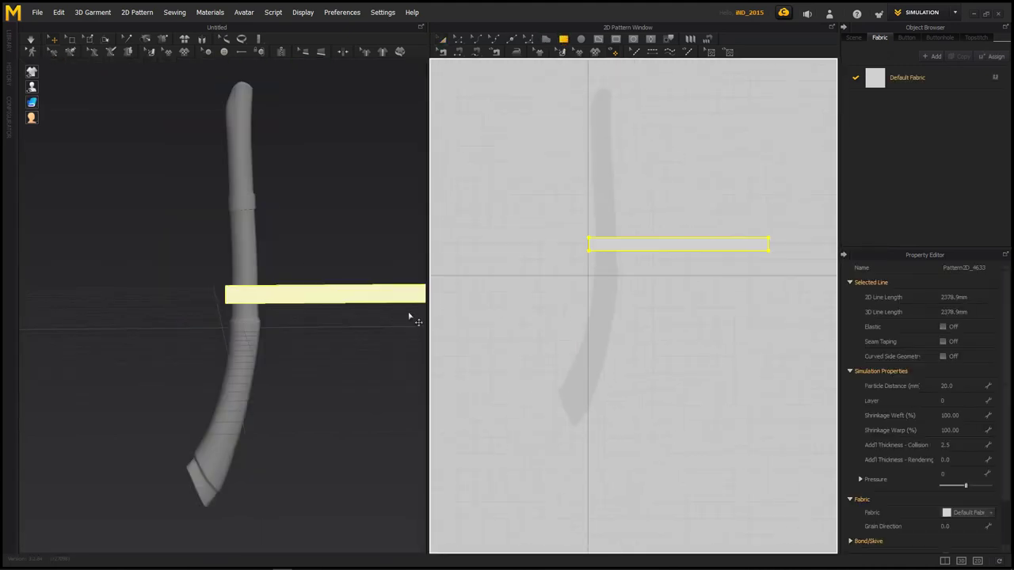
click(278, 290)
Step: Orbit and zoom around the strip, then show the Scene hierarchy in the Object Browser
scroll(283, 352, up, 2)
scroll(351, 331, up, 3)
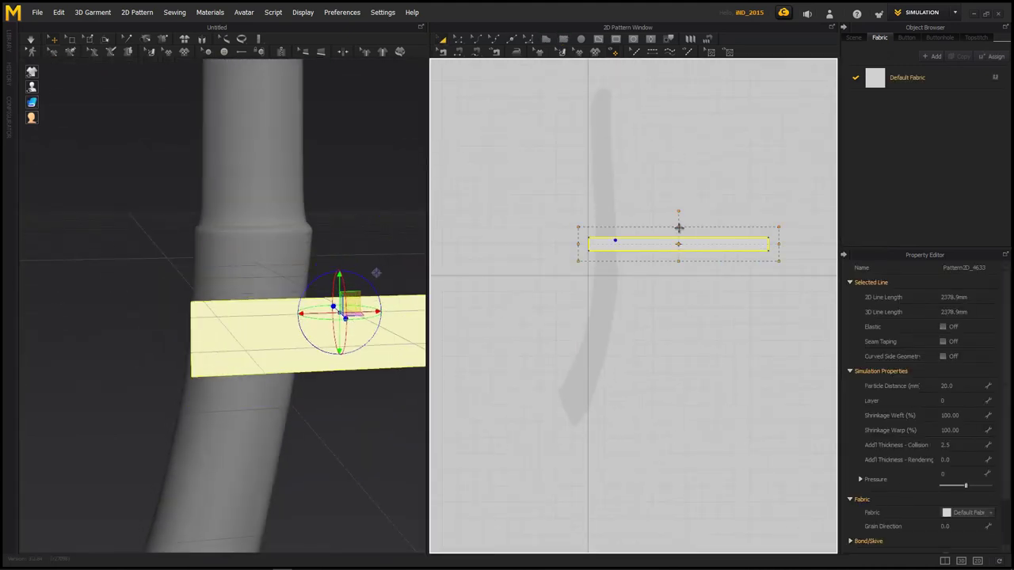
right_drag(375, 273, 262, 245)
scroll(253, 242, up, 5)
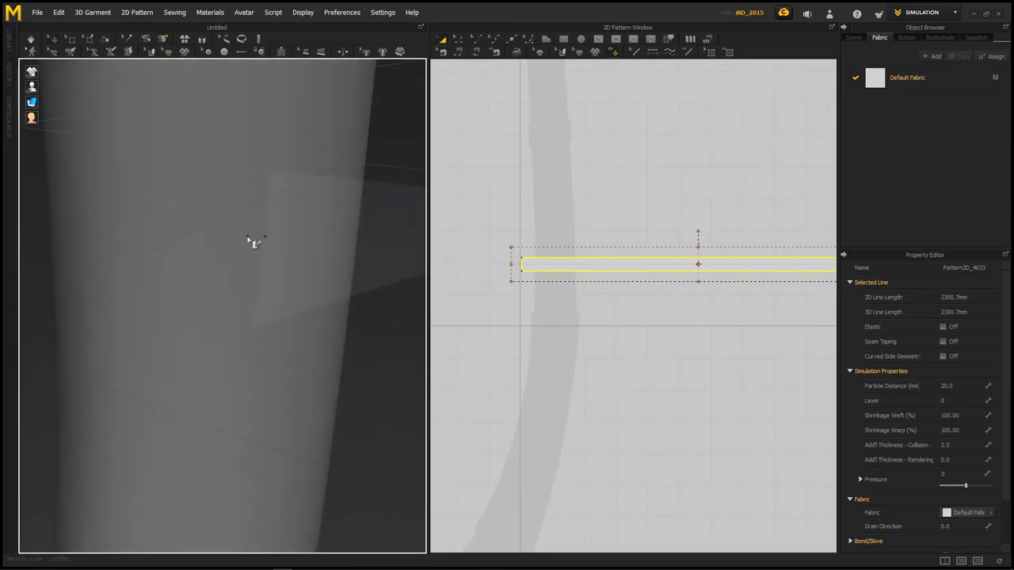
scroll(253, 243, down, 3)
scroll(351, 265, down, 3)
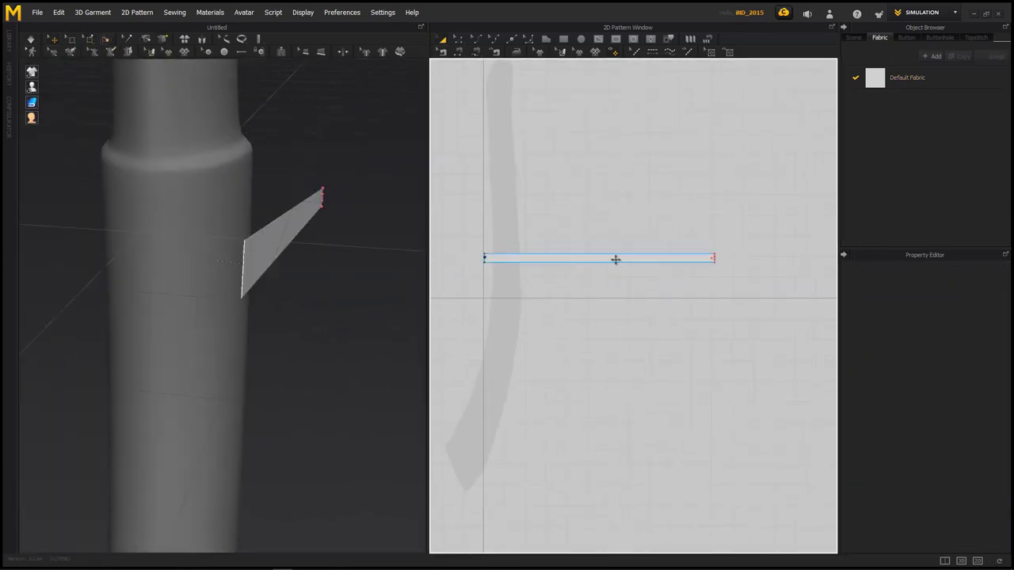
click(853, 37)
Step: Start the cloth simulation and set the strip's property value to 2
click(317, 244)
key(space)
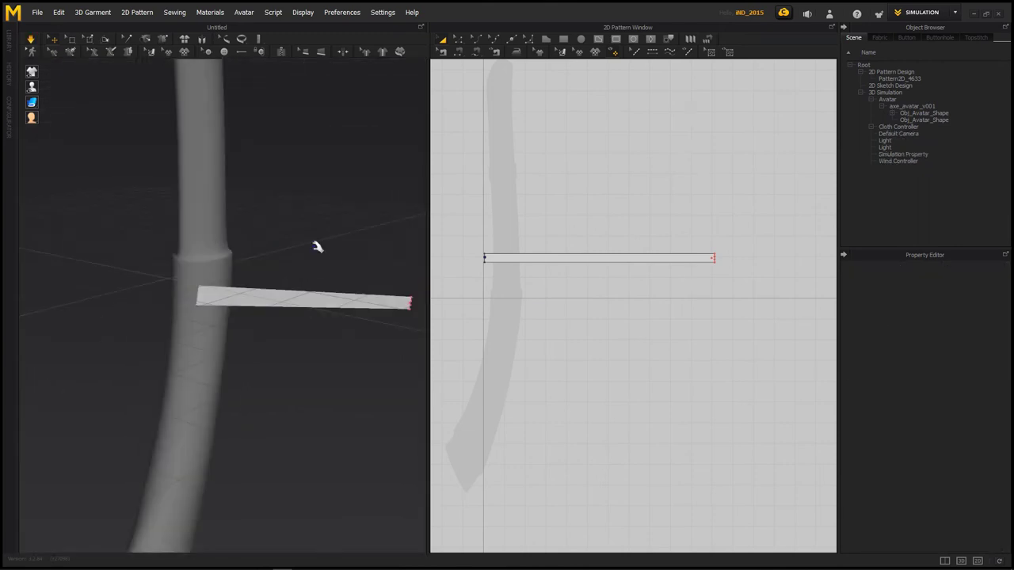
text(2.5)
key(Return)
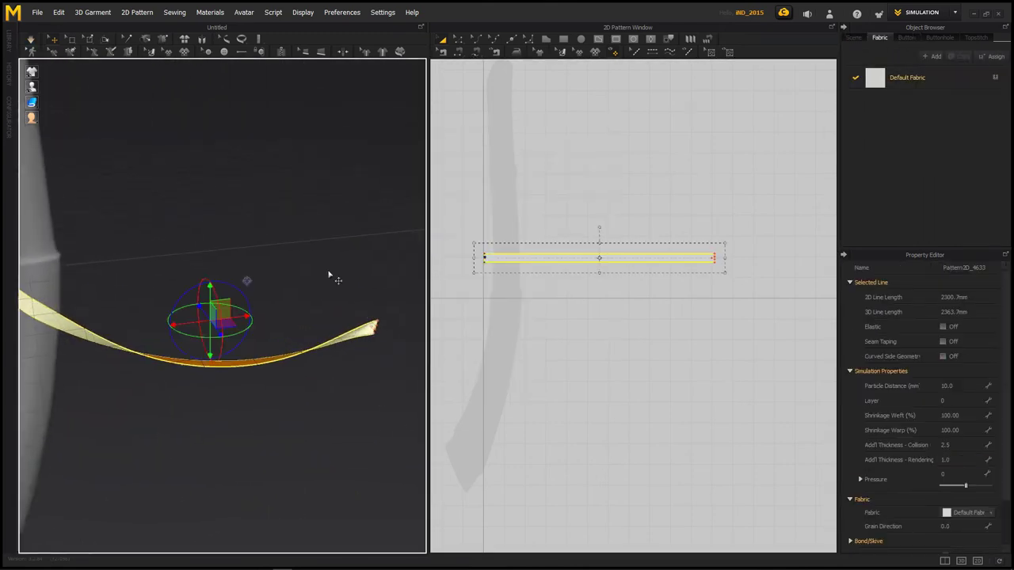
Step: Drag the strip's free end left, right and back across so it wraps the handle
drag(332, 274, 161, 254)
drag(79, 285, 368, 328)
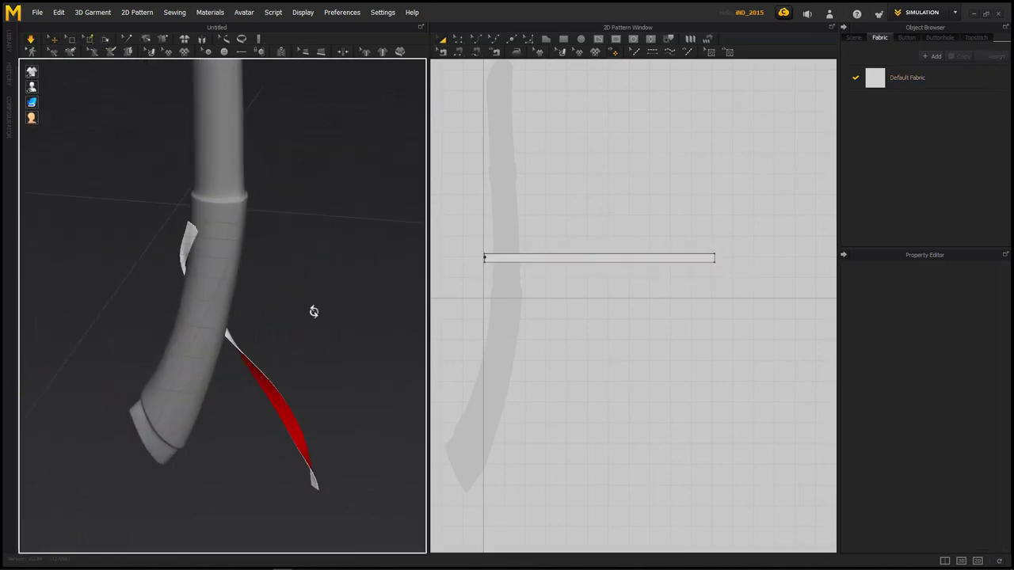
mouse_move(317, 314)
mouse_down()
mouse_move(204, 315)
mouse_move(151, 362)
mouse_move(357, 321)
mouse_up()
mouse_move(285, 311)
mouse_down()
mouse_move(290, 290)
mouse_move(240, 290)
mouse_up()
mouse_move(389, 316)
mouse_down()
mouse_move(392, 278)
mouse_move(239, 335)
mouse_move(351, 290)
mouse_move(188, 342)
mouse_up()
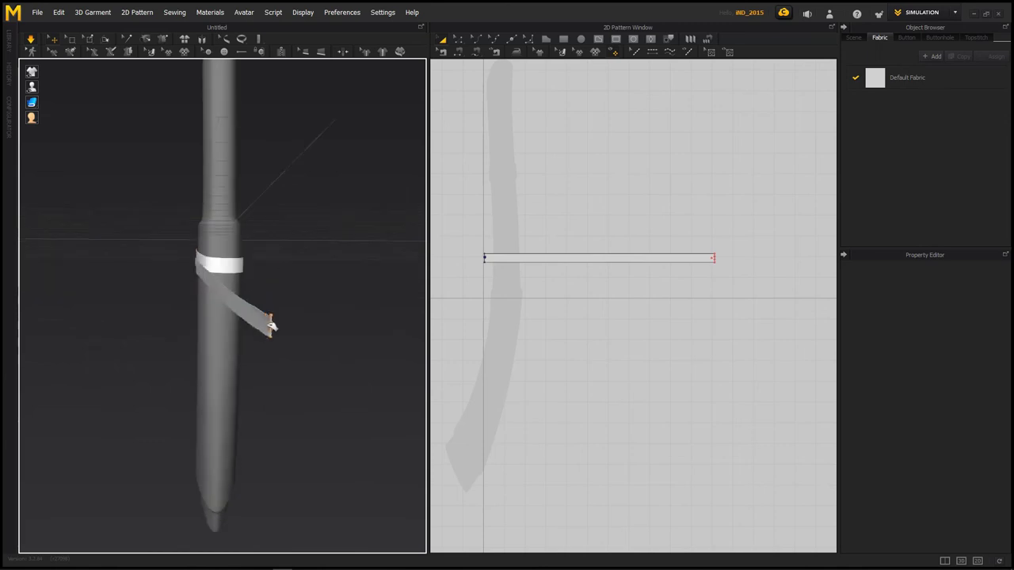
mouse_move(270, 320)
mouse_down()
mouse_move(140, 385)
mouse_move(283, 280)
mouse_up()
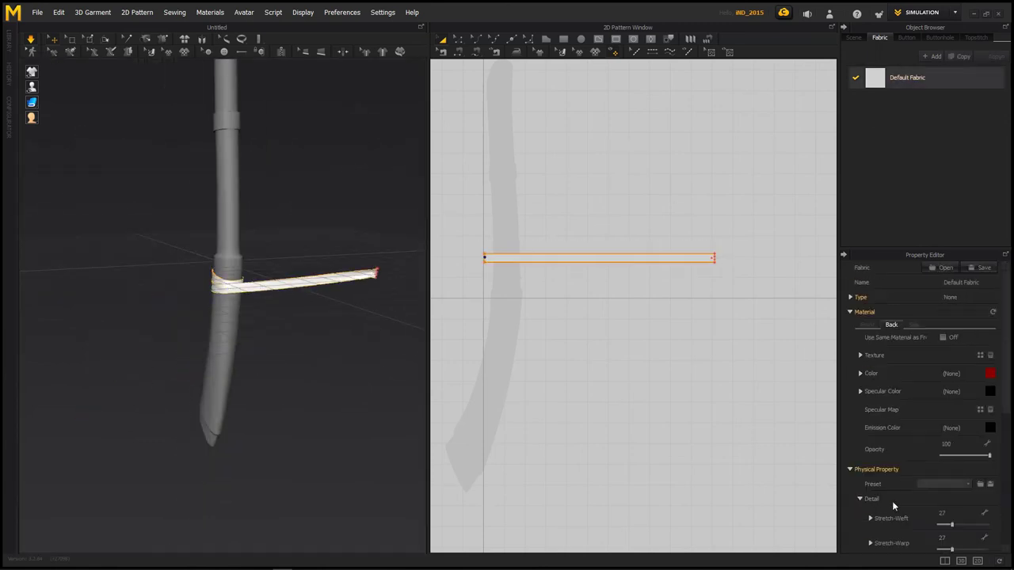
Step: Pull the strip end down, around and back over the handle for more turns
scroll(892, 506, down, 3)
mouse_move(376, 273)
mouse_down()
mouse_move(208, 351)
mouse_move(233, 378)
mouse_move(108, 330)
mouse_up()
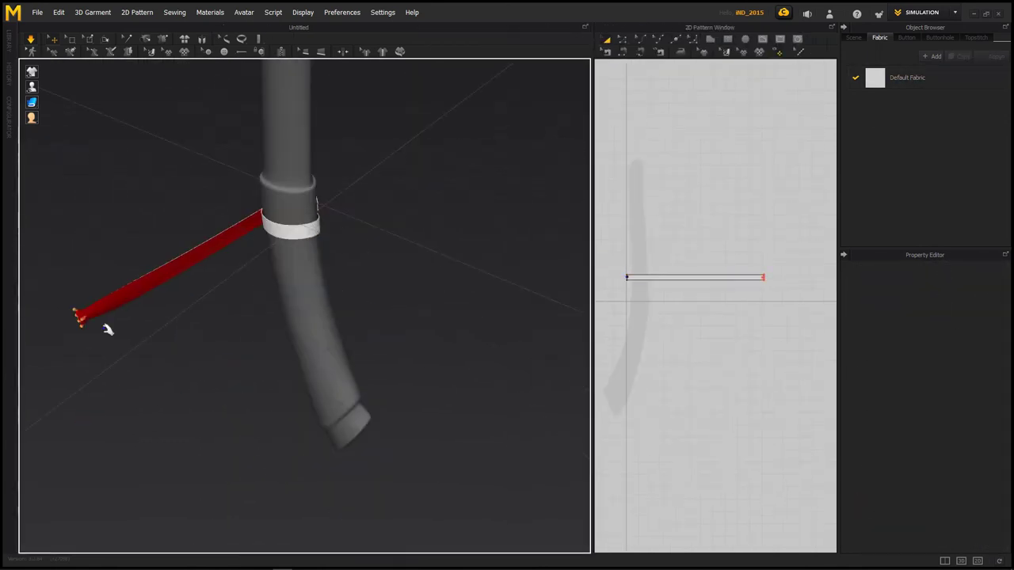
mouse_move(235, 290)
mouse_down()
mouse_move(475, 198)
mouse_move(378, 277)
mouse_move(286, 312)
mouse_up()
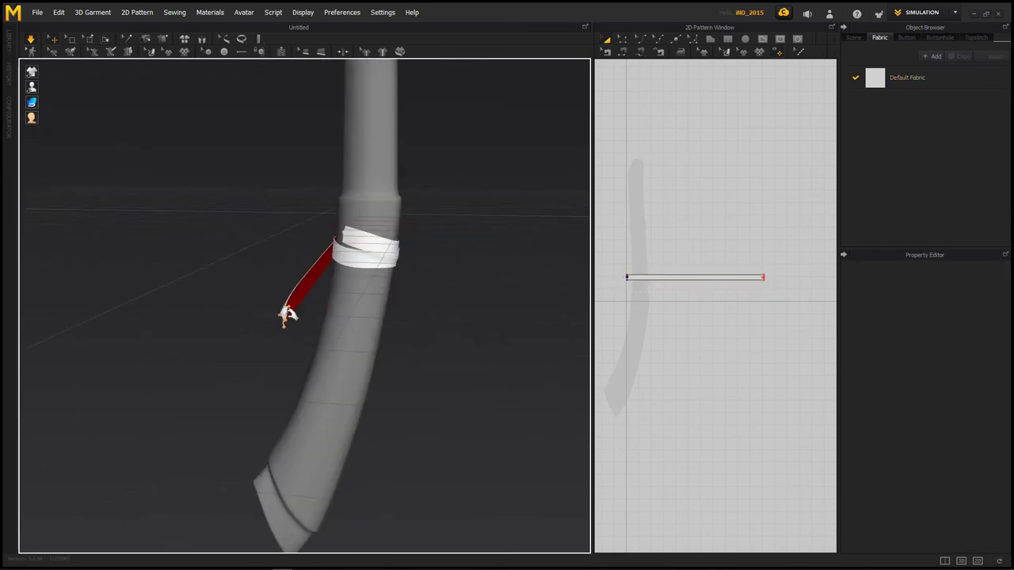
mouse_move(285, 312)
right_down()
mouse_move(324, 329)
mouse_move(253, 294)
mouse_move(289, 317)
mouse_move(344, 298)
mouse_move(392, 249)
mouse_move(294, 283)
mouse_move(424, 194)
mouse_move(230, 194)
right_up()
Step: Orbit around the wrapped handle to inspect the wraps and check the strip's fabric properties
click(229, 195)
click(448, 187)
right_drag(448, 188, 289, 227)
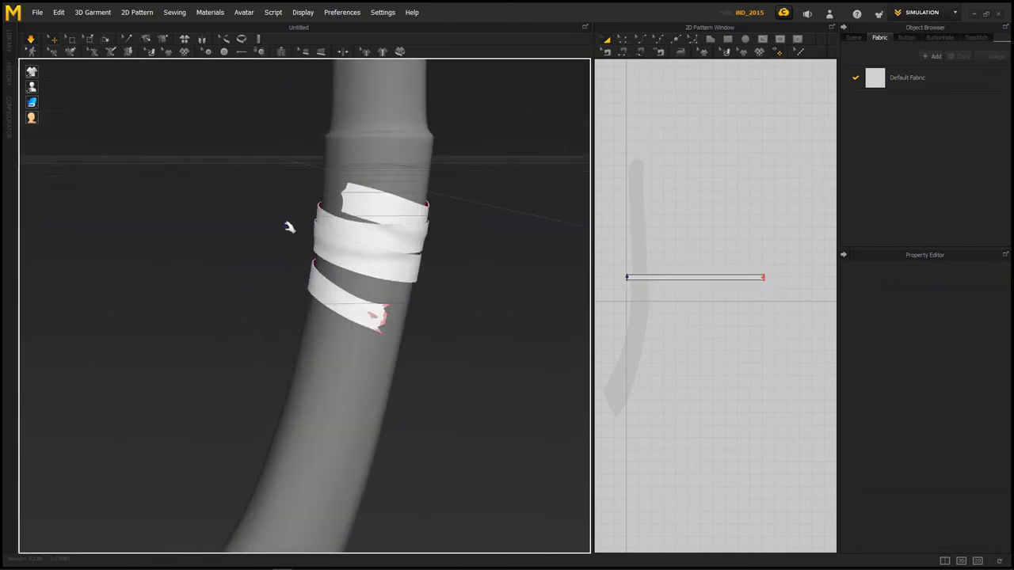
mouse_move(488, 338)
right_down()
mouse_move(478, 310)
mouse_move(756, 262)
right_up()
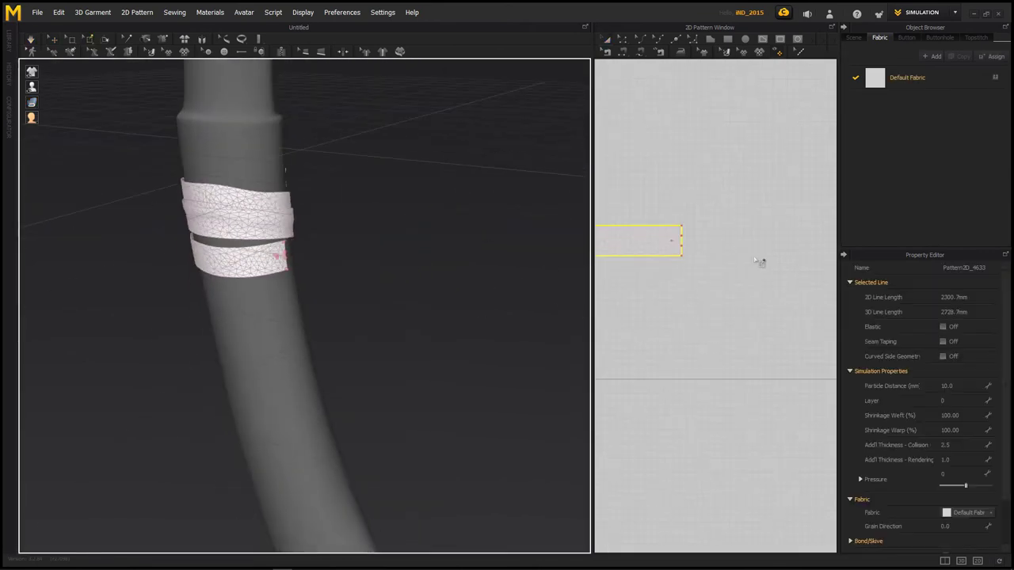
right_drag(353, 262, 554, 246)
click(607, 235)
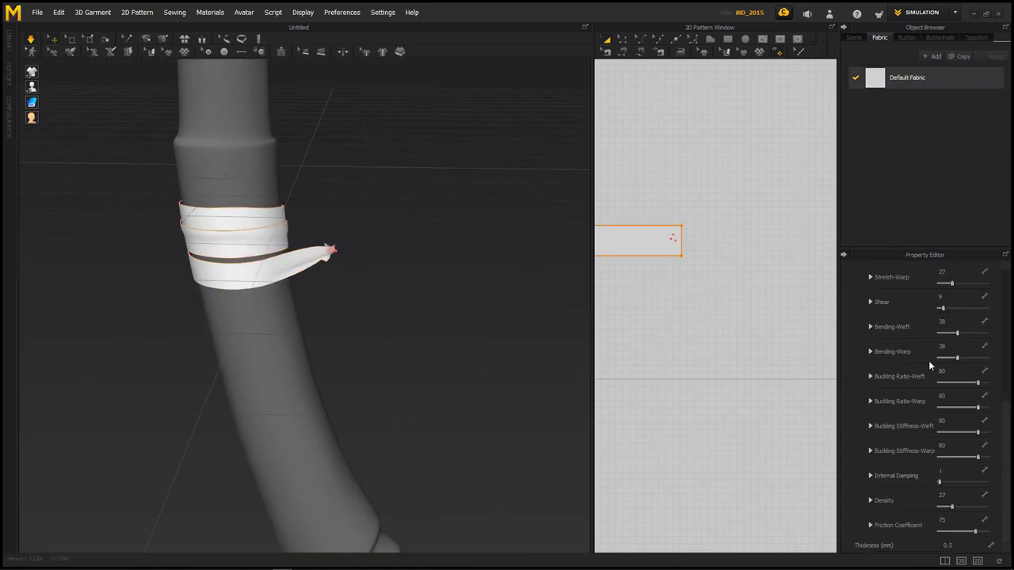
scroll(678, 292, down, 3)
click(679, 292)
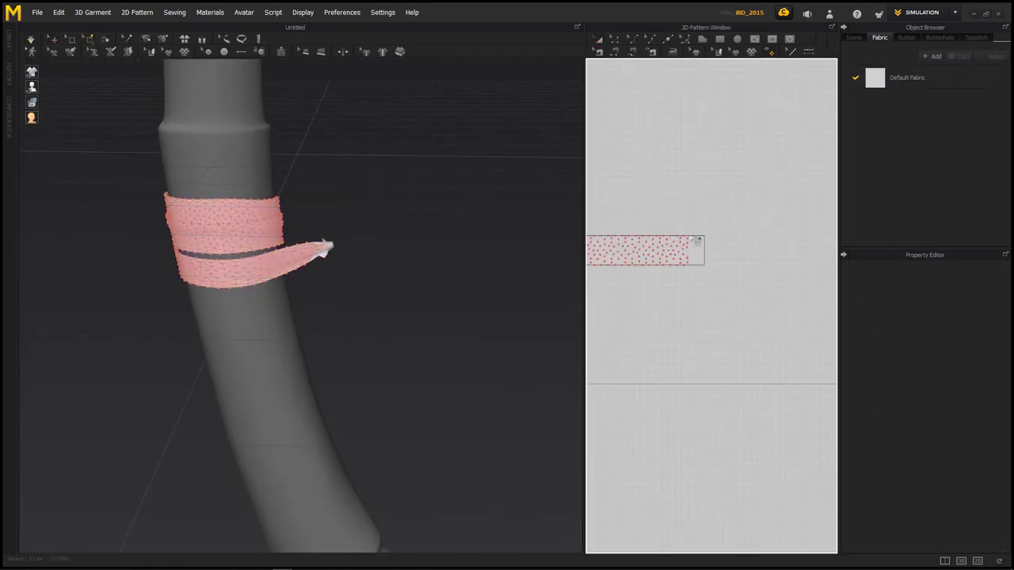
scroll(713, 246, down, 2)
click(442, 241)
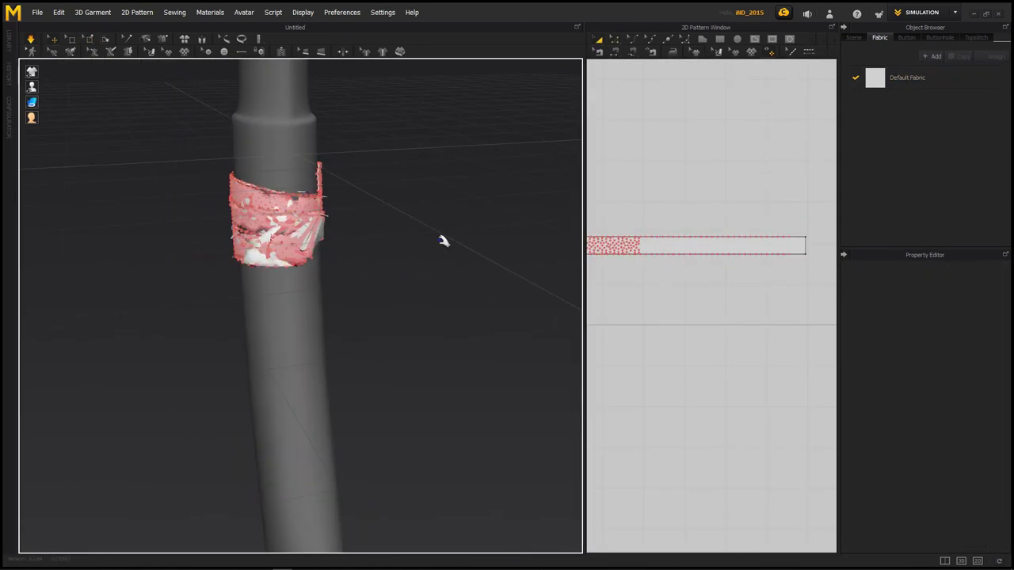
scroll(647, 205, down, 3)
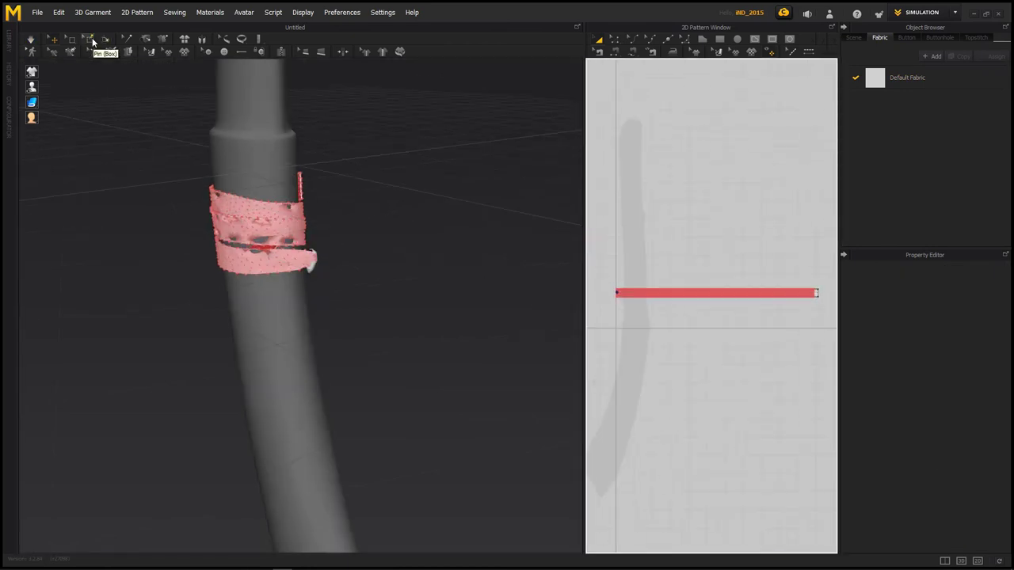
Step: Save the project as md_stormcloak_axe_v001
key(ctrl+s)
text(tormcloak_waistBe_v001)
key(Return)
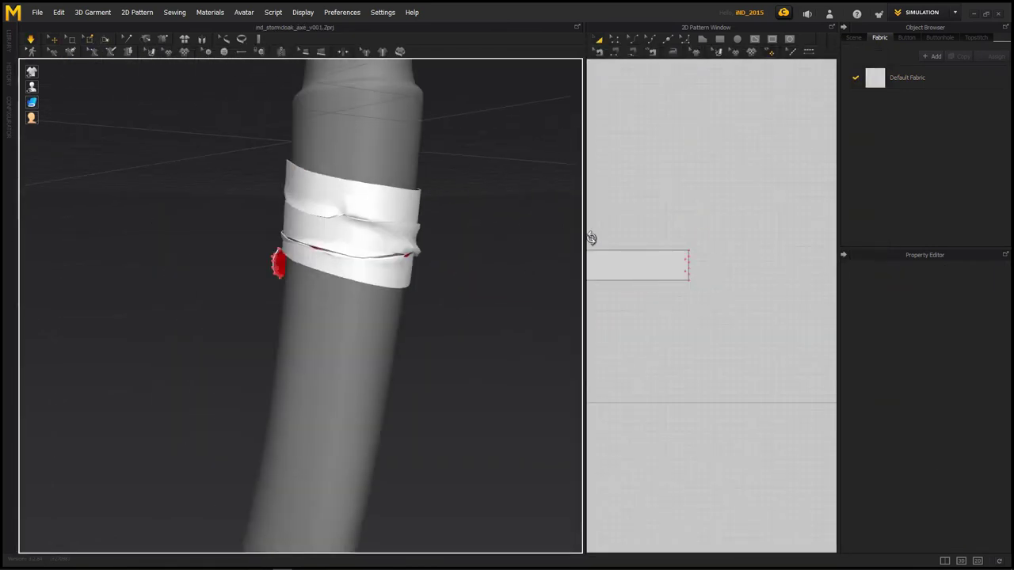
Step: Select the strip and pull its loose tip down around the handle
click(592, 270)
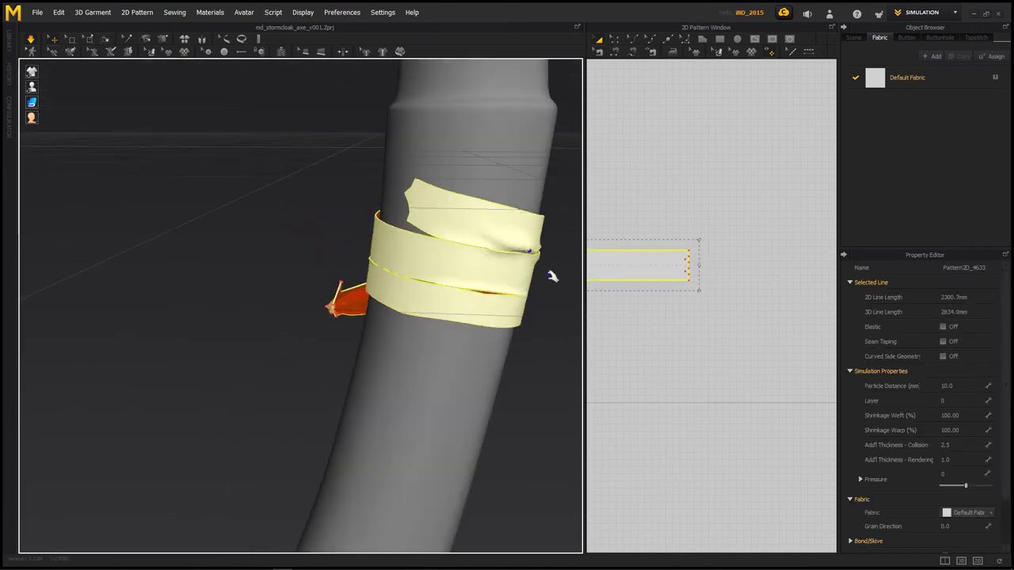
right_drag(385, 278, 292, 221)
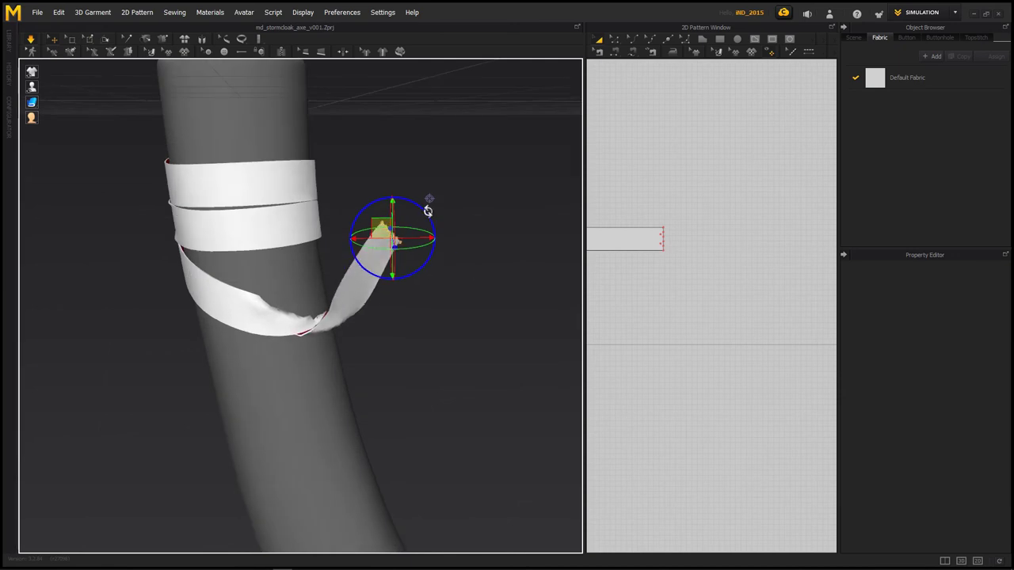
right_drag(500, 291, 468, 263)
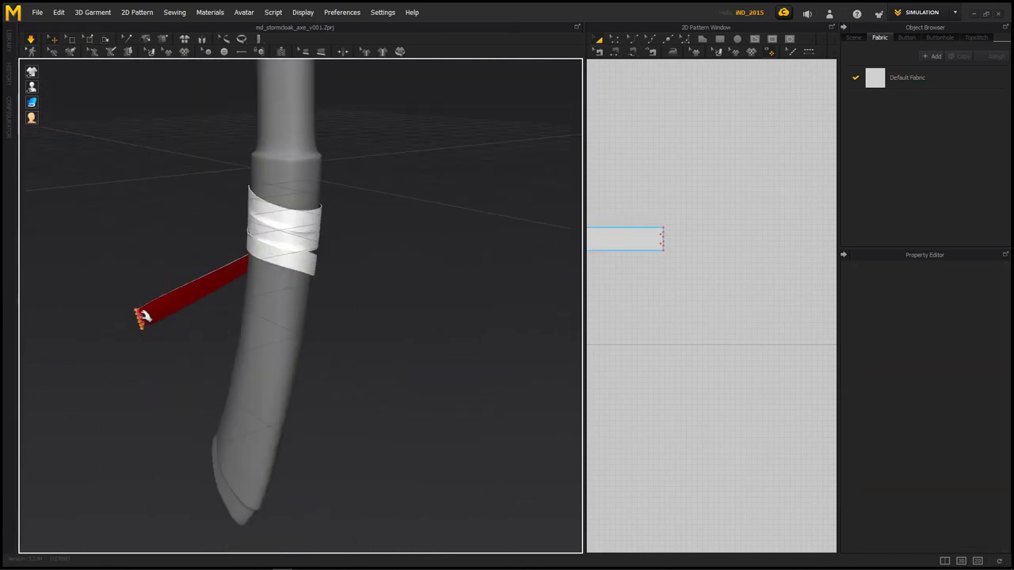
click(143, 317)
mouse_move(119, 335)
right_down()
mouse_move(187, 402)
mouse_move(331, 345)
mouse_move(391, 341)
right_up()
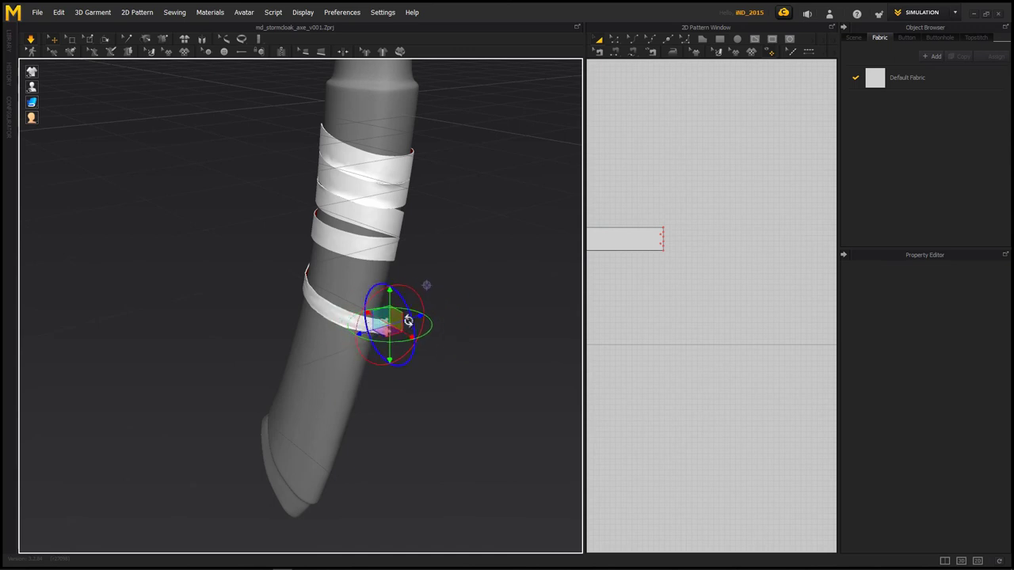
mouse_move(369, 328)
right_down()
mouse_move(462, 290)
mouse_move(560, 282)
mouse_move(449, 304)
right_up()
scroll(625, 296, down, 2)
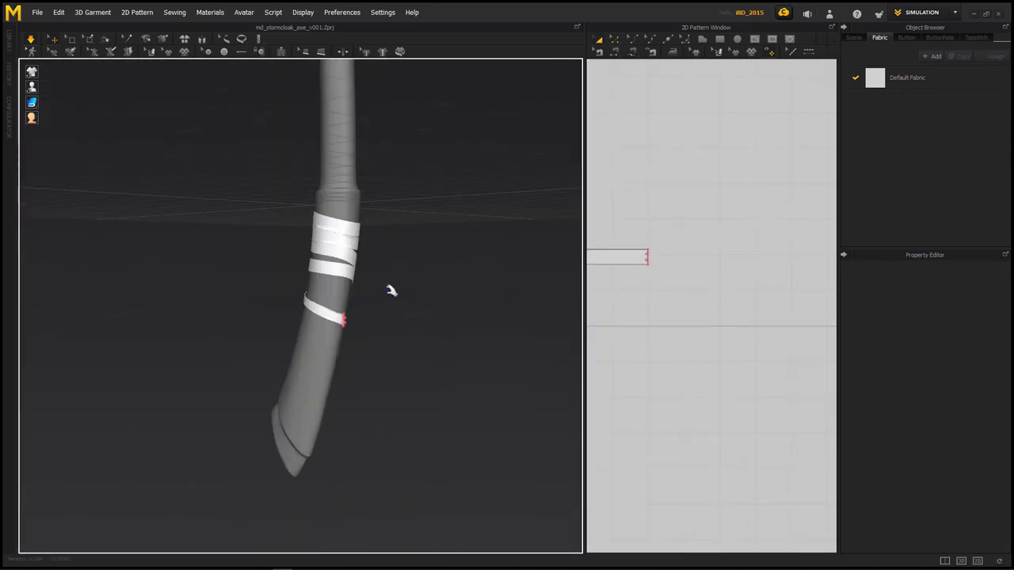
right_drag(391, 290, 304, 295)
Step: Widen the 2D pattern window and pull the strip end out from the handle
drag(590, 210, 557, 209)
click(711, 299)
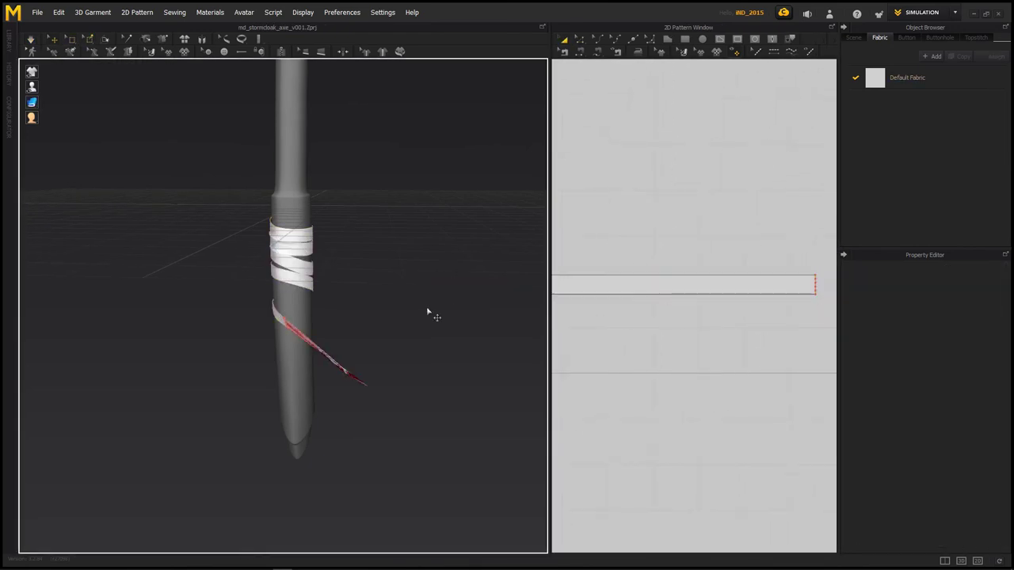
click(354, 341)
right_drag(354, 341, 437, 314)
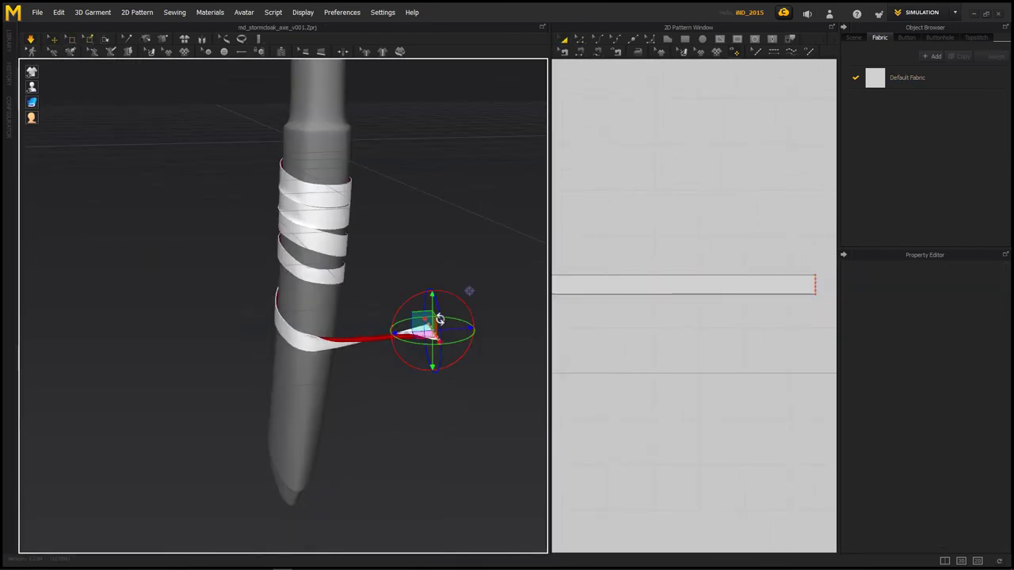
scroll(440, 320, up, 3)
mouse_move(494, 297)
right_down()
mouse_move(301, 283)
mouse_move(341, 283)
right_up()
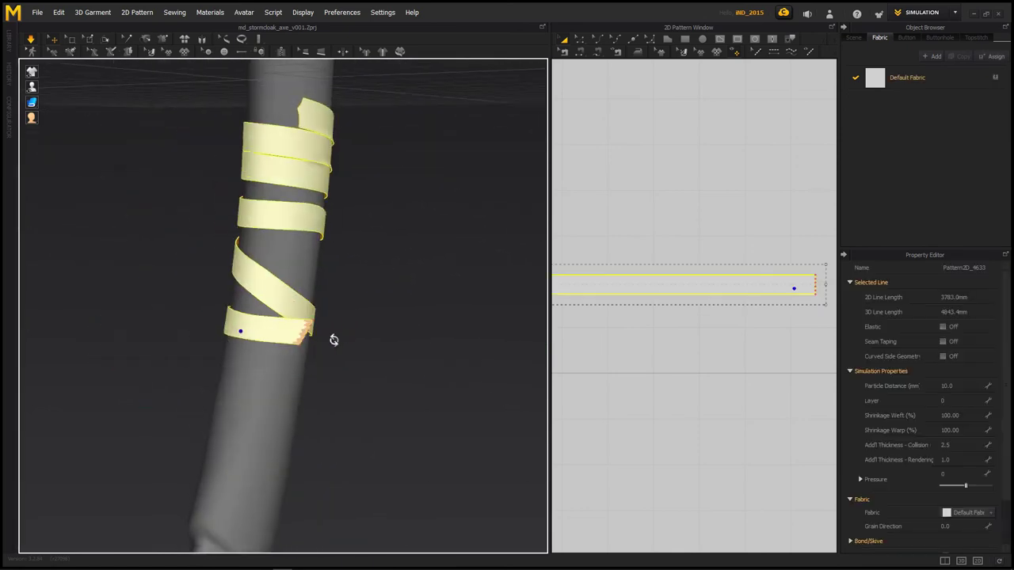
Step: Pull the strip's loose end further down the grip and orbit to check it
right_drag(334, 340, 381, 322)
click(380, 322)
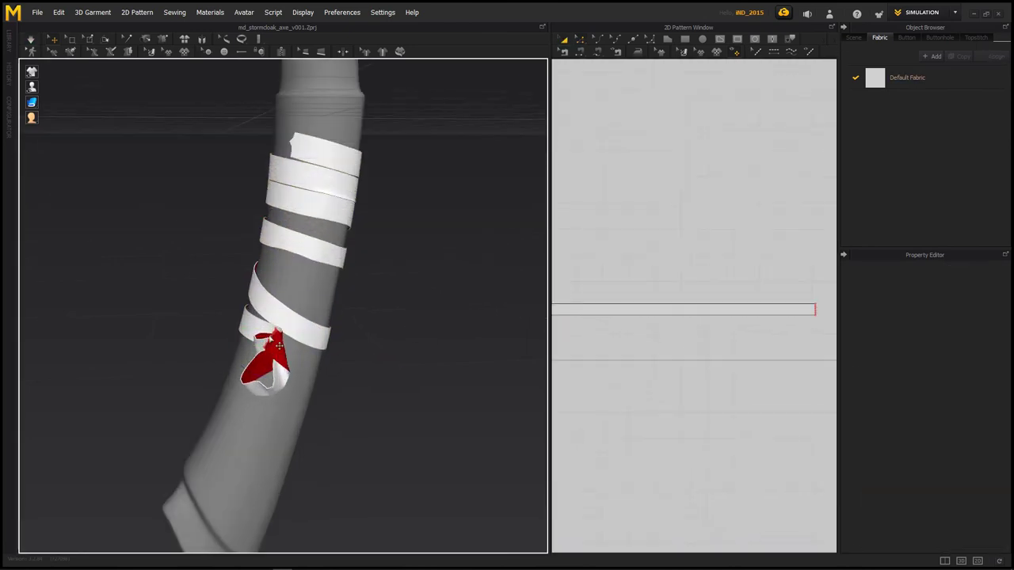
click(414, 369)
mouse_move(465, 317)
right_down()
mouse_move(356, 351)
mouse_move(219, 344)
mouse_move(259, 373)
right_up()
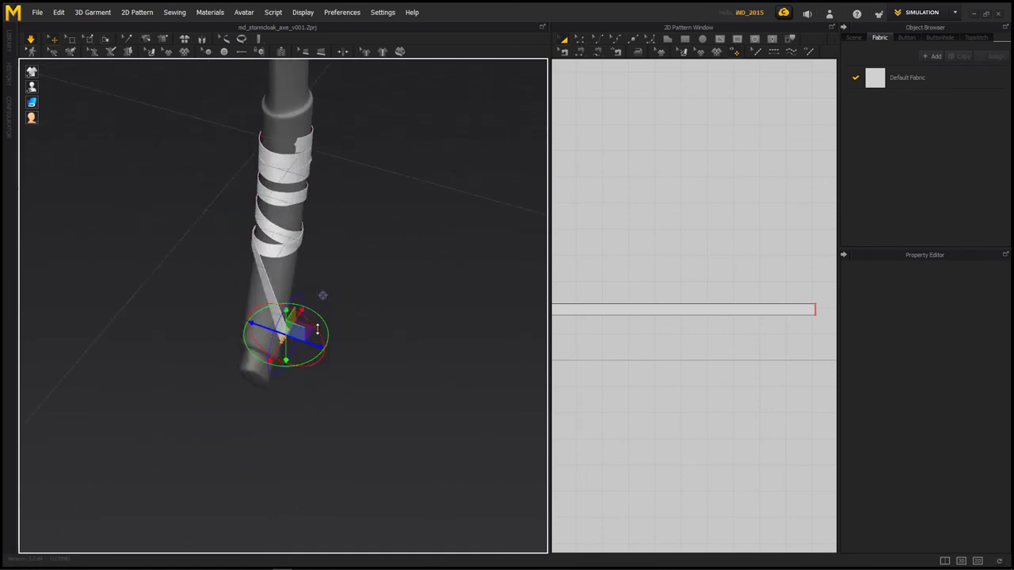
scroll(317, 329, up, 3)
mouse_move(259, 321)
right_down()
mouse_move(179, 401)
mouse_move(373, 356)
right_up()
scroll(236, 346, down, 3)
scroll(235, 346, up, 3)
Step: Wrap the strip's loose end around the lower handle, then zoom in on the grip
click(603, 320)
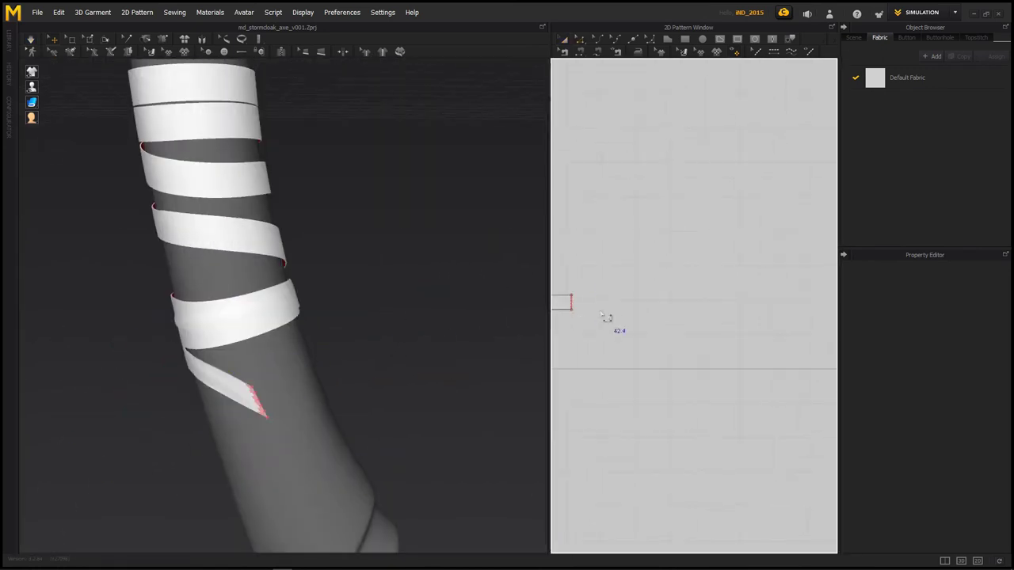
mouse_move(444, 301)
right_down()
mouse_move(380, 299)
mouse_move(381, 355)
mouse_move(527, 273)
right_up()
right_drag(359, 403, 305, 362)
click(523, 337)
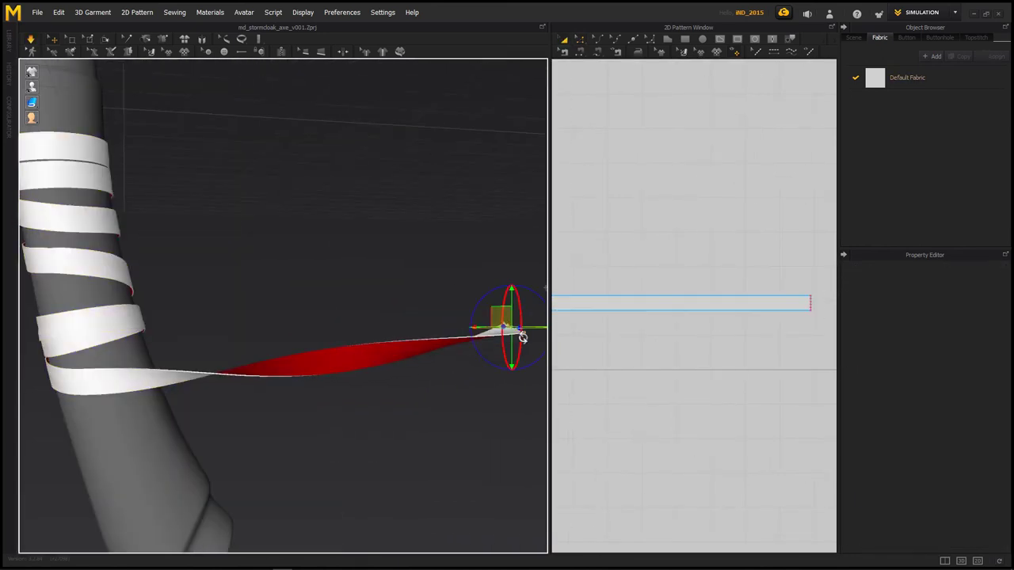
right_drag(518, 217, 359, 388)
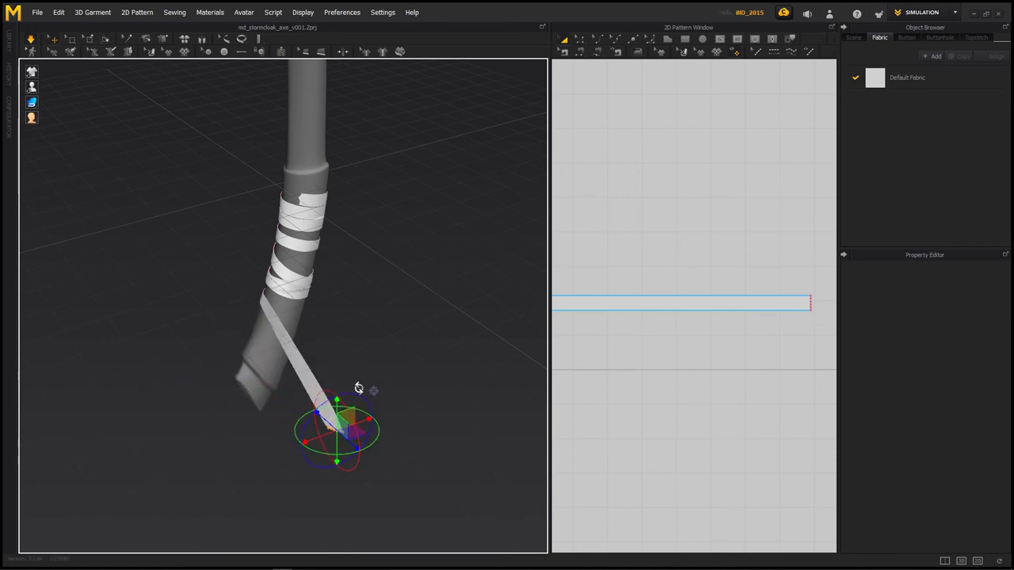
click(349, 384)
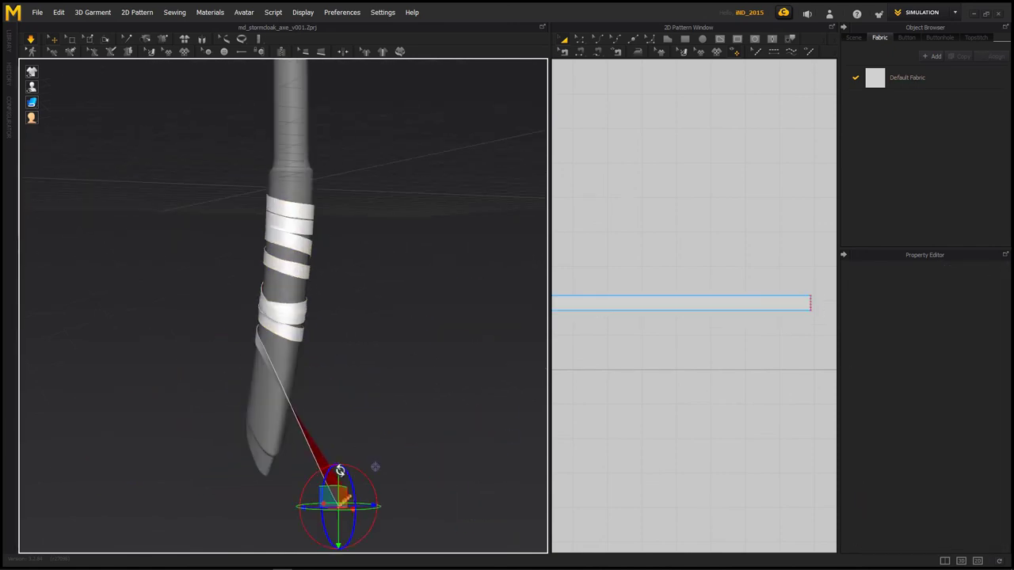
right_drag(339, 471, 382, 362)
right_drag(364, 325, 276, 400)
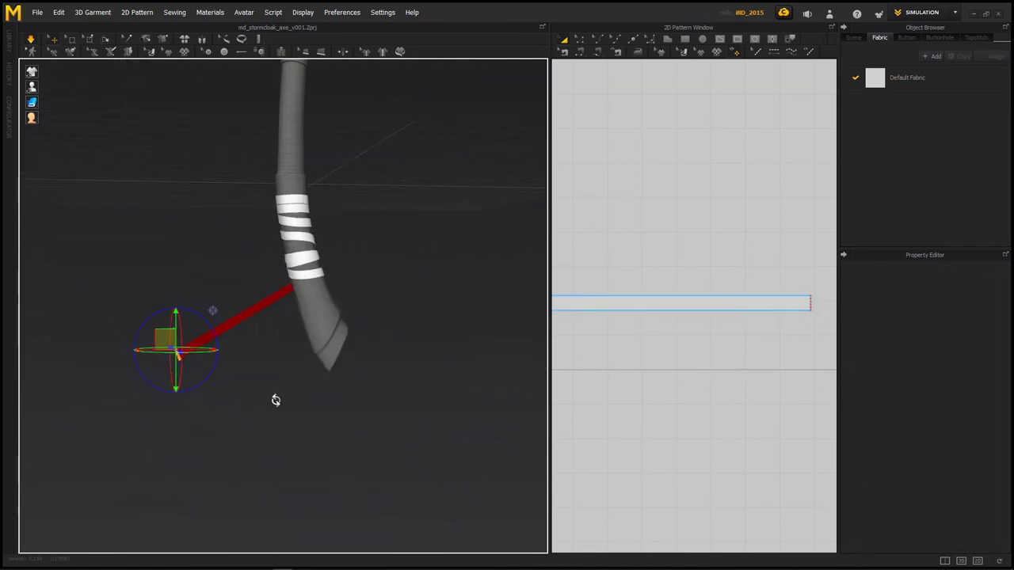
mouse_move(439, 306)
right_down()
mouse_move(245, 340)
mouse_move(204, 261)
mouse_move(464, 270)
right_up()
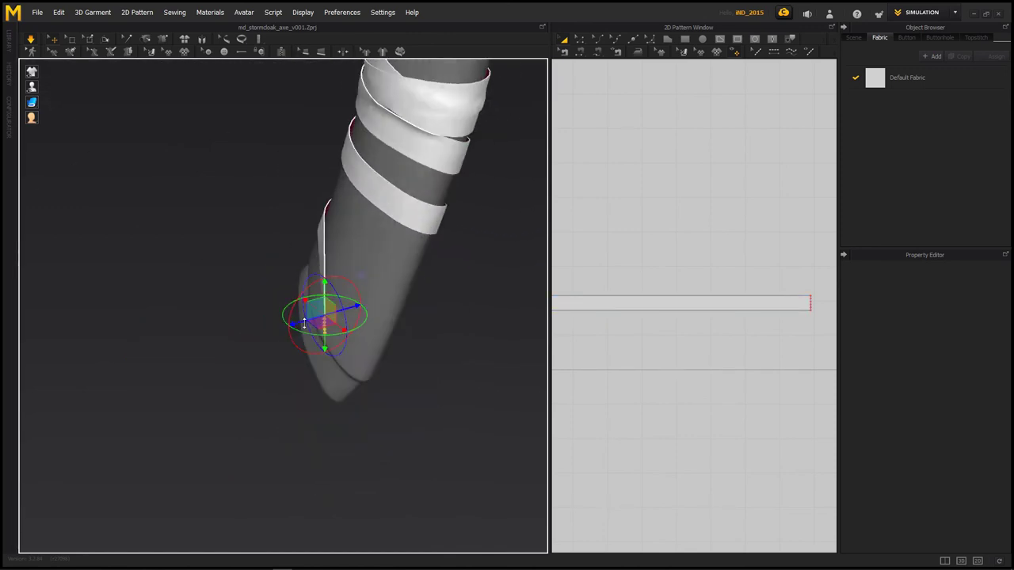
right_drag(419, 310, 476, 341)
scroll(475, 341, down, 3)
scroll(500, 358, up, 5)
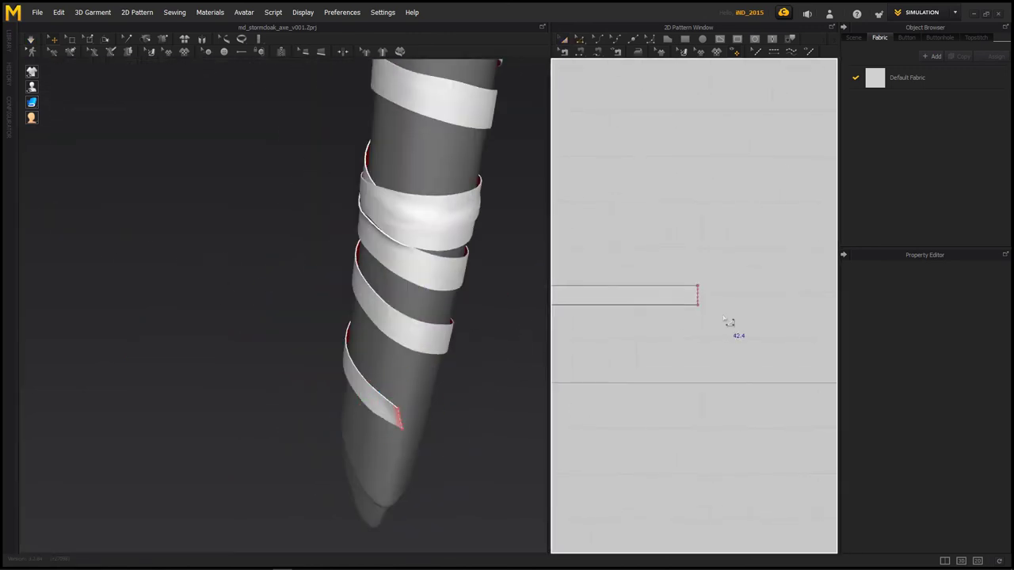
Step: Simulate and wind the strip's end further around the lower grip
click(537, 317)
key(space)
right_drag(537, 318, 470, 342)
right_drag(412, 363, 267, 413)
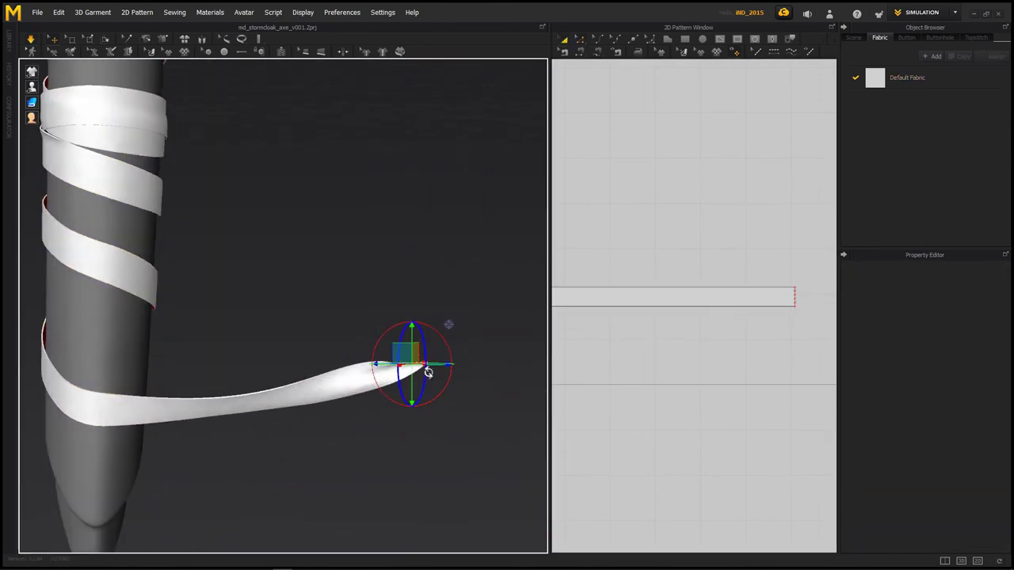
mouse_move(428, 373)
right_down()
mouse_move(231, 404)
mouse_move(240, 433)
mouse_move(206, 412)
mouse_move(203, 372)
mouse_move(262, 306)
mouse_move(177, 335)
mouse_move(288, 258)
mouse_move(312, 294)
mouse_move(218, 298)
right_up()
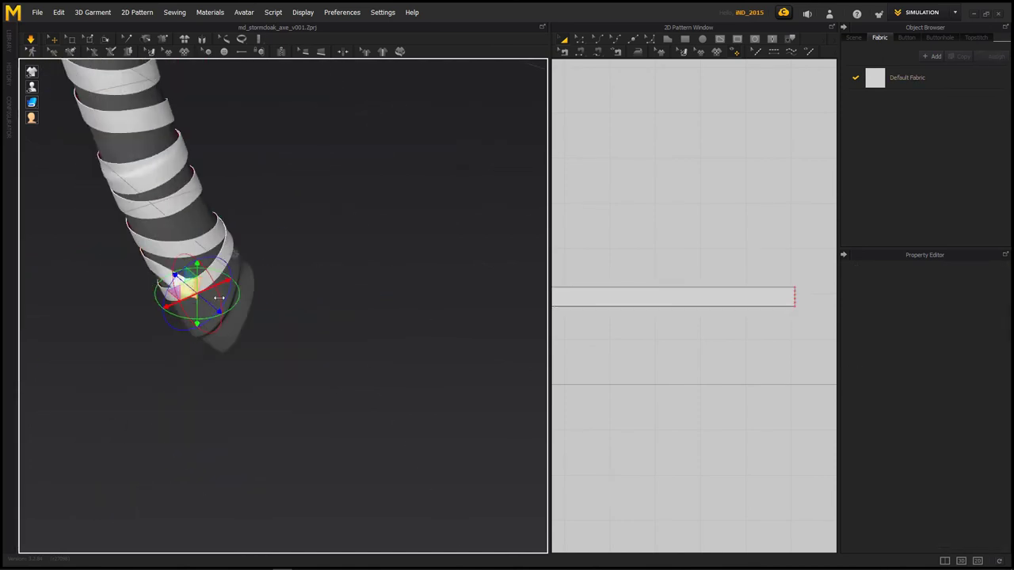
Step: Orbit out over the whole wrapped handle, then tug a corner of the fabric outward
scroll(218, 298, up, 5)
right_drag(340, 324, 179, 320)
mouse_move(267, 311)
right_down()
mouse_move(226, 177)
mouse_move(487, 235)
mouse_move(267, 238)
mouse_move(423, 215)
right_up()
scroll(486, 235, down, 3)
scroll(416, 229, down, 2)
scroll(423, 215, up, 3)
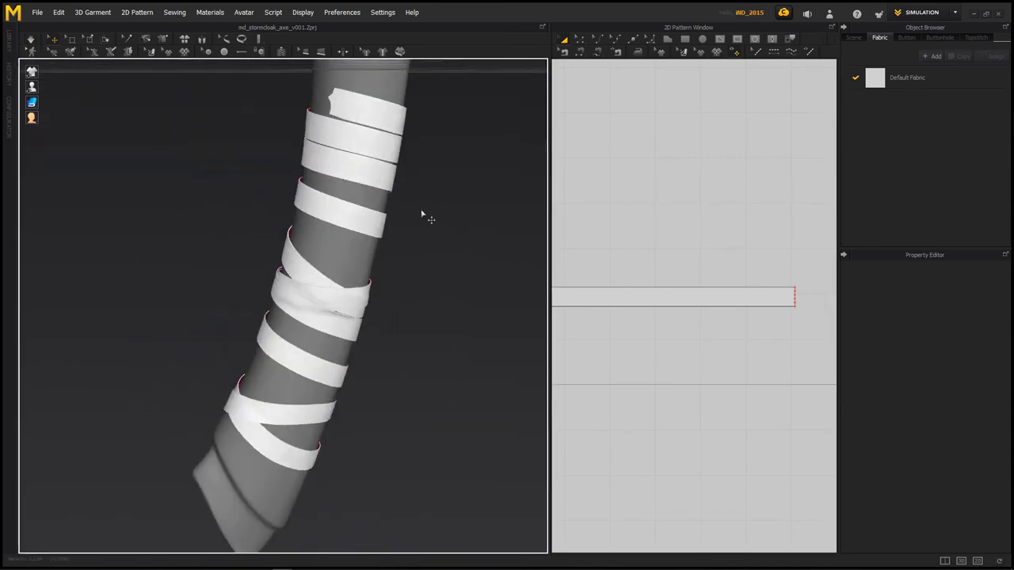
scroll(404, 210, down, 2)
scroll(404, 211, up, 3)
scroll(392, 198, up, 3)
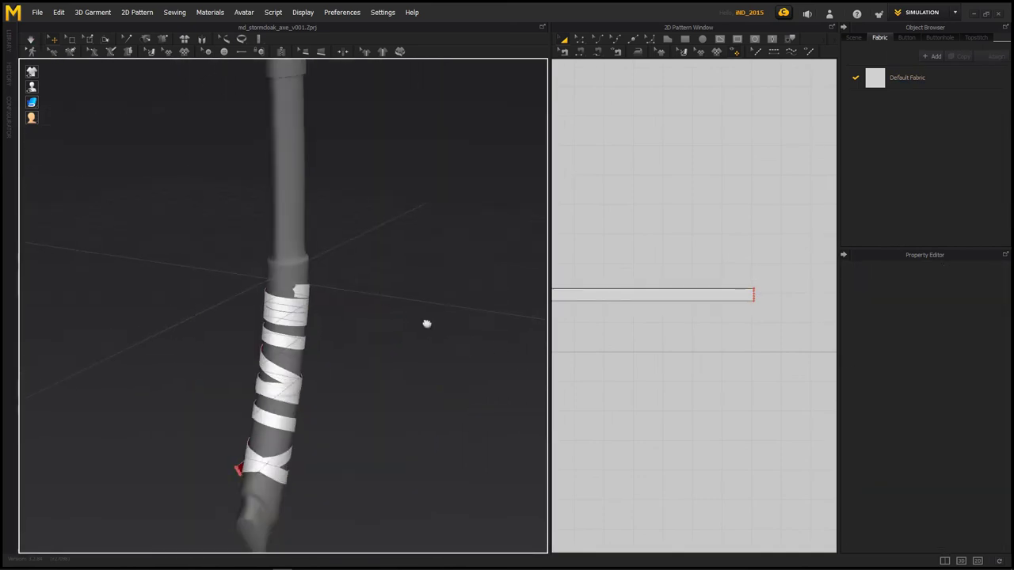
click(502, 349)
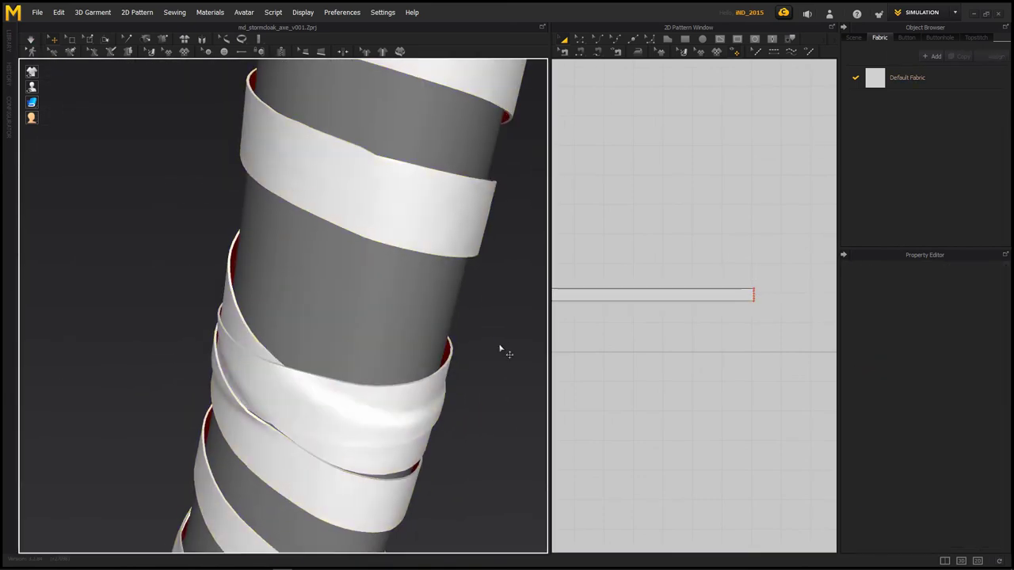
right_drag(484, 367, 431, 318)
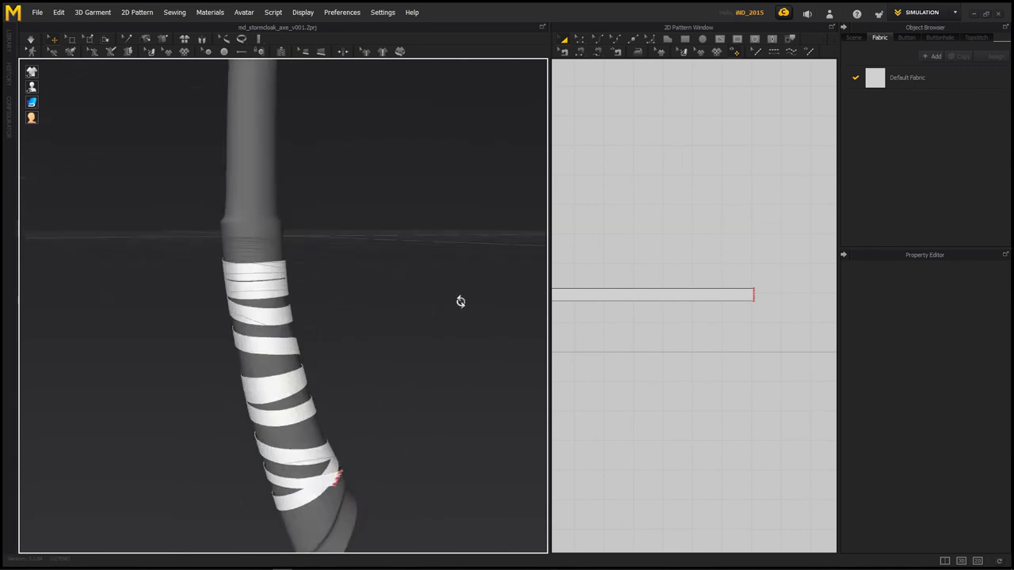
scroll(305, 317, up, 5)
drag(306, 317, 217, 290)
Step: Pull a fold of the strip outward near the top wrap and orbit to inspect it
drag(229, 327, 290, 272)
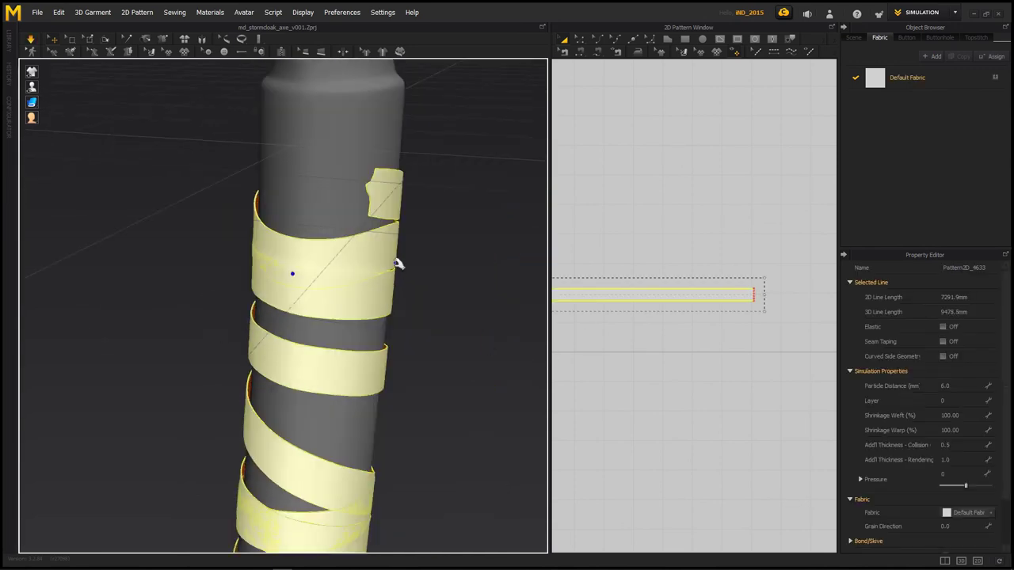
click(367, 242)
mouse_move(290, 272)
right_down()
mouse_move(367, 242)
mouse_move(381, 317)
right_up()
mouse_move(368, 420)
mouse_down()
mouse_move(381, 433)
mouse_move(340, 412)
mouse_up()
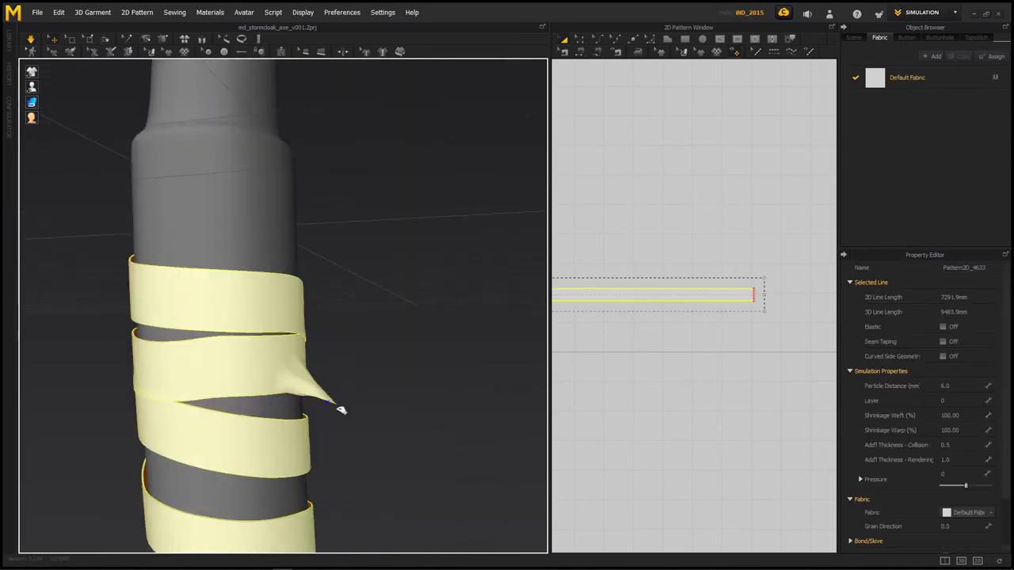
scroll(407, 297, down, 5)
scroll(396, 298, up, 5)
scroll(371, 300, up, 5)
scroll(370, 300, down, 3)
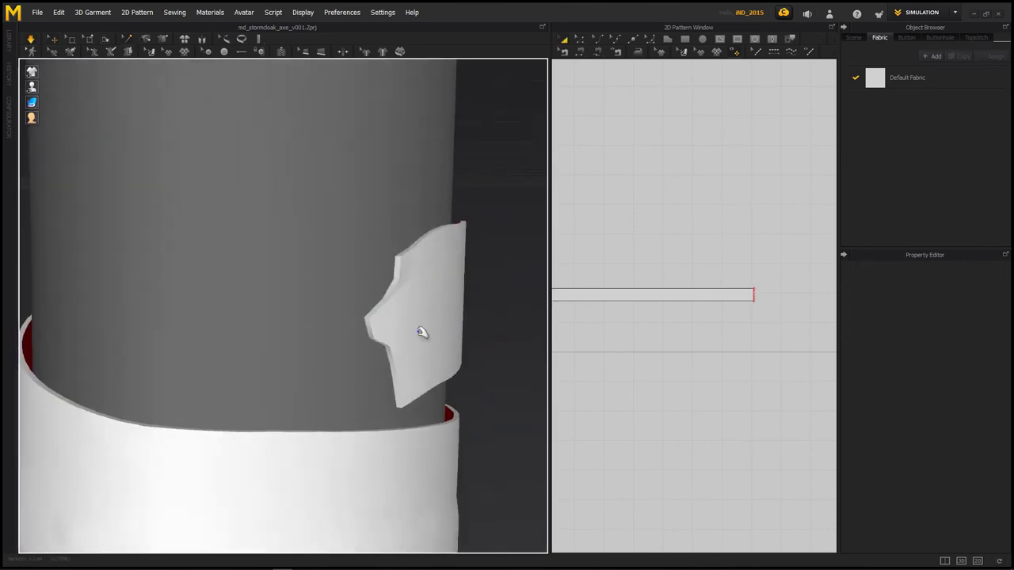
right_drag(421, 332, 248, 290)
scroll(248, 290, down, 3)
right_drag(526, 301, 350, 281)
scroll(350, 282, up, 3)
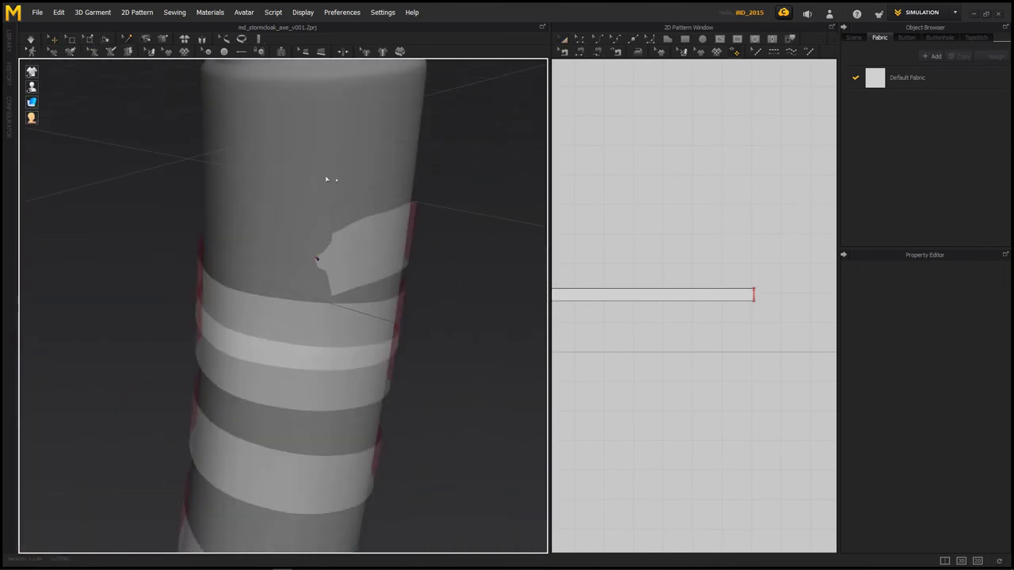
scroll(346, 261, up, 3)
scroll(369, 145, up, 3)
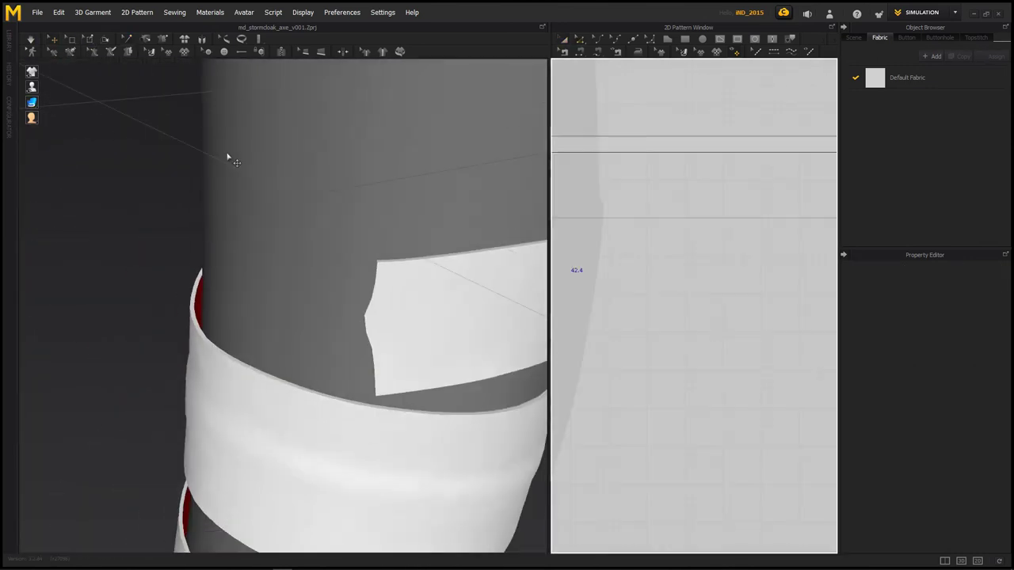
Step: Box-pin a patch at the strip's end, simulate, and pull the free end far left
click(88, 43)
scroll(369, 316, down, 2)
scroll(633, 270, up, 3)
drag(655, 211, 668, 230)
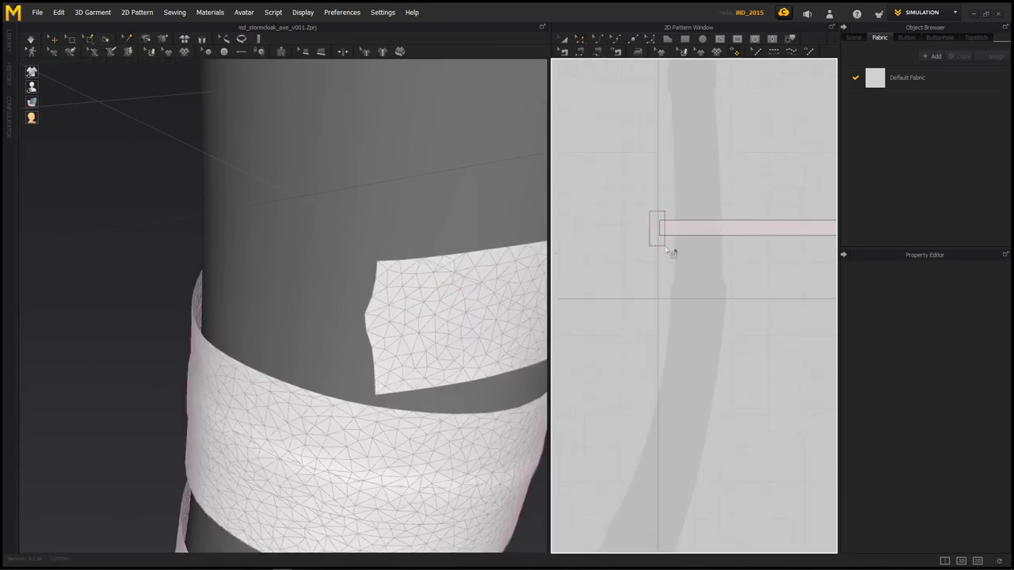
scroll(668, 230, down, 3)
key(space)
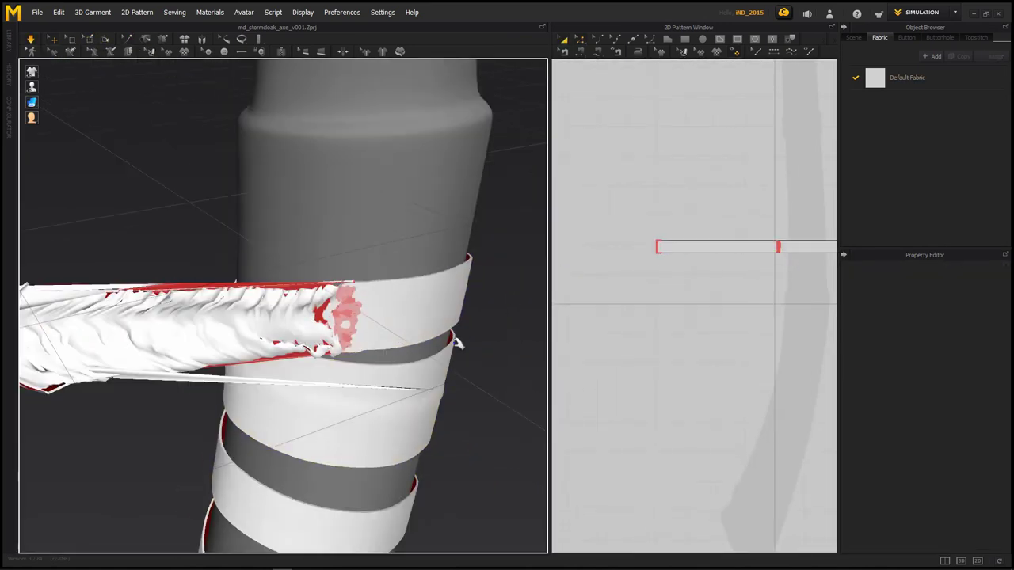
drag(373, 317, 143, 341)
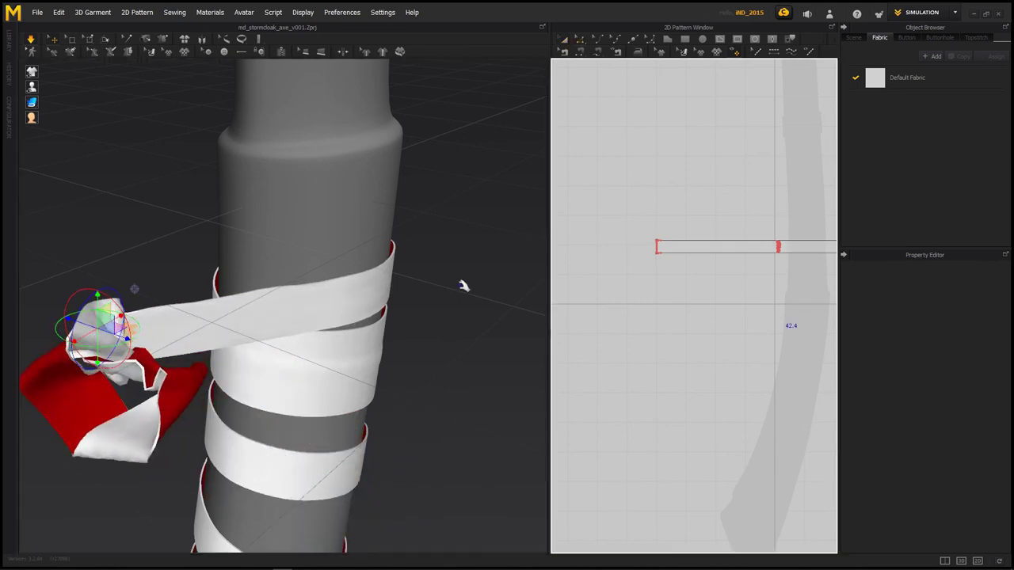
Step: Select the strip and orbit and zoom to inspect the pulled-out end
click(779, 246)
mouse_move(460, 335)
right_down()
mouse_move(351, 344)
mouse_move(87, 306)
mouse_move(407, 317)
right_up()
scroll(322, 255, up, 3)
scroll(303, 303, up, 2)
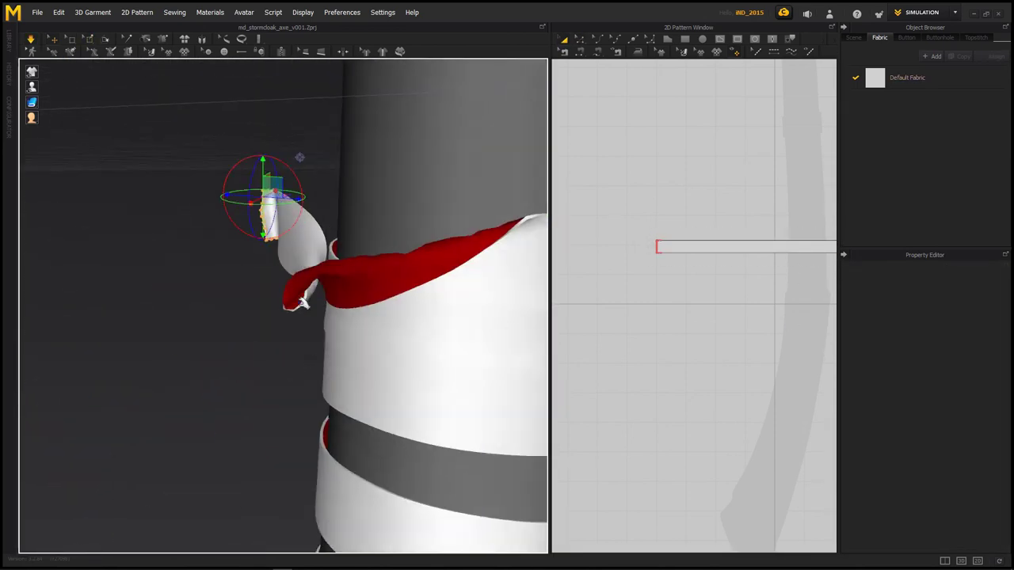
scroll(399, 185, down, 3)
scroll(340, 253, up, 3)
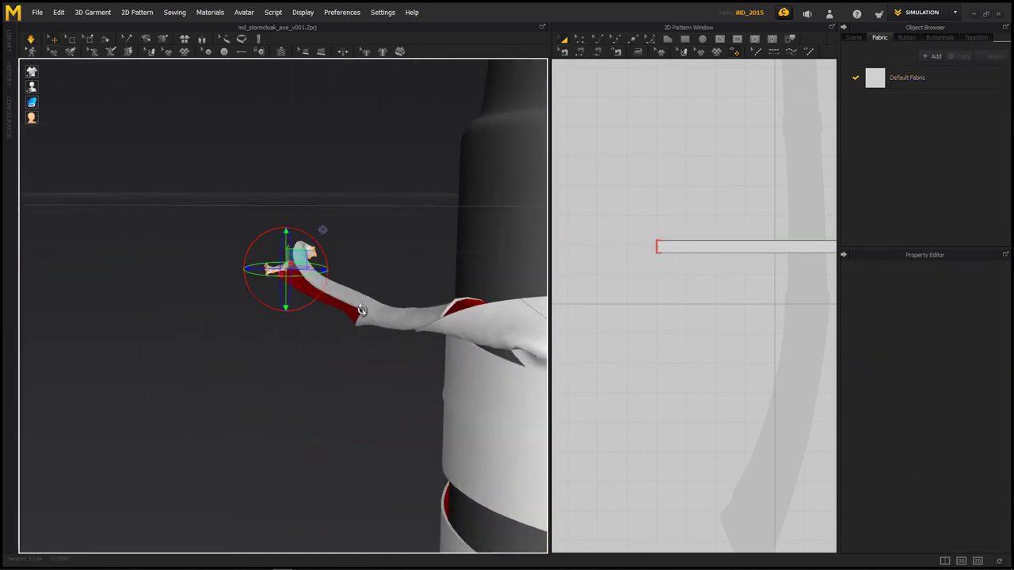
scroll(193, 214, down, 1)
scroll(192, 215, down, 3)
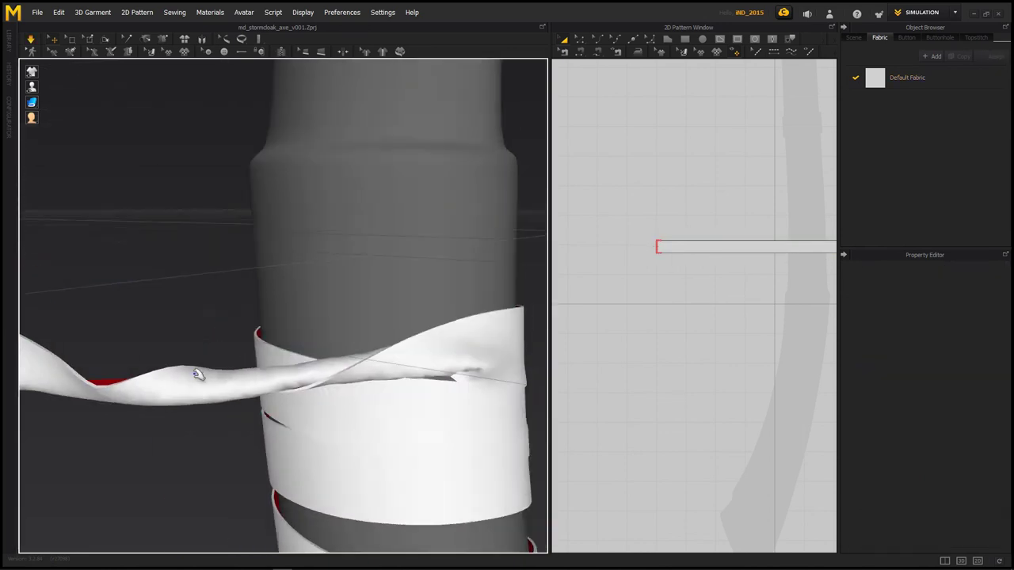
click(340, 332)
Step: Carry the strip's free end around the top of the grip, then select the wrapped strip
mouse_move(339, 333)
right_down()
mouse_move(95, 309)
mouse_move(441, 264)
mouse_move(304, 275)
mouse_move(74, 199)
mouse_move(328, 260)
right_up()
click(464, 380)
scroll(471, 379, down, 3)
right_drag(472, 378, 419, 362)
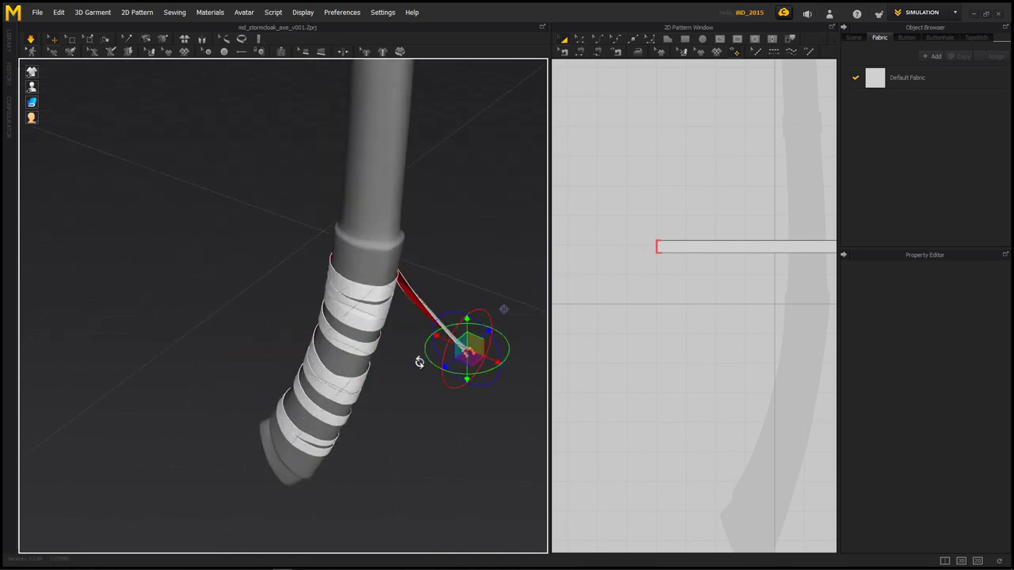
mouse_move(266, 309)
right_down()
mouse_move(351, 210)
mouse_move(241, 180)
right_up()
right_drag(475, 252, 349, 255)
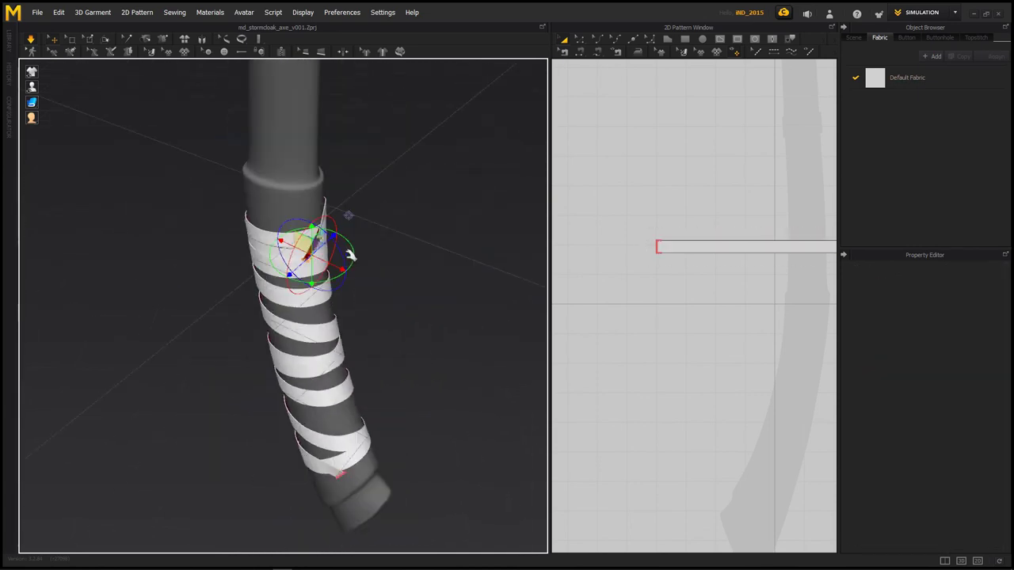
mouse_move(307, 286)
right_down()
mouse_move(295, 236)
mouse_move(389, 324)
mouse_move(372, 301)
mouse_move(335, 315)
mouse_move(371, 296)
mouse_move(333, 341)
mouse_move(436, 309)
mouse_move(394, 345)
mouse_move(301, 332)
mouse_move(341, 420)
right_up()
click(294, 323)
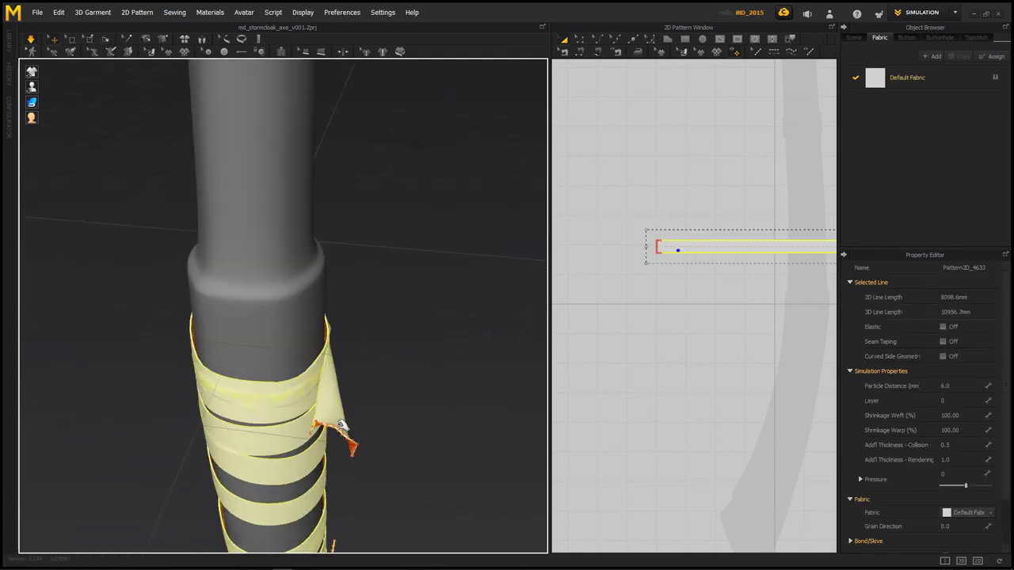
mouse_move(412, 333)
right_down()
mouse_move(366, 351)
mouse_move(381, 341)
mouse_move(365, 358)
mouse_move(412, 324)
mouse_move(438, 365)
right_up()
Step: Delete the small flap at the strip's end, then review the finished spiral wrap around the handle
drag(697, 284, 720, 280)
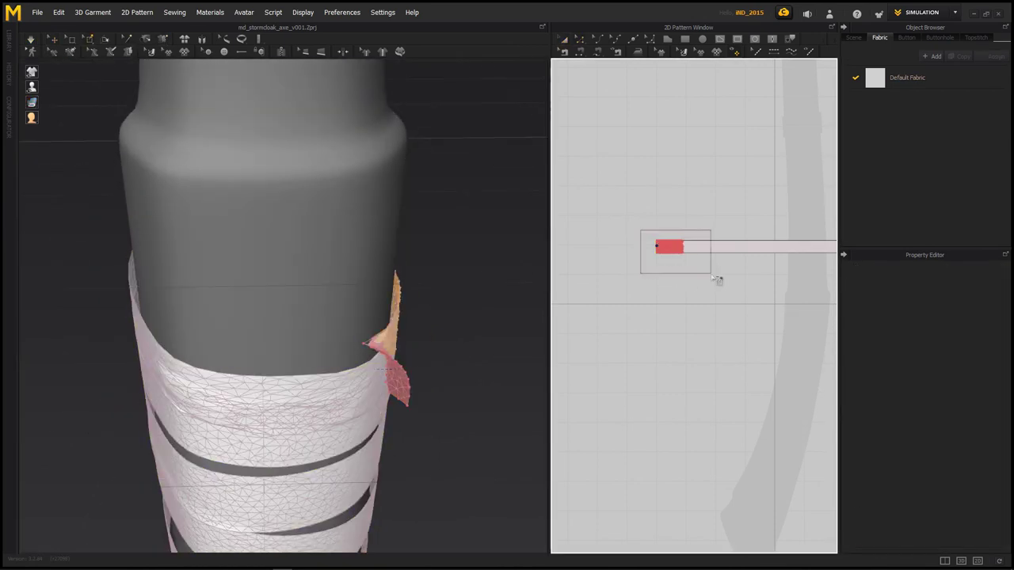
key(Delete)
mouse_move(486, 312)
right_down()
mouse_move(353, 287)
mouse_move(373, 333)
right_up()
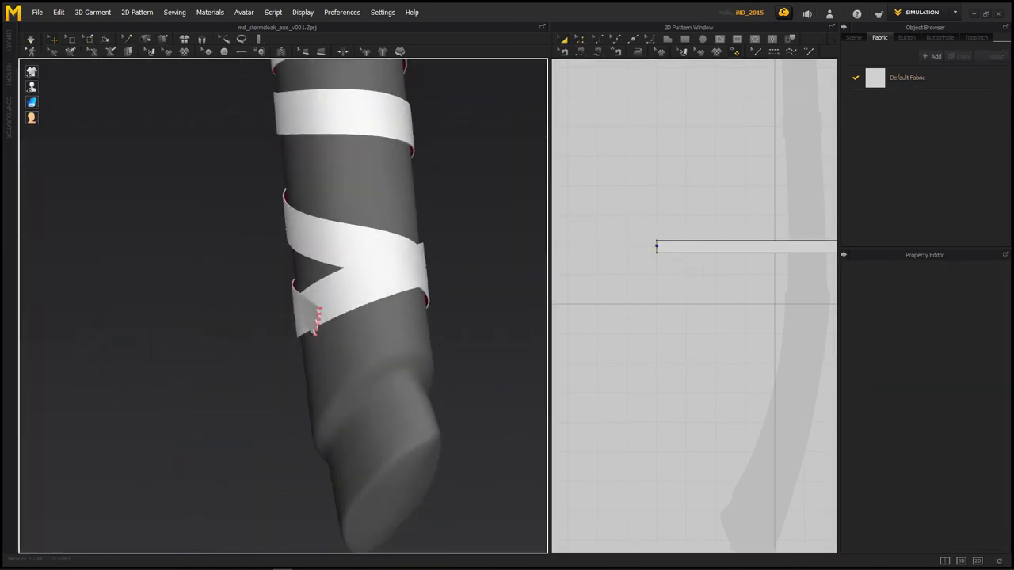
scroll(733, 293, up, 2)
scroll(347, 211, down, 3)
scroll(253, 286, down, 5)
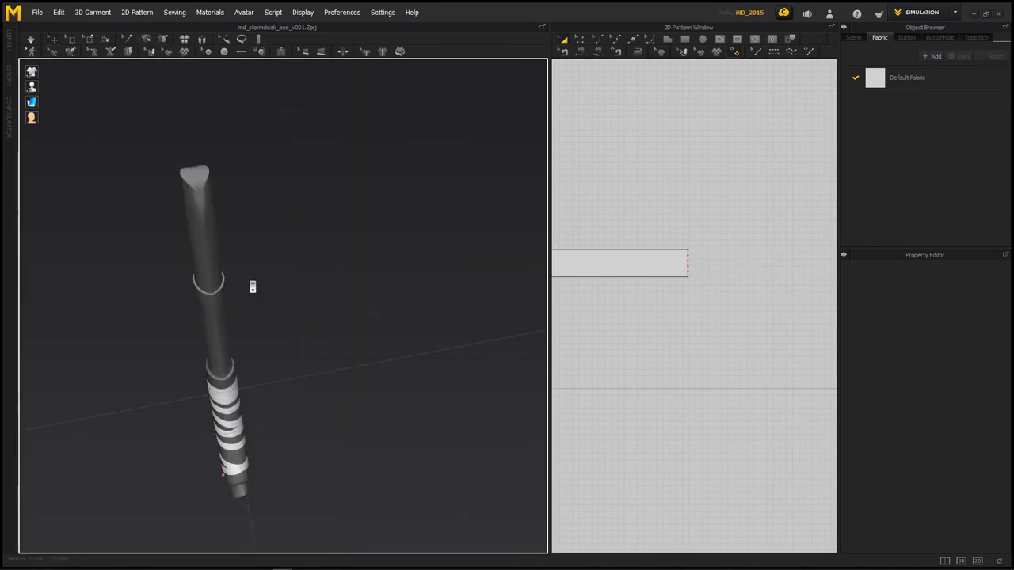
scroll(373, 337, up, 4)
scroll(381, 283, up, 2)
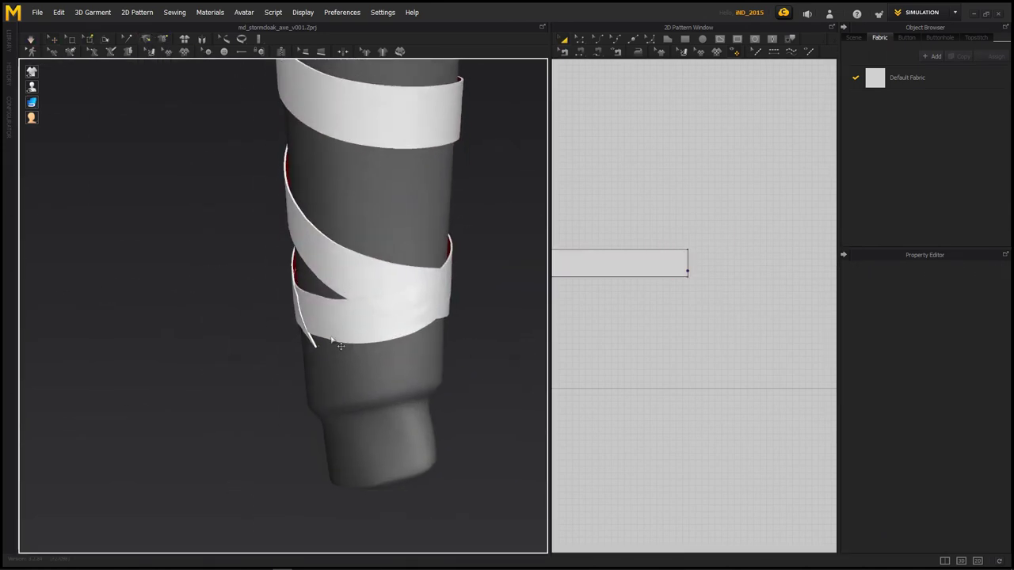
scroll(380, 283, up, 3)
scroll(468, 150, up, 3)
scroll(431, 172, up, 2)
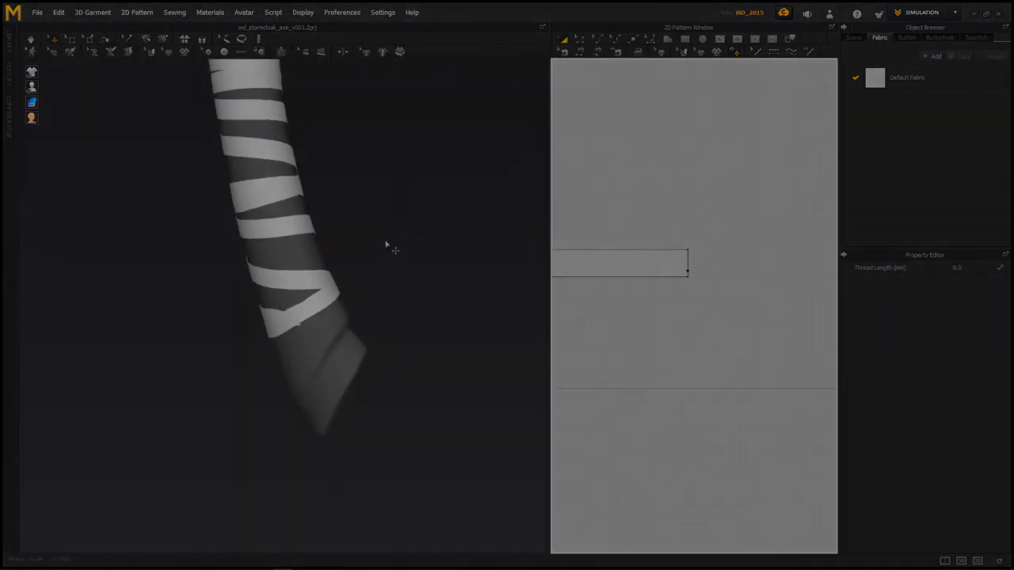